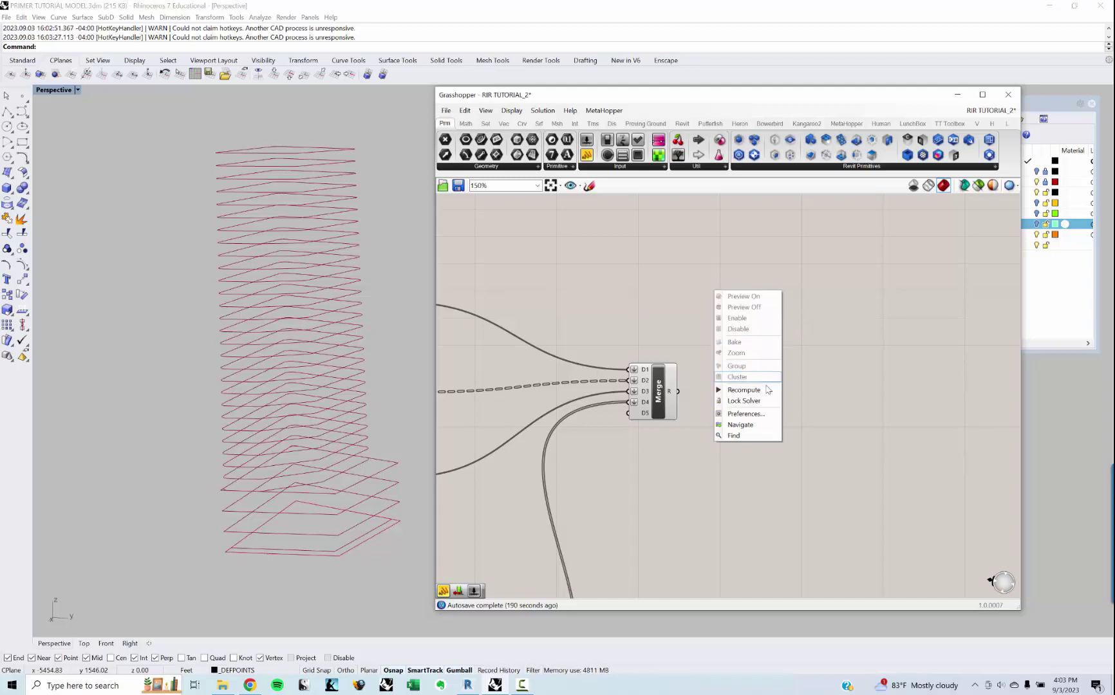
Step: Lock the Grasshopper solver while the RIR TUTORIAL_2 definition is open
click(744, 401)
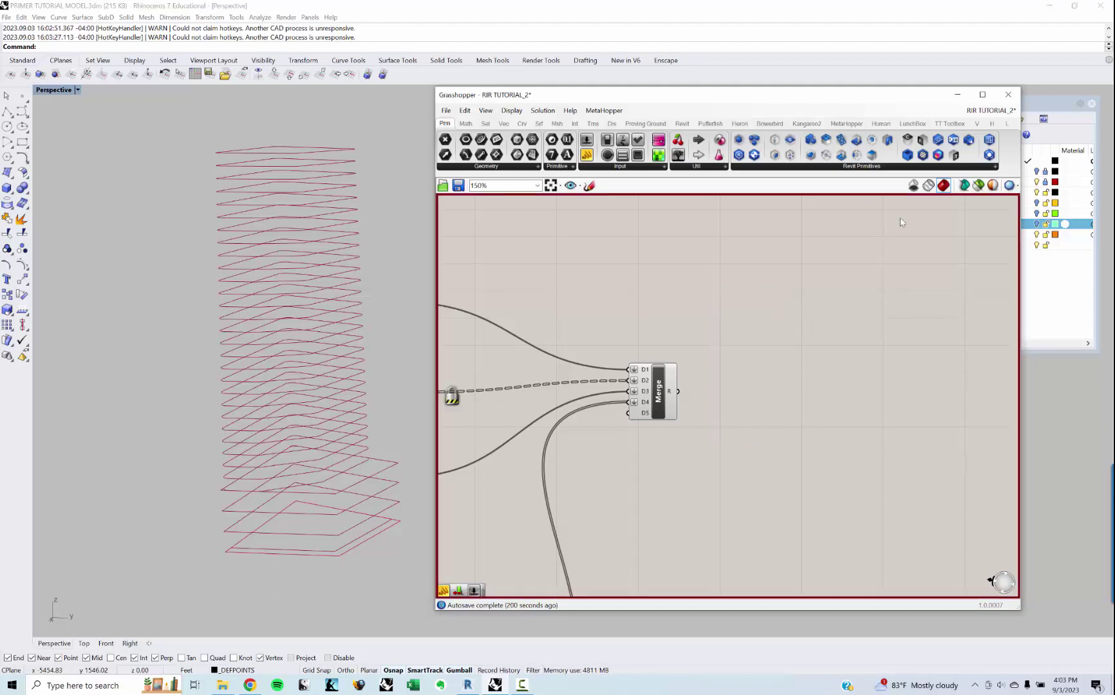
right_drag(738, 308, 749, 322)
click(676, 402)
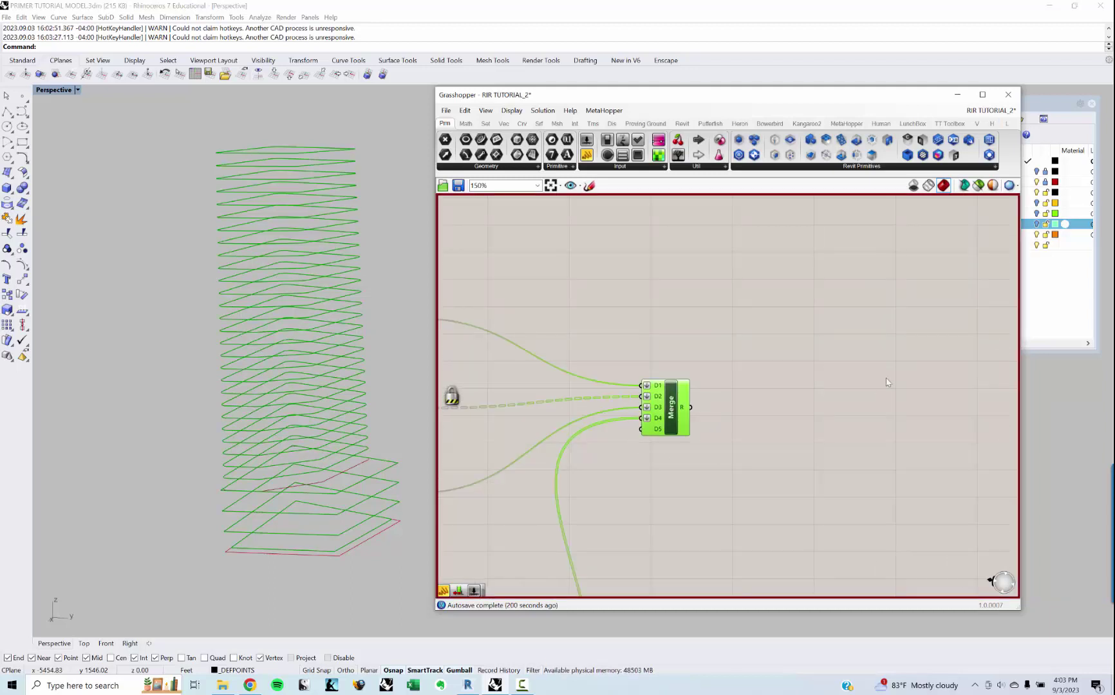
click(746, 406)
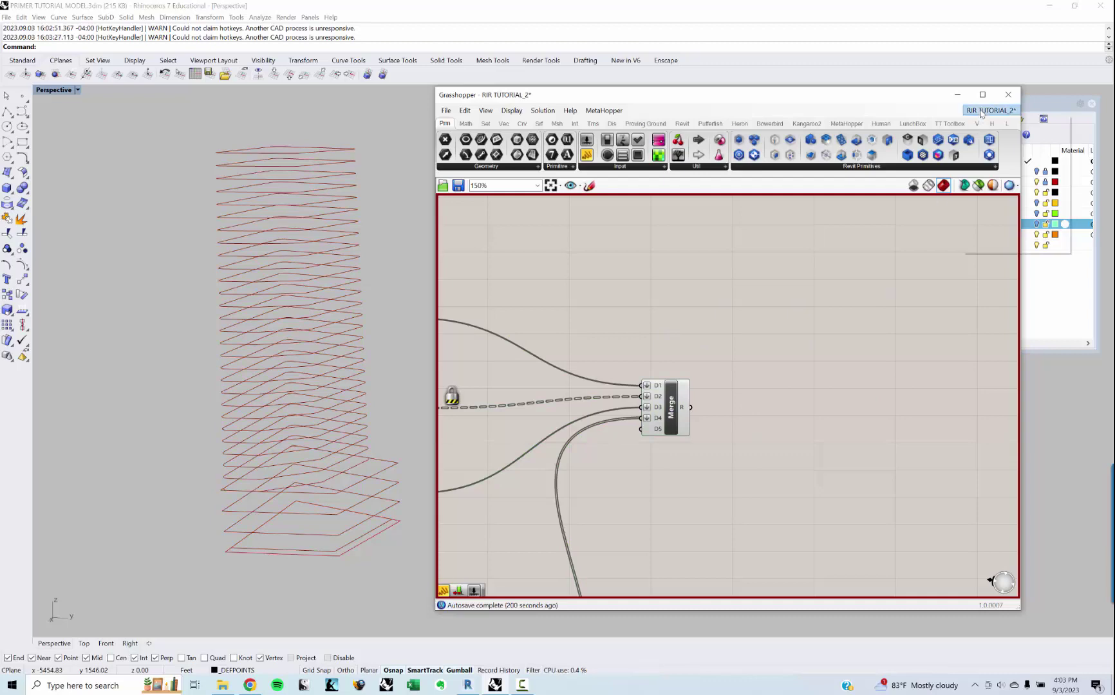
Step: Switch to the RIR TUTORIAL definition and review its tower massing divisions and its level and floor setup groups
click(992, 211)
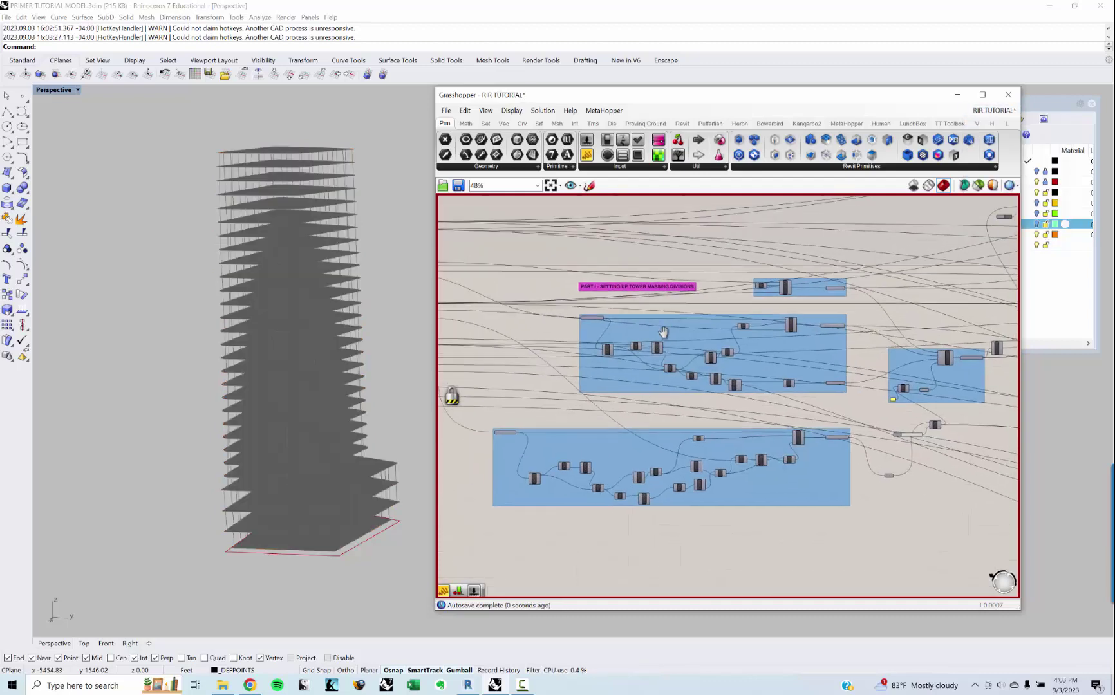
right_drag(684, 322, 710, 350)
scroll(671, 300, down, 5)
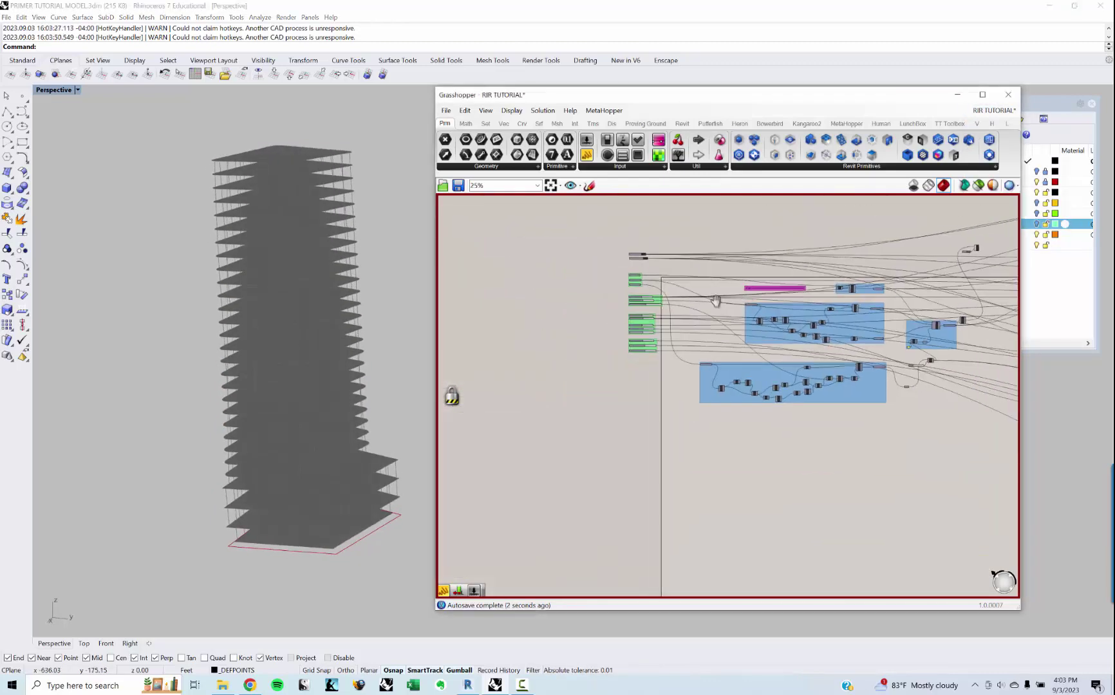
scroll(682, 307, up, 5)
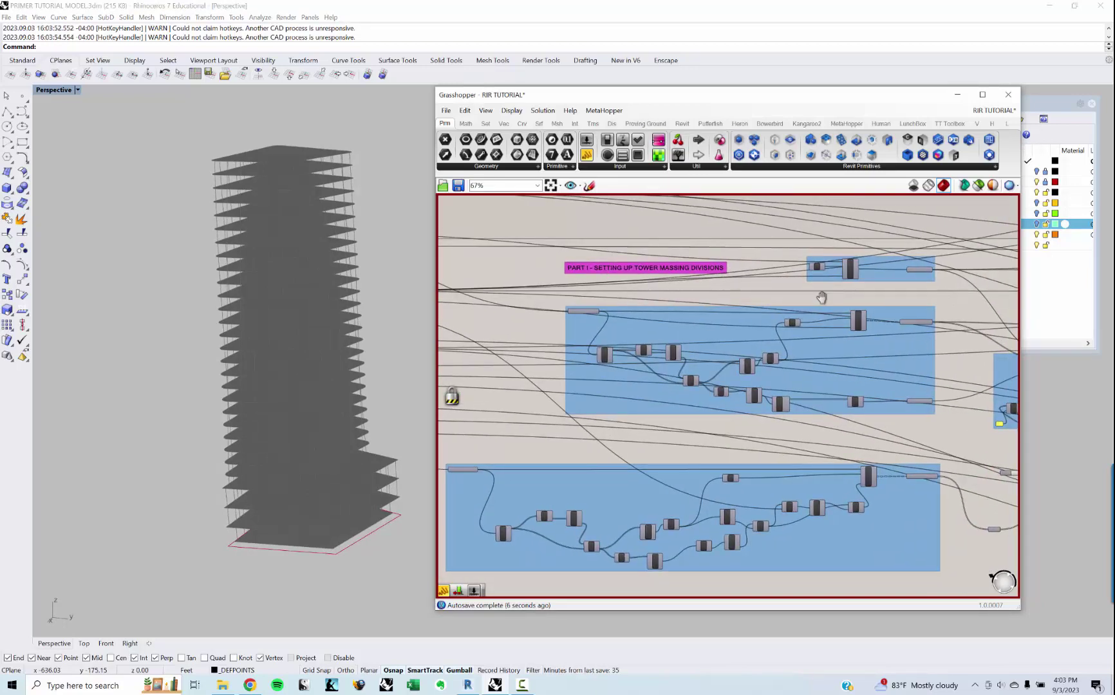
scroll(821, 299, down, 3)
right_drag(822, 298, 675, 363)
scroll(904, 322, up, 3)
right_drag(903, 322, 800, 312)
scroll(802, 319, down, 3)
right_drag(720, 347, 638, 340)
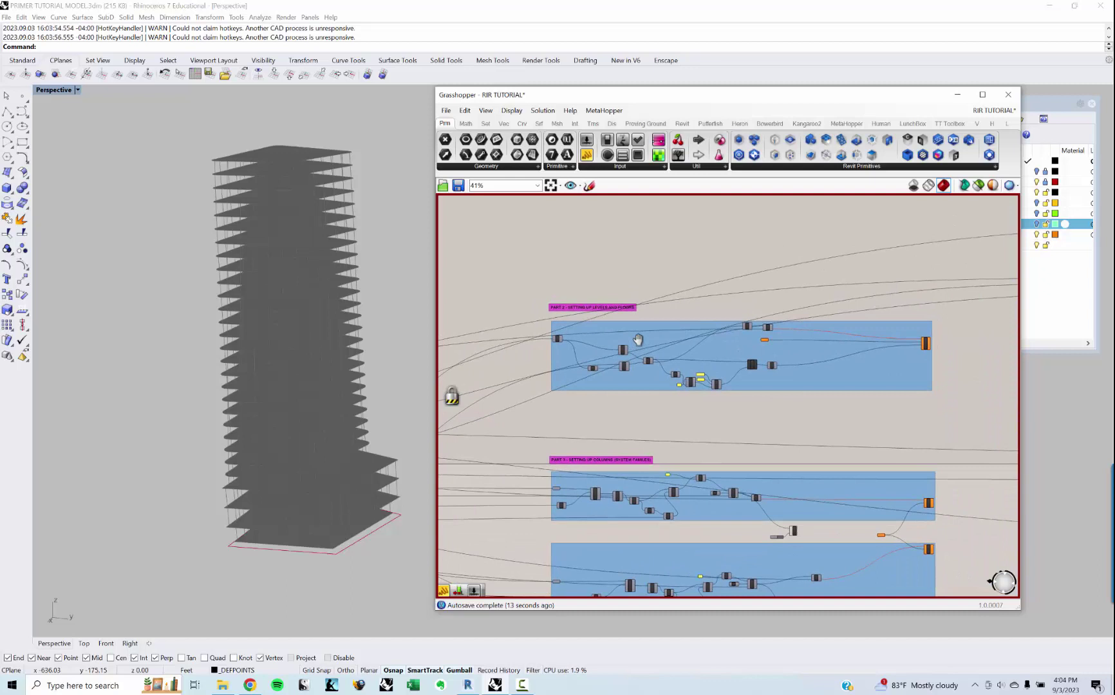
Step: Return to the RIR TUTORIAL_2 definition and unlock its solver
click(991, 110)
click(1002, 216)
right_click(715, 317)
right_drag(625, 339, 745, 307)
click(768, 308)
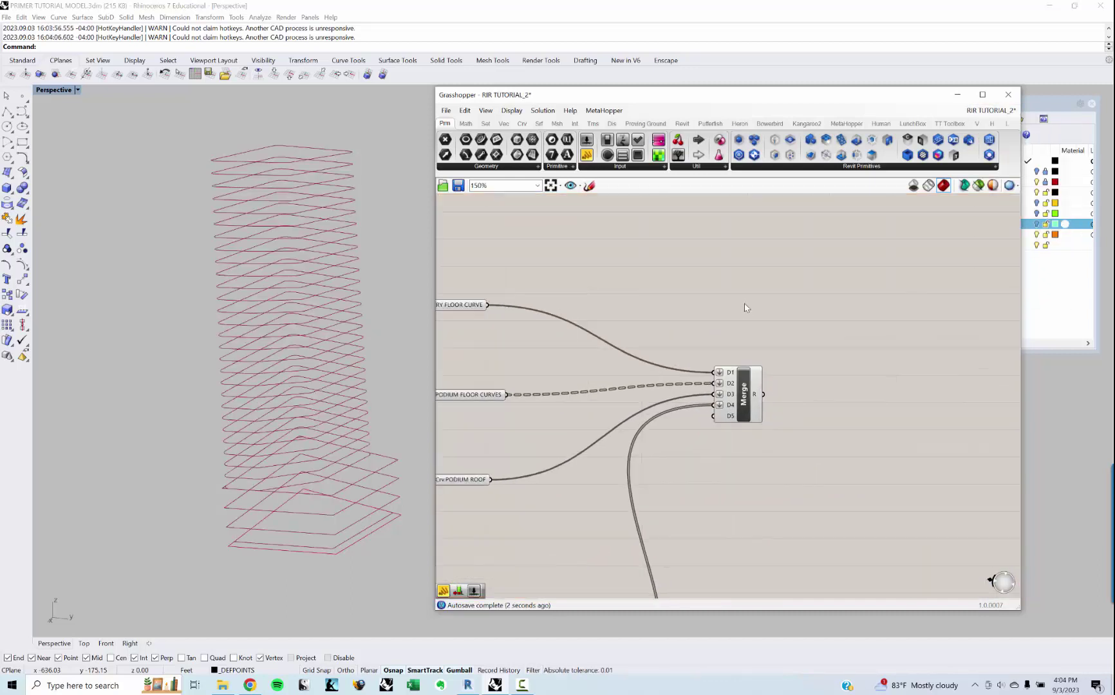
right_click(738, 286)
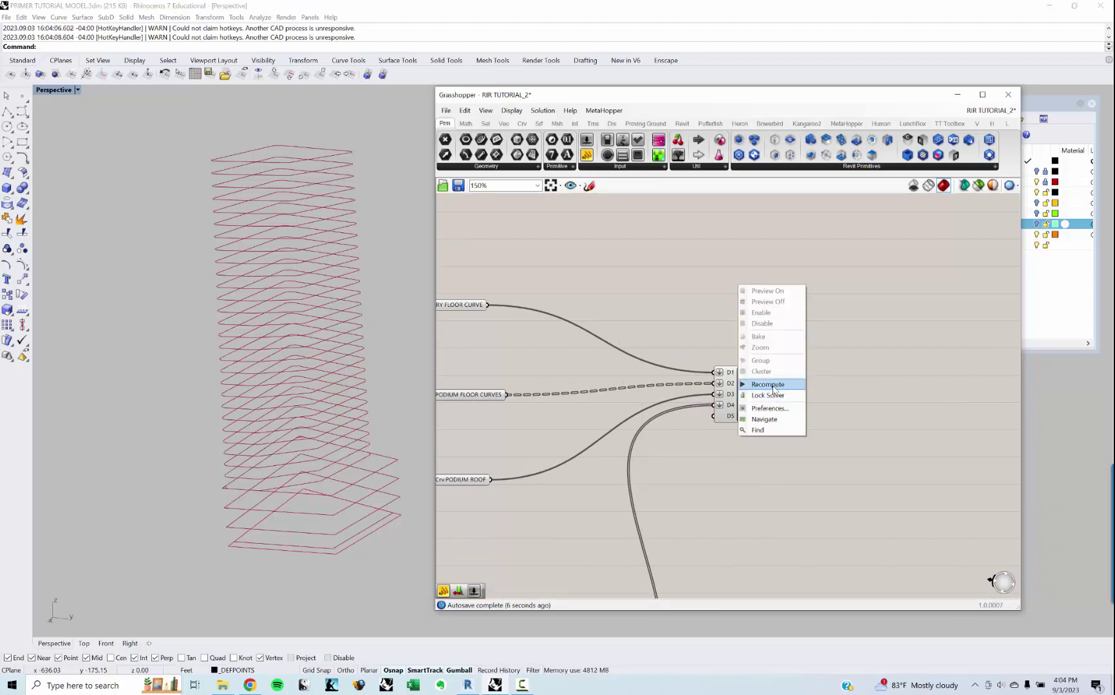
click(855, 345)
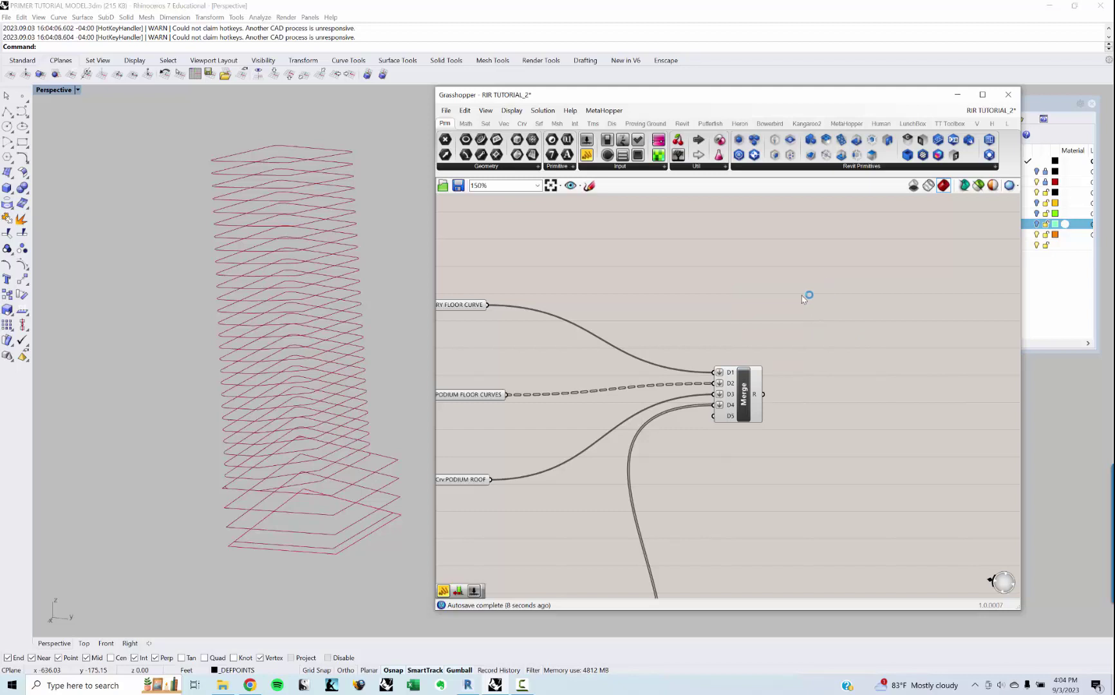
Step: Add an Area component in the empty canvas space beyond the Merge component
scroll(802, 299, down, 3)
right_drag(784, 319, 724, 328)
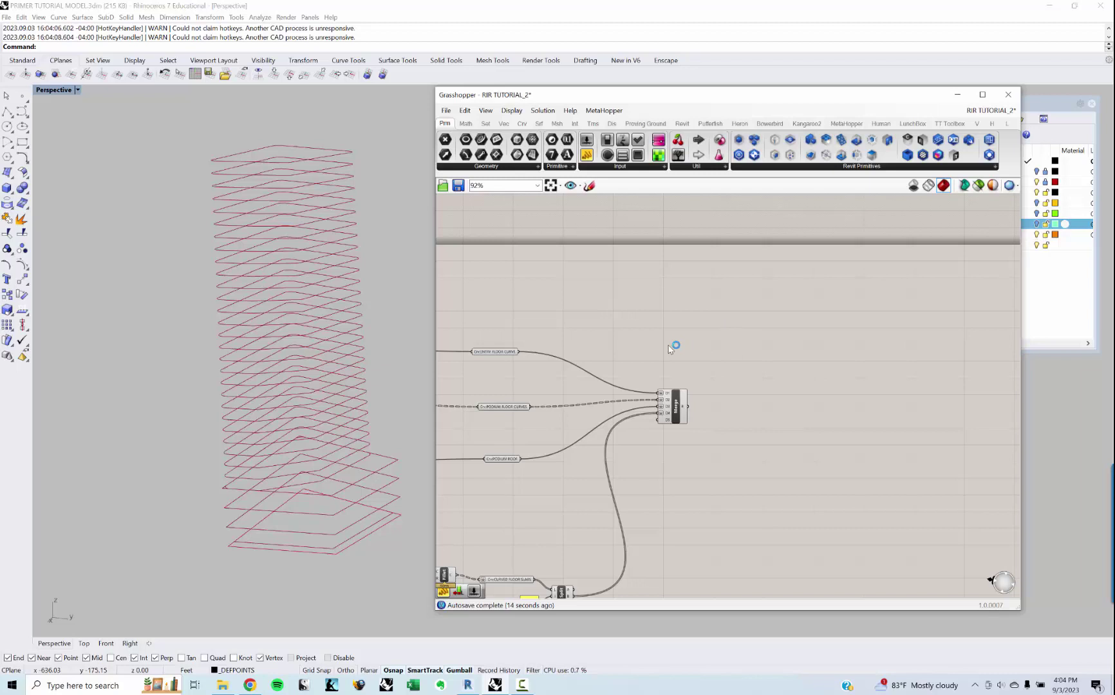
right_drag(762, 341, 742, 344)
double_click(745, 345)
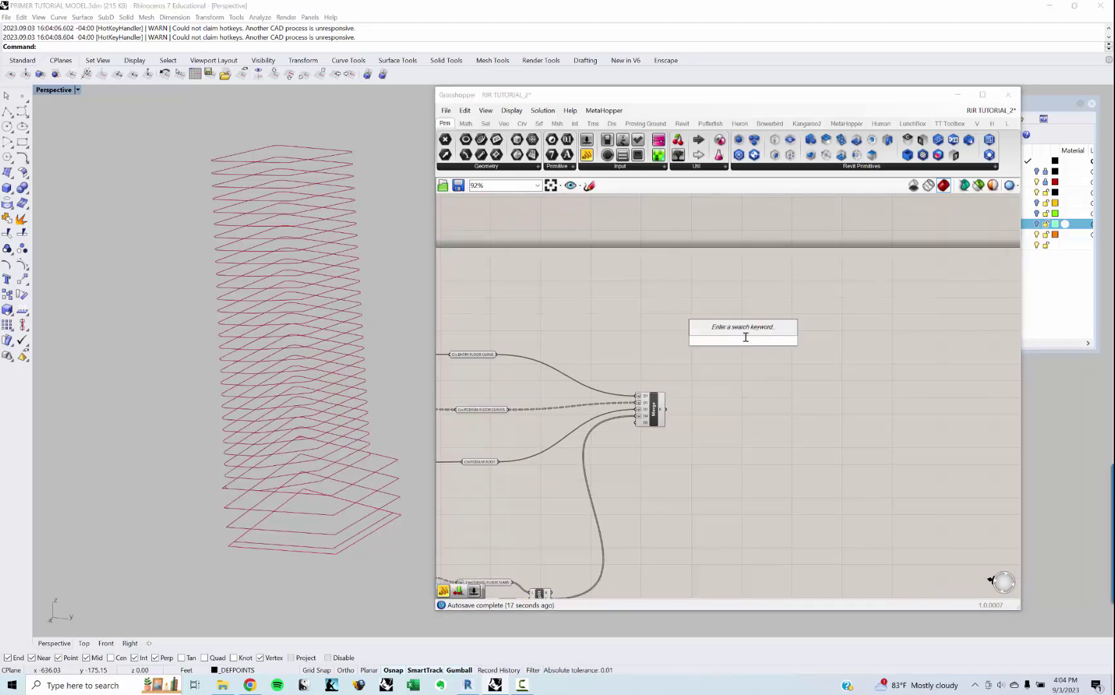
text(area)
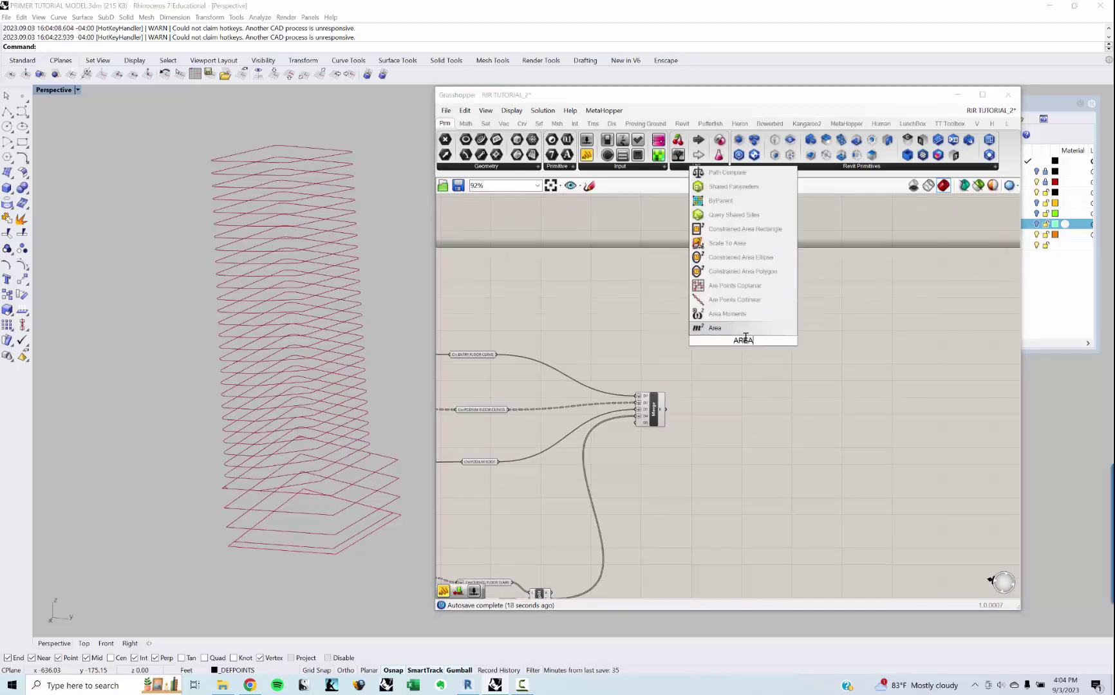
key(Return)
drag(745, 340, 783, 320)
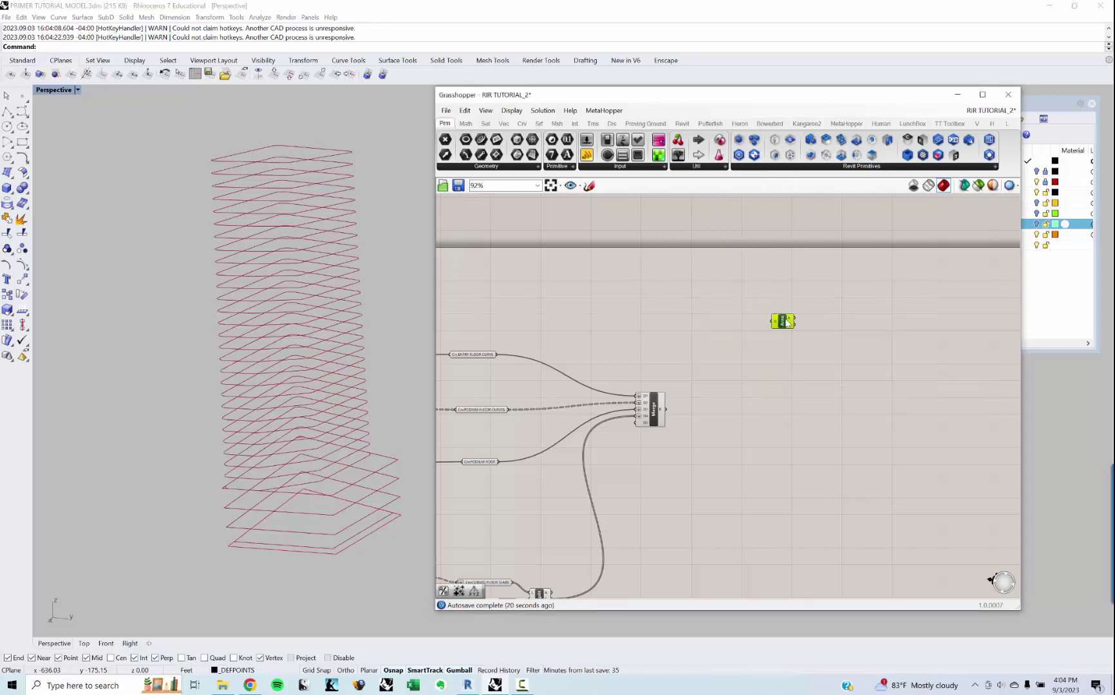
Step: Move the Area component farther from Merge, connect Merge's result to its geometry input, and inspect the centroids on the tower
scroll(783, 320, down, 3)
drag(672, 411, 808, 351)
scroll(599, 460, up, 3)
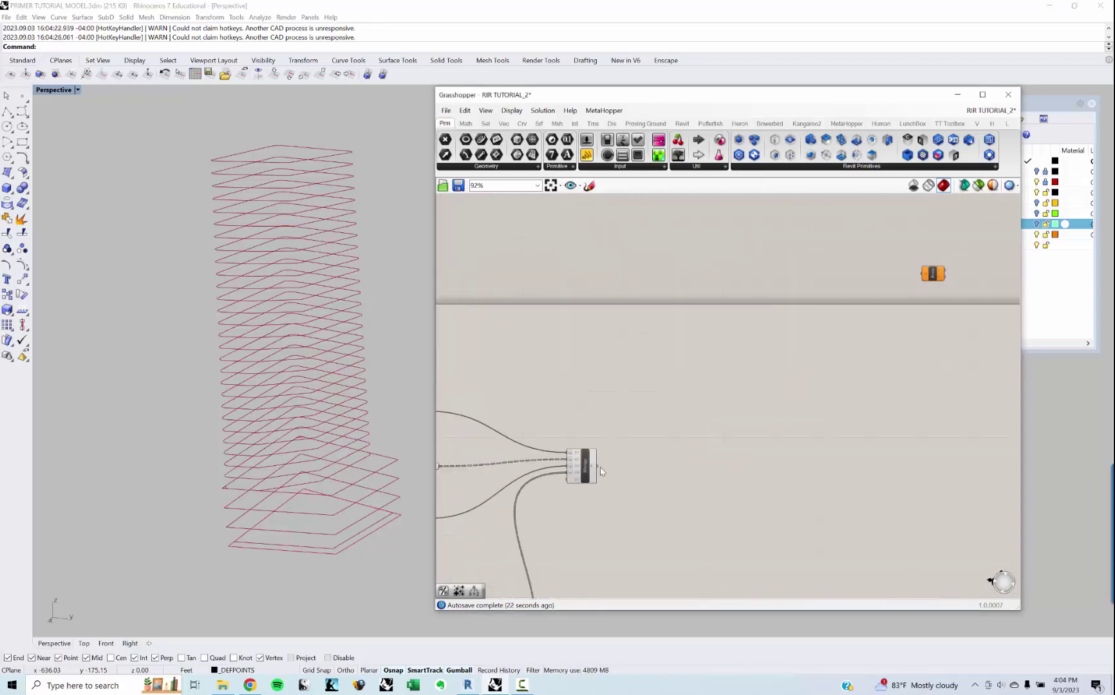
drag(600, 467, 929, 276)
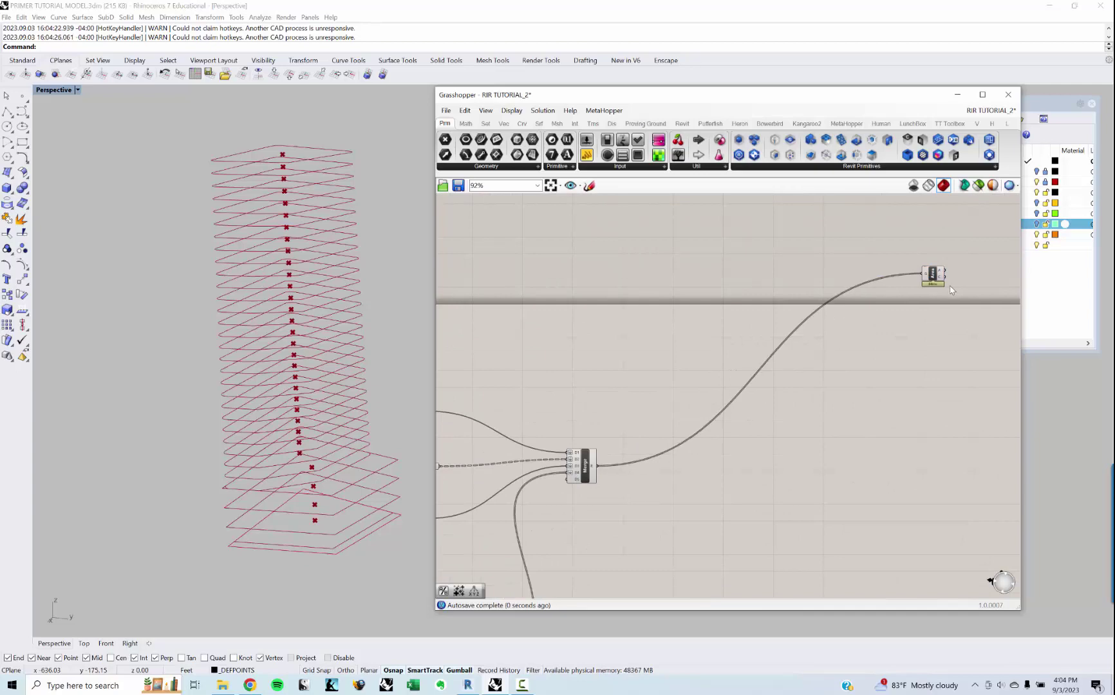
right_drag(955, 290, 781, 312)
right_drag(320, 412, 317, 435)
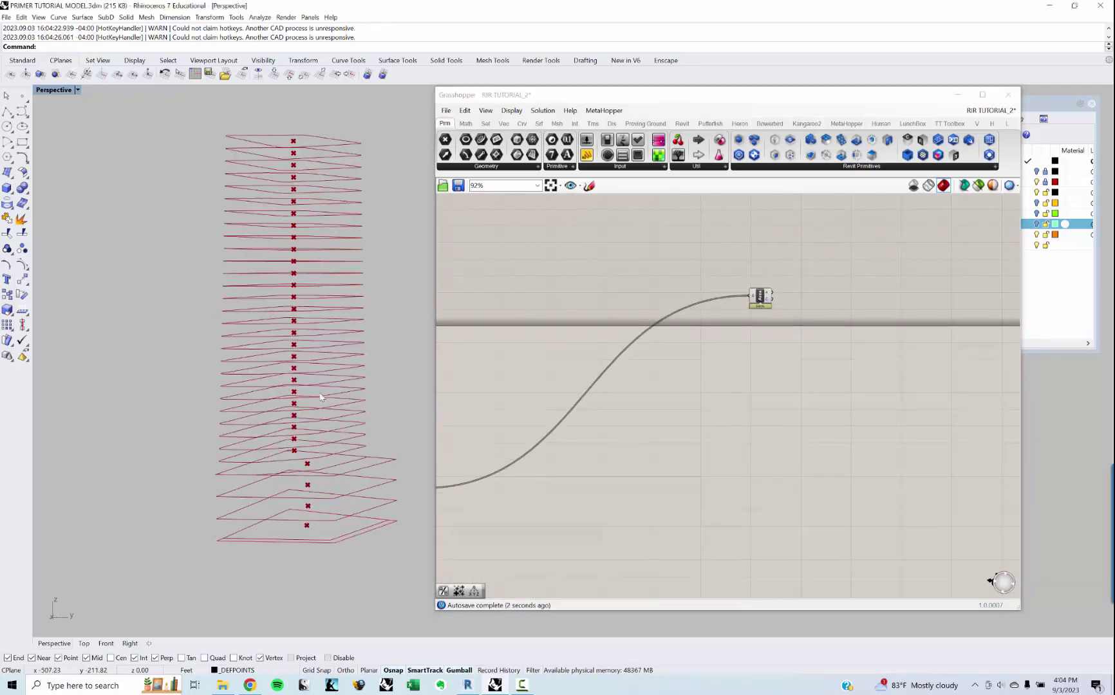
right_drag(320, 334, 322, 344)
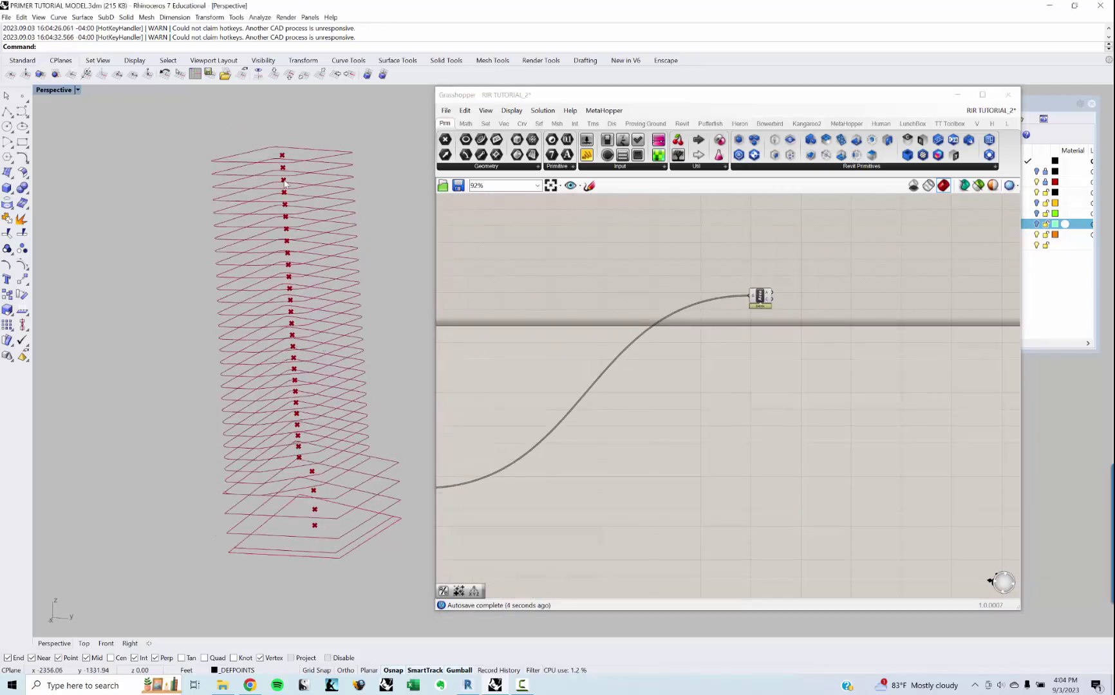
Step: Search for "level", place the Add Level component beside Area, and widen the Grasshopper window
click(755, 388)
scroll(741, 329, up, 4)
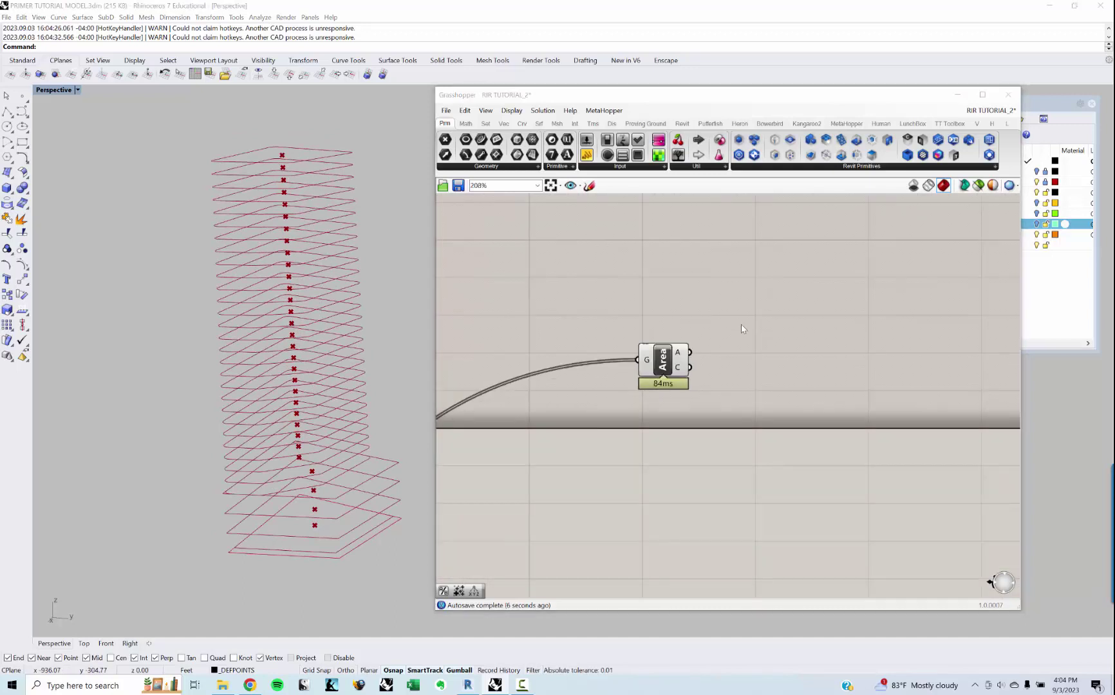
double_click(741, 329)
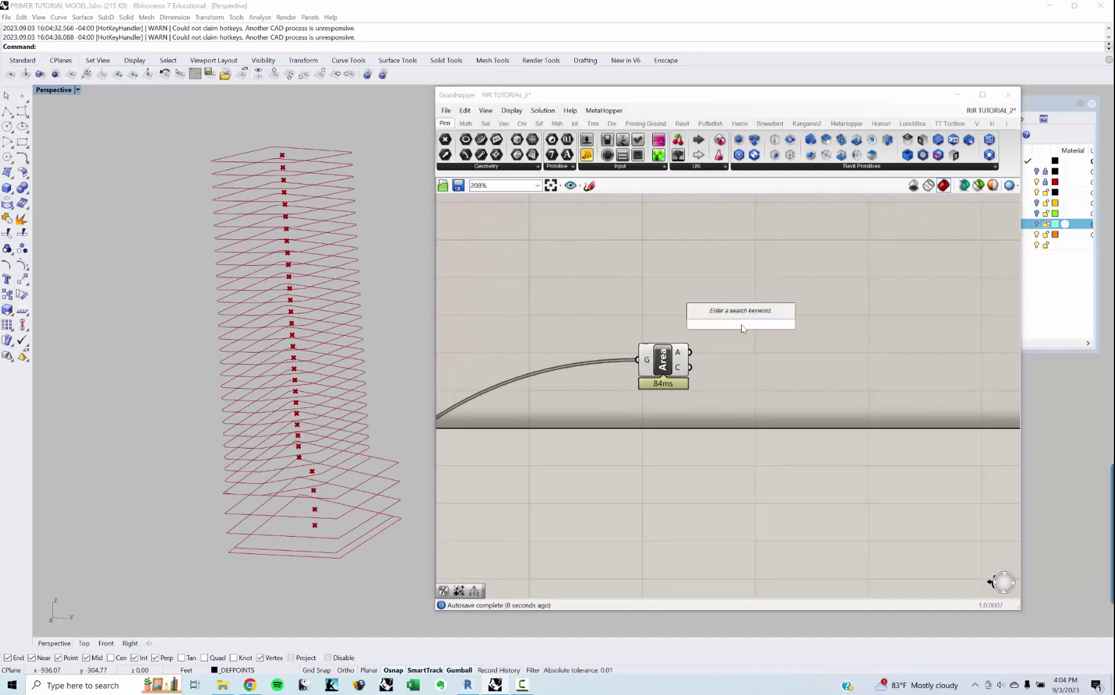
text(LEVEL)
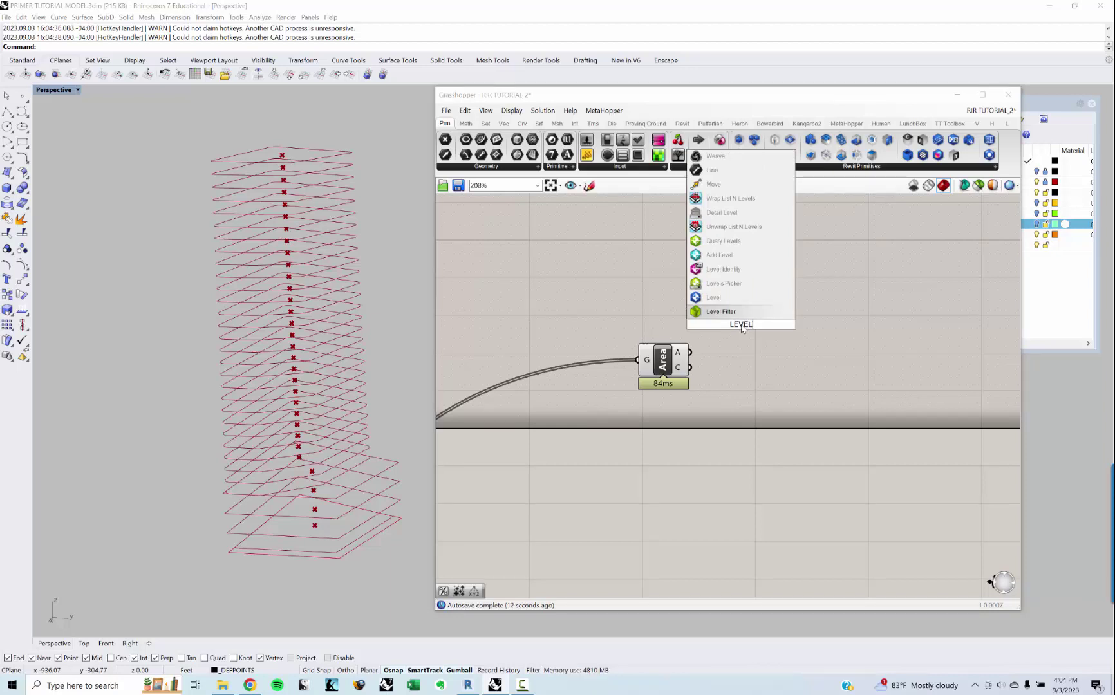
key(Return)
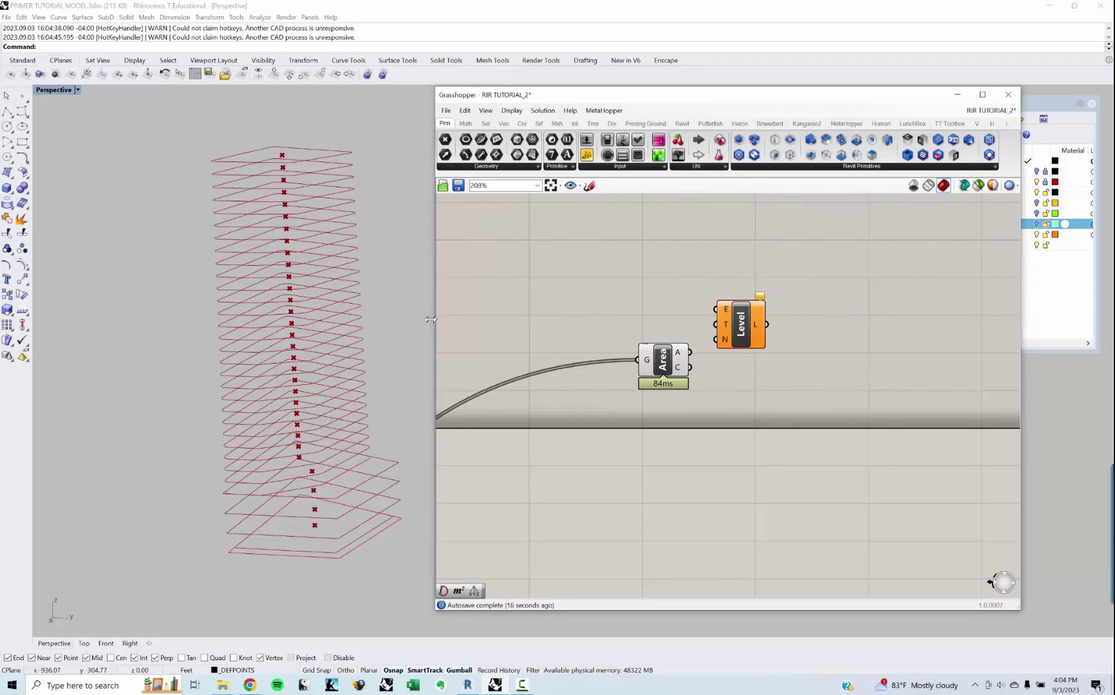
drag(431, 320, 163, 320)
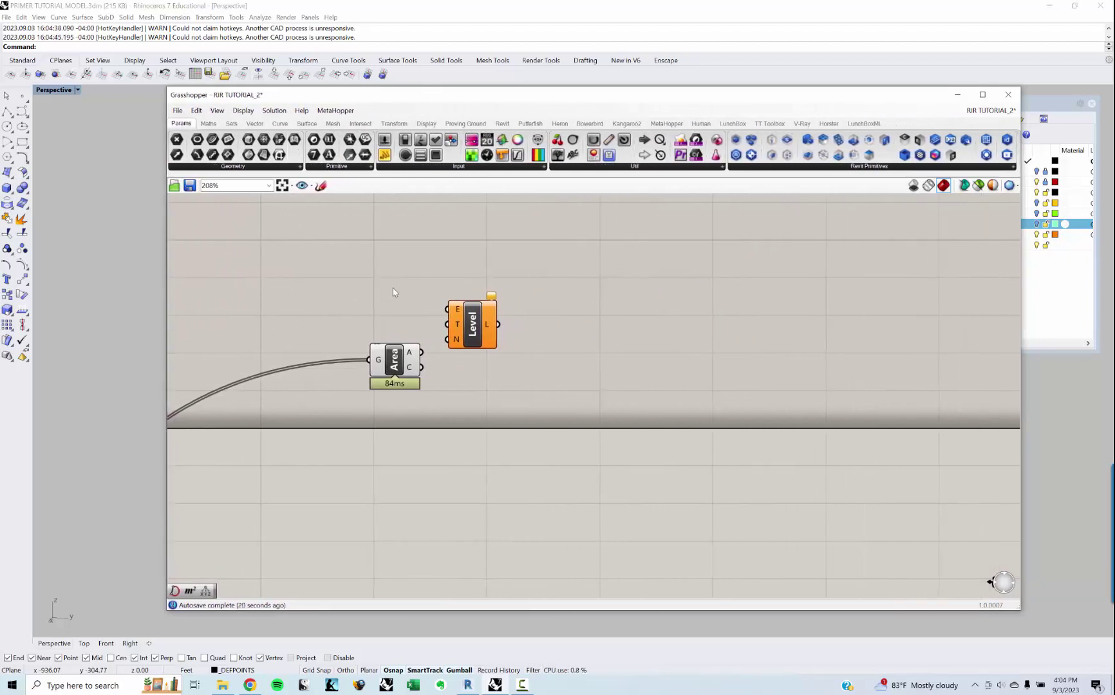
Step: Trace the definition upstream from Merge to the Contour and Round components, and locate Round in the component library
scroll(394, 273, down, 5)
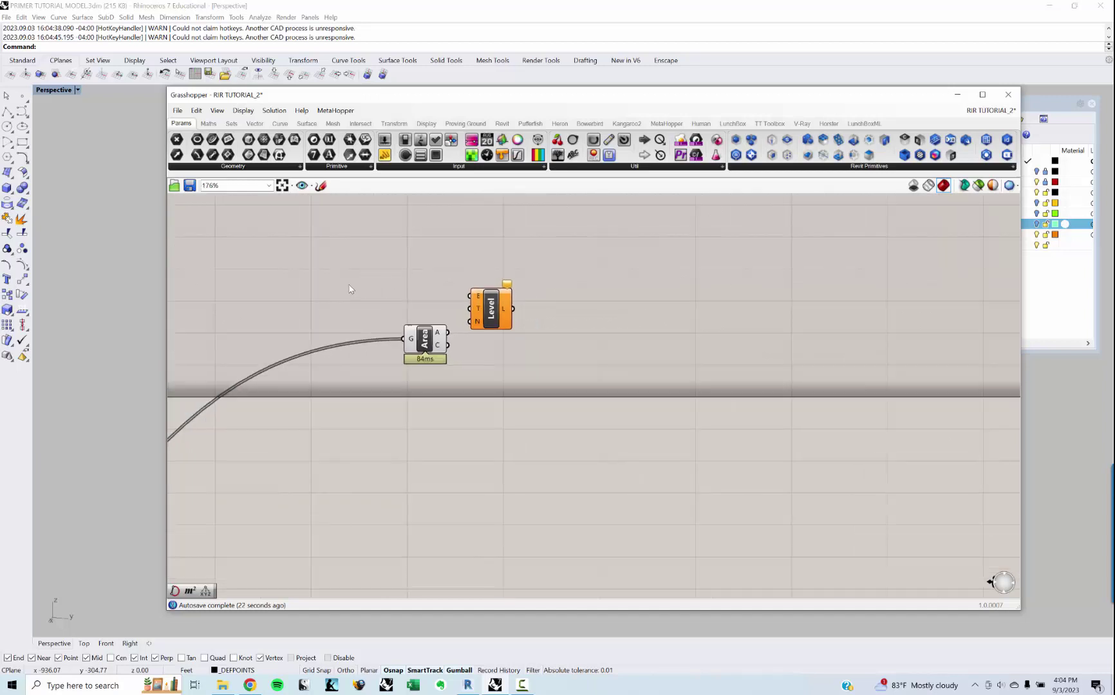
right_drag(393, 273, 572, 284)
right_drag(436, 352, 546, 319)
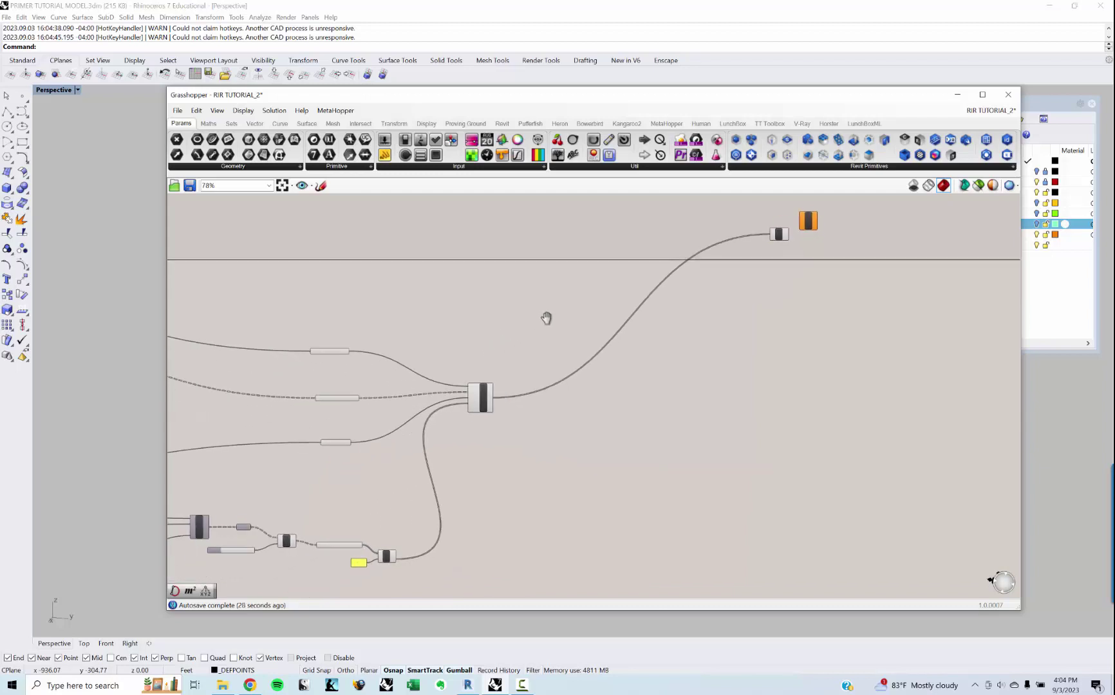
scroll(489, 379, up, 4)
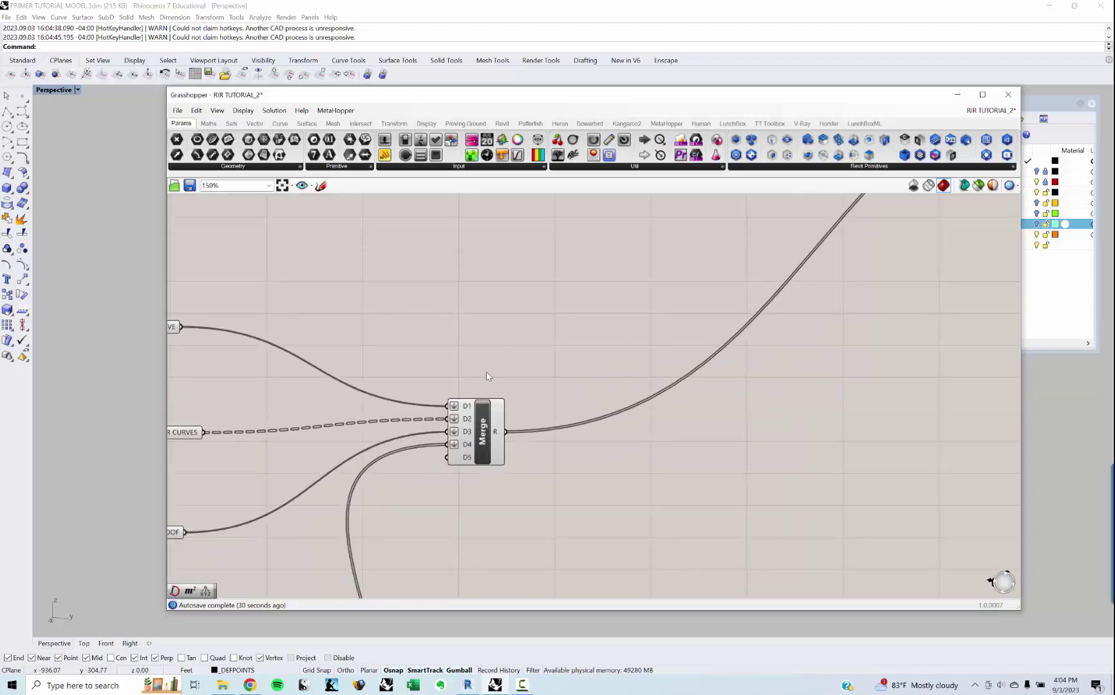
scroll(486, 376, down, 2)
right_drag(566, 382, 685, 342)
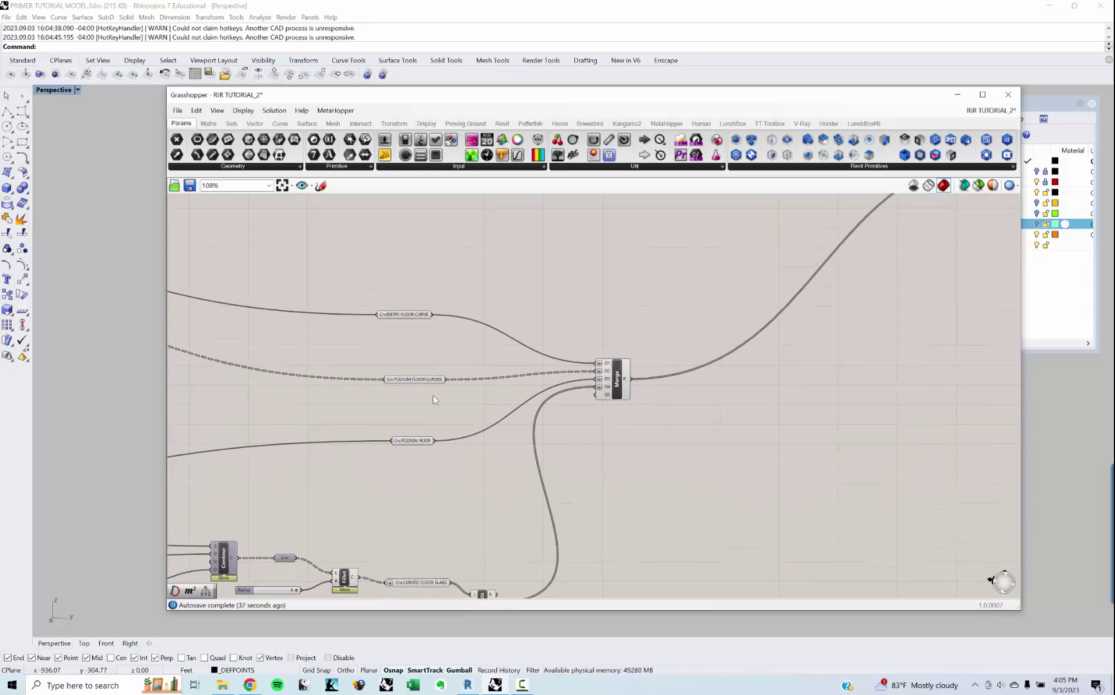
right_drag(433, 394, 597, 332)
right_drag(428, 430, 599, 381)
scroll(444, 456, up, 2)
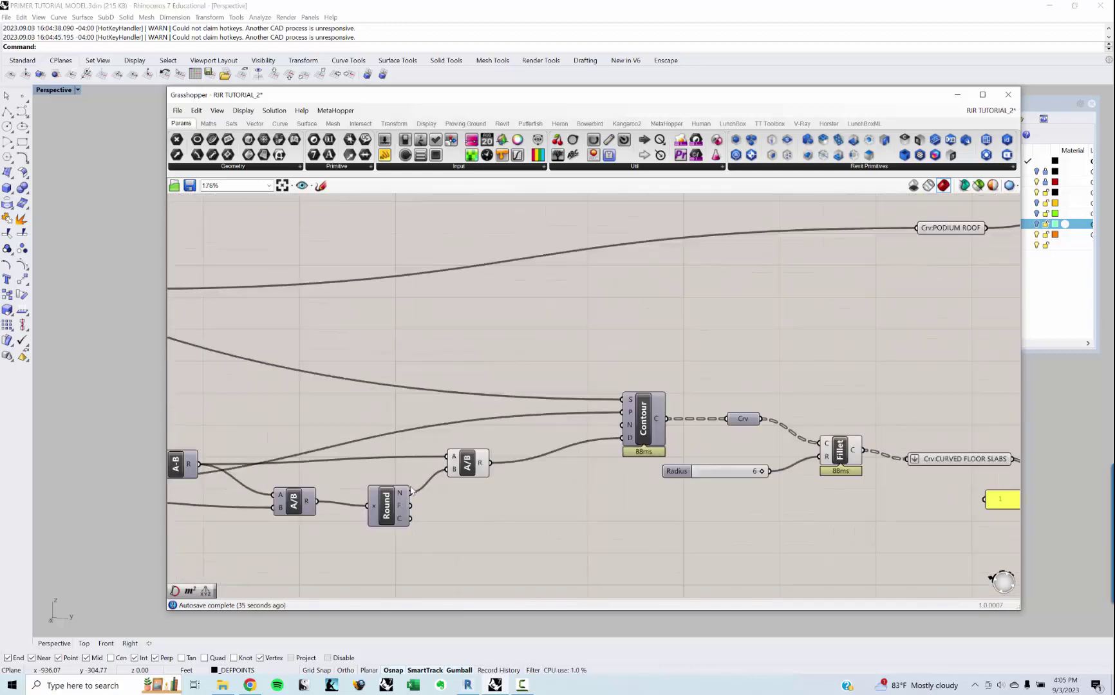
click(406, 489)
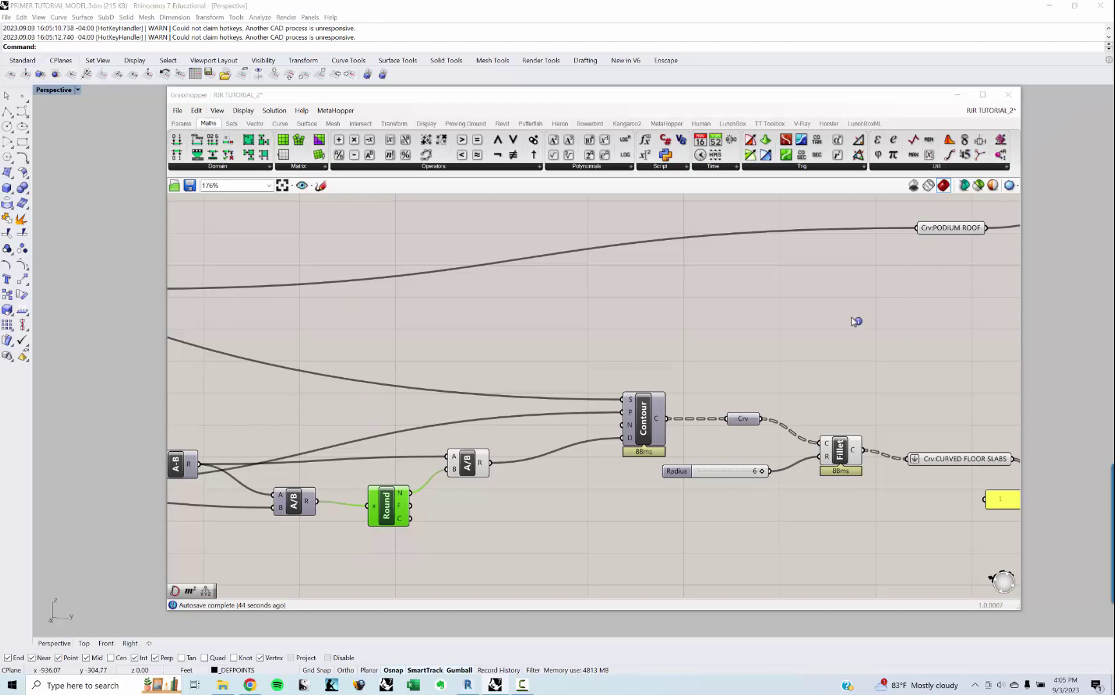
Step: Return to the Area and Level components and locate Level in the component library
scroll(846, 319, down, 7)
scroll(593, 322, up, 8)
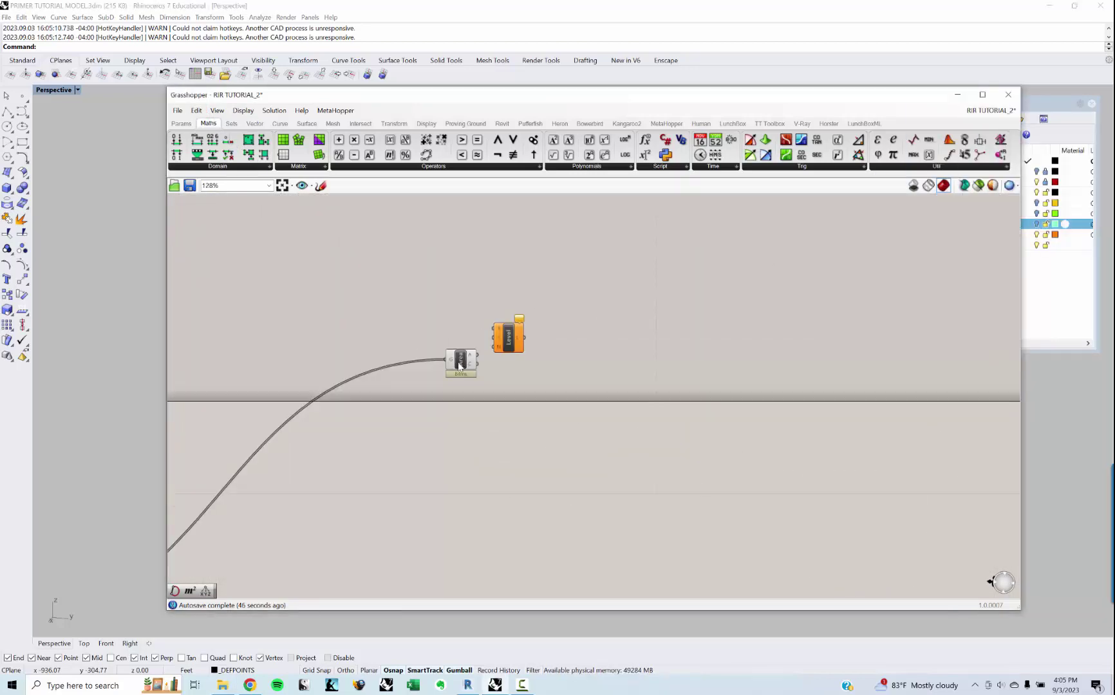
ctrl+alt+click(555, 324)
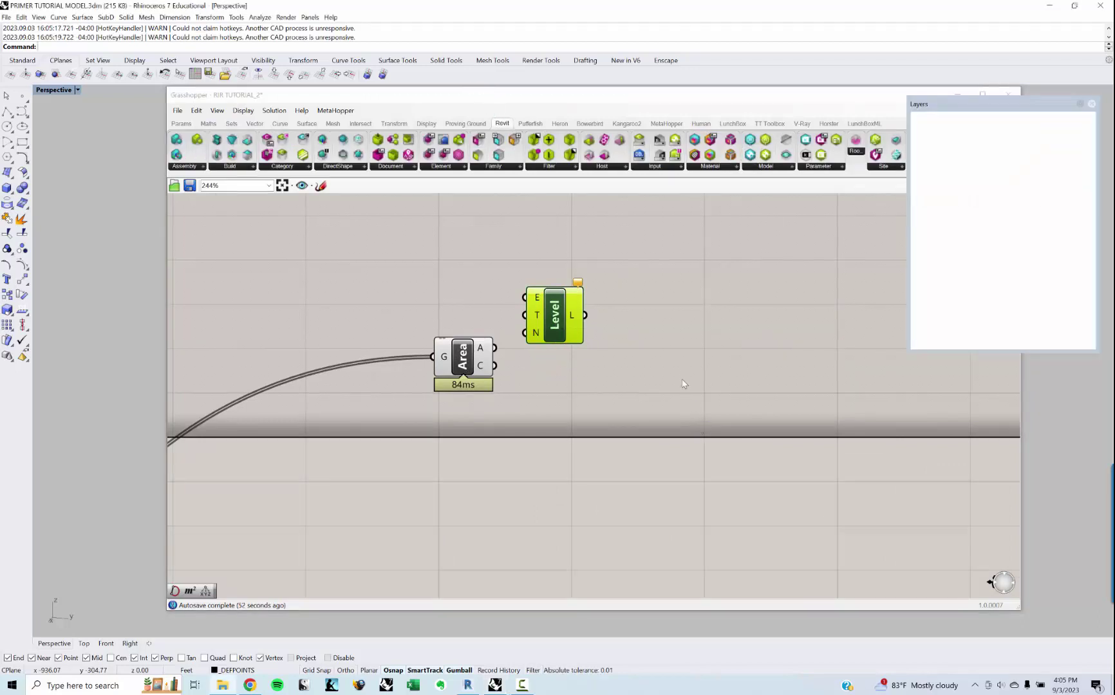
click(611, 364)
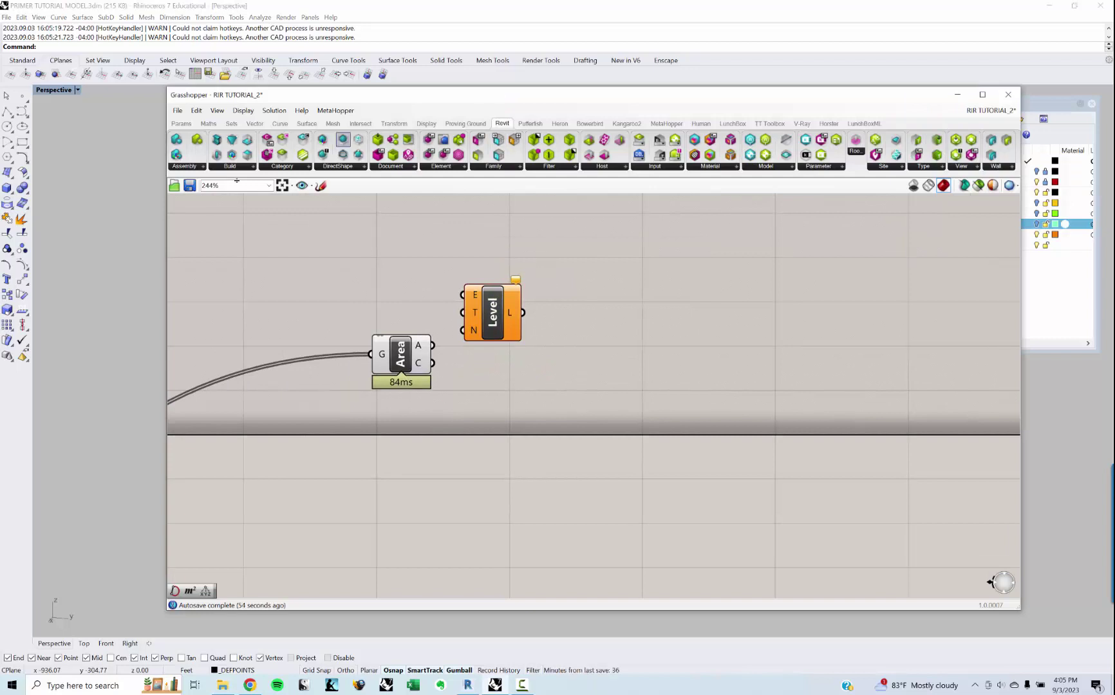
Step: Widen the Grasshopper window further and examine the Revit Primitives group in the Params category
drag(167, 247, 61, 247)
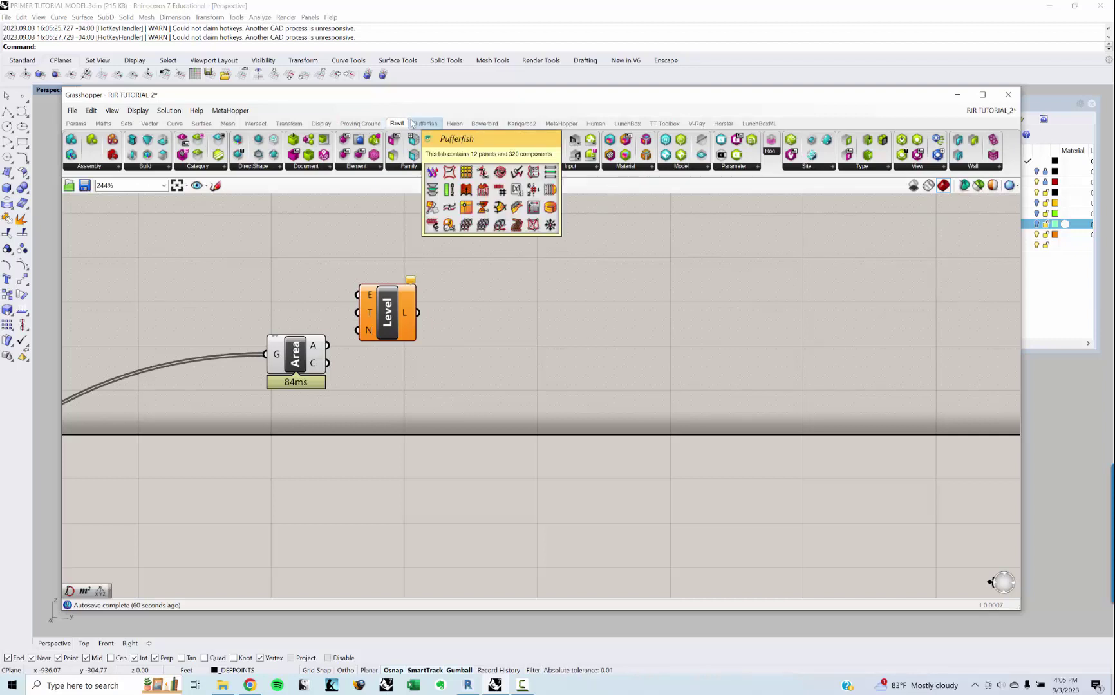
click(84, 126)
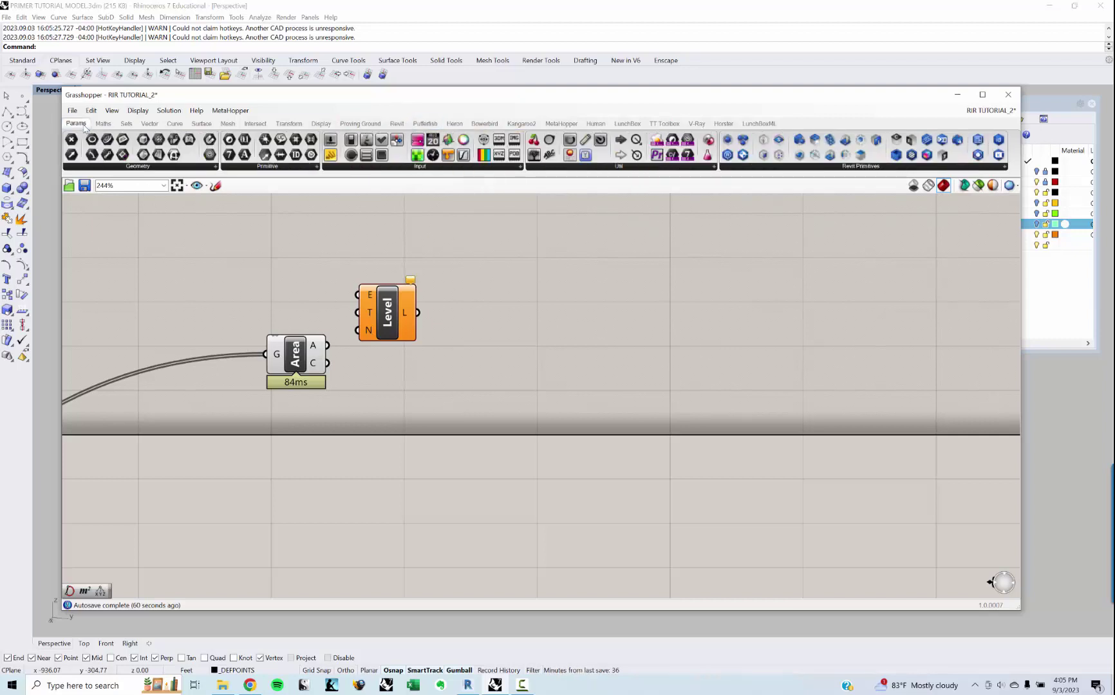
click(839, 169)
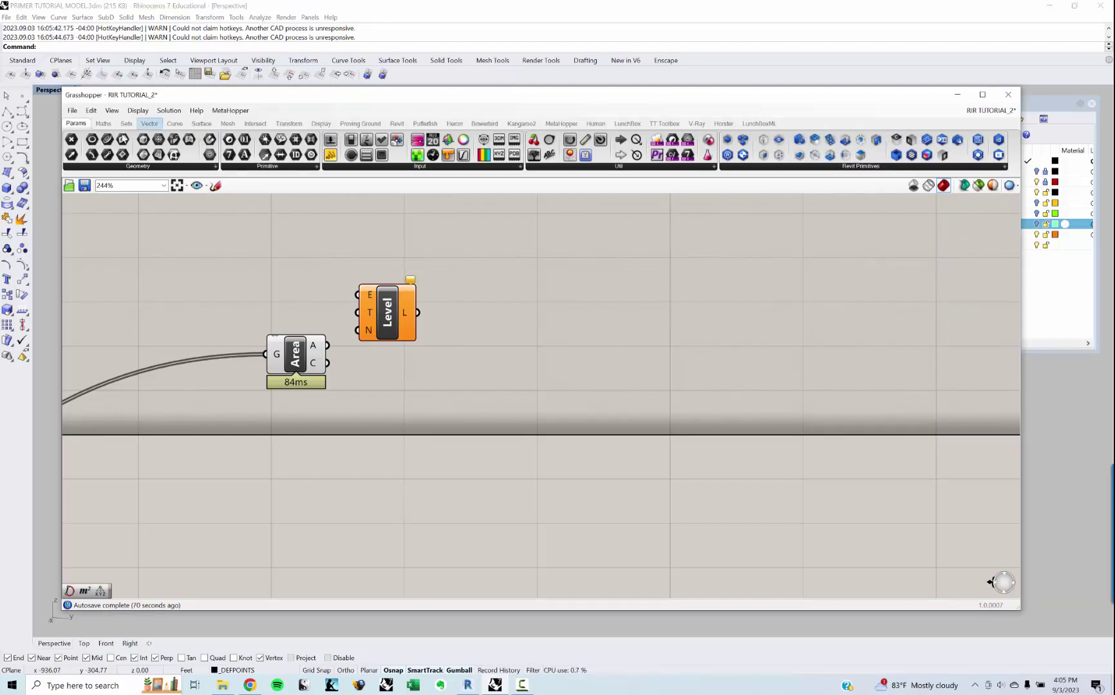
Step: Look through the component library categories from Maths to Display and finish on the Revit category
click(103, 123)
click(127, 124)
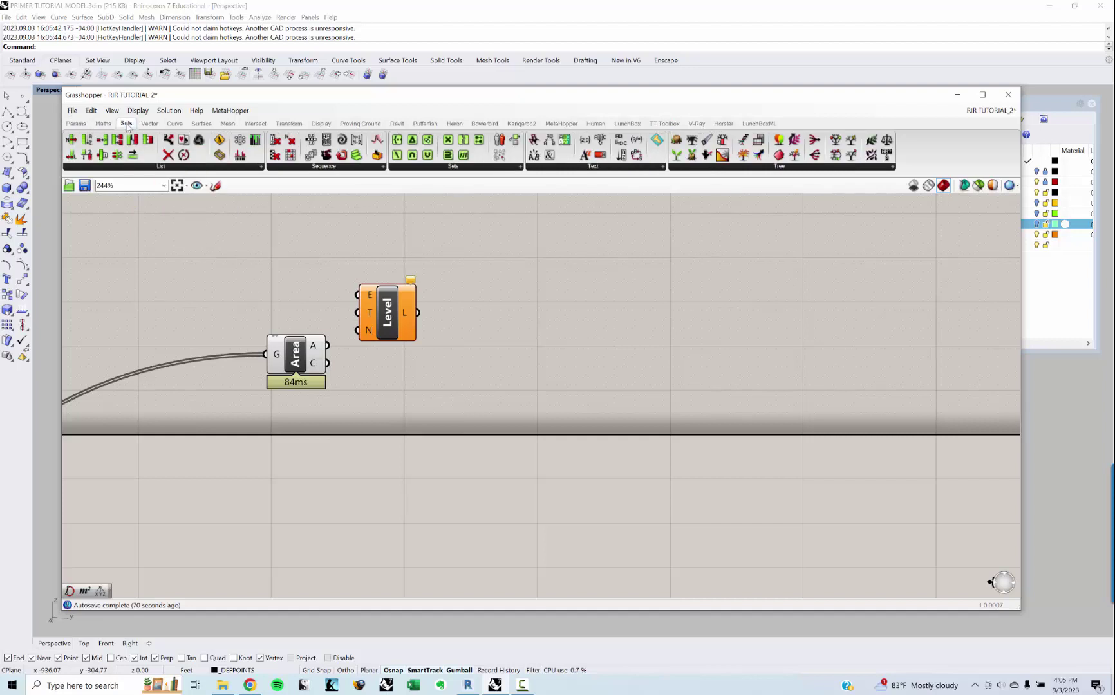
click(176, 124)
click(202, 124)
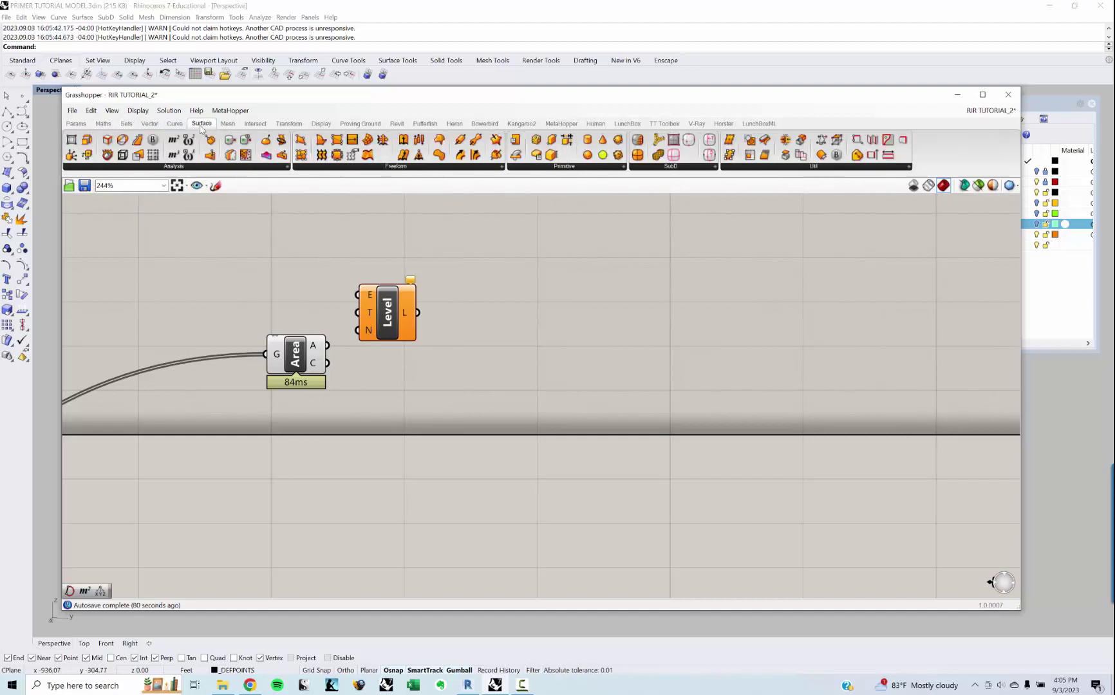
click(227, 124)
click(255, 124)
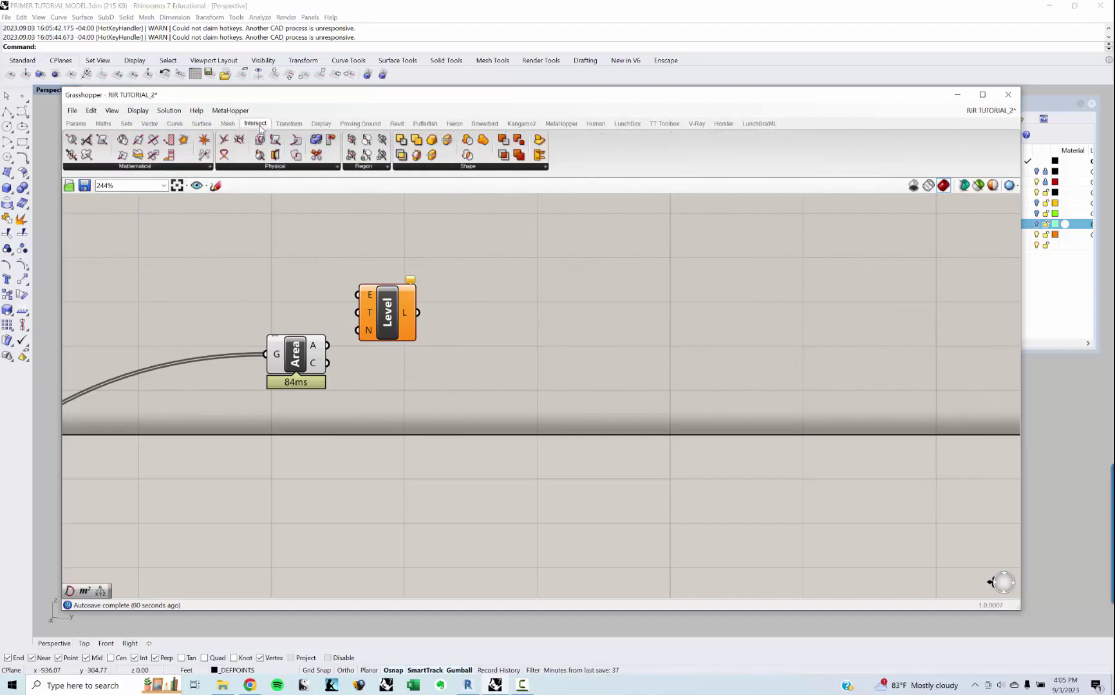
click(288, 124)
click(320, 124)
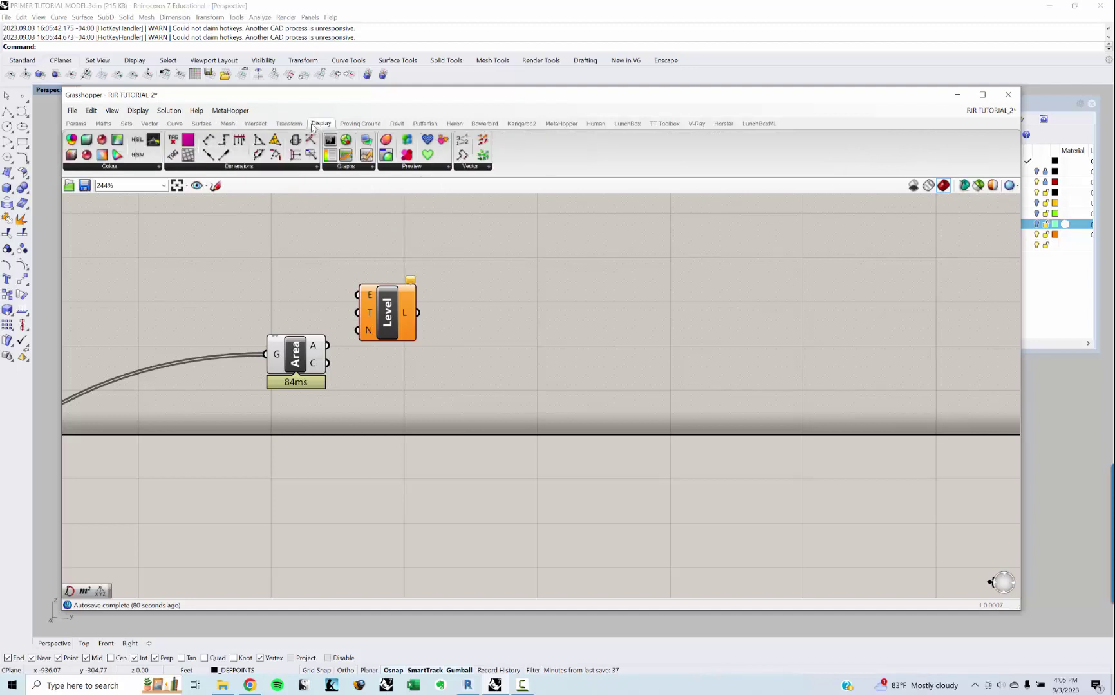
click(397, 124)
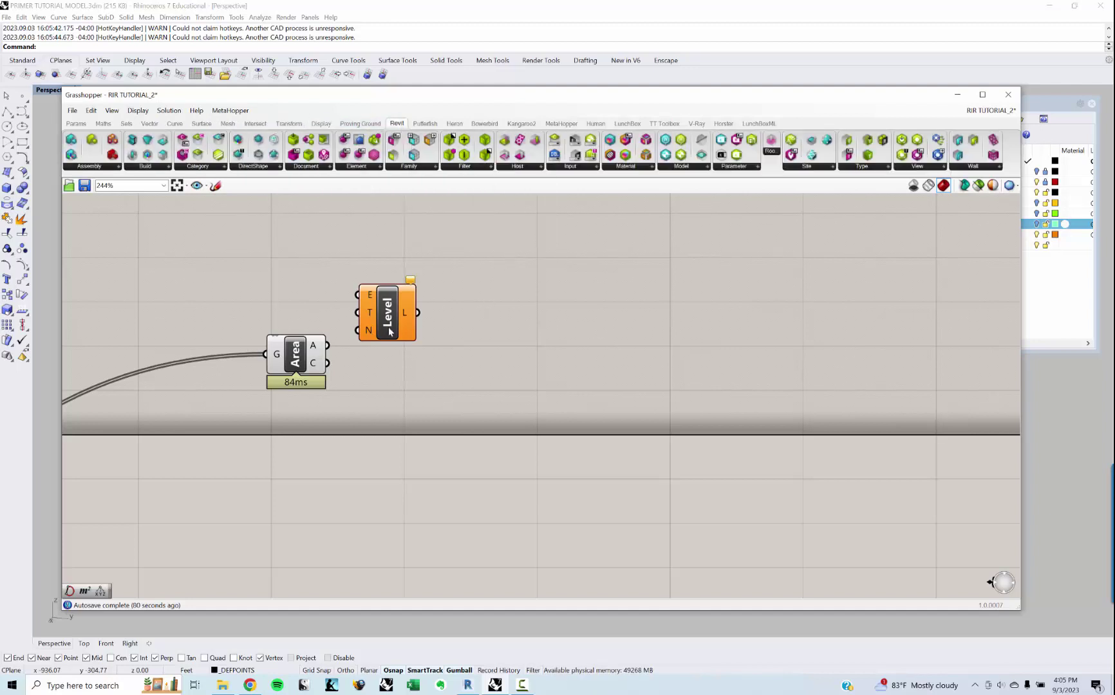
Step: Move the Level component further from Area and connect Area's Centroid output to Level's E input
drag(389, 331, 558, 315)
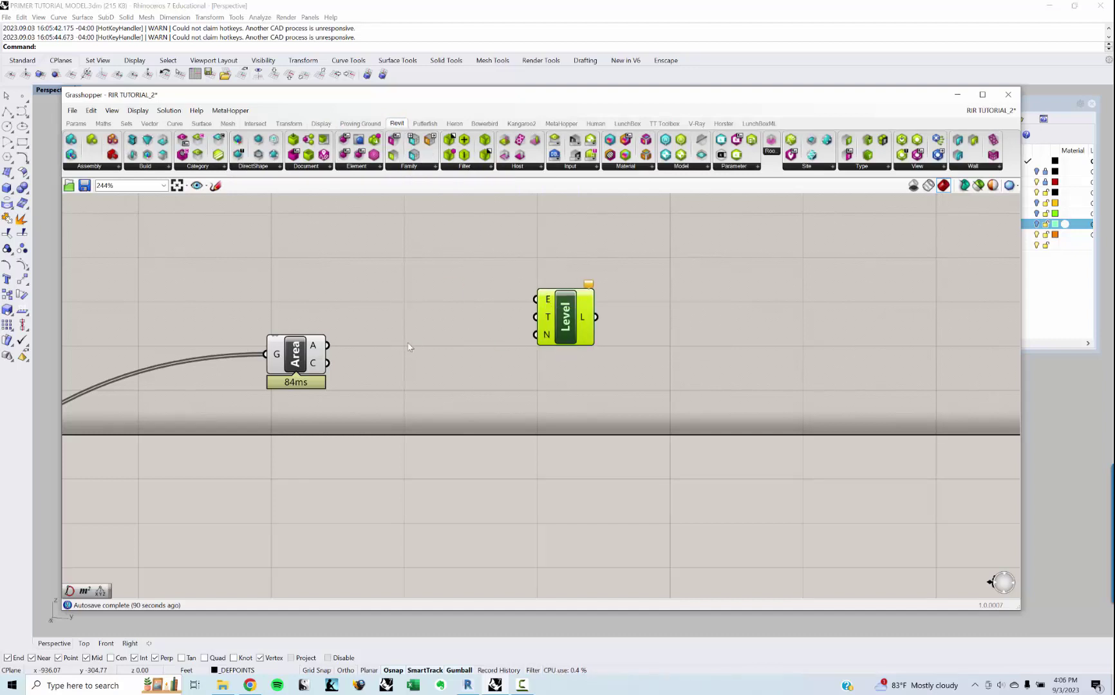
drag(327, 363, 533, 302)
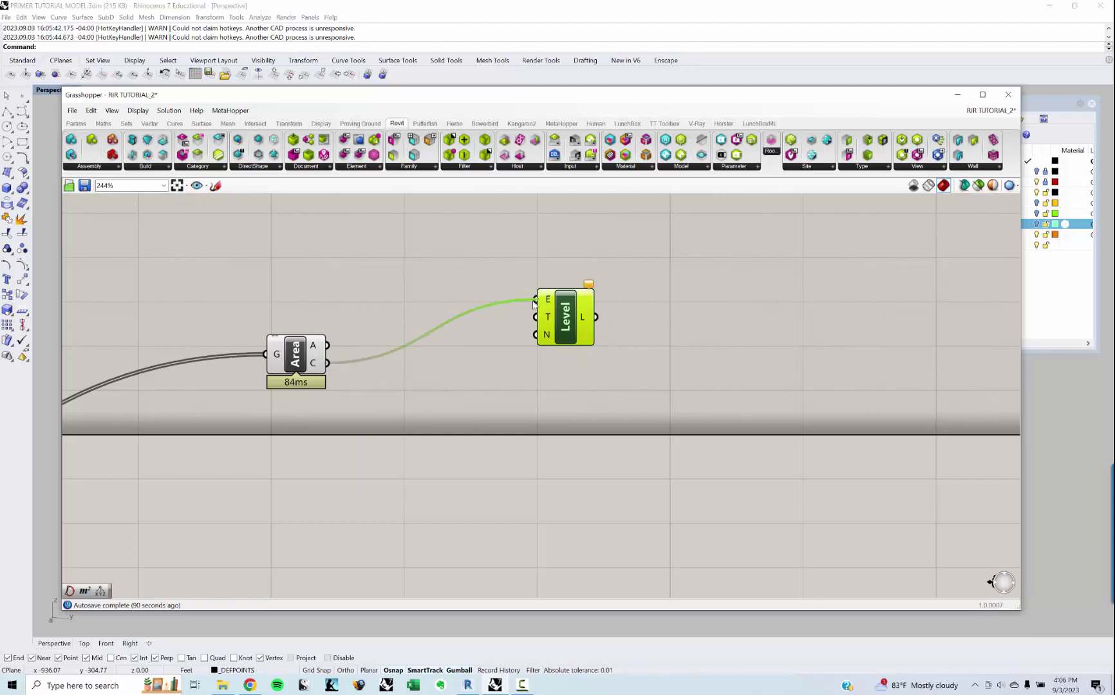
click(660, 301)
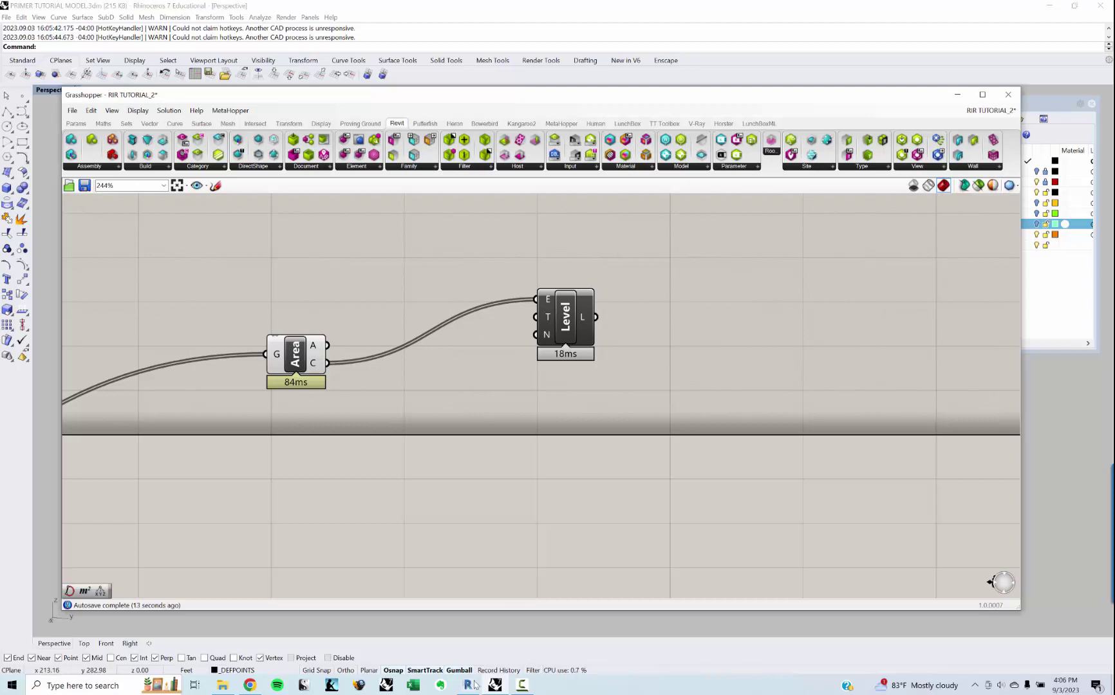
Step: Switch to Revit's 3D view and examine the level heads and elevations near the top of the tower
click(963, 96)
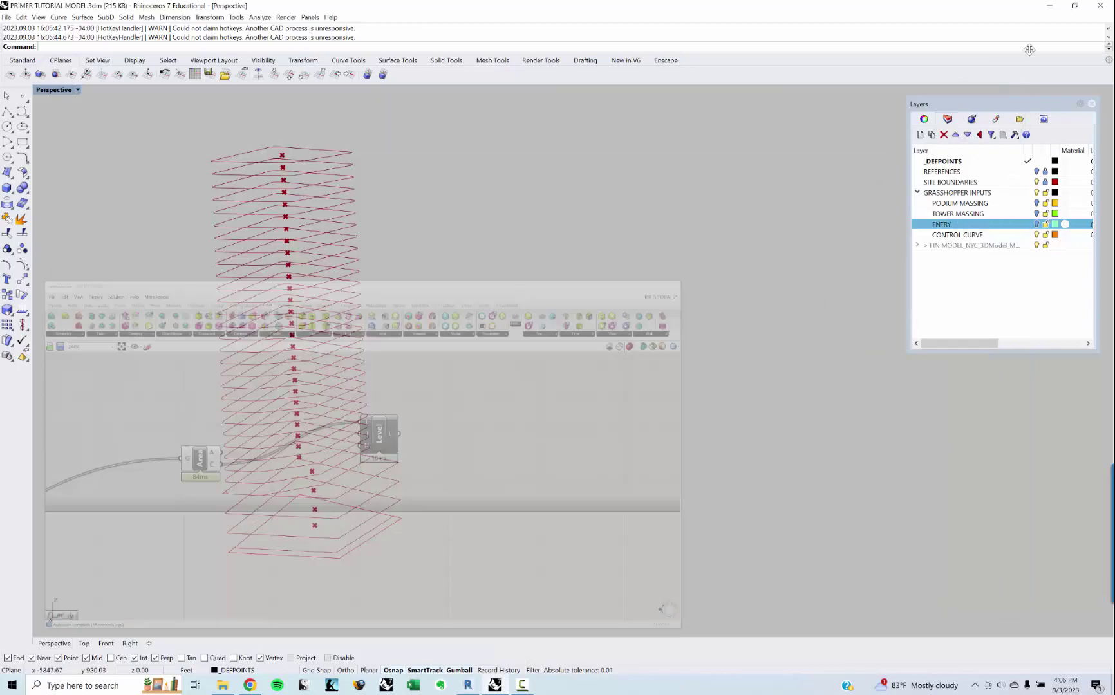
click(1050, 6)
shift+middle_drag(723, 276, 563, 485)
scroll(553, 496, up, 3)
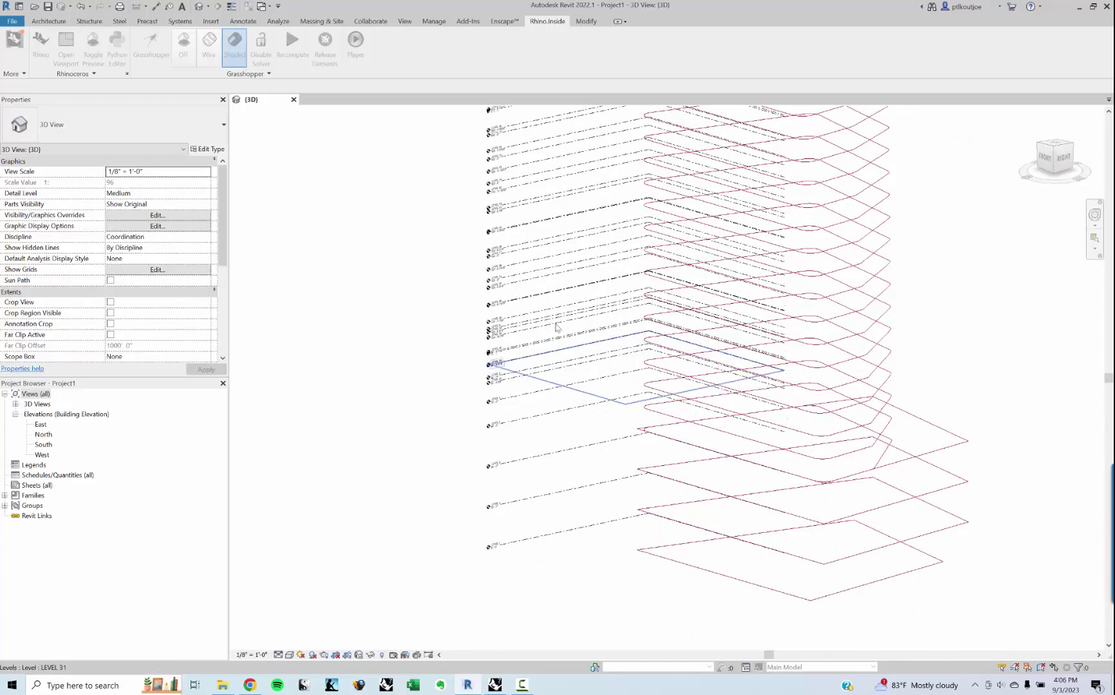
shift+middle_drag(570, 225, 623, 279)
scroll(593, 218, up, 3)
scroll(590, 219, down, 3)
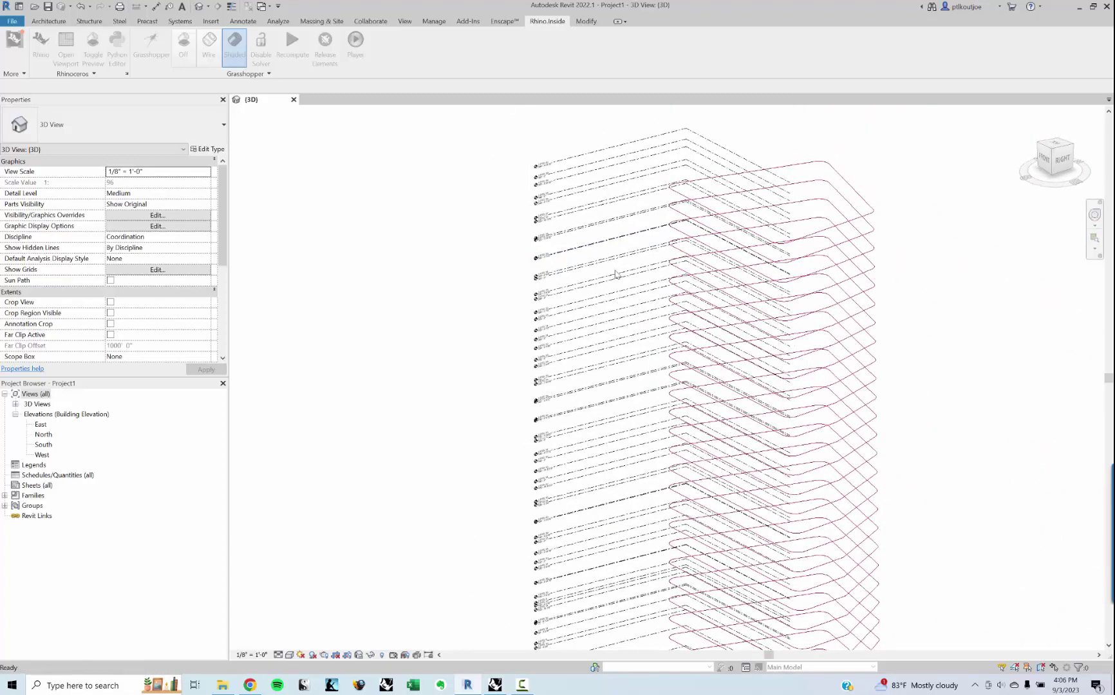
scroll(562, 170, up, 5)
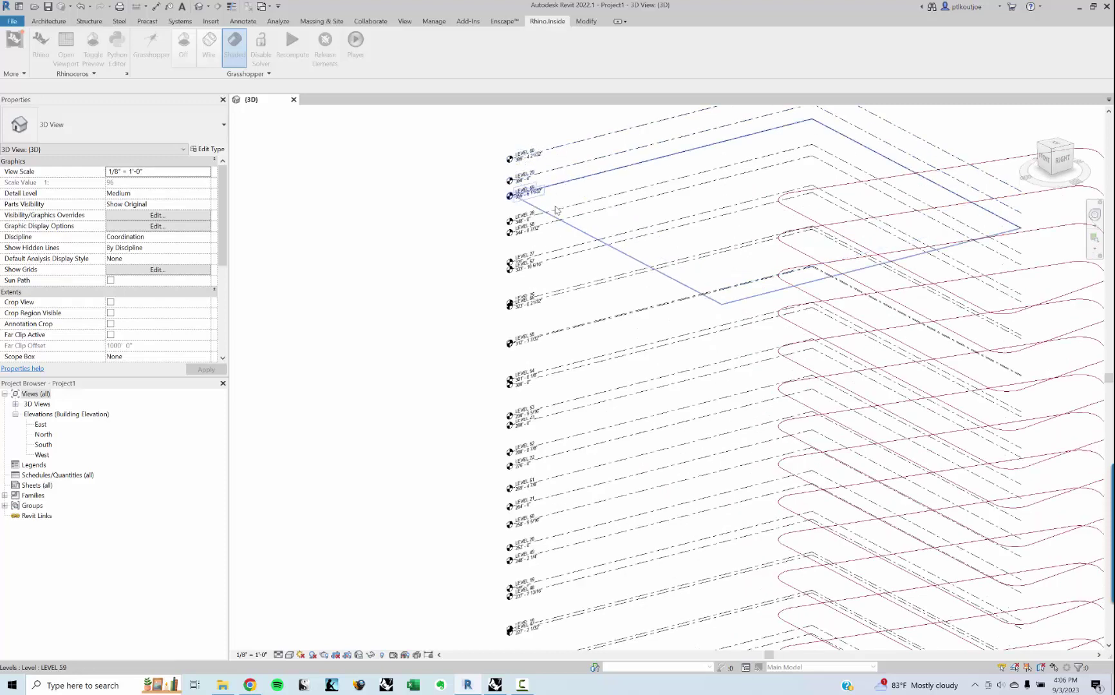
Step: Compare the level lines with the tower's floor curves from the upper floors down to the podium base
scroll(591, 537, down, 3)
middle_drag(591, 538, 591, 288)
scroll(590, 288, down, 2)
middle_drag(617, 508, 628, 335)
scroll(603, 489, up, 3)
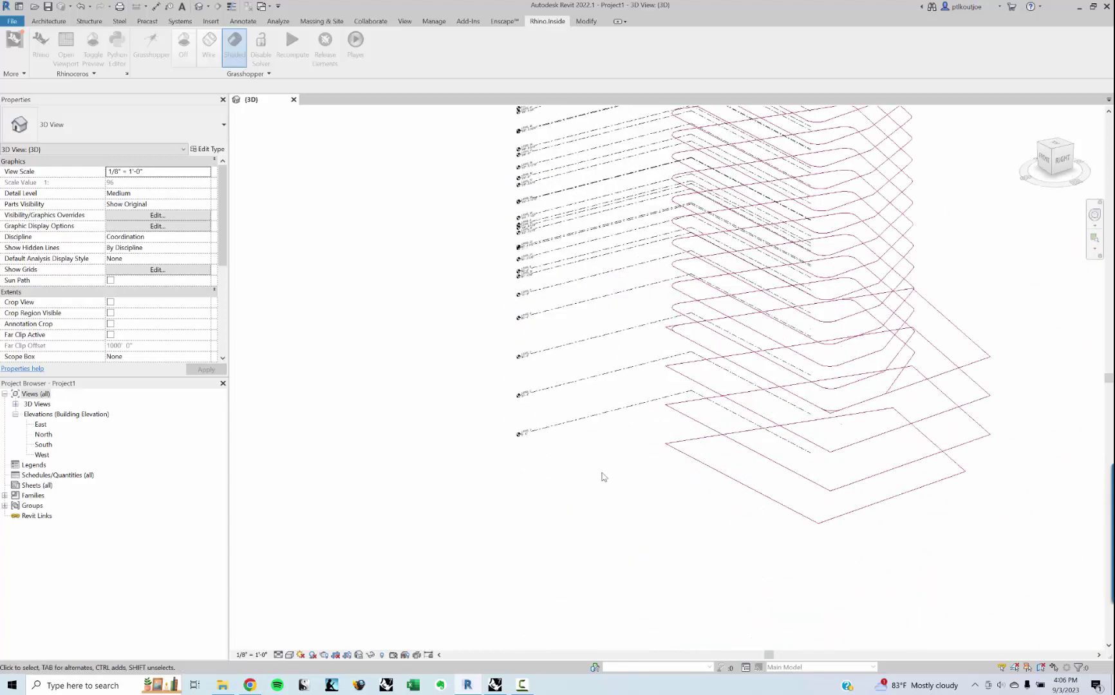
scroll(607, 215, down, 2)
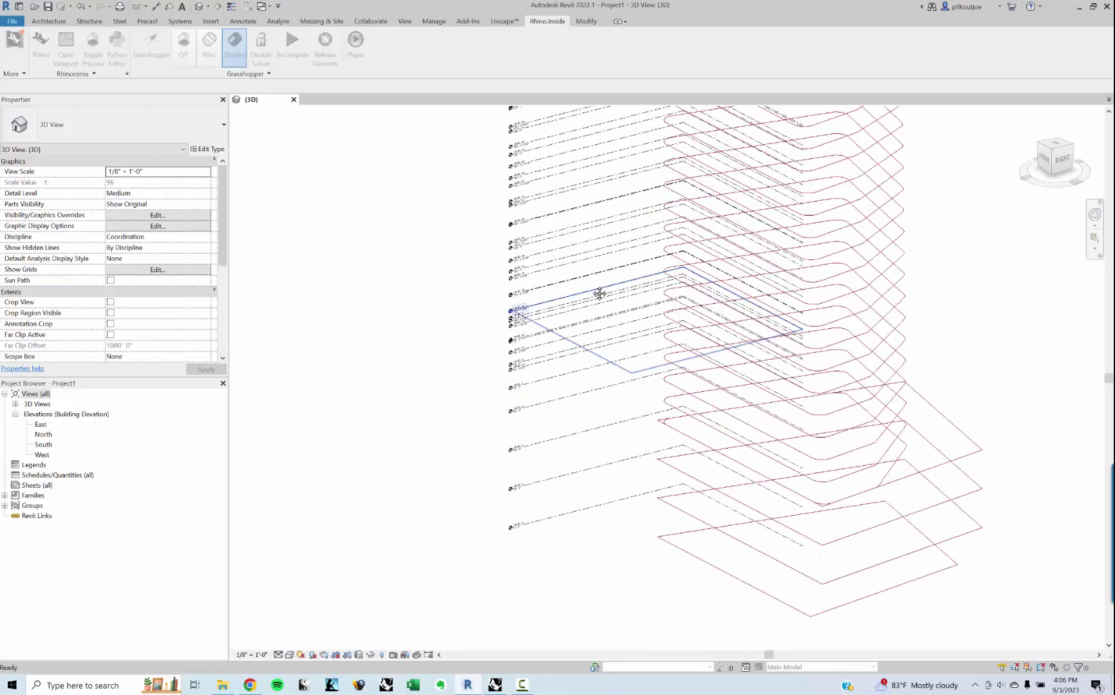
middle_drag(727, 296, 585, 266)
scroll(735, 290, down, 2)
scroll(453, 256, up, 1)
scroll(454, 256, up, 1)
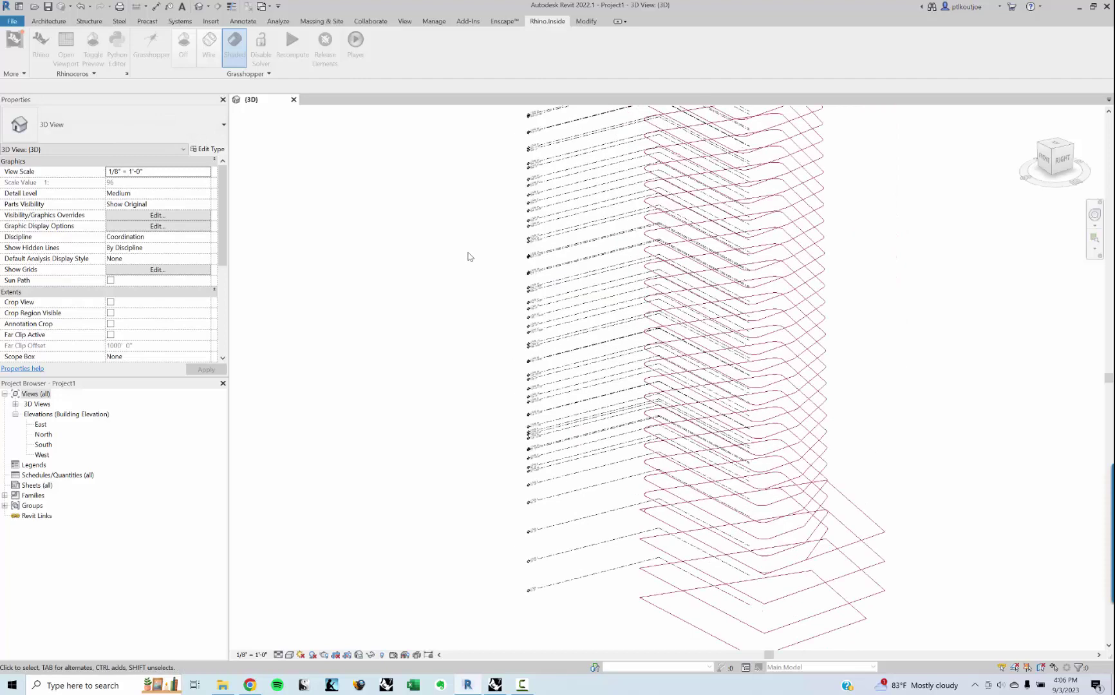
scroll(468, 299, down, 2)
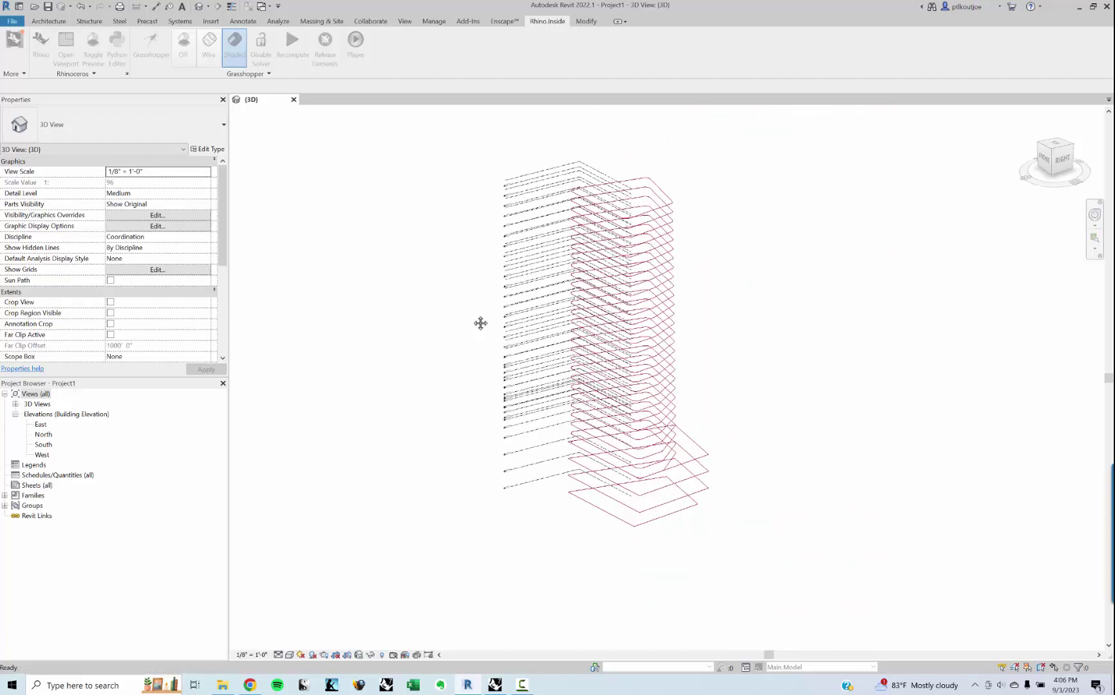
Step: Select the stacked level lines beside the tower in the 3D view and delete the duplicates
drag(535, 524, 436, 145)
key(Escape)
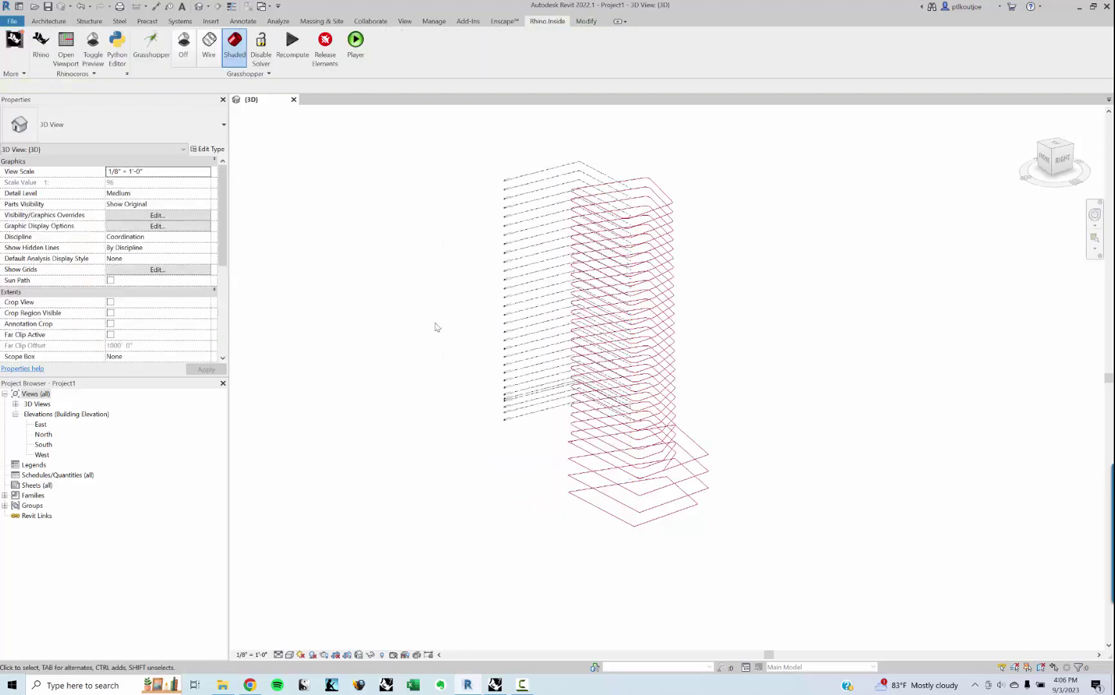
middle_drag(436, 325, 423, 326)
shift+middle_drag(554, 451, 618, 366)
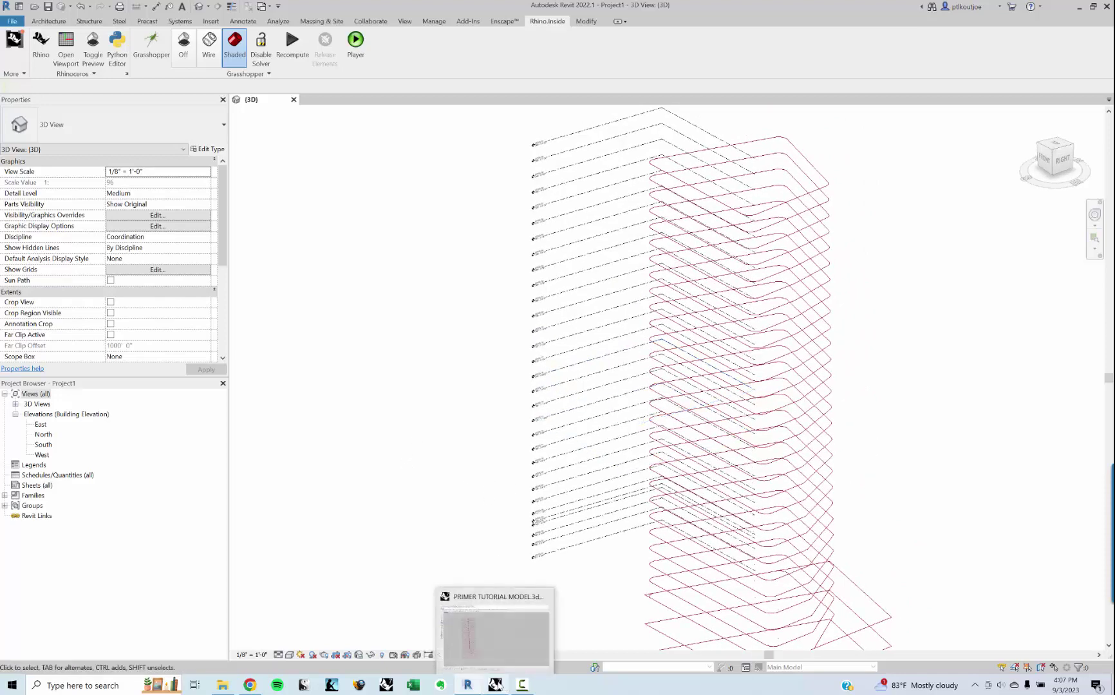
Step: Switch to Grasshopper and set the Level component's tracking mode to Enabled : Replace
click(499, 686)
scroll(472, 303, up, 4)
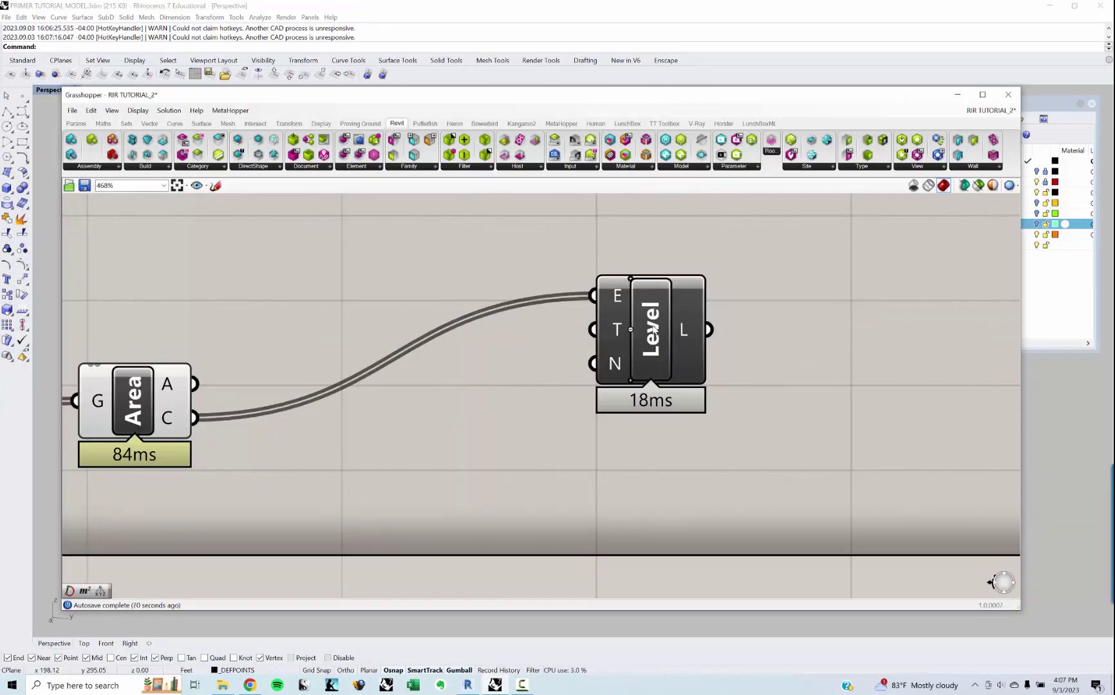
right_click(655, 329)
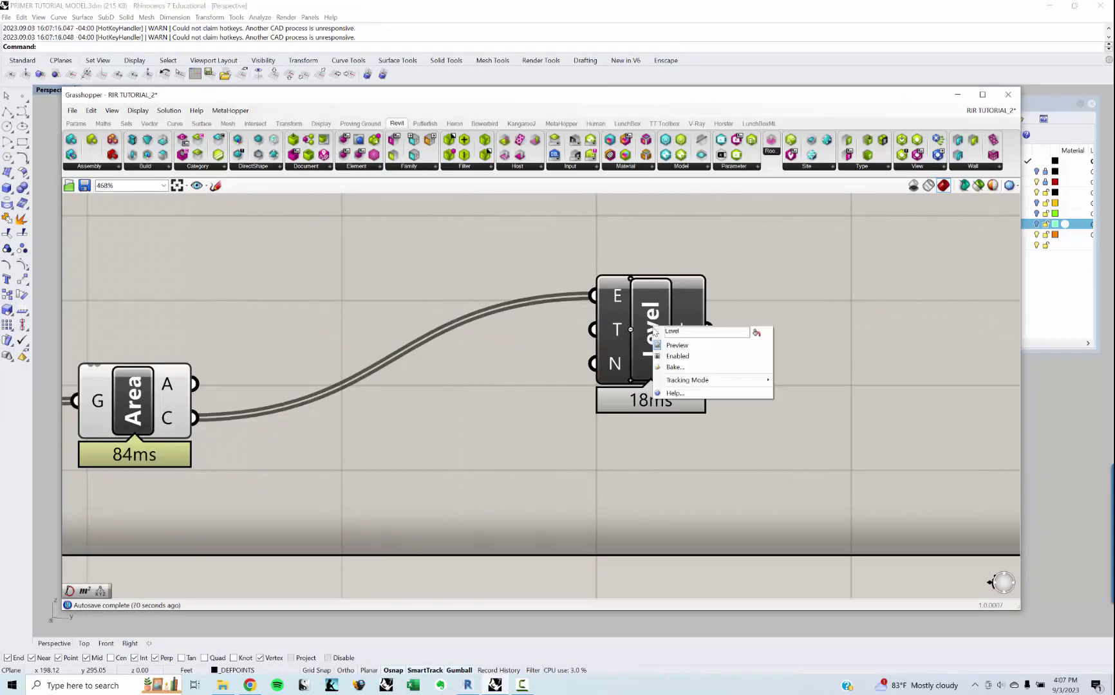
mouse_move(720, 387)
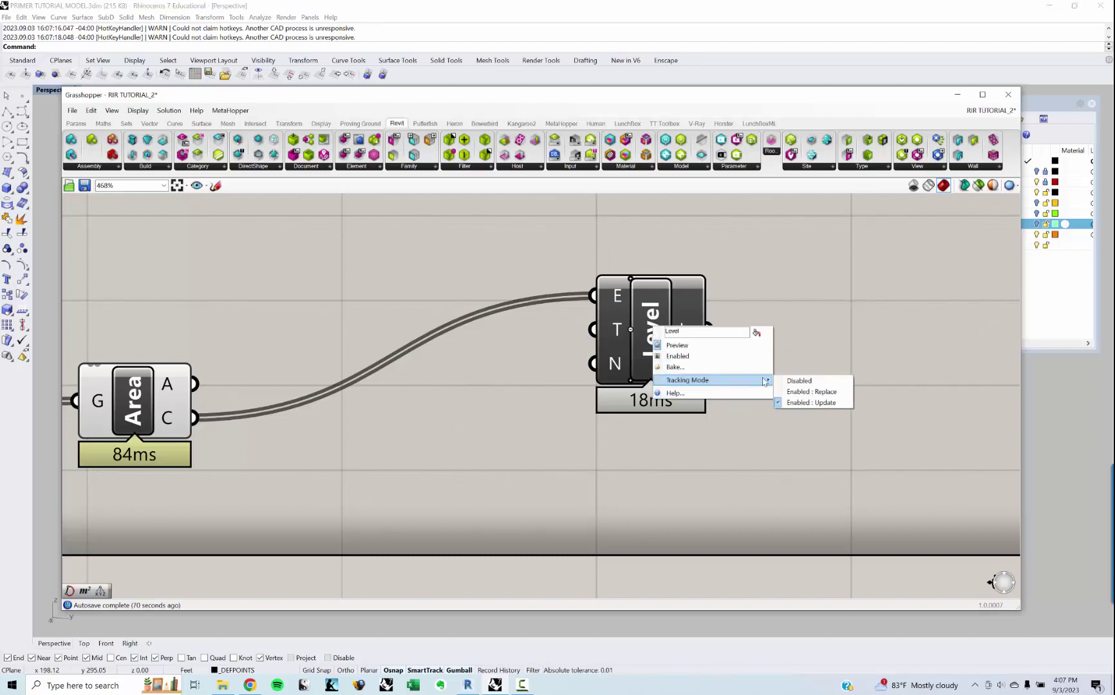
click(798, 393)
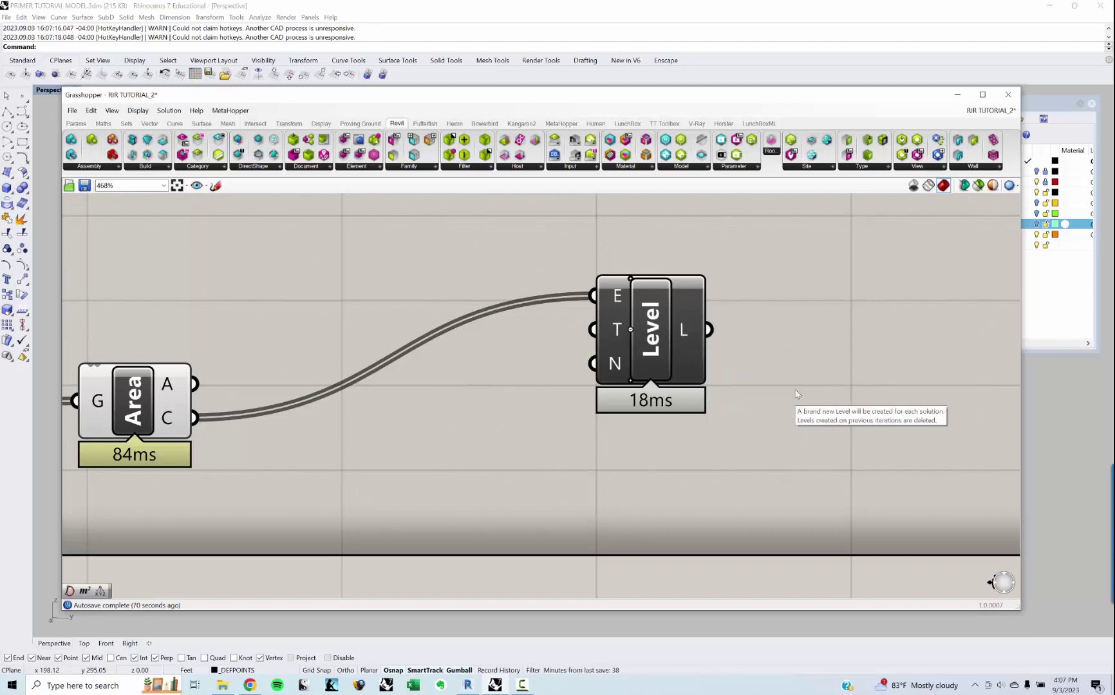
right_drag(766, 270, 767, 293)
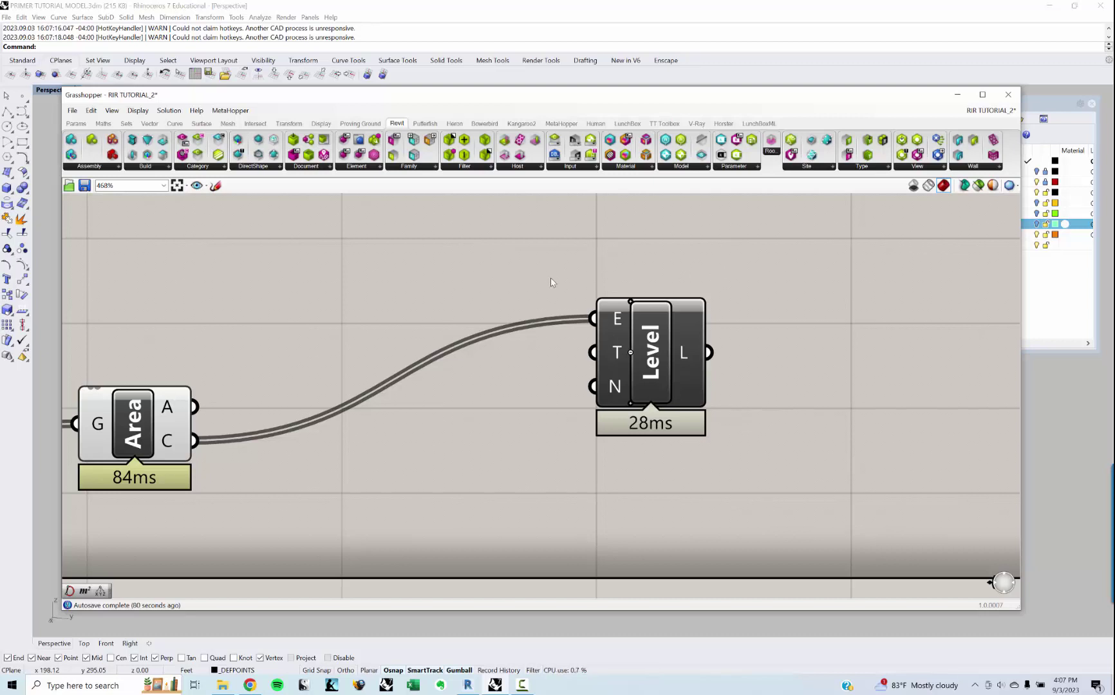
right_drag(550, 282, 543, 271)
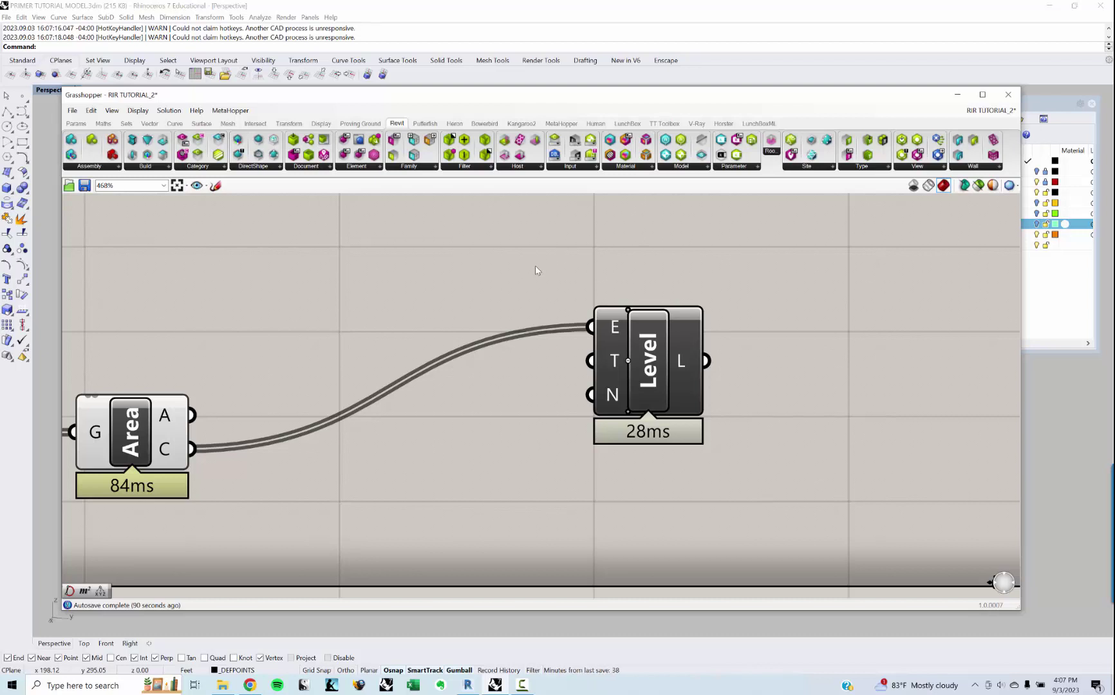
Step: Set the Level component's tracking mode back to Enabled : Update
right_click(647, 362)
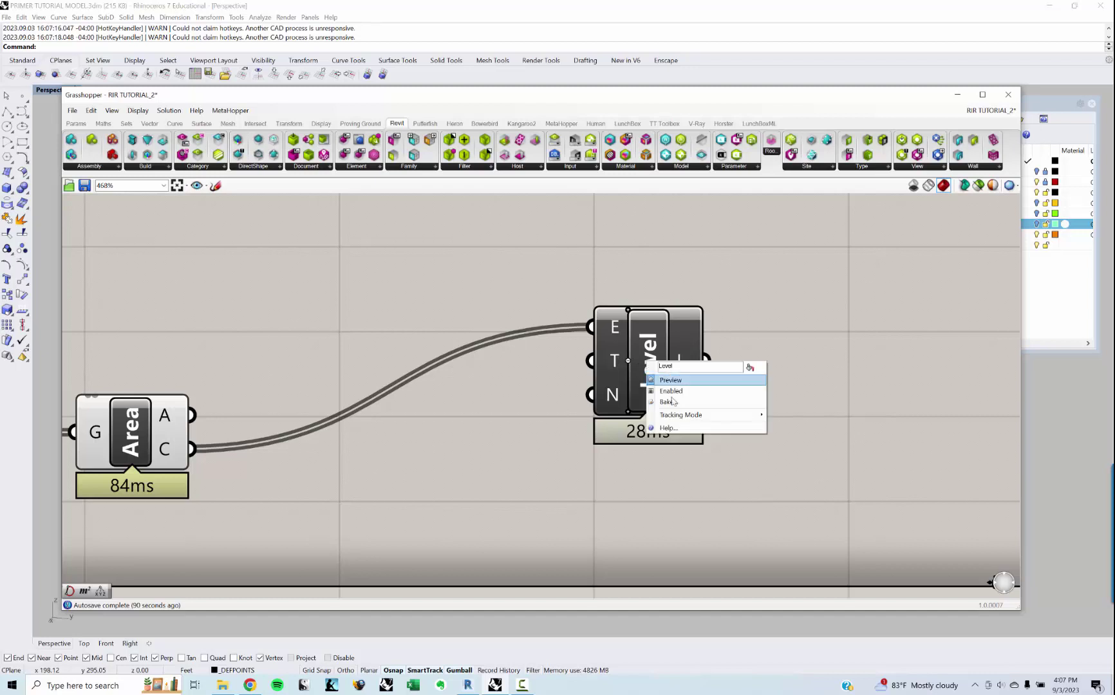
mouse_move(688, 422)
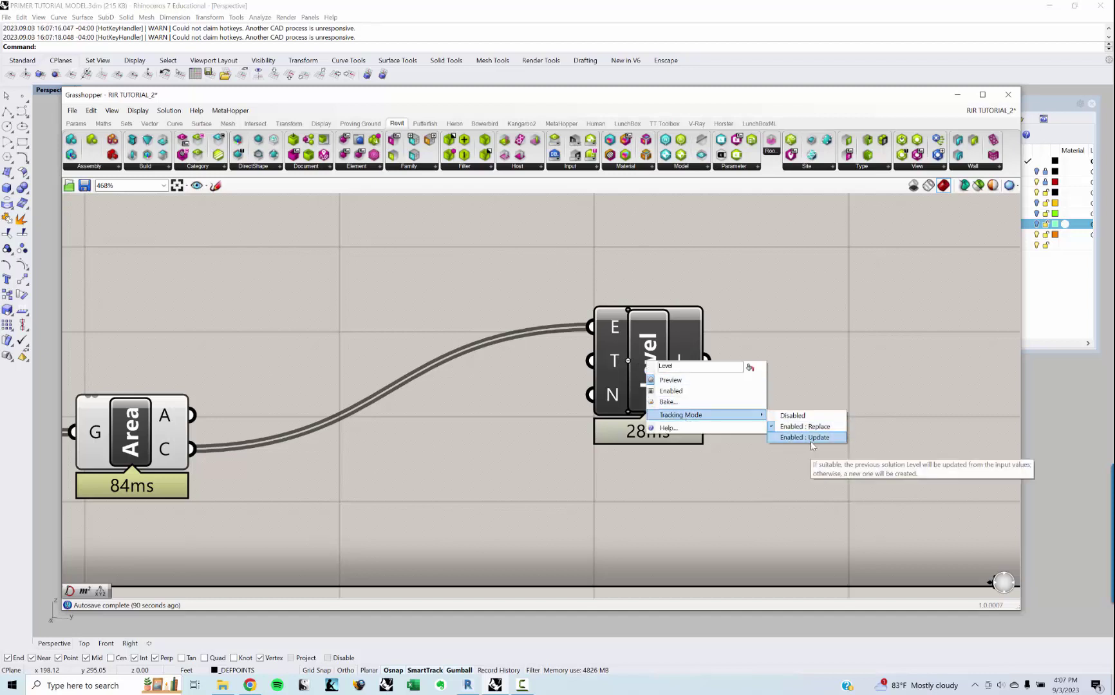
click(810, 441)
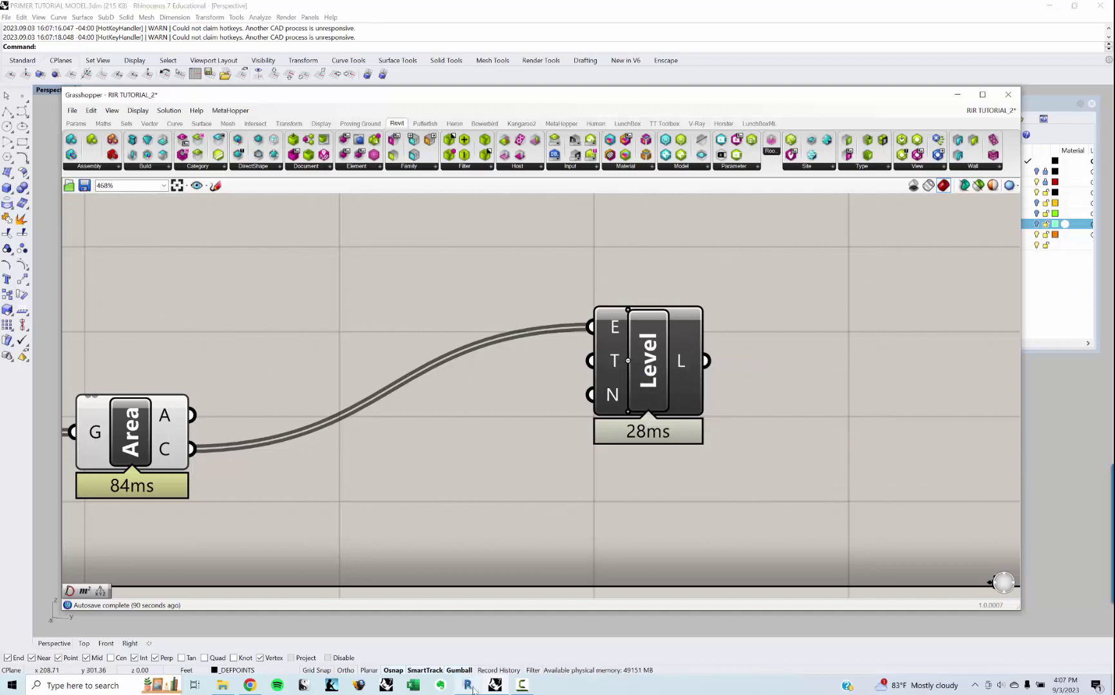
Step: Return to Revit, select all the levels beside the tower in the 3D view and delete them
click(499, 686)
drag(958, 95, 772, 103)
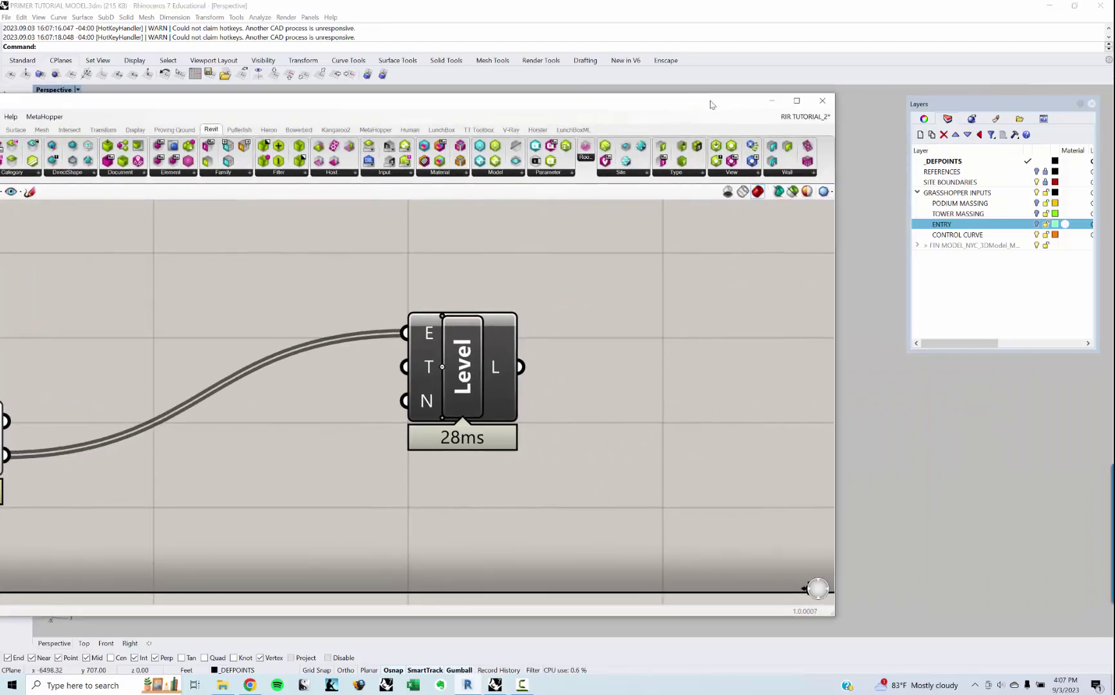
click(772, 104)
shift+middle_drag(644, 464, 582, 616)
drag(583, 587, 511, 167)
key(Delete)
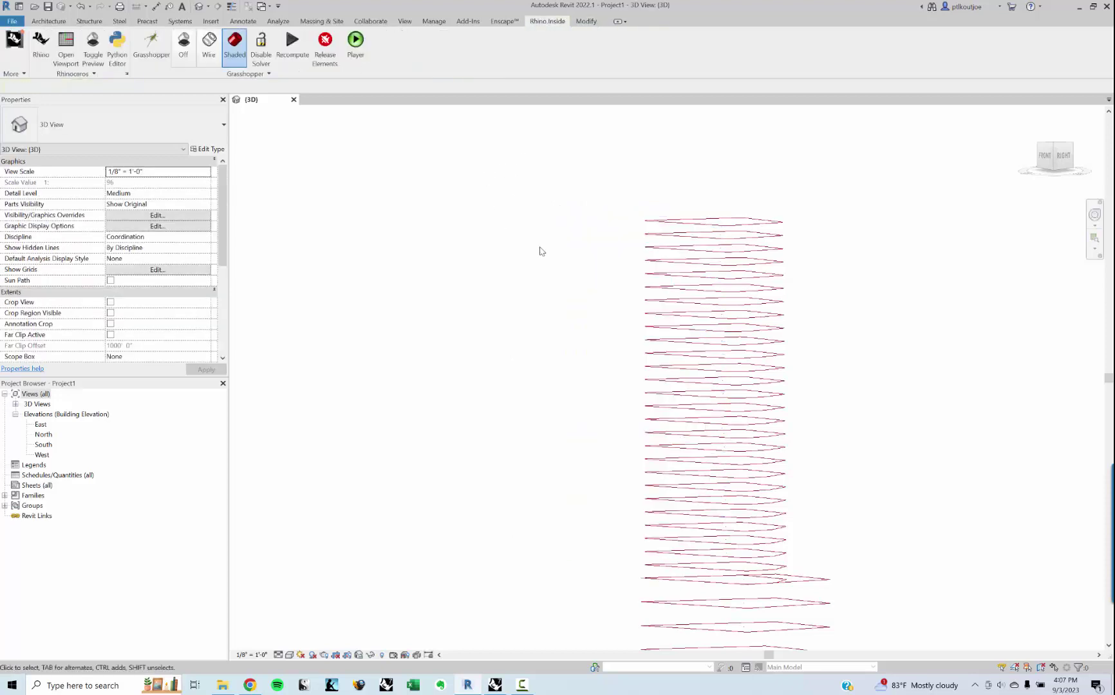
shift+middle_drag(540, 251, 533, 299)
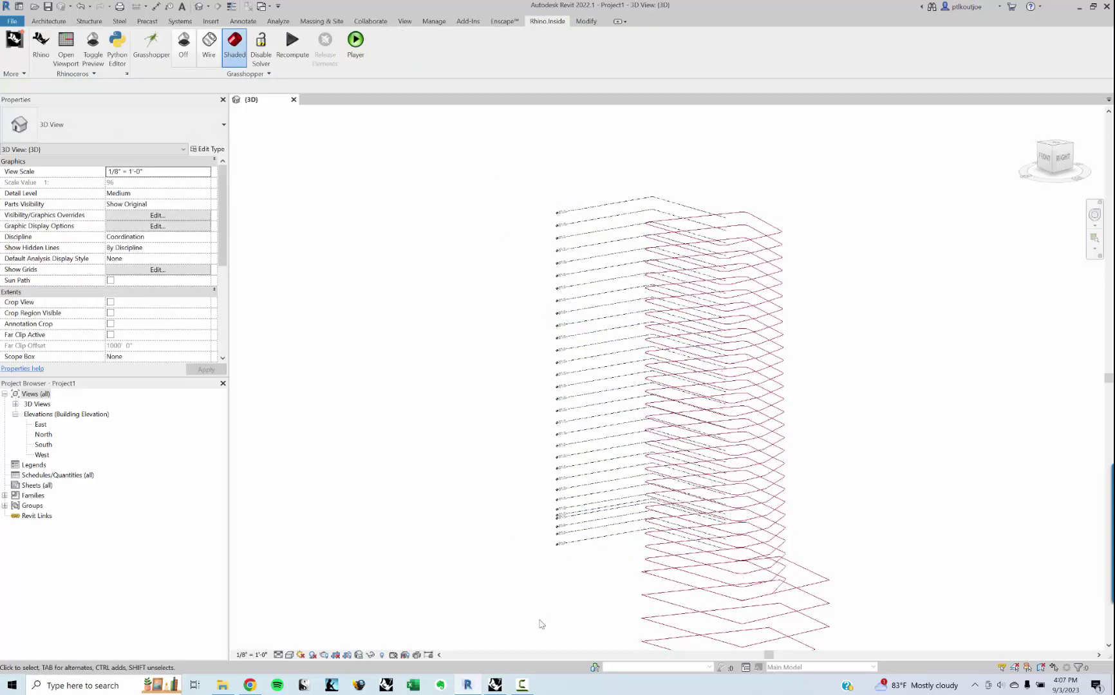
Step: Switch to Grasshopper and inspect the data in Merge's Result output and Area's Centroid output
click(495, 685)
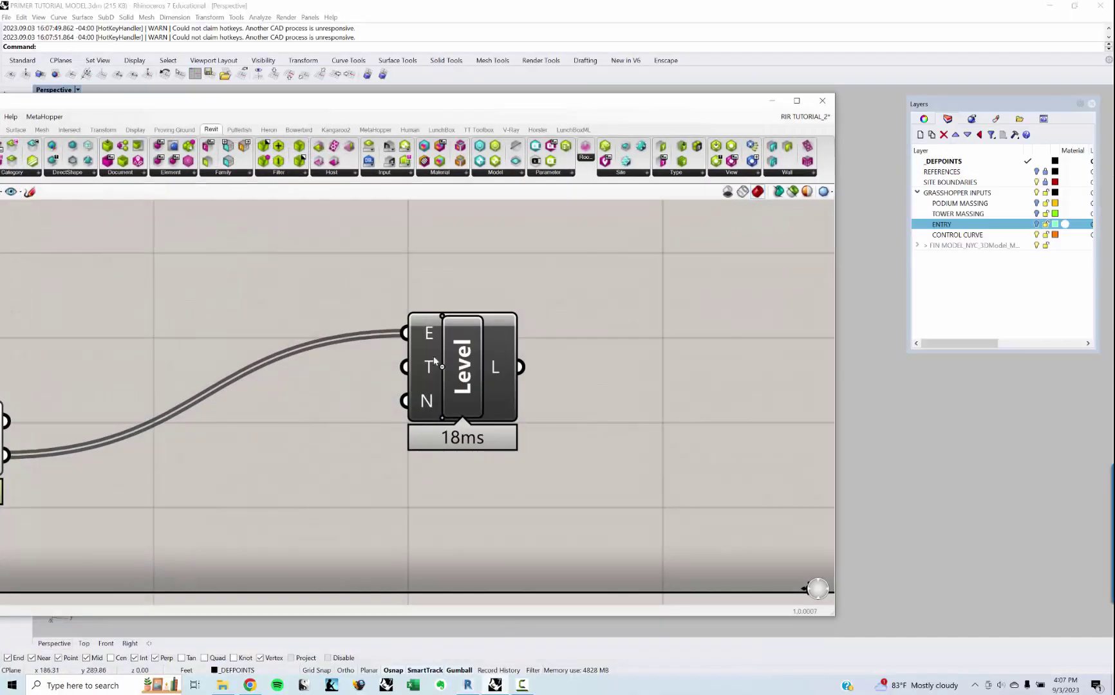
scroll(510, 327, down, 5)
scroll(365, 384, up, 3)
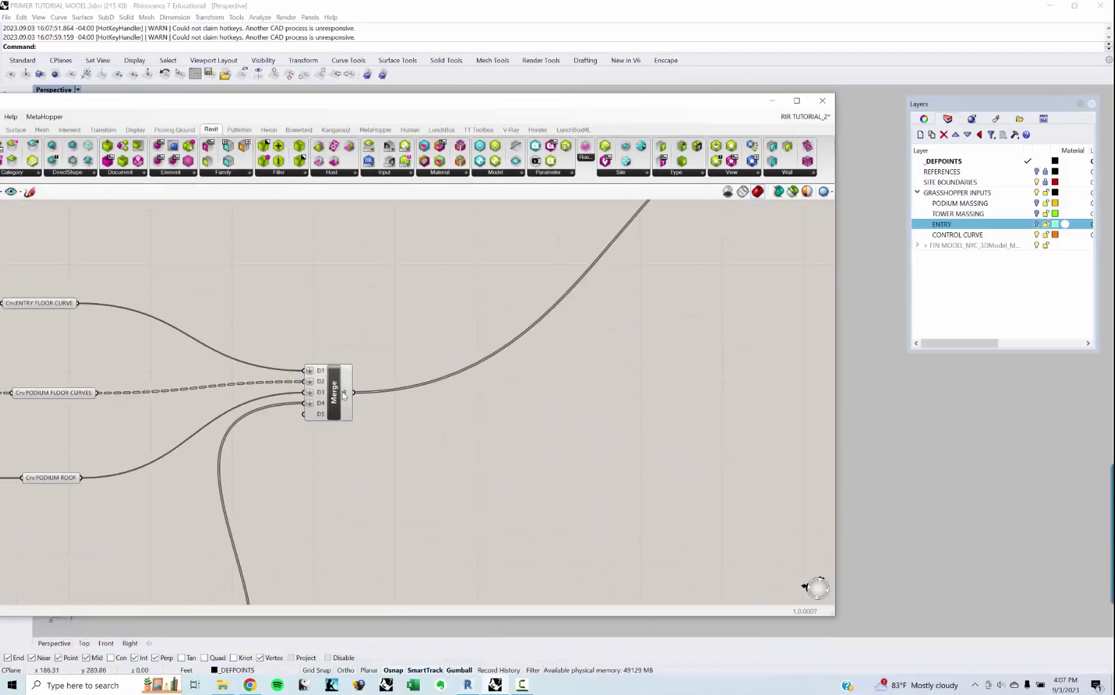
mouse_move(345, 394)
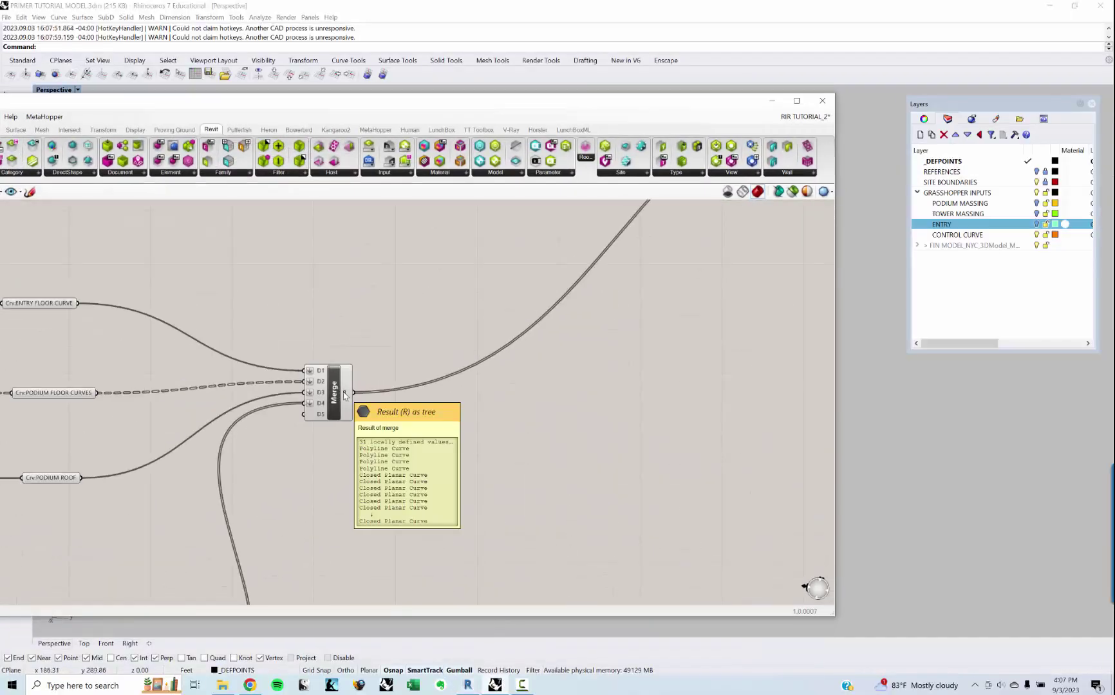
click(505, 330)
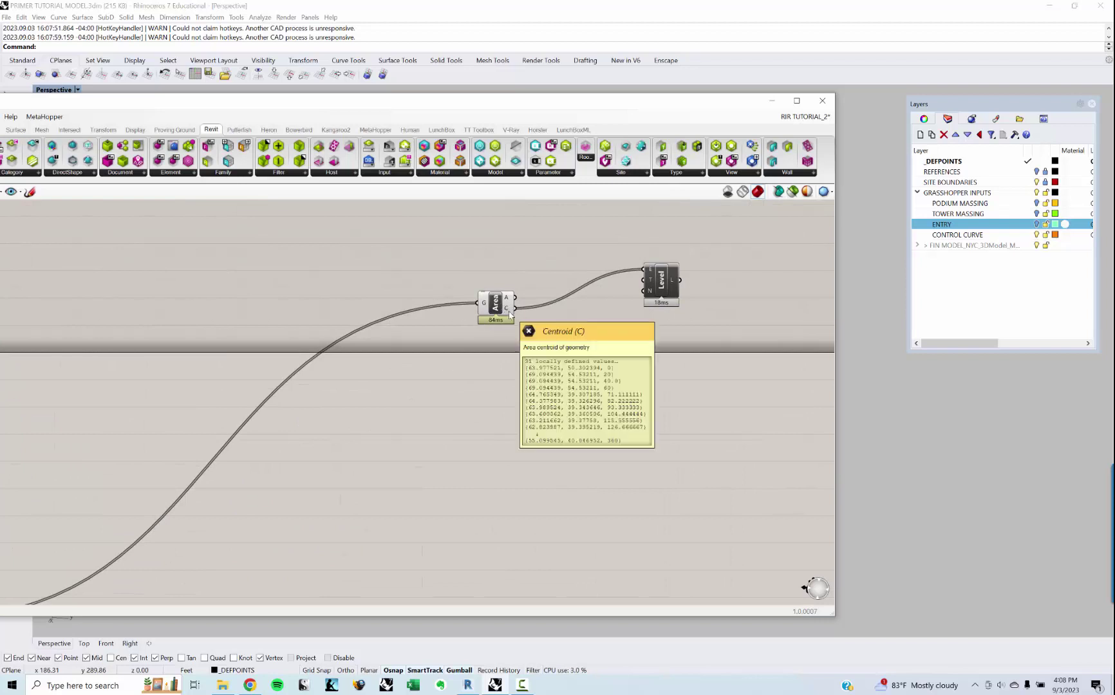
mouse_move(508, 314)
right_drag(665, 374, 581, 388)
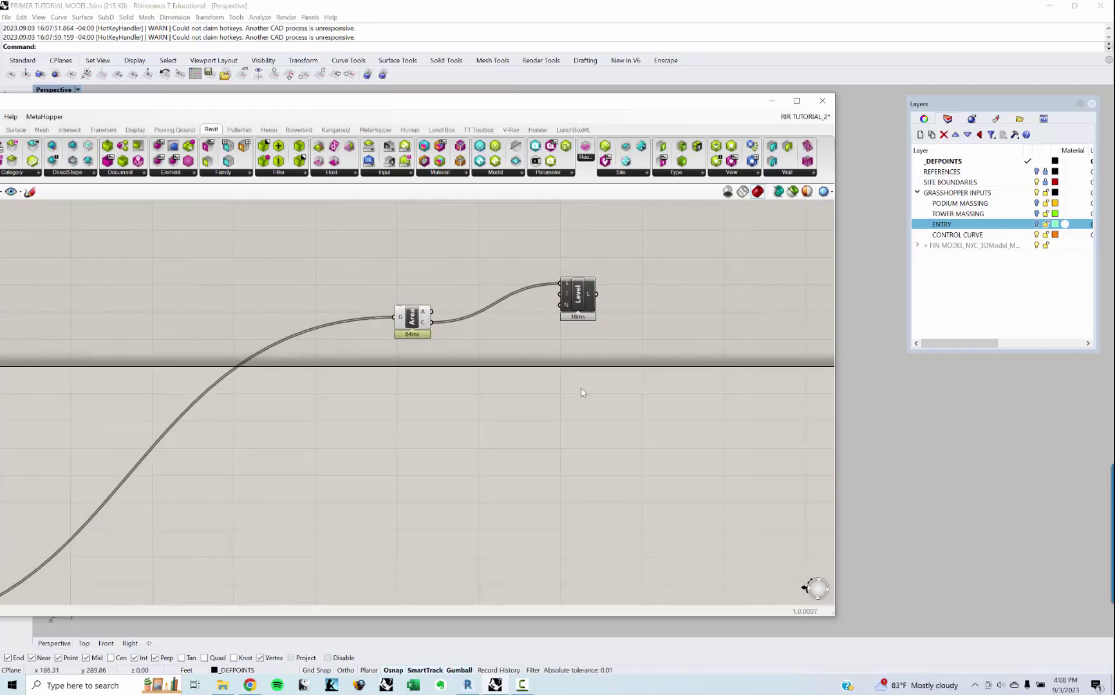
Step: Recompute the definition and return to Revit to check the levels beside the tower
right_click(582, 387)
click(623, 491)
right_drag(641, 402, 615, 396)
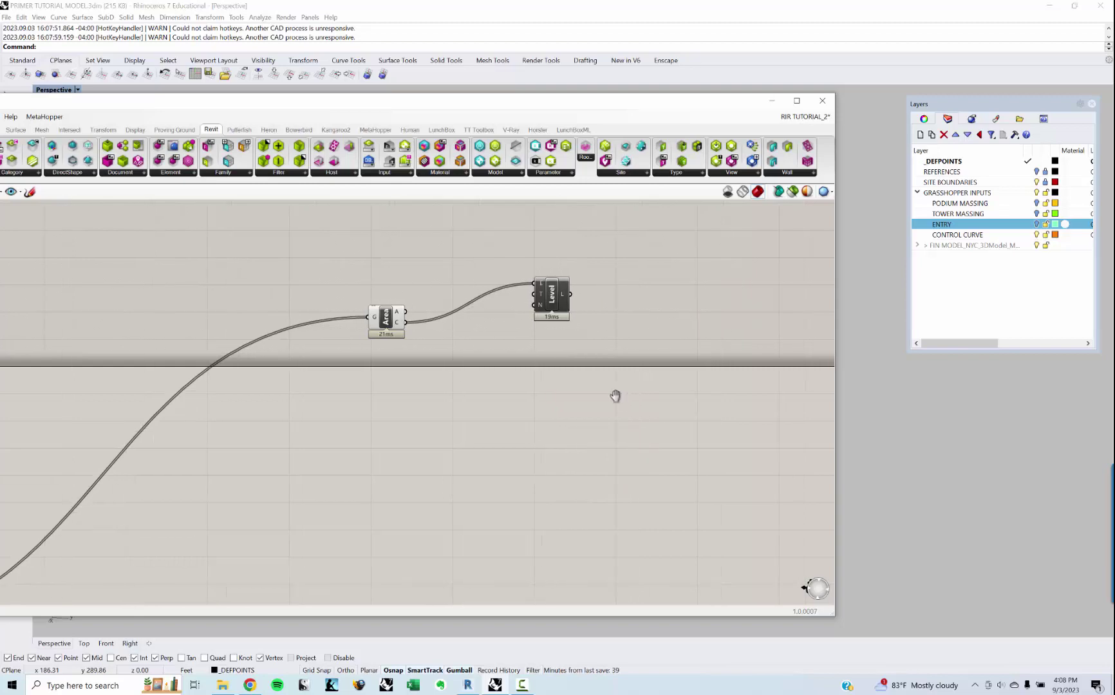
click(475, 687)
click(494, 687)
click(772, 101)
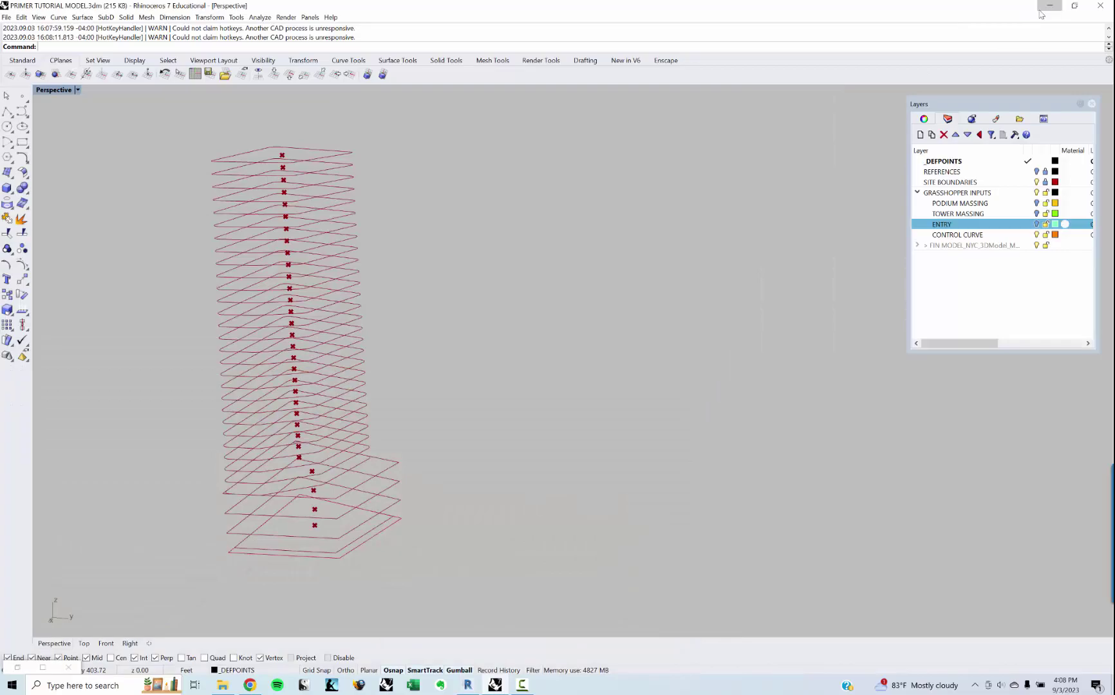
click(1048, 6)
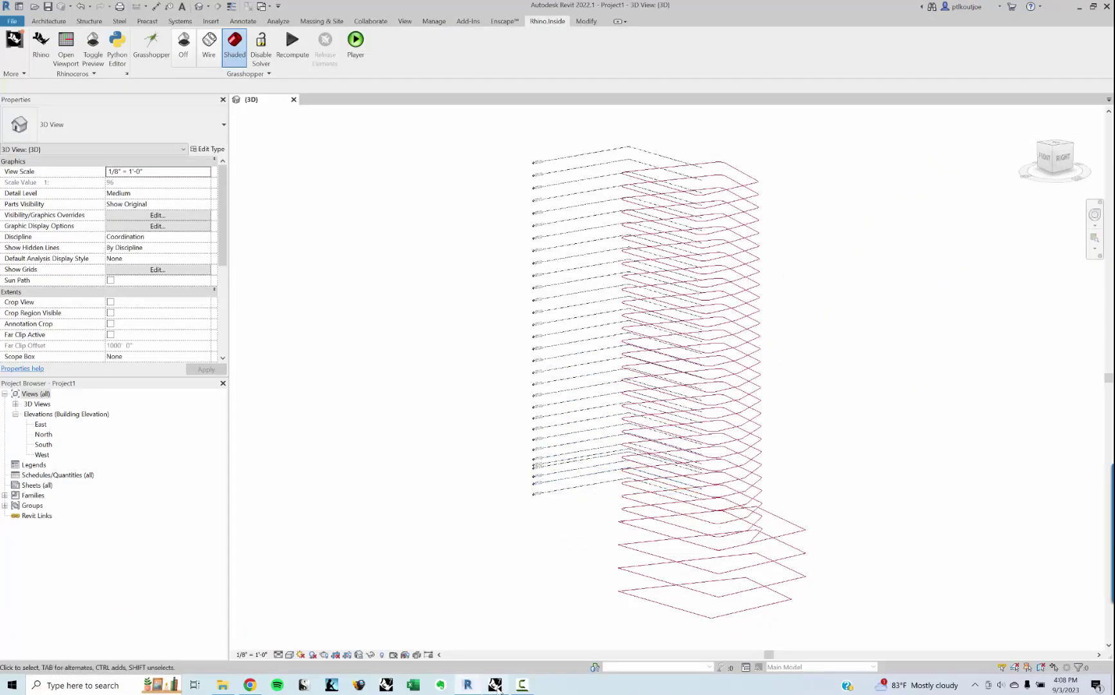
Step: Switch to Grasshopper and close the RIR TUTORIAL definition, keeping RIR TUTORIAL_2 open
mouse_move(497, 689)
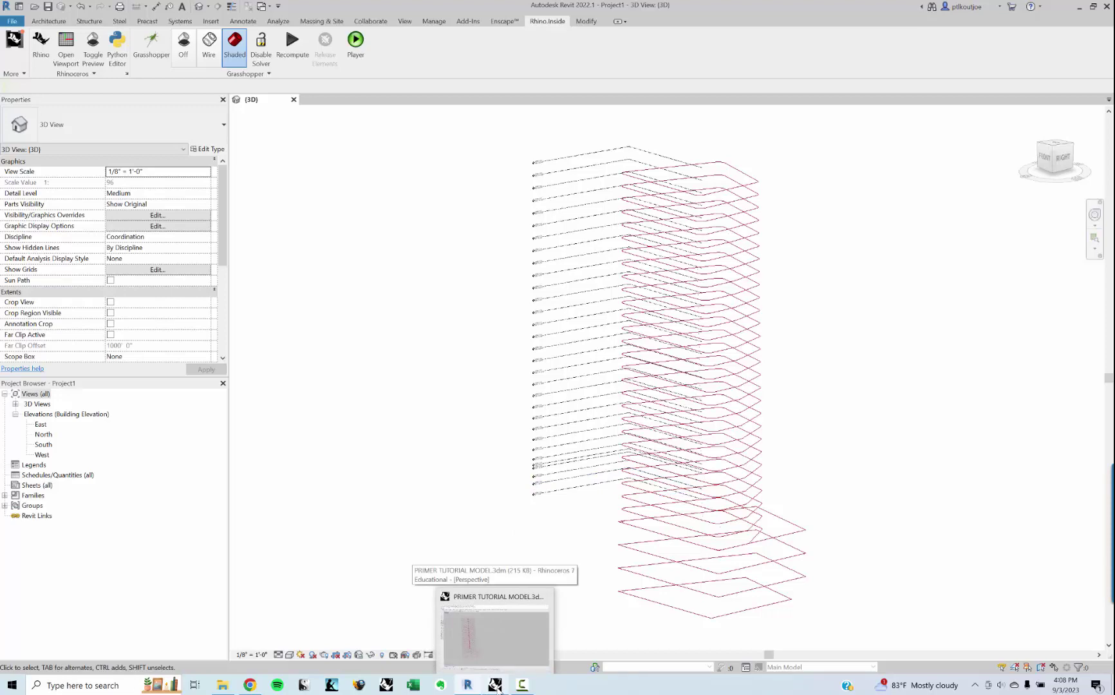
click(497, 688)
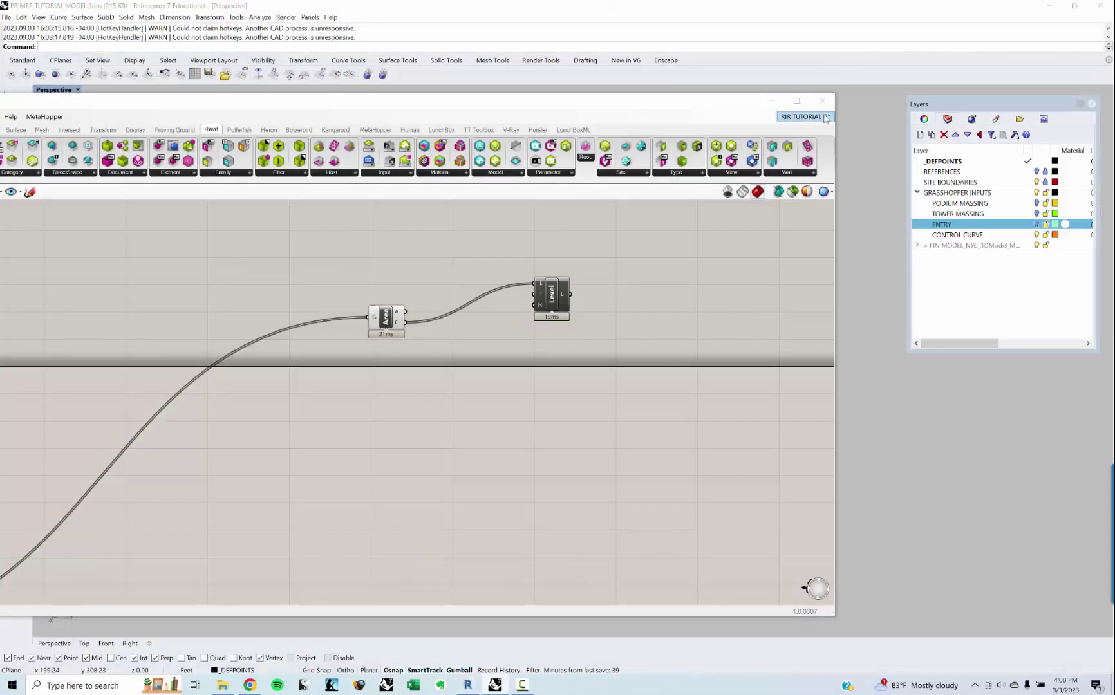
click(827, 118)
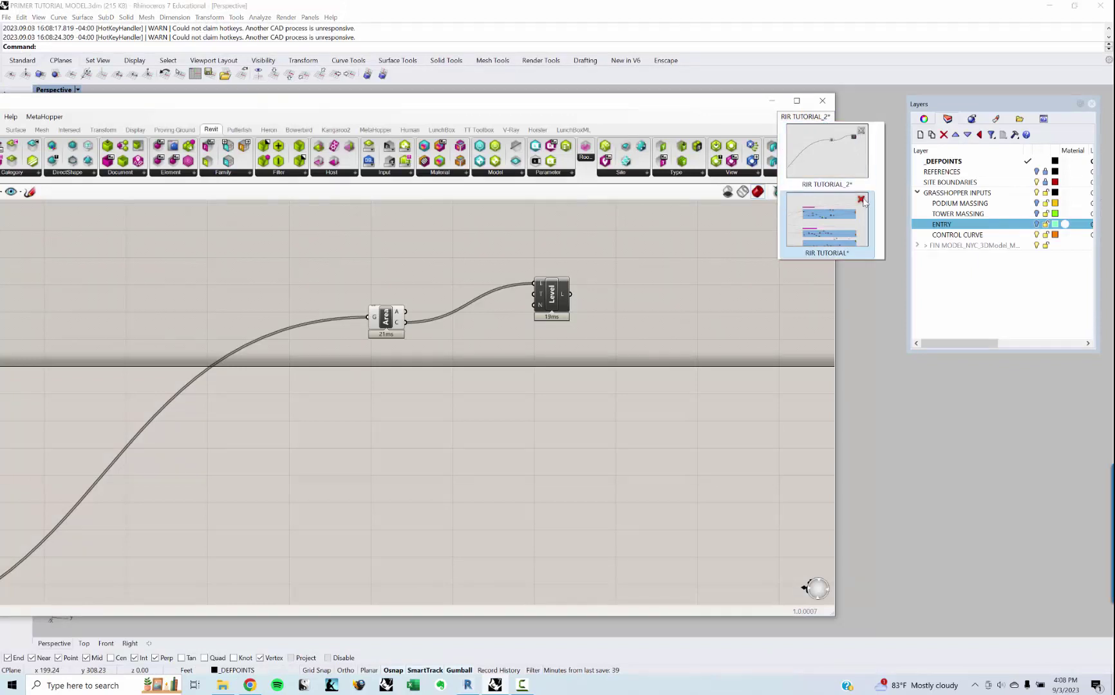
click(862, 199)
click(808, 221)
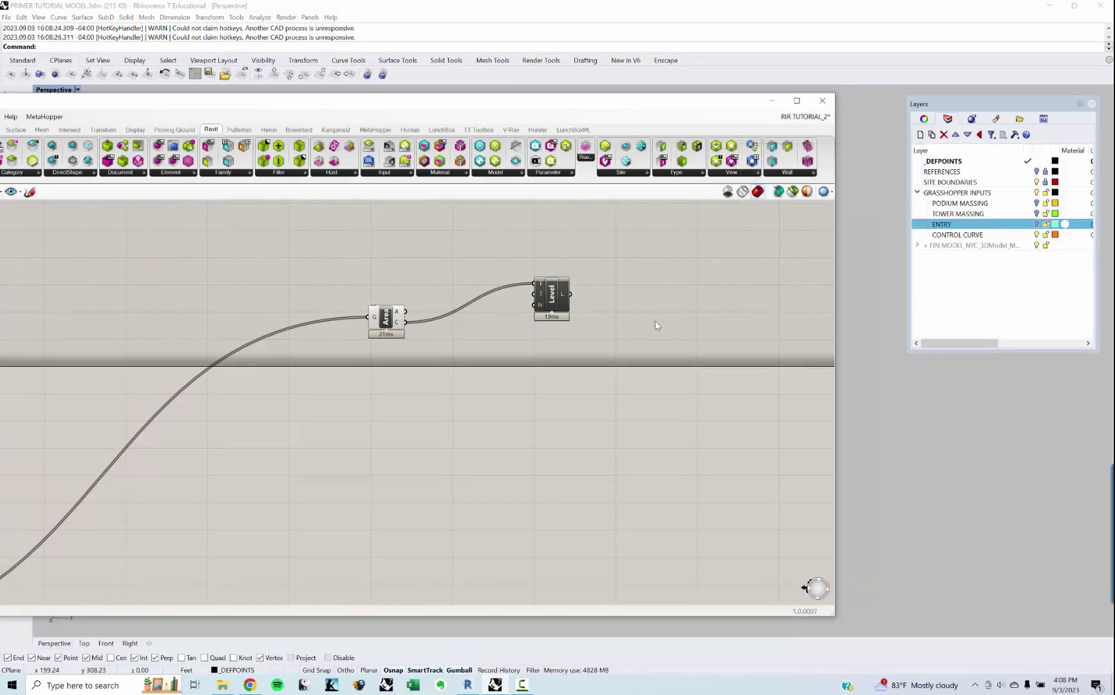
Step: Lock the Grasshopper solver for the RIR TUTORIAL_2 definition
right_click(622, 287)
right_drag(512, 236, 581, 253)
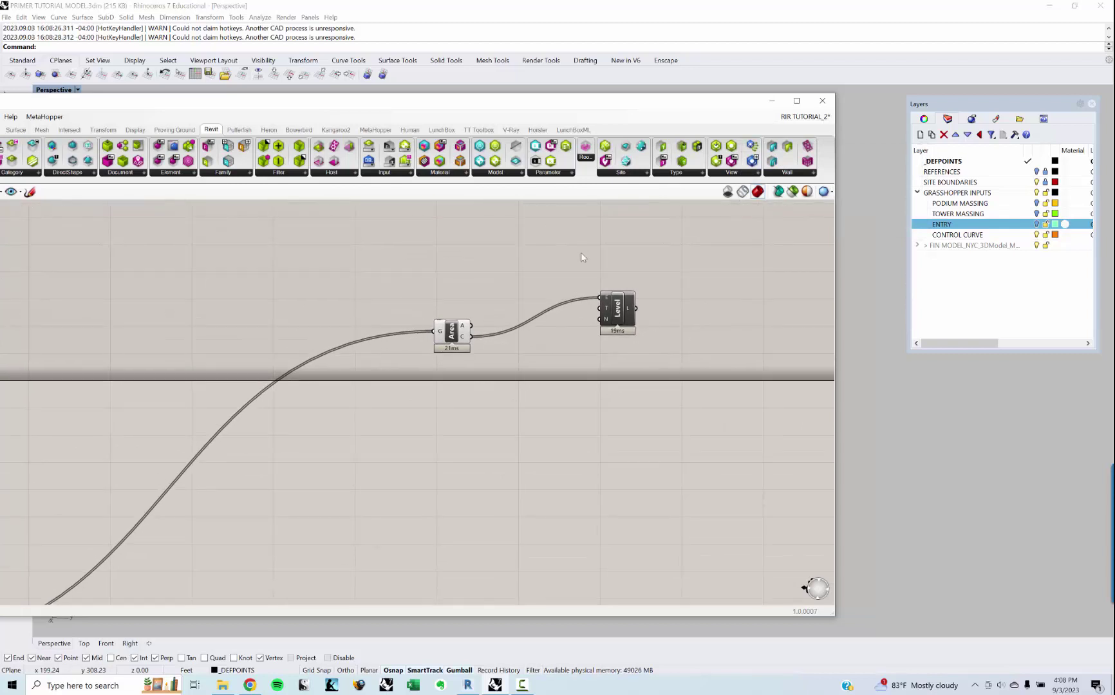
right_click(645, 253)
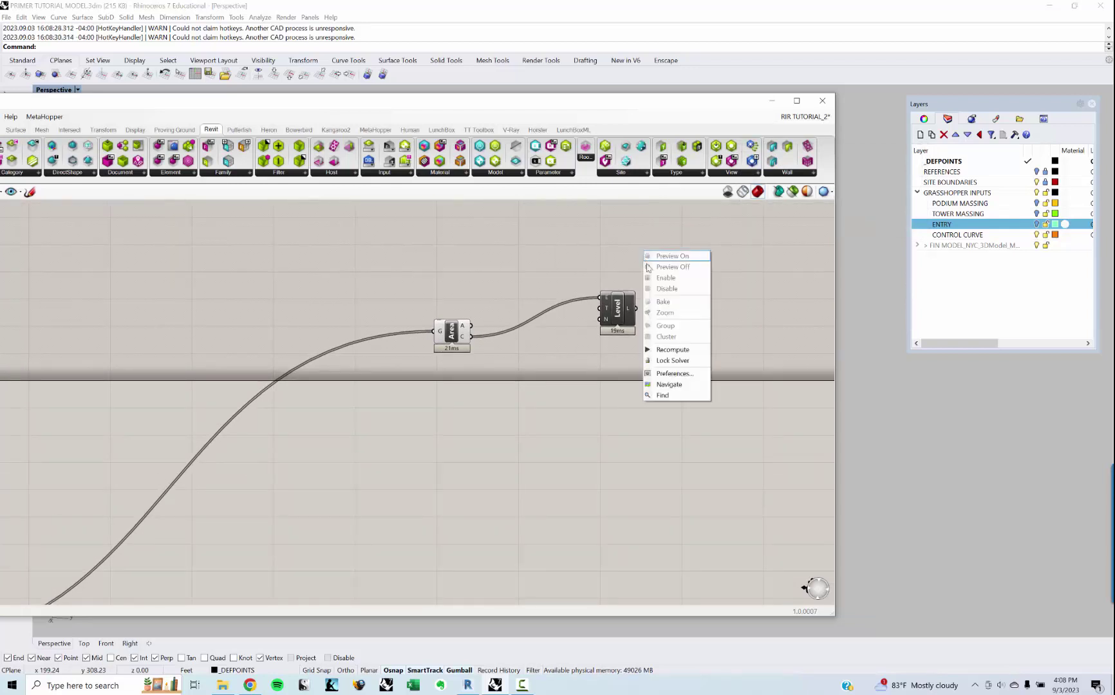
click(670, 360)
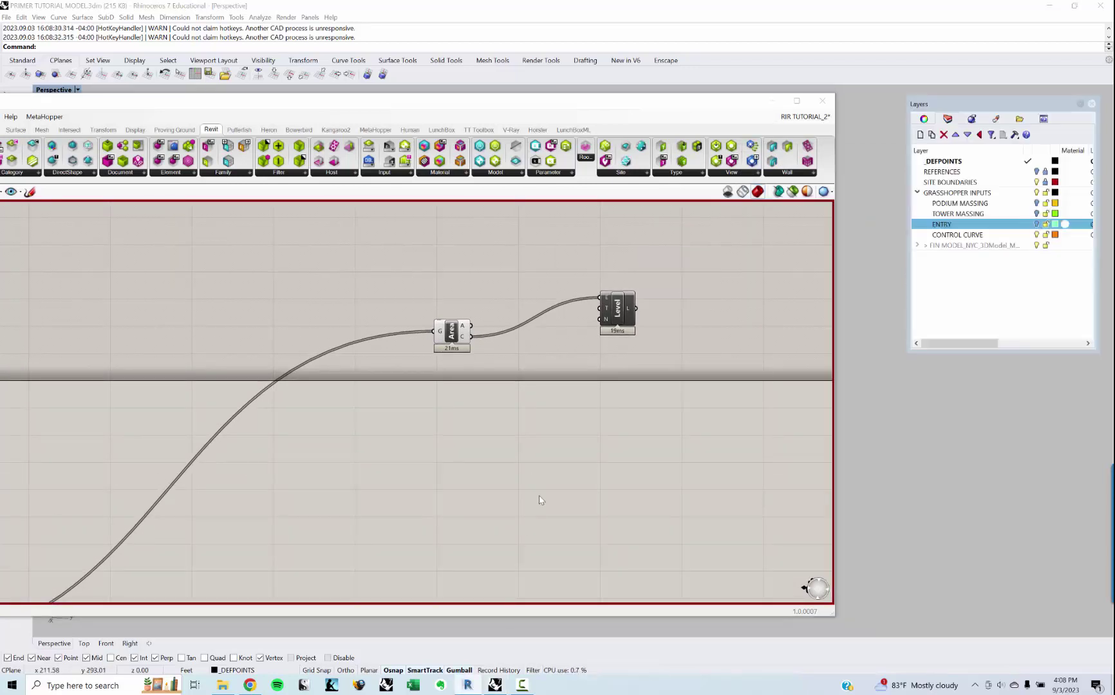
Step: Return to Revit, select all the generated levels in the 3D view and delete them
click(772, 101)
drag(568, 524, 511, 135)
key(Delete)
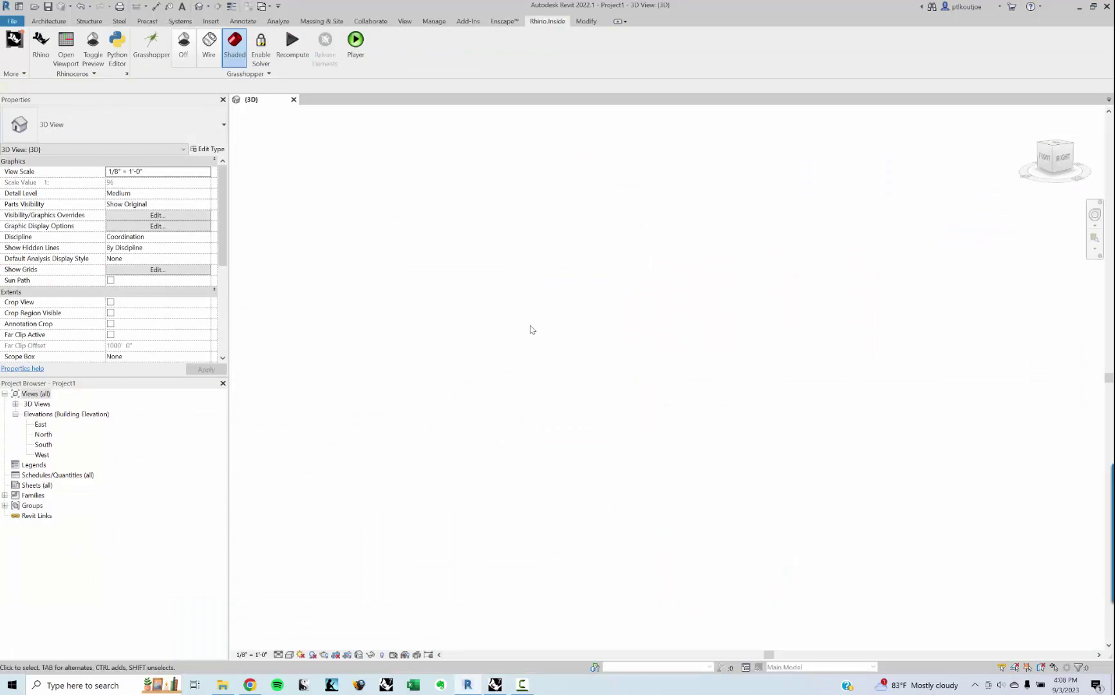
Step: Switch to Grasshopper and unlock the solver so the Level component runs again
mouse_move(498, 688)
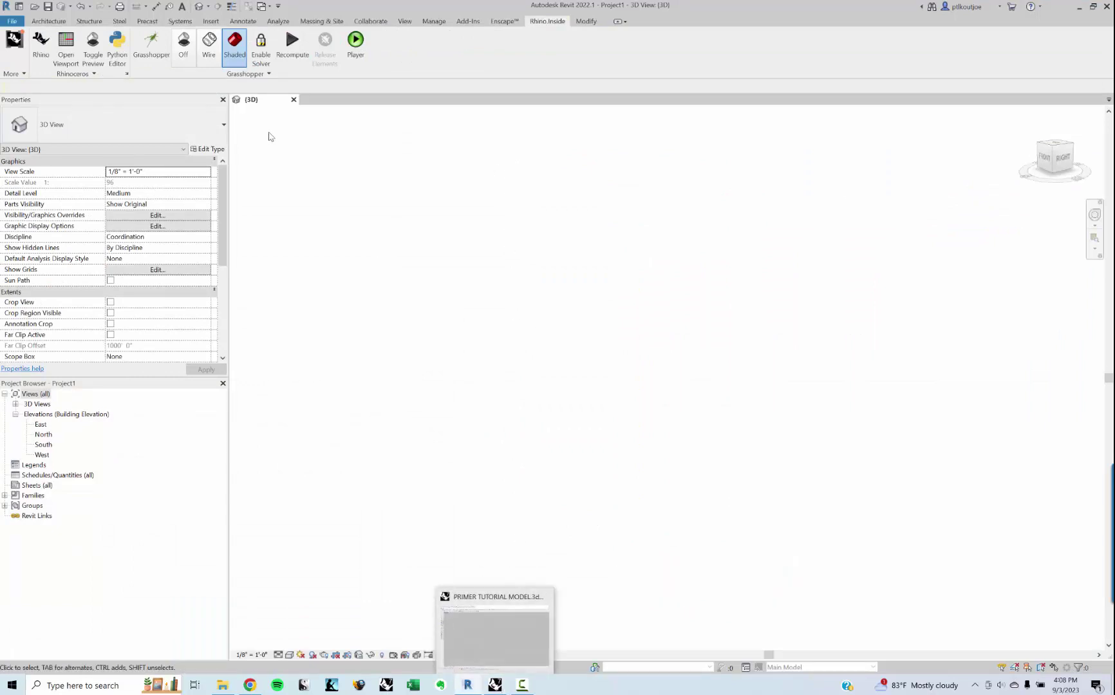
click(496, 688)
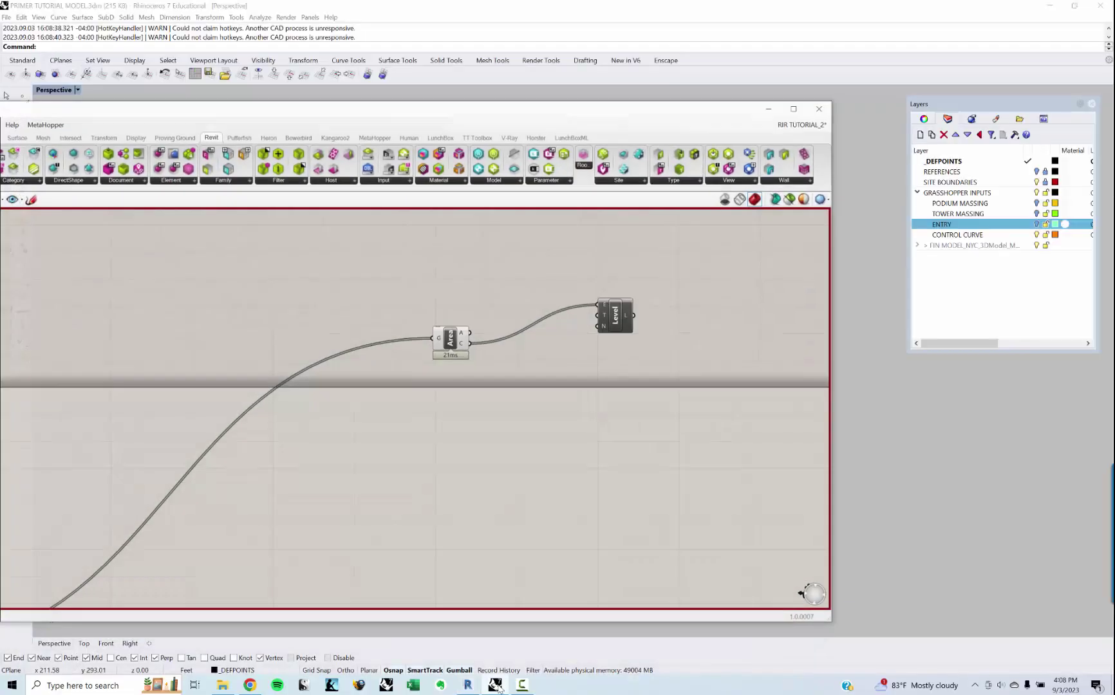
right_drag(460, 463, 527, 425)
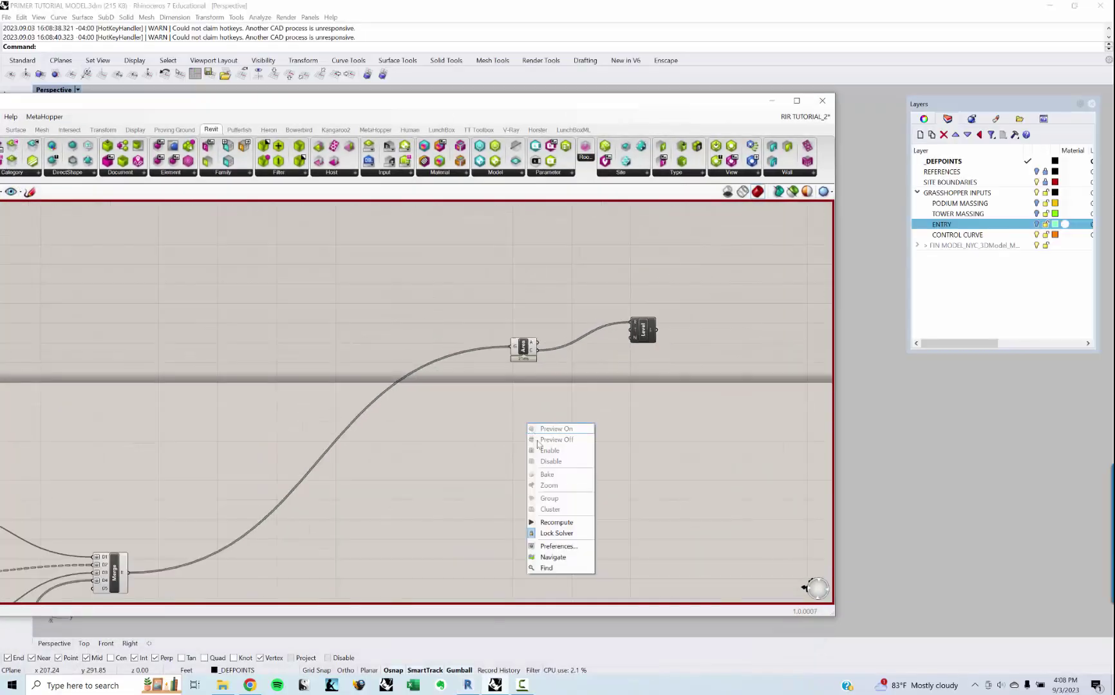
click(559, 533)
right_drag(570, 368, 531, 383)
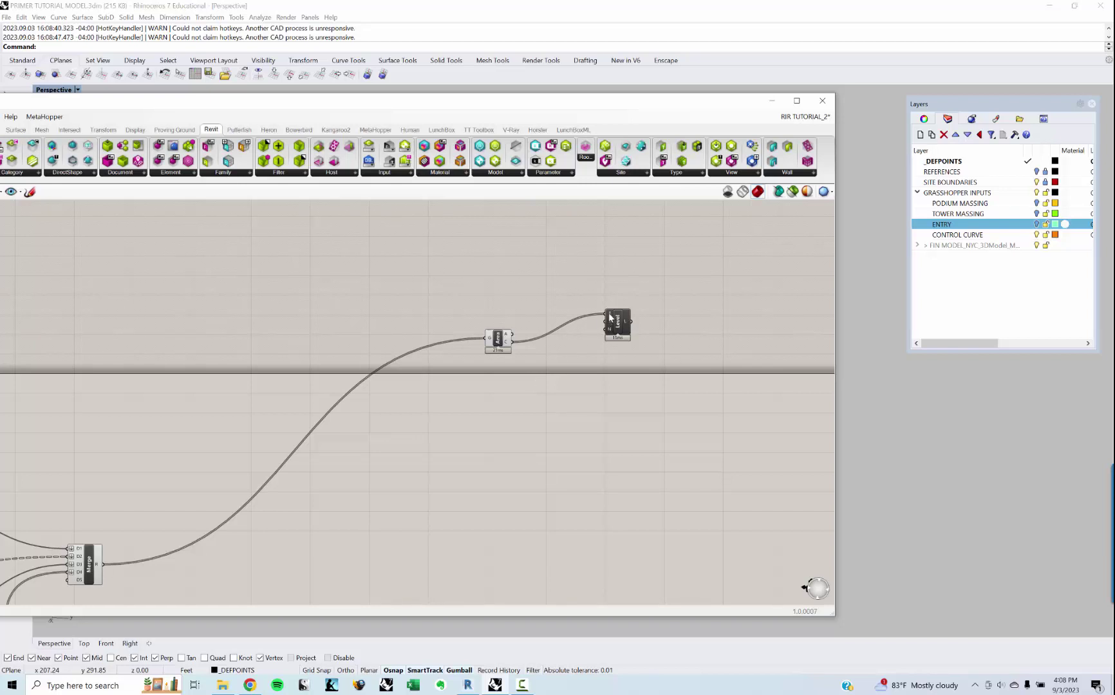
Step: Check Level's Elevation input, then add a Panel below Area and connect Area's Centroid output to it
mouse_move(610, 317)
scroll(489, 334, up, 2)
mouse_move(521, 350)
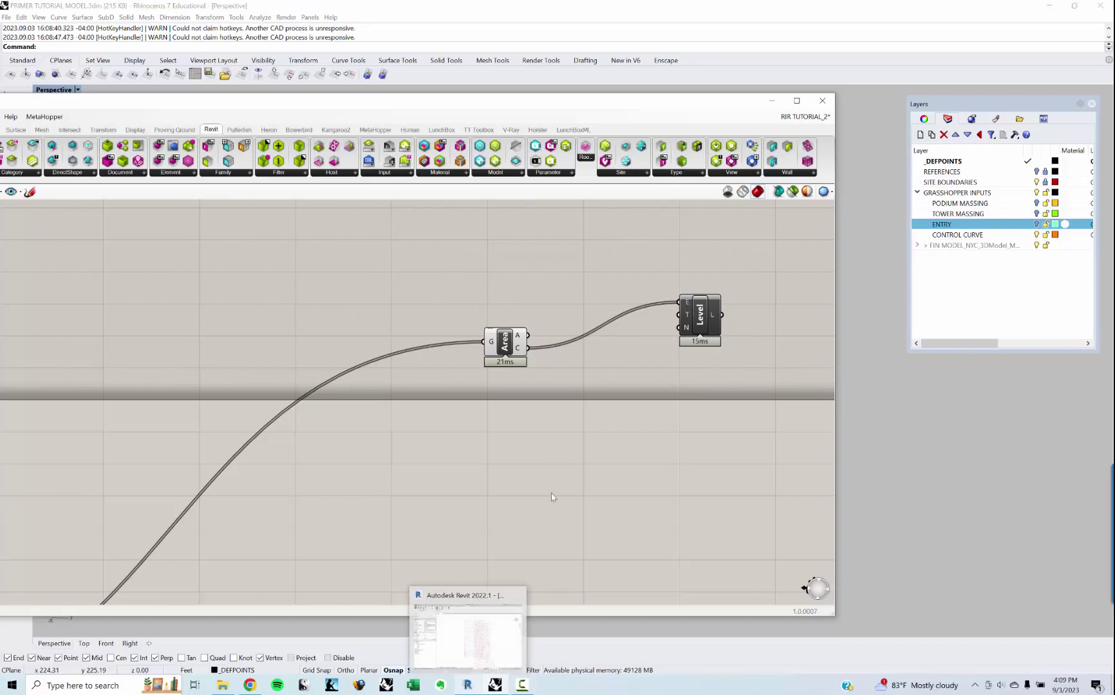
double_click(558, 434)
text(PANEL)
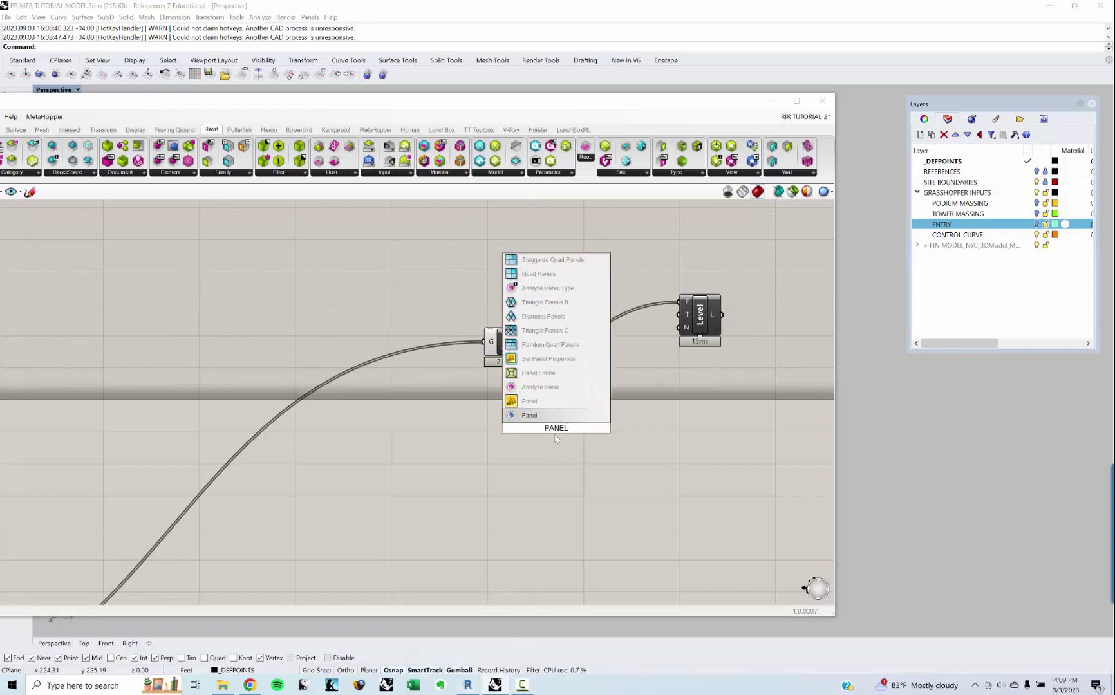
key(Return)
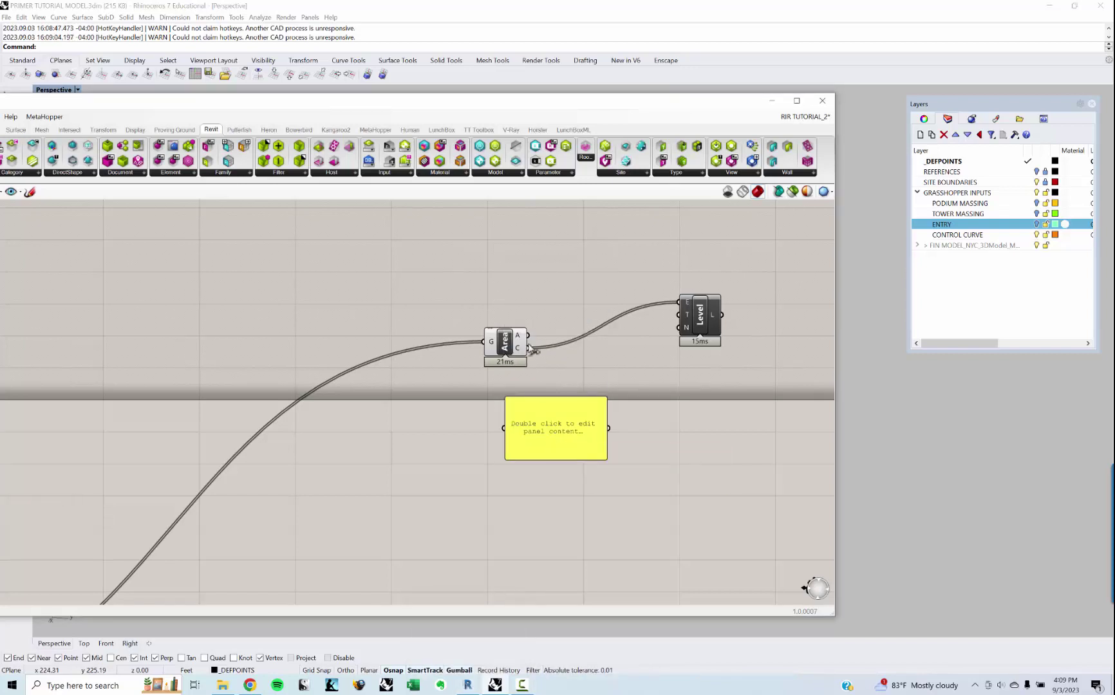
drag(532, 356, 593, 445)
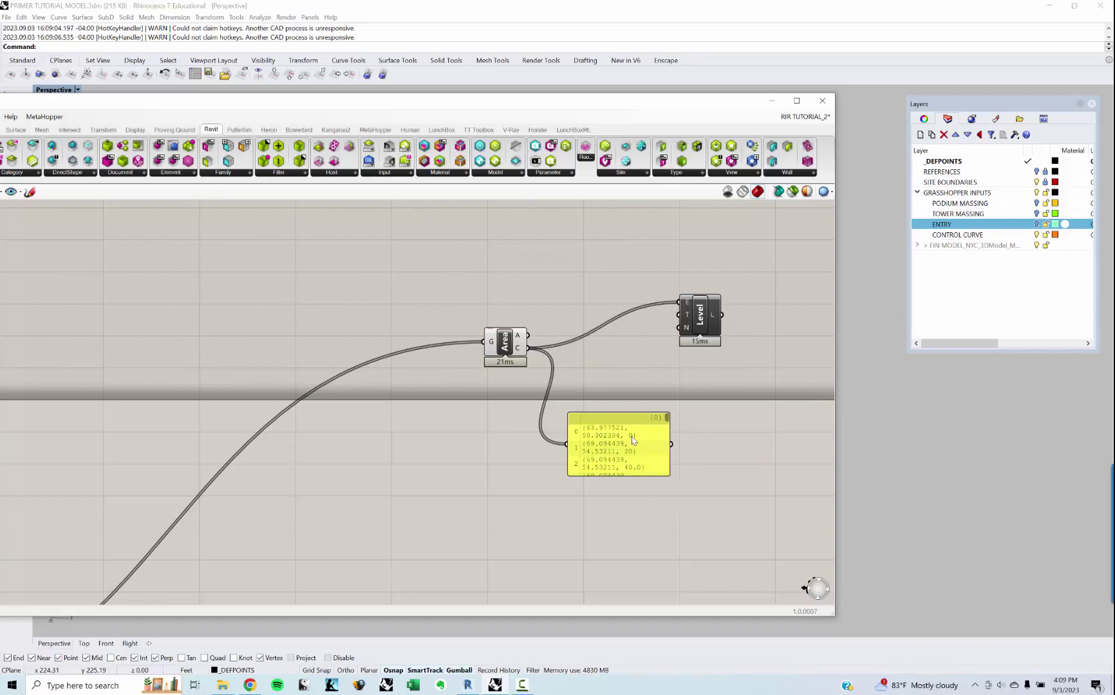
Step: Compare Area's Centroid output with Level's Elevation input, and check the resulting levels in Revit against the floor curves
mouse_move(519, 350)
mouse_move(686, 305)
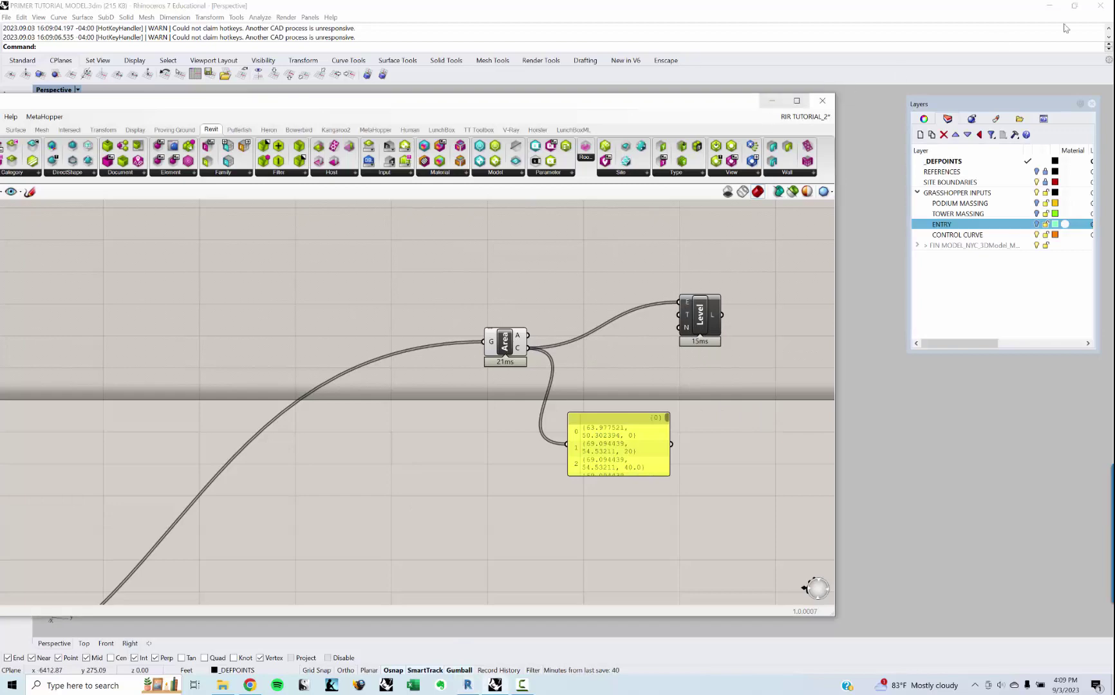
click(1049, 5)
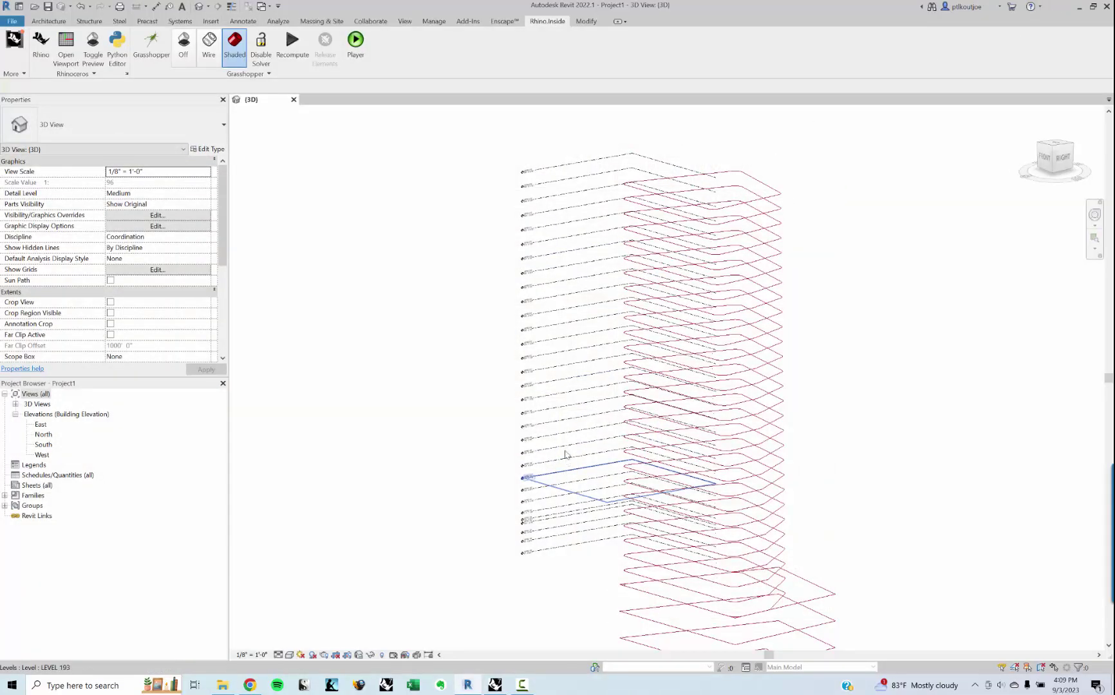
click(471, 688)
click(471, 688)
Step: Switch back to Grasshopper and delete the Panel showing the centroid coordinates
click(495, 685)
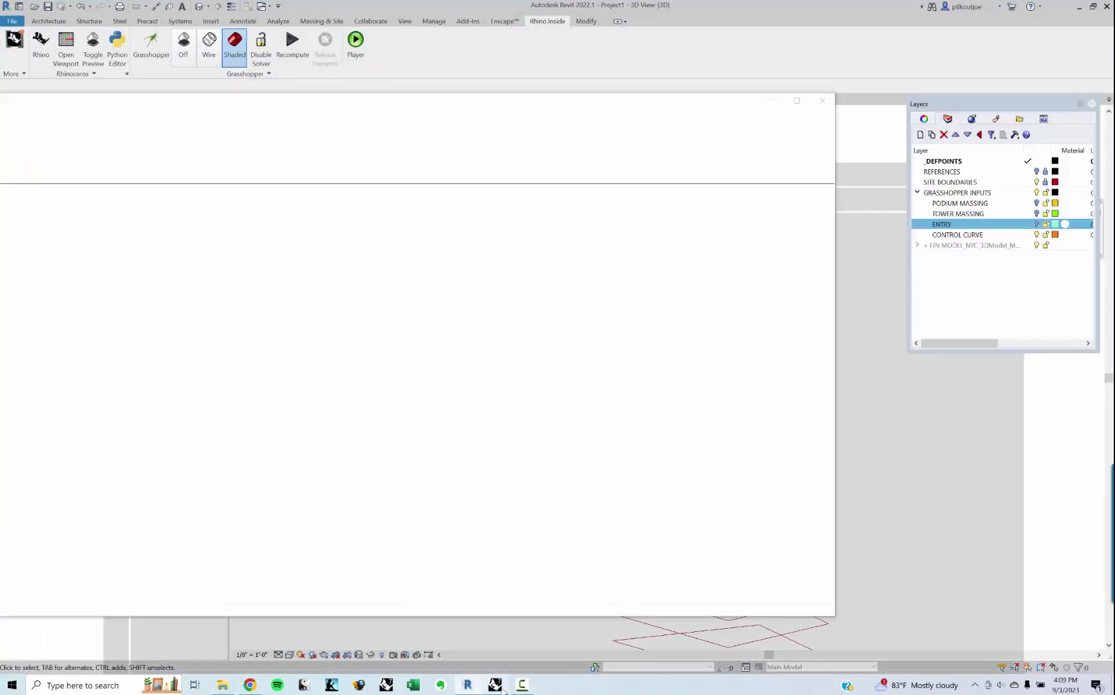
click(595, 465)
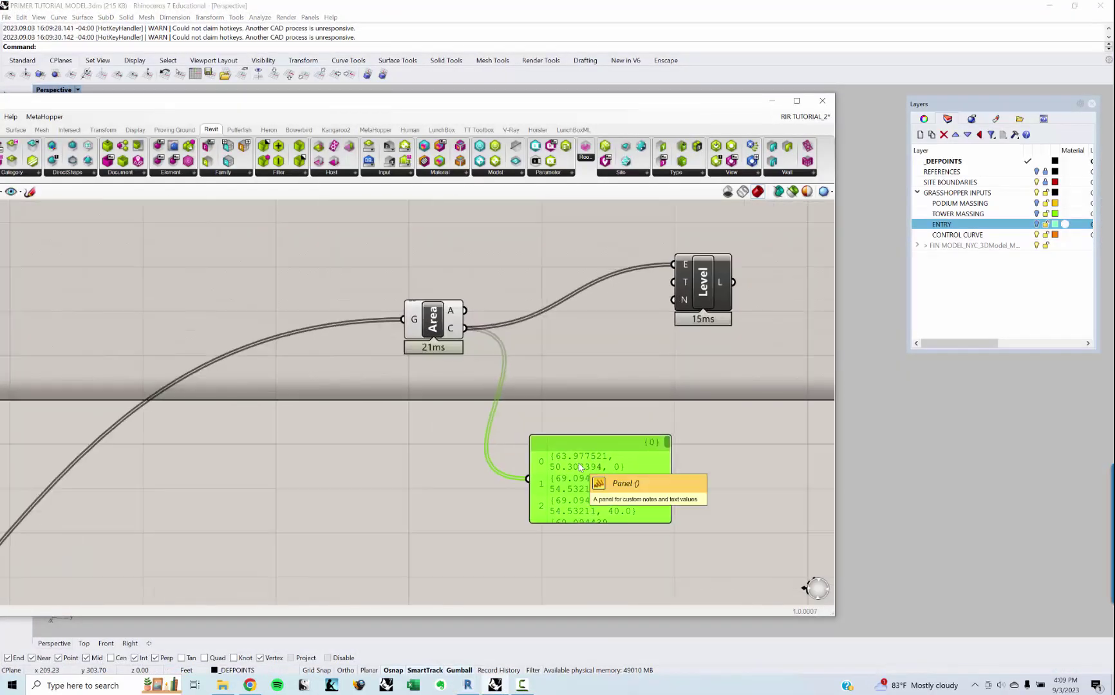
key(Delete)
Step: Add a Deconstruct point component, feed it Area's Centroid output and connect its Z output to Level's Elevation input
double_click(577, 464)
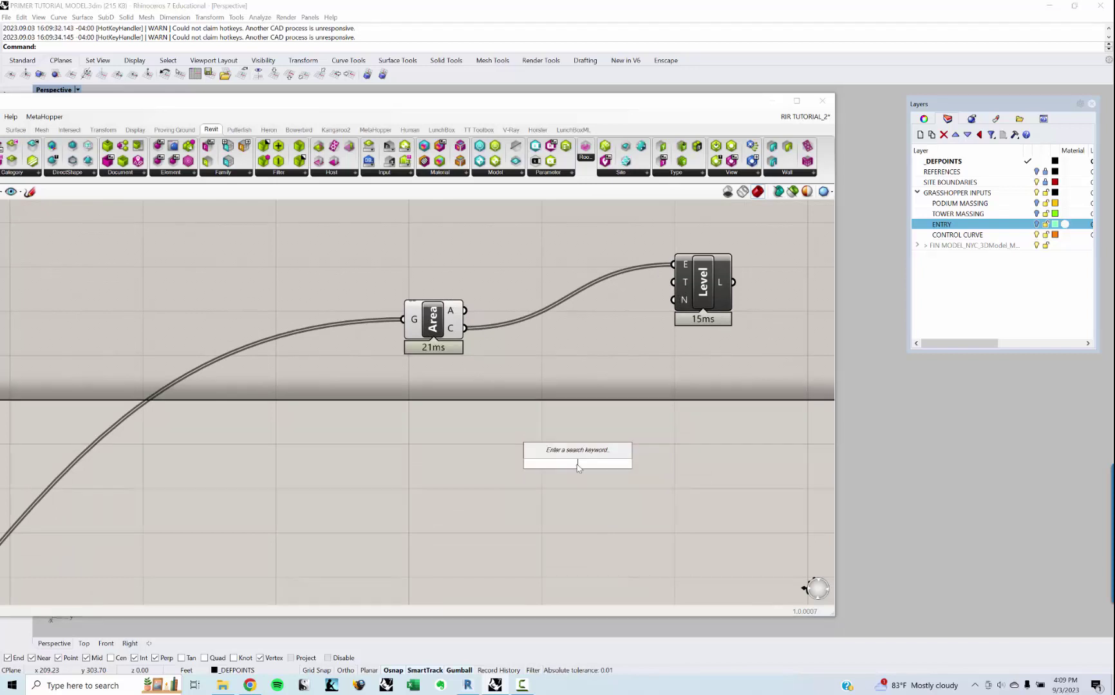
text(DEC)
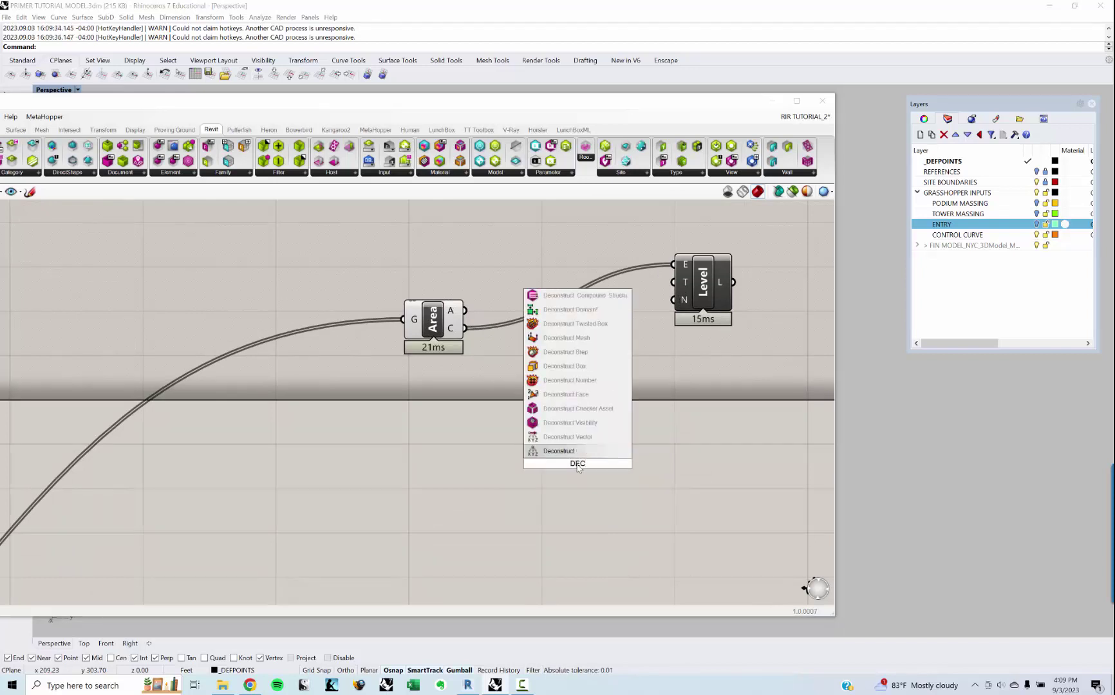
text(ON)
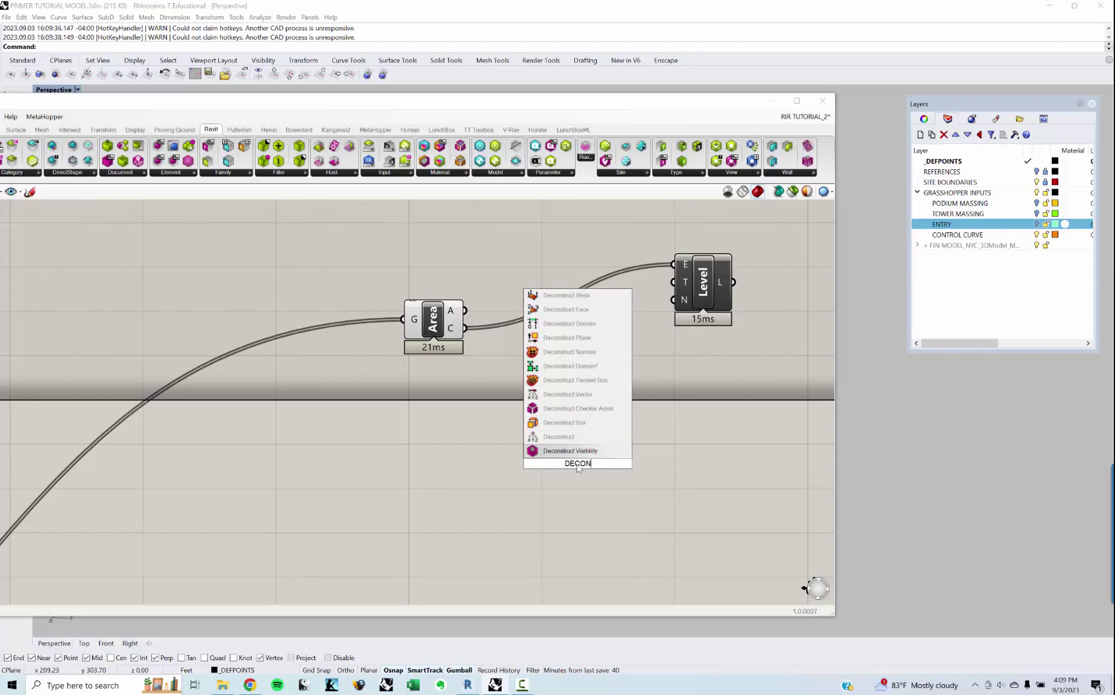
key(Return)
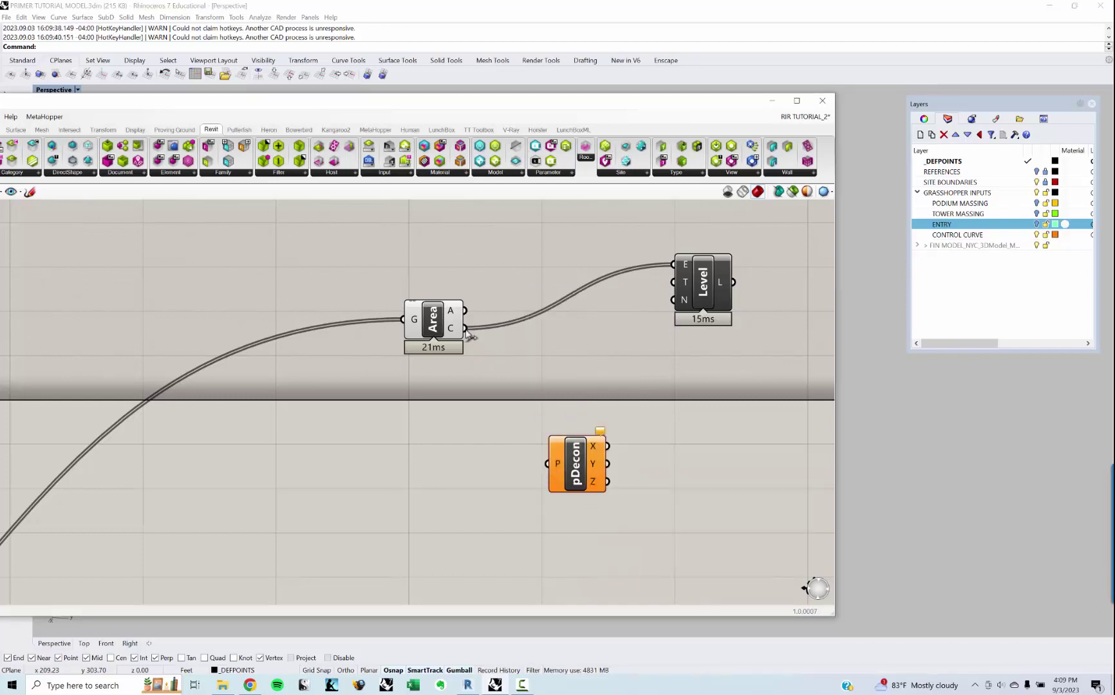
drag(465, 328, 675, 264)
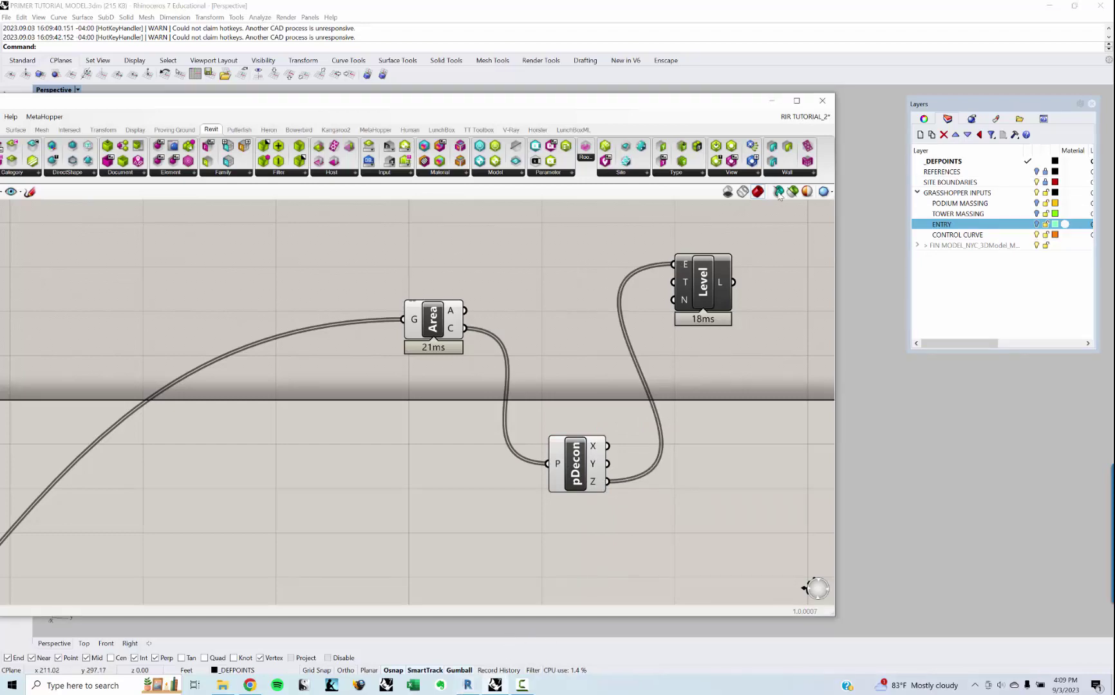
Step: Return to Revit and examine the names and elevations of the lowest levels at the tower's base
click(772, 100)
click(1049, 5)
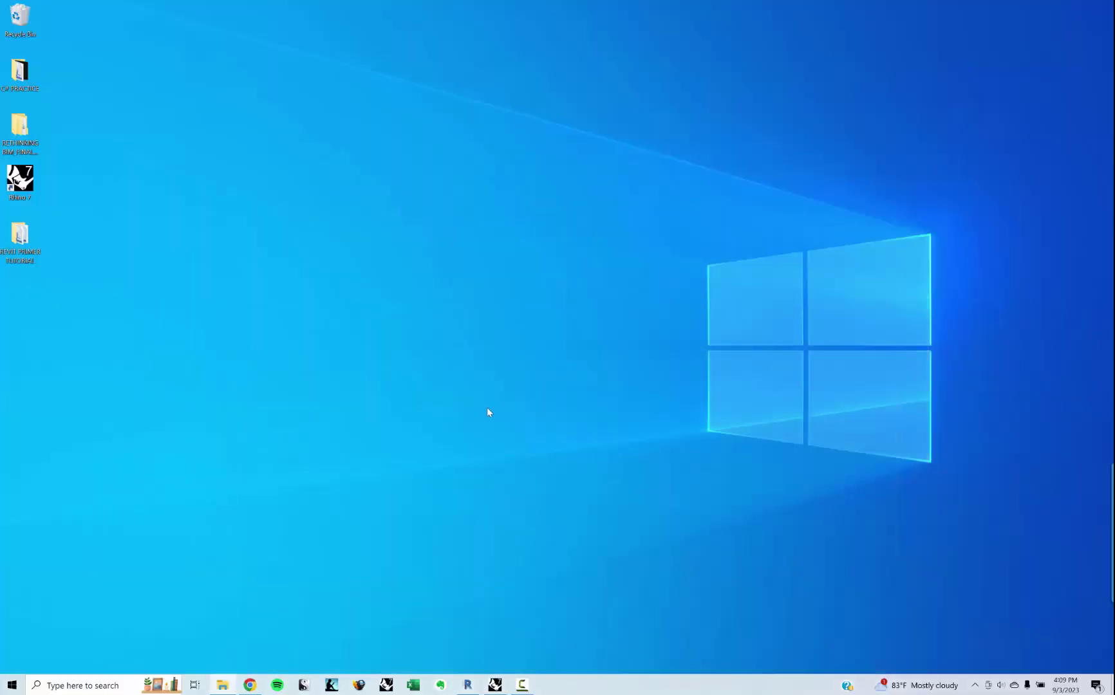
click(469, 684)
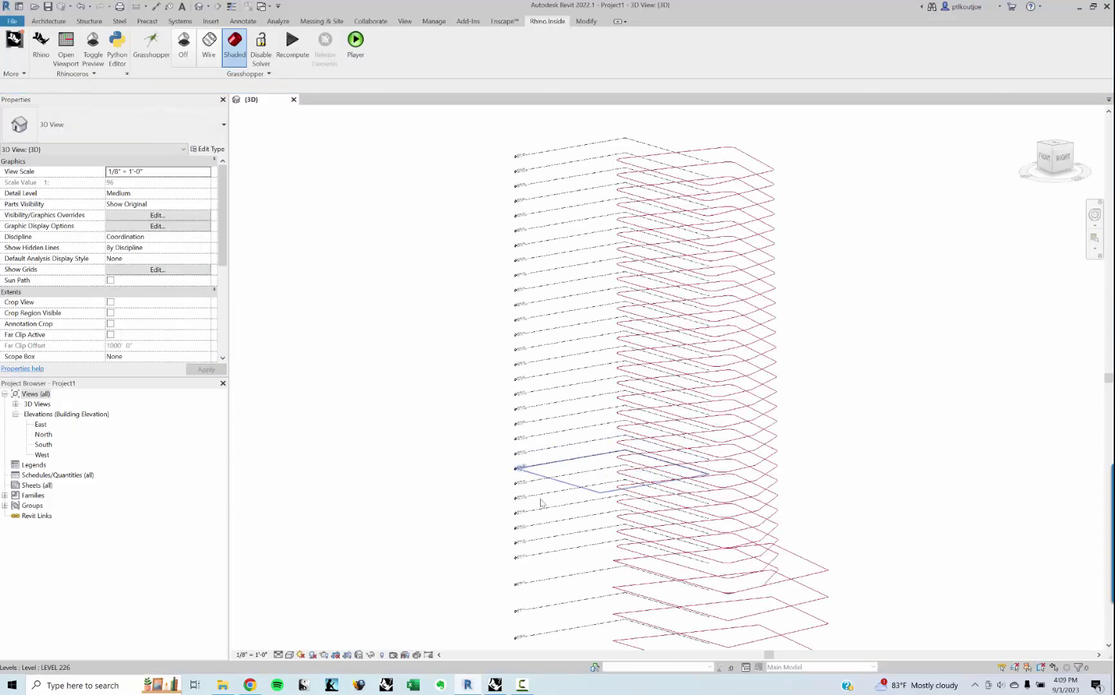
mouse_move(599, 353)
middle_down()
mouse_move(601, 343)
mouse_move(627, 401)
middle_up()
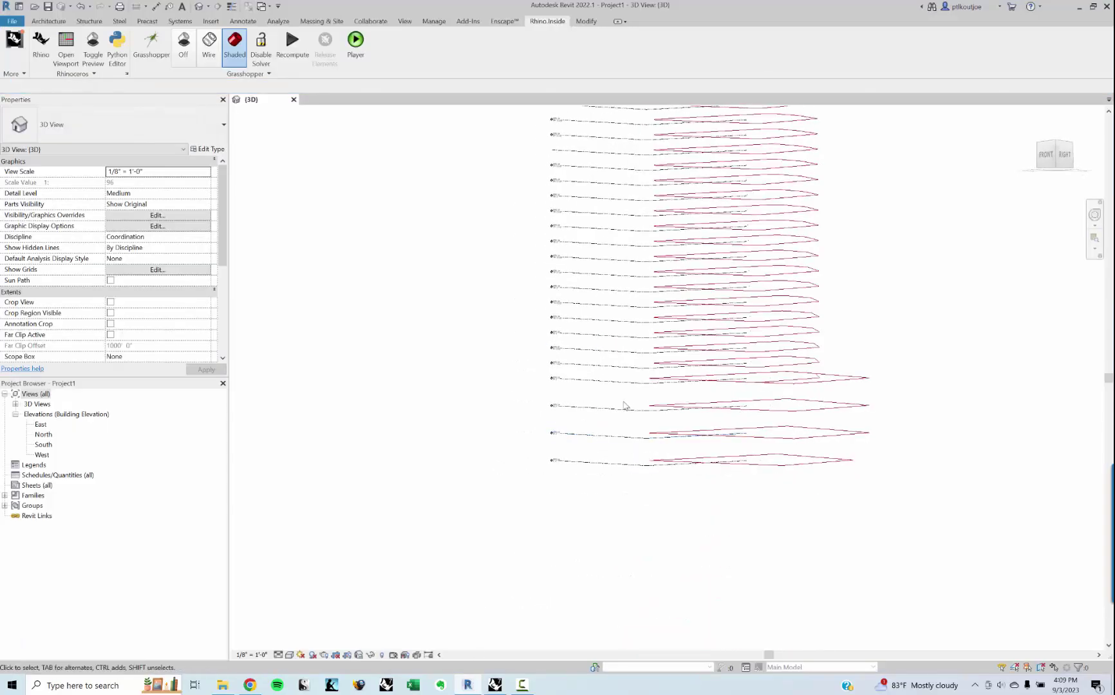
scroll(615, 308, up, 4)
scroll(526, 525, up, 6)
scroll(622, 224, up, 2)
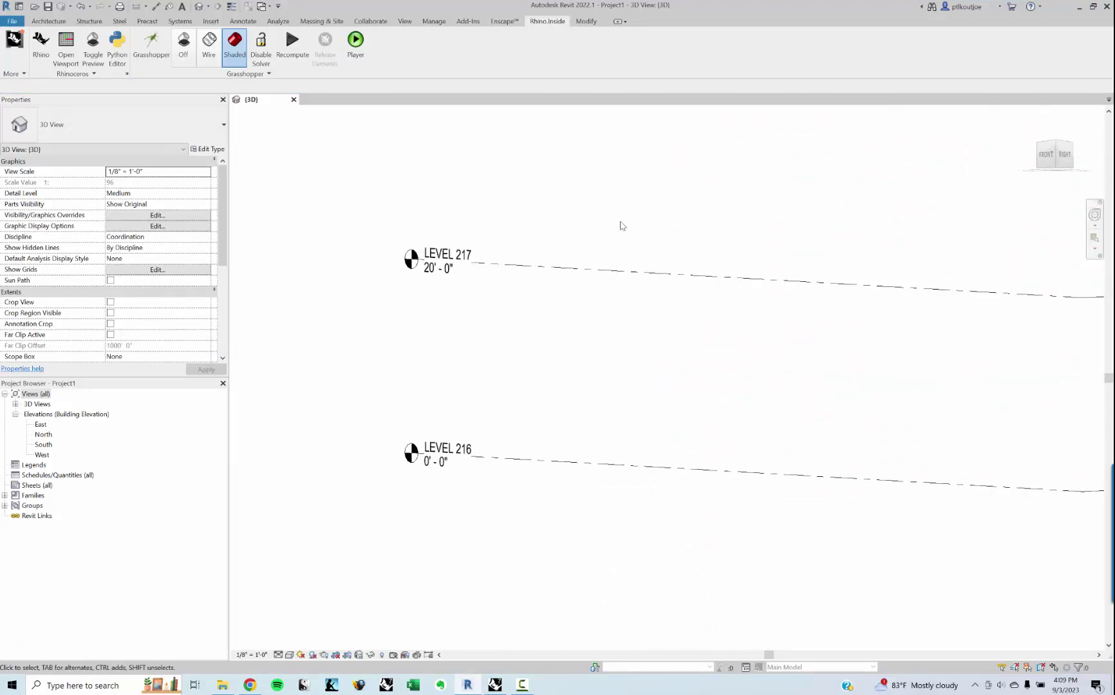
Step: Examine the level elevations up the tower and compare their alignment with the floor curves
scroll(558, 567, down, 3)
middle_drag(592, 324, 589, 527)
middle_drag(588, 290, 578, 478)
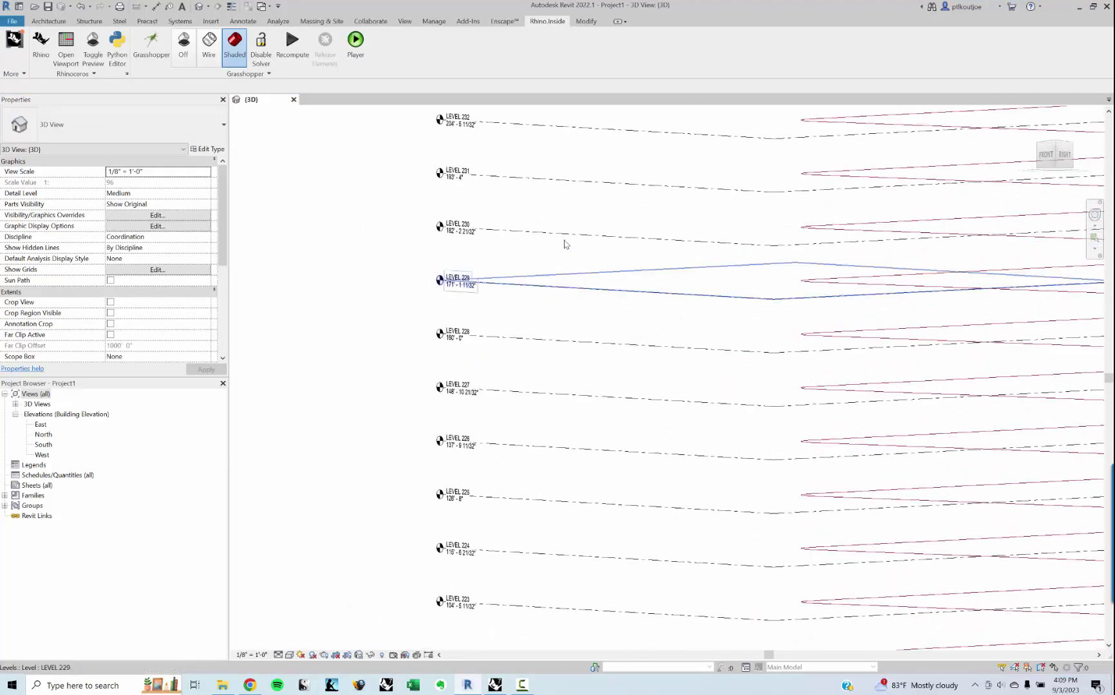
middle_drag(564, 239, 546, 458)
middle_drag(549, 365, 558, 423)
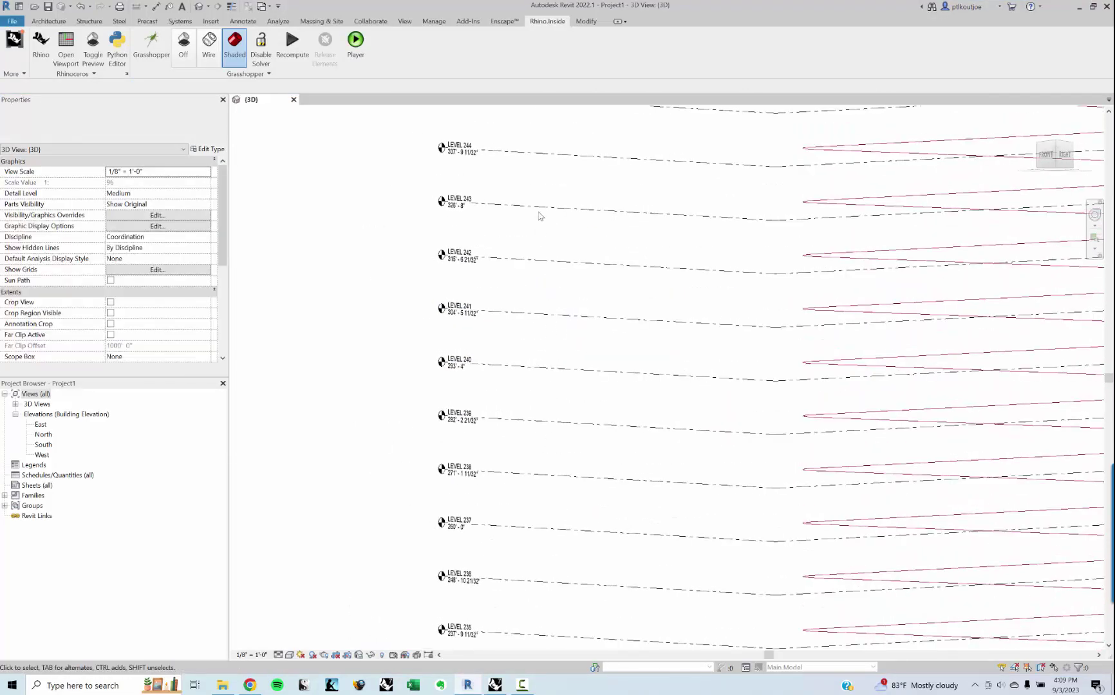
middle_drag(560, 212, 557, 419)
scroll(567, 185, down, 3)
scroll(535, 506, up, 1)
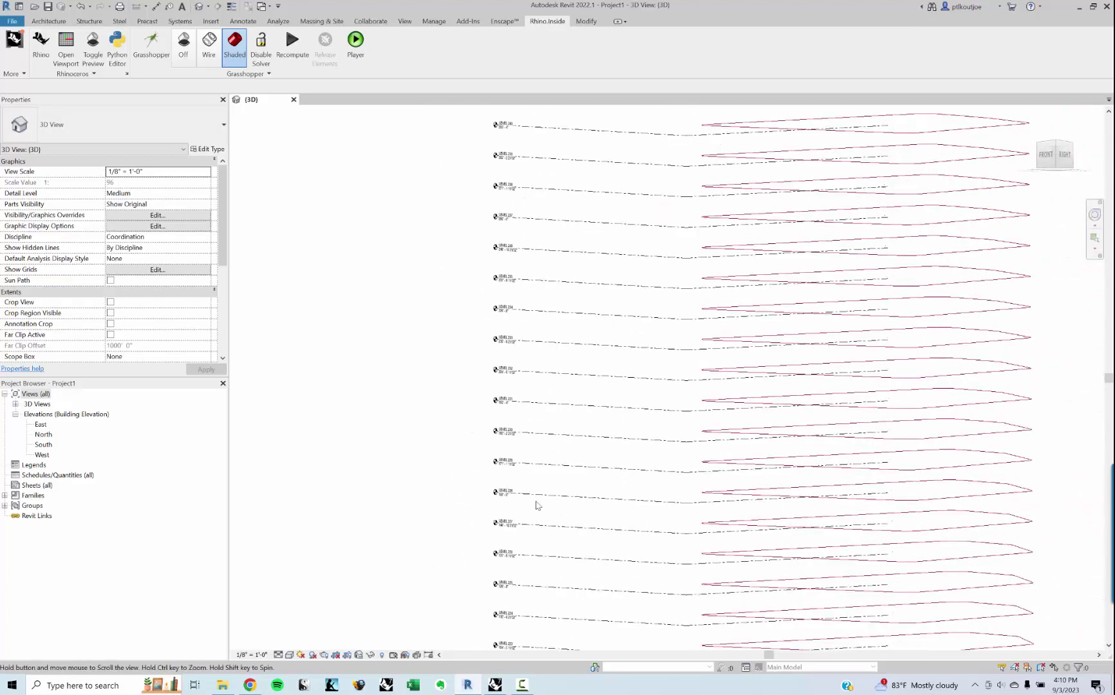
Step: Inspect the level numbering and heights from the ground up to the podium floors against the tower's lowest floor curves
scroll(542, 475, up, 5)
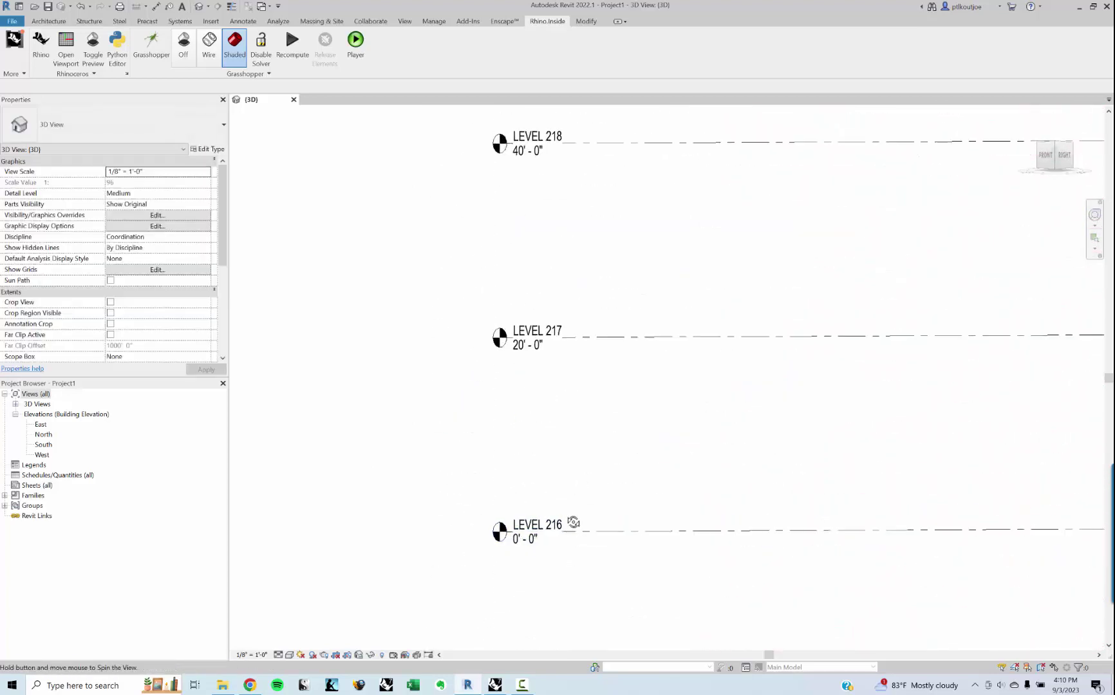
scroll(642, 421, down, 6)
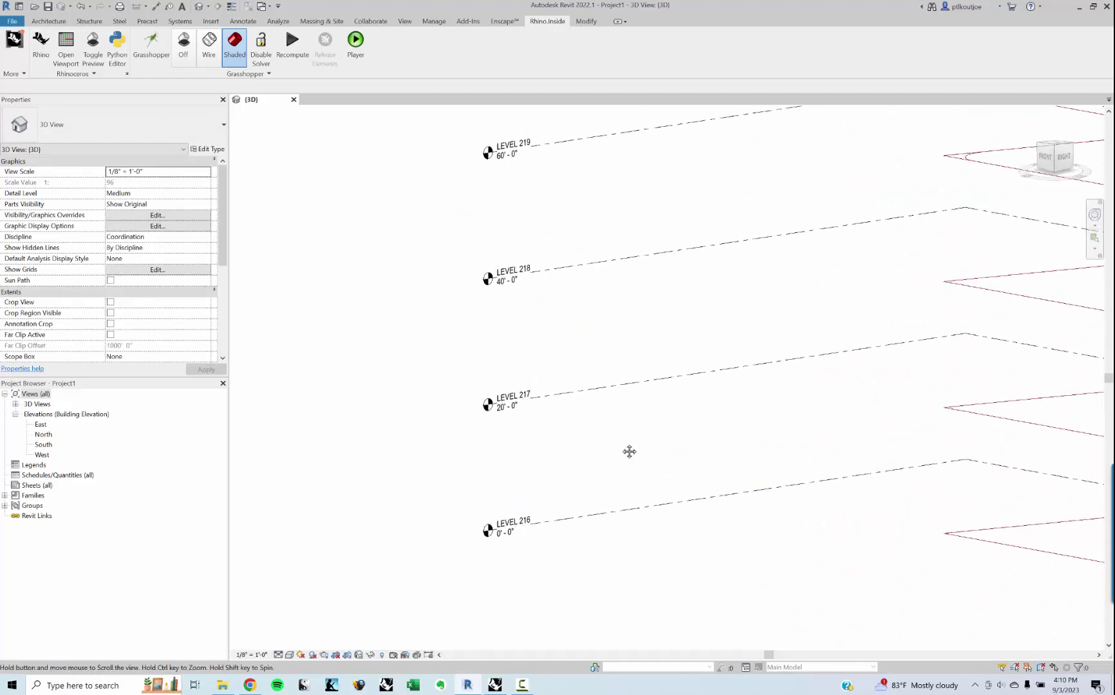
scroll(620, 438, up, 2)
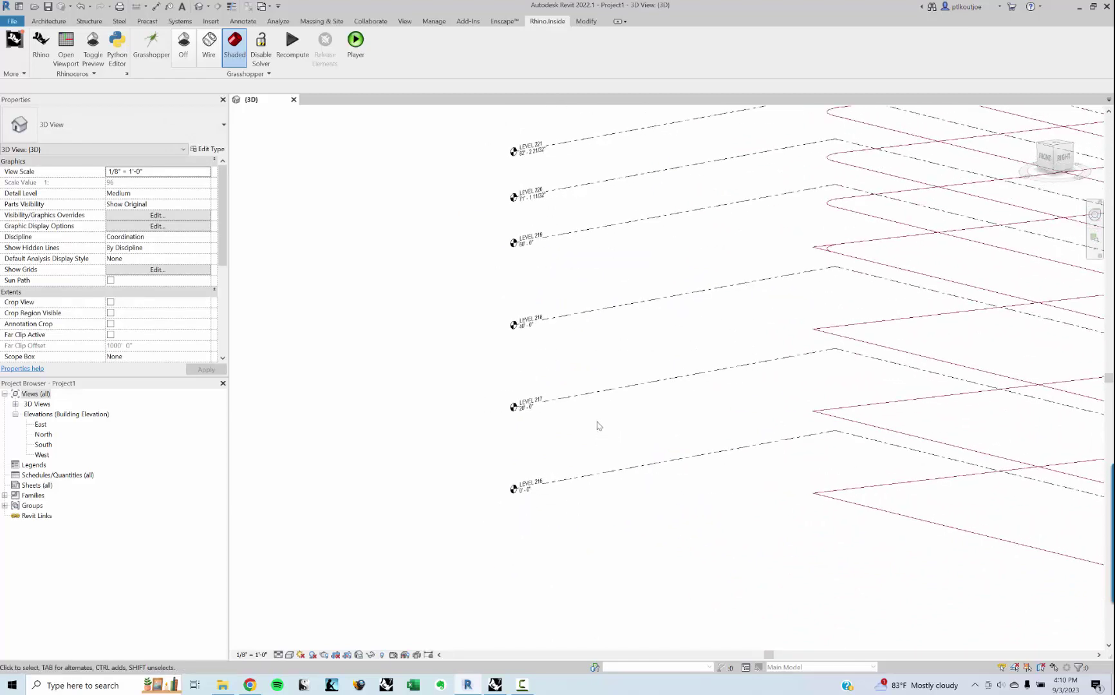
scroll(593, 443, down, 2)
scroll(530, 505, up, 3)
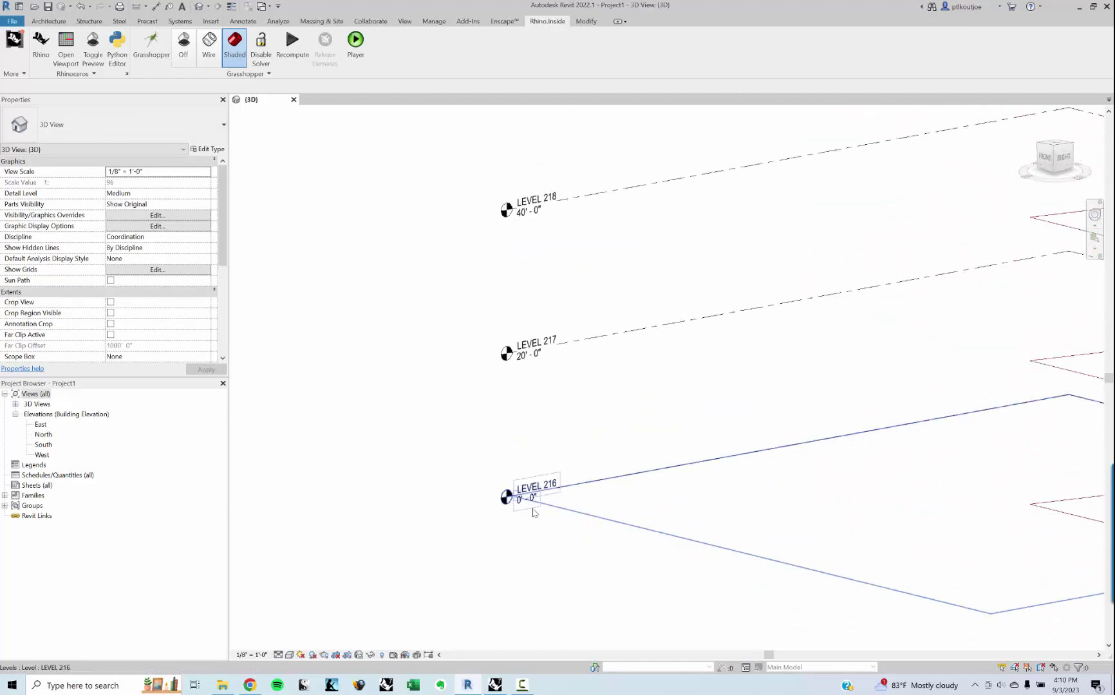
scroll(649, 413, down, 2)
scroll(620, 448, down, 3)
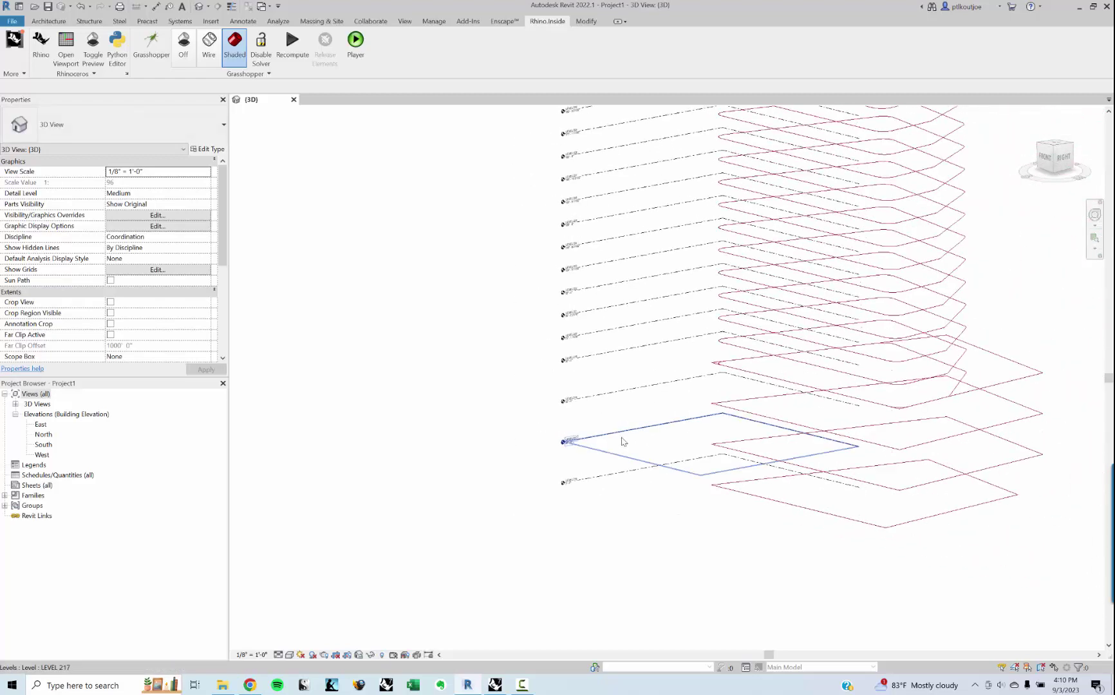
Step: Switch back to Grasshopper and move the Level component farther away from the Deconstruct point component
click(495, 685)
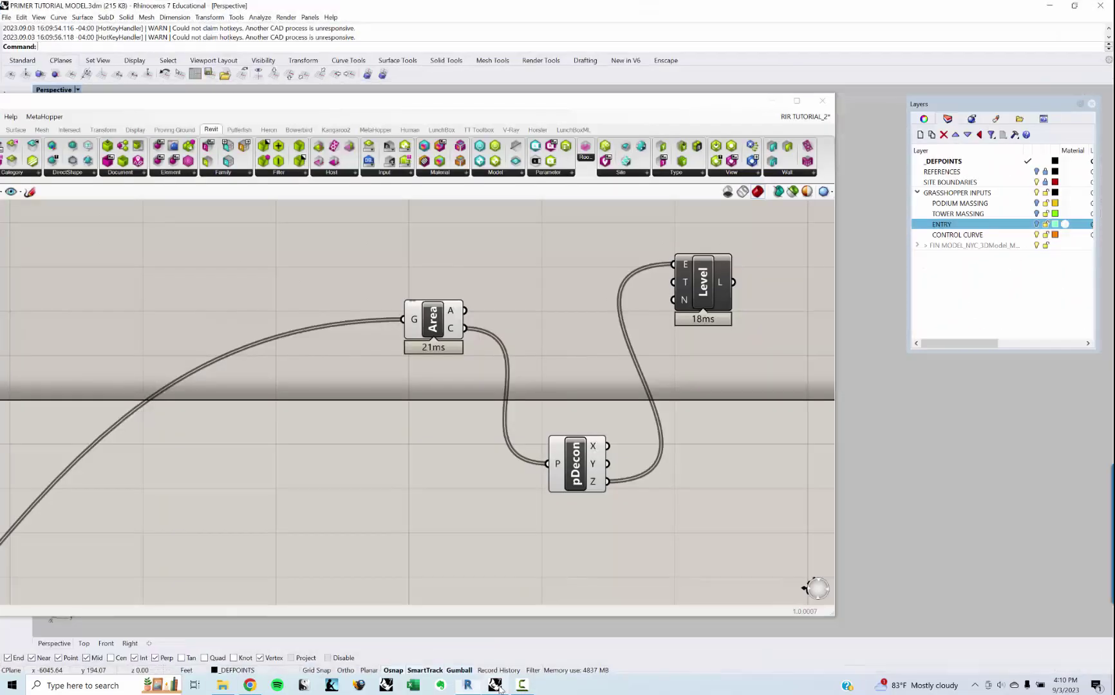
scroll(525, 377, down, 2)
drag(616, 349, 695, 365)
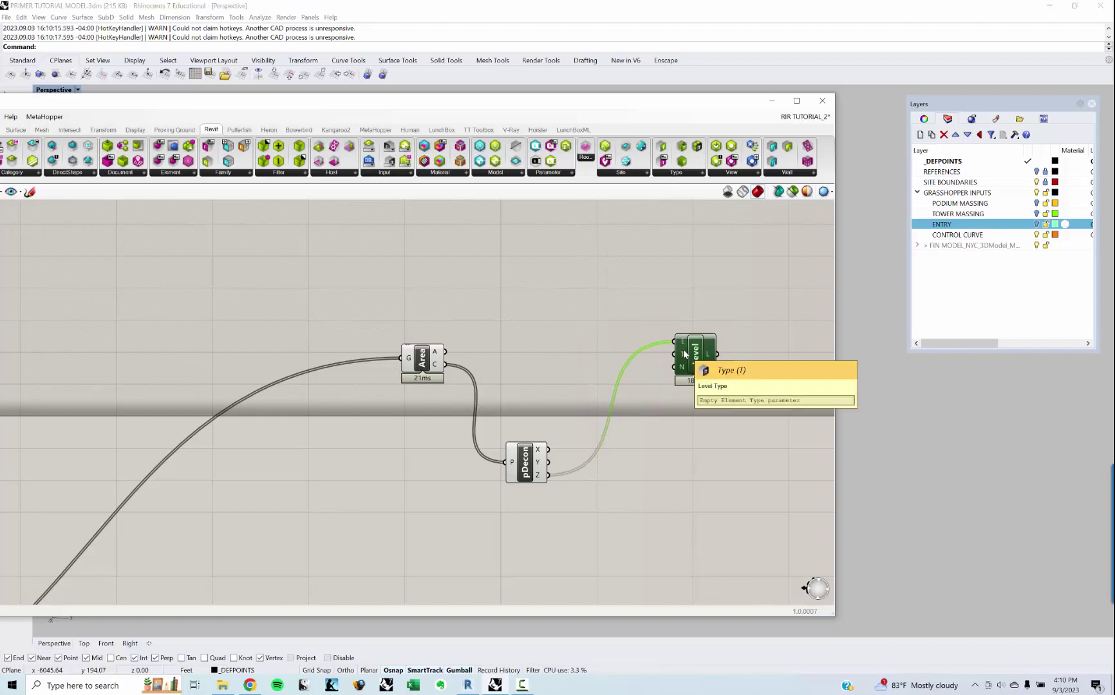
scroll(663, 451, up, 2)
click(665, 450)
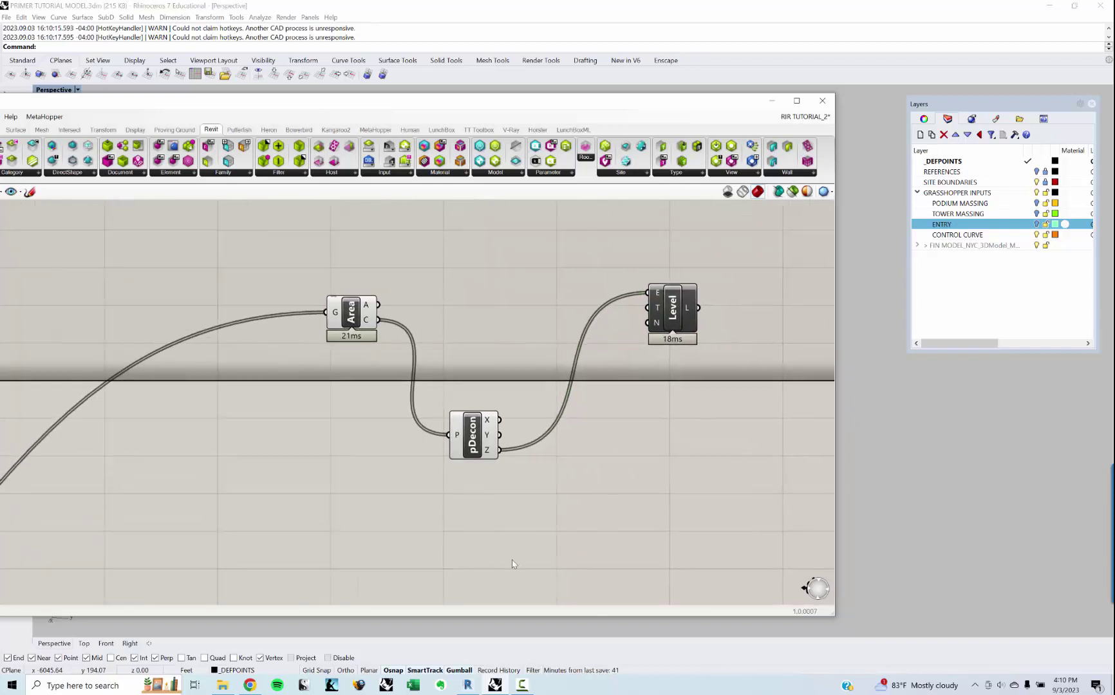
Step: Add a Series component to the canvas below the Deconstruct point component
double_click(513, 564)
text(series)
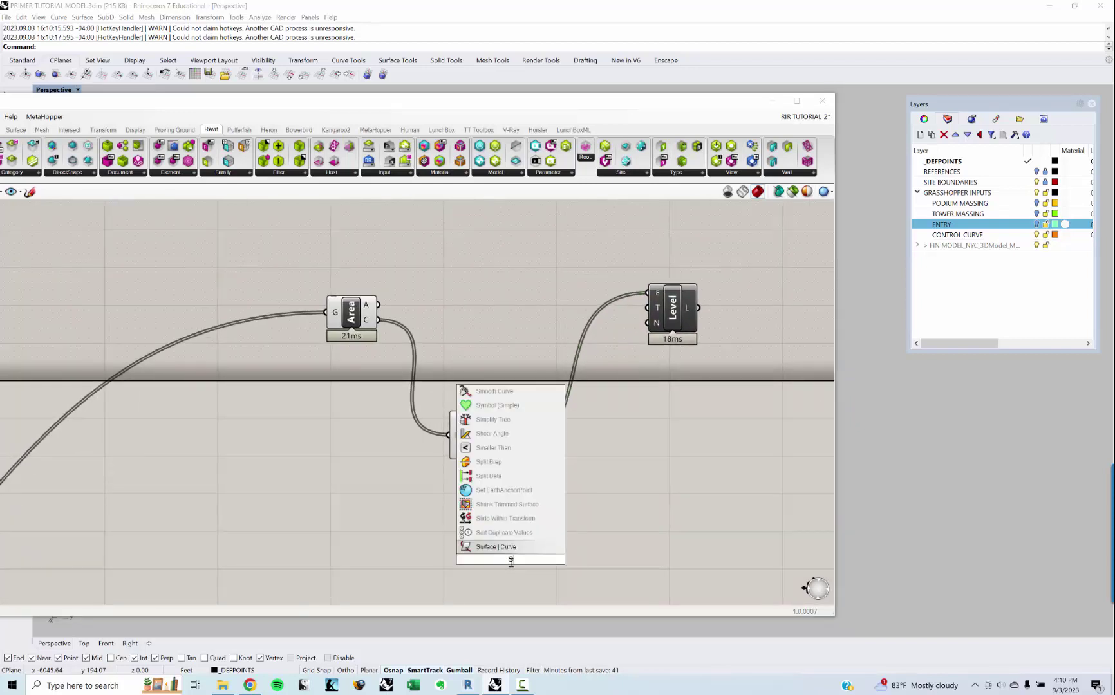
key(Return)
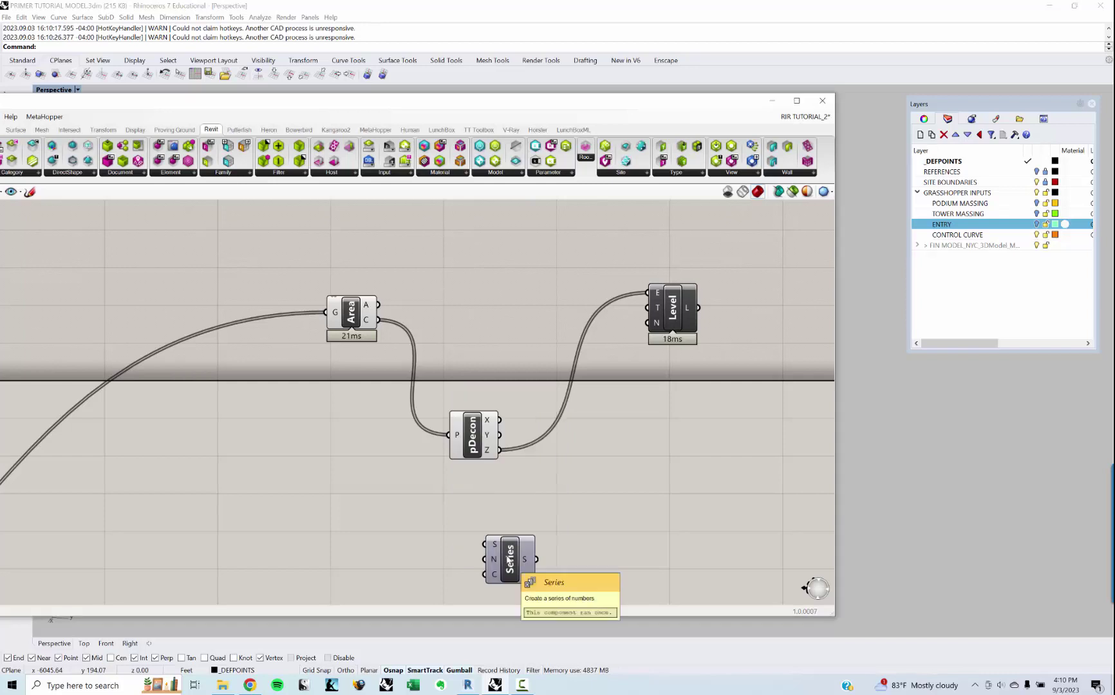
right_drag(509, 529, 572, 481)
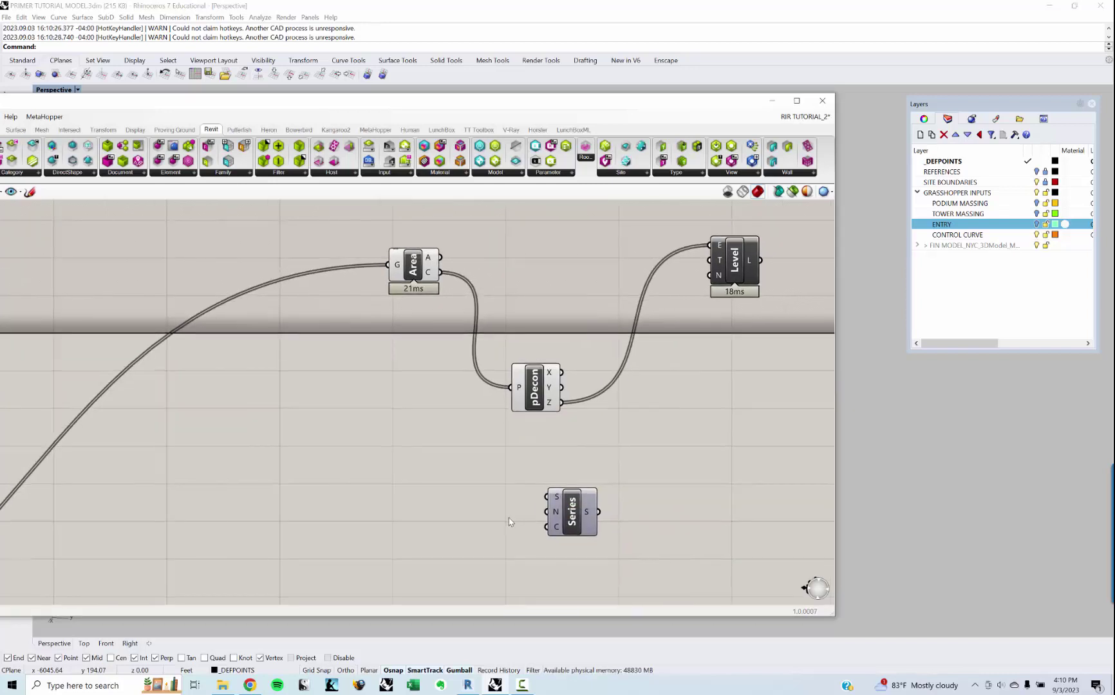
Step: Add a Panel next to the Series component's inputs
double_click(482, 523)
text(p)
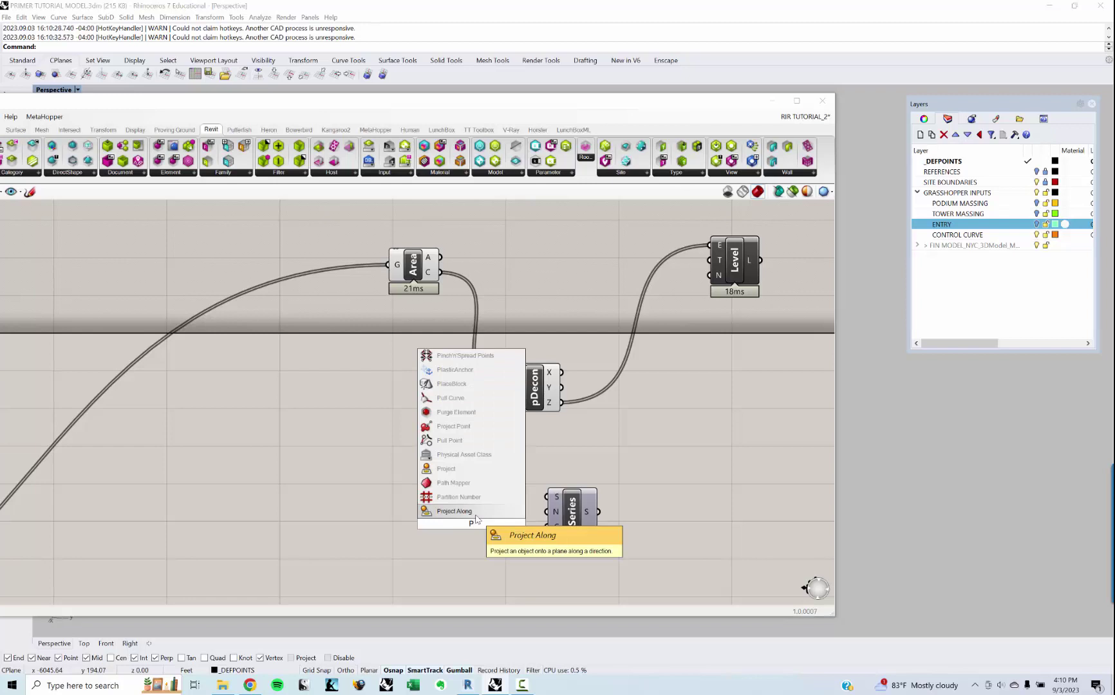
text(a)
key(Return)
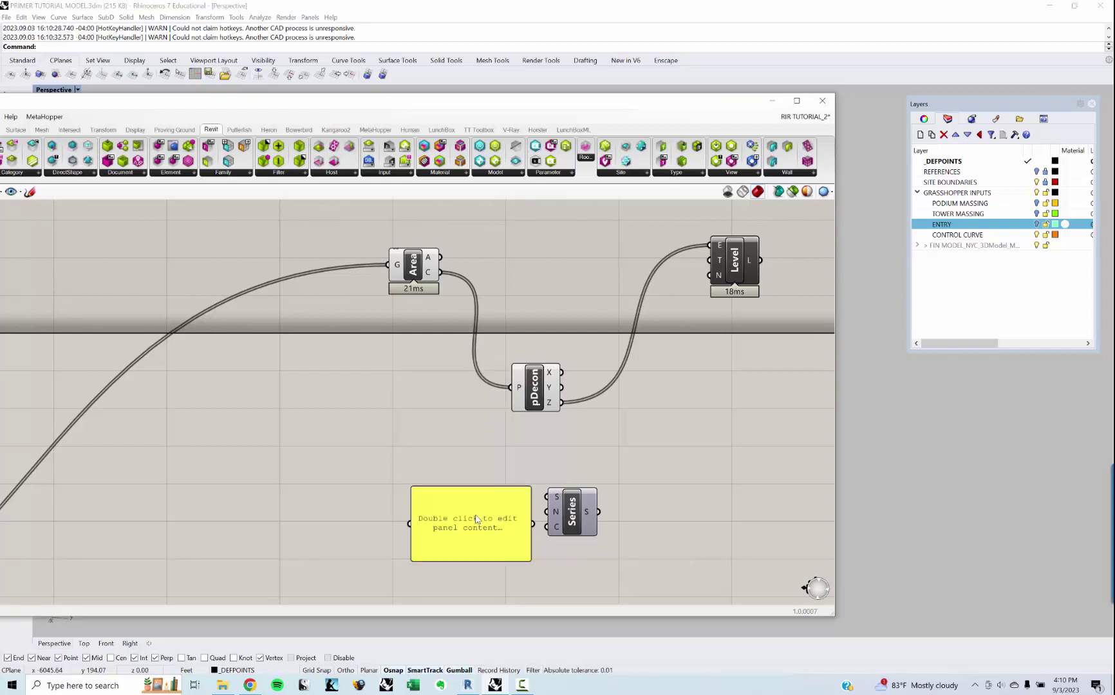
drag(477, 519, 548, 497)
click(475, 528)
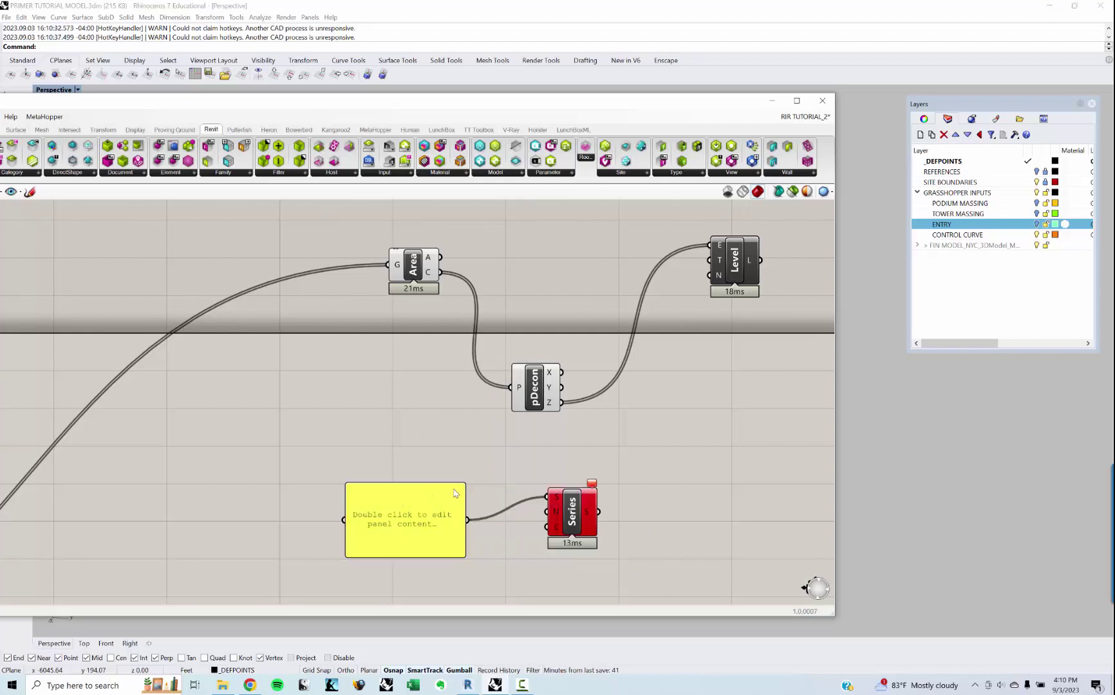
key(ctrl+z)
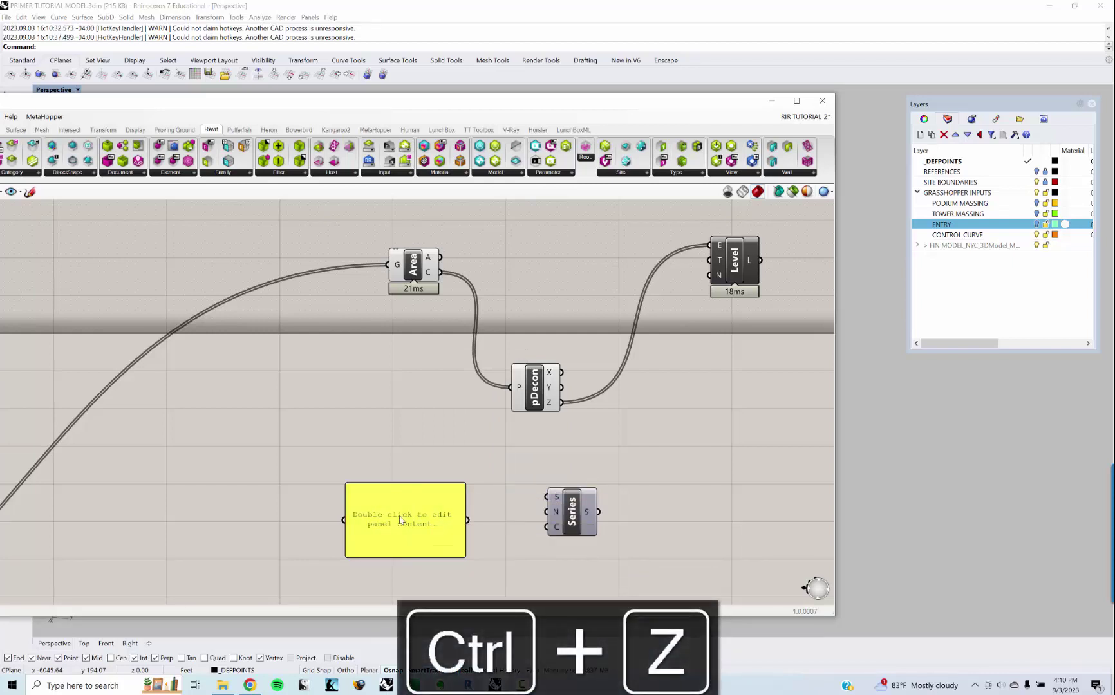
key(ctrl+z)
Step: Shrink the Panel, set its content to 1 and connect it to Series' Start input, spacing the two components apart
drag(343, 485, 401, 528)
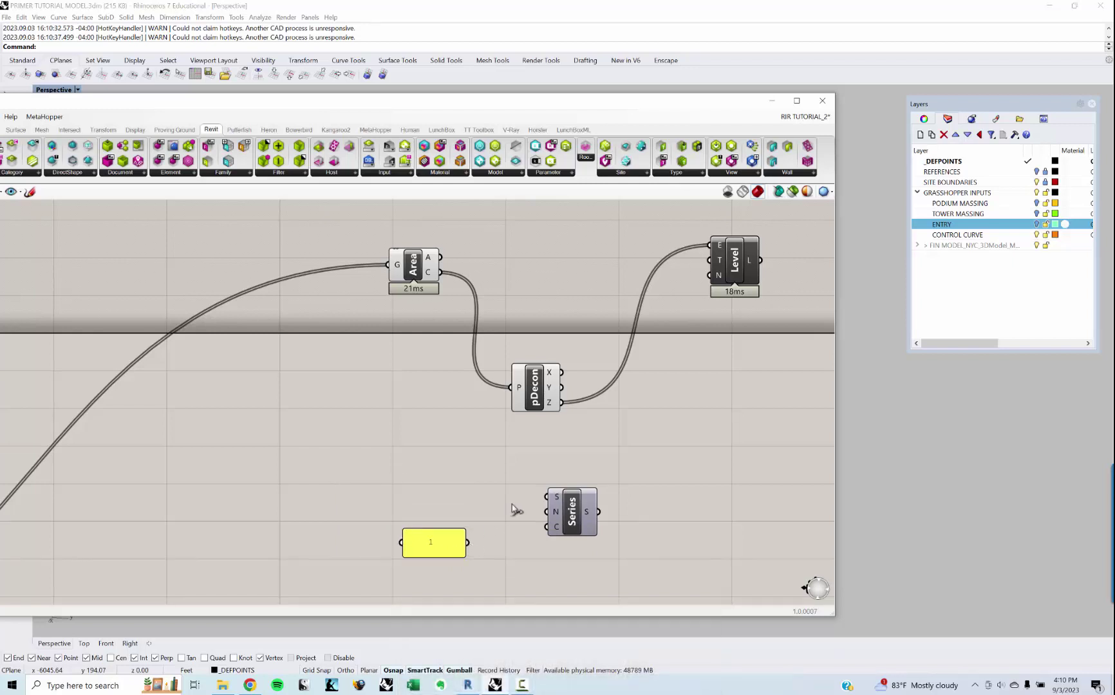
drag(547, 497, 453, 505)
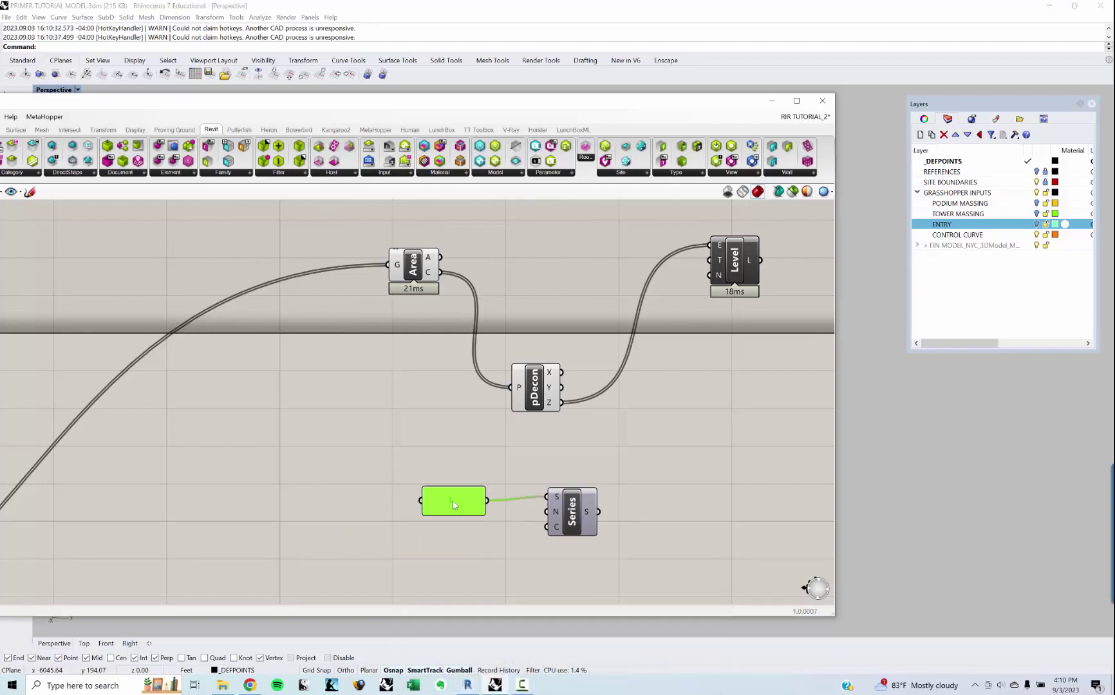
click(515, 507)
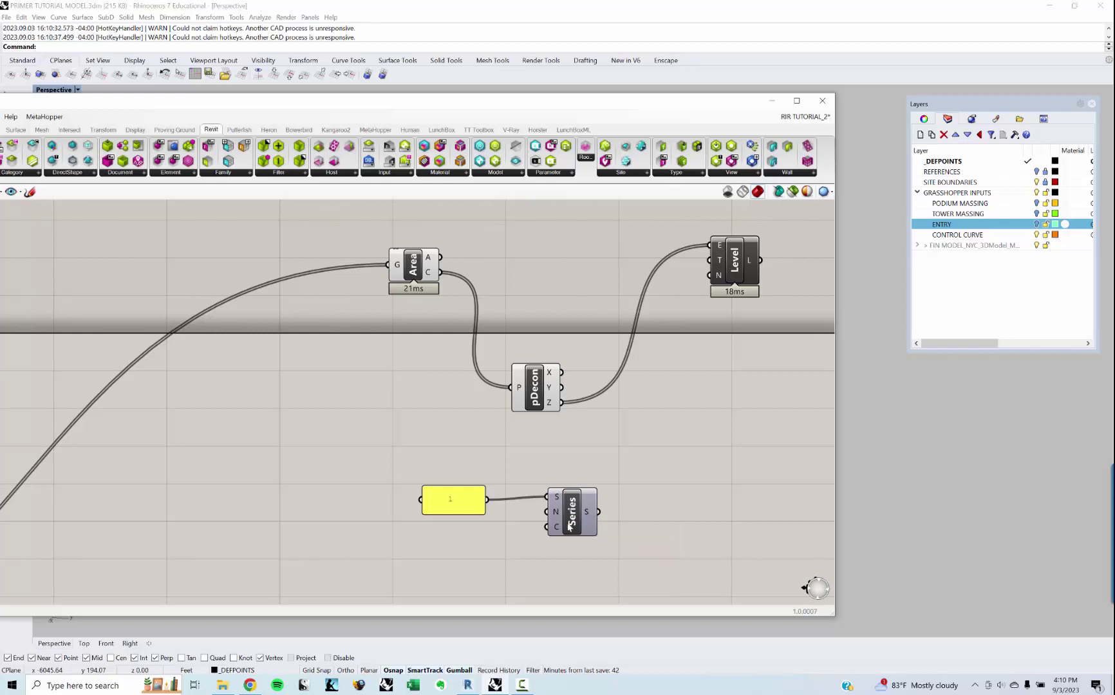
drag(589, 513, 627, 509)
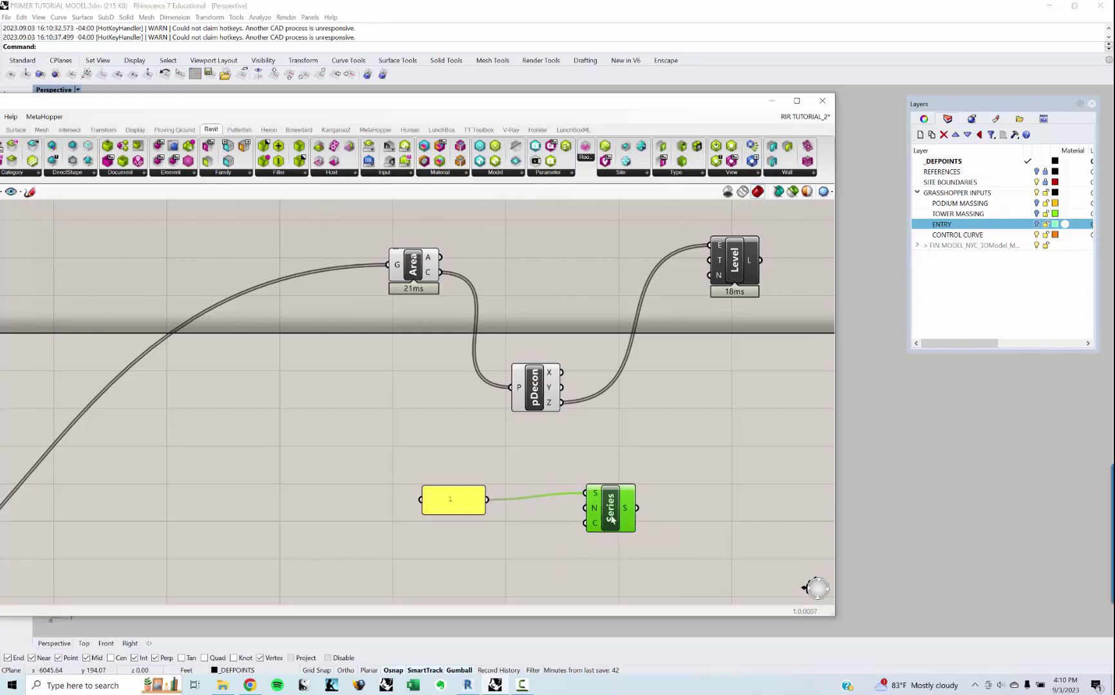
Step: Add a List Length component, feed it Deconstruct's Z output and connect its Length output to Series' Count input
mouse_move(627, 509)
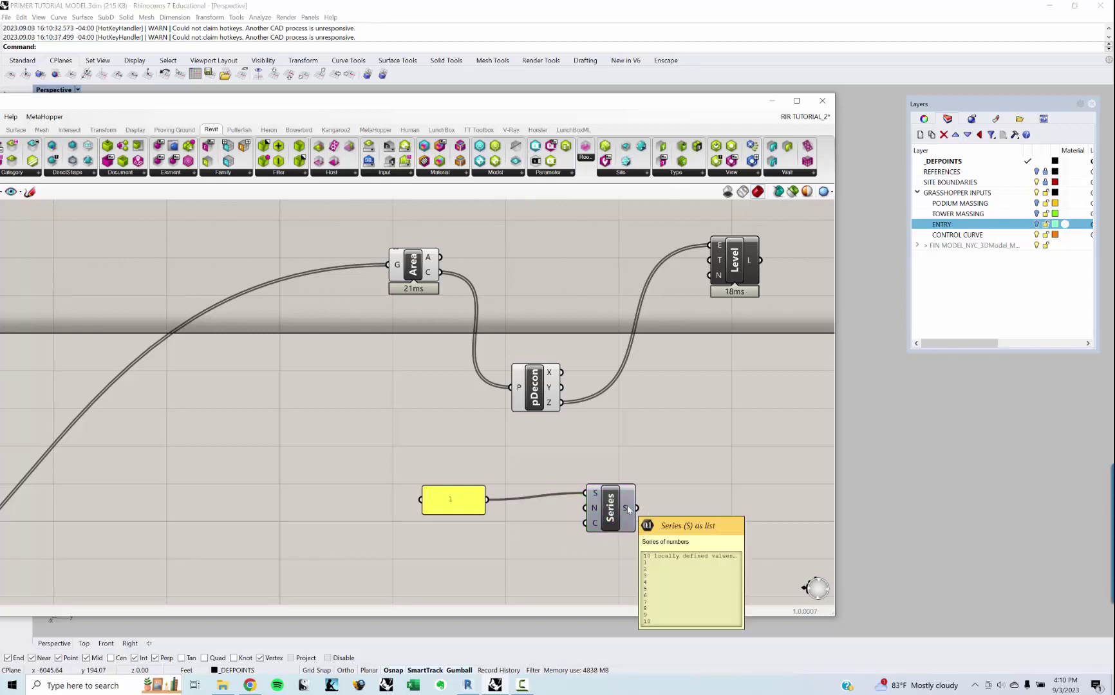
mouse_move(548, 405)
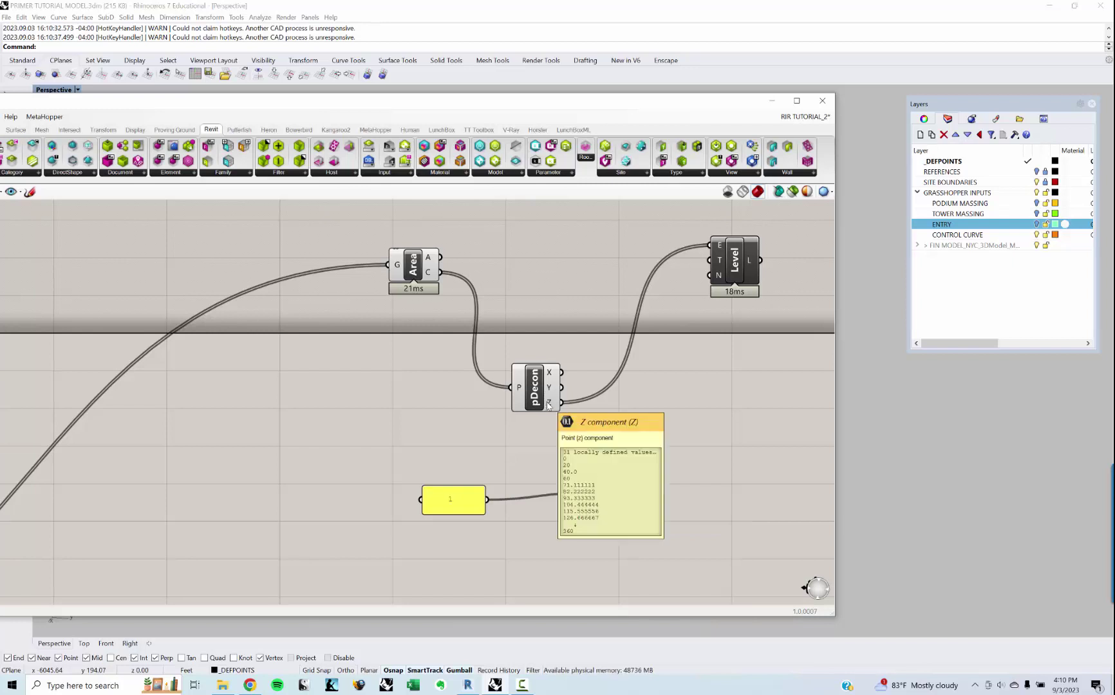
double_click(540, 456)
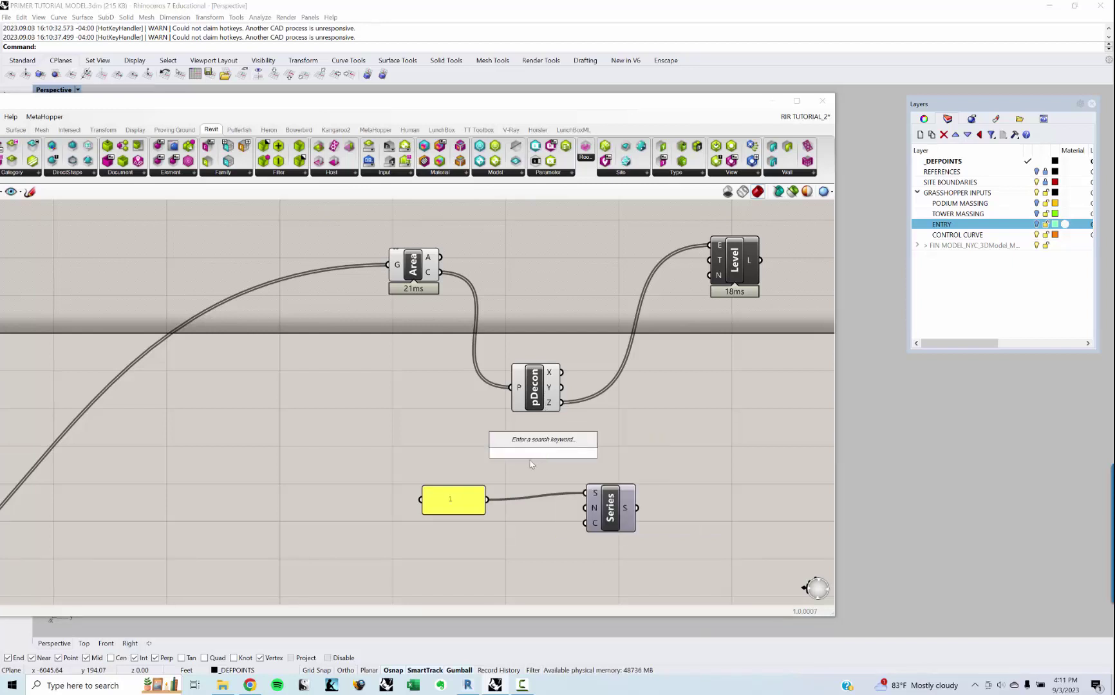
text(LIST LEN)
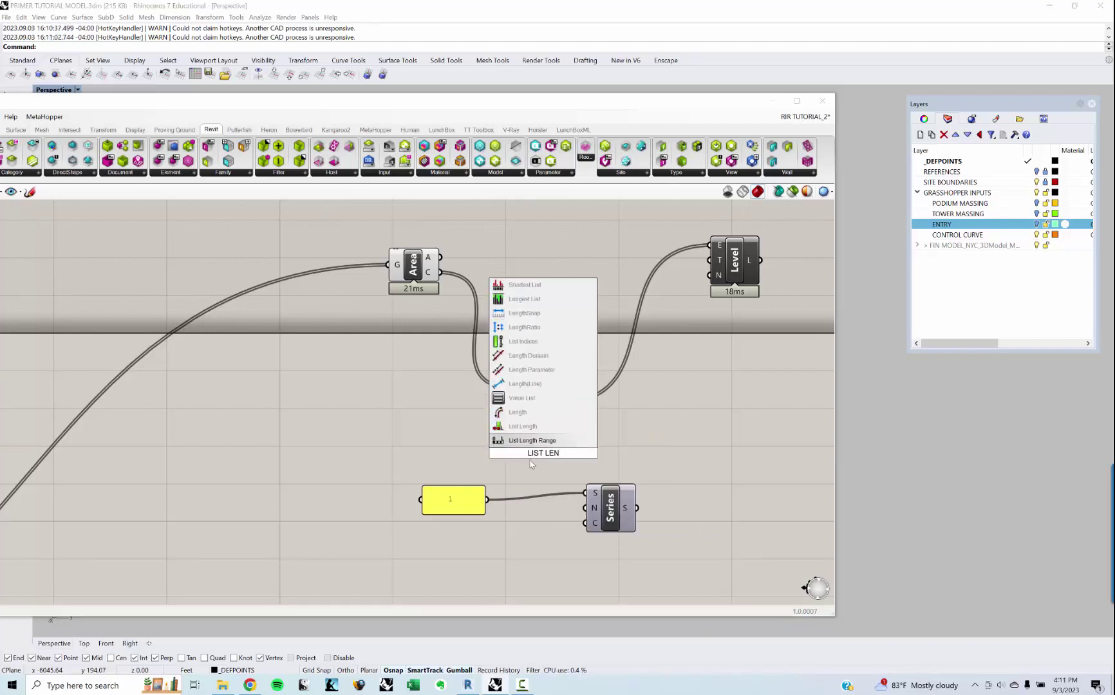
click(523, 426)
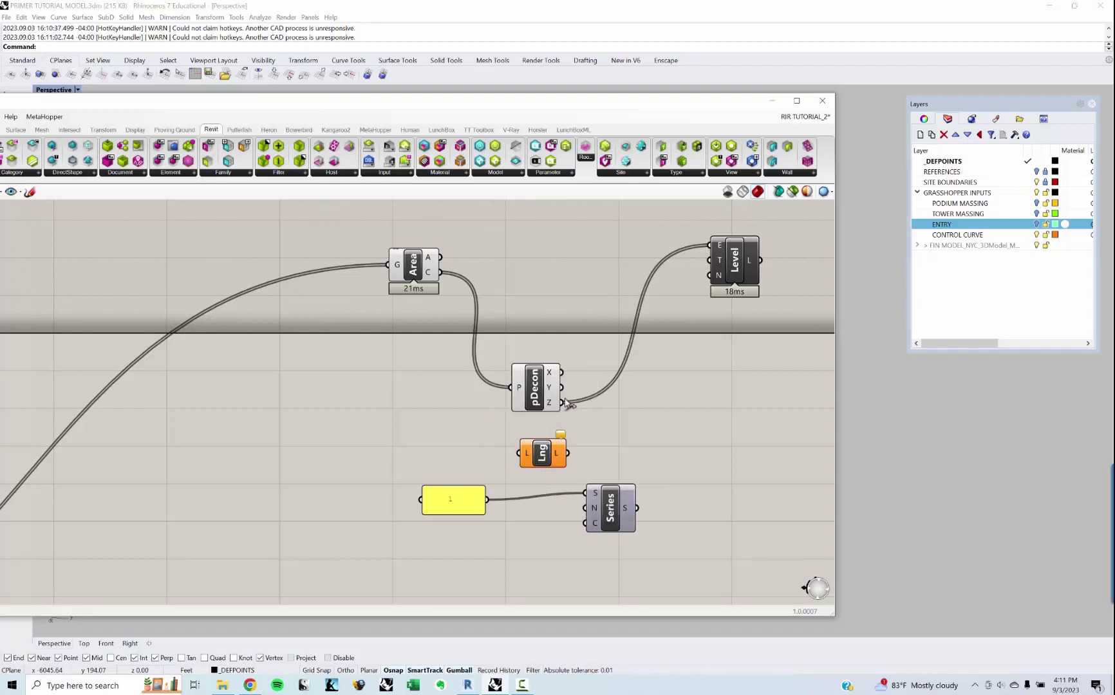
drag(563, 403, 703, 483)
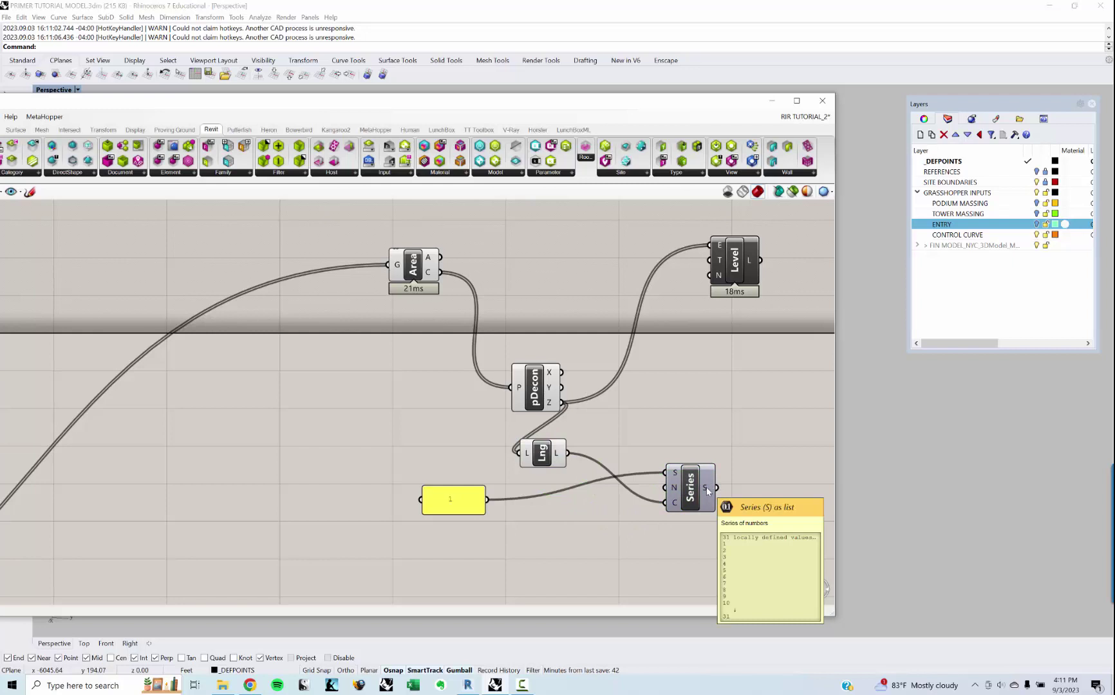
Step: Move the Level component farther along the canvas and add a Concatenate component beside Series
right_drag(675, 441, 431, 416)
drag(488, 248, 581, 267)
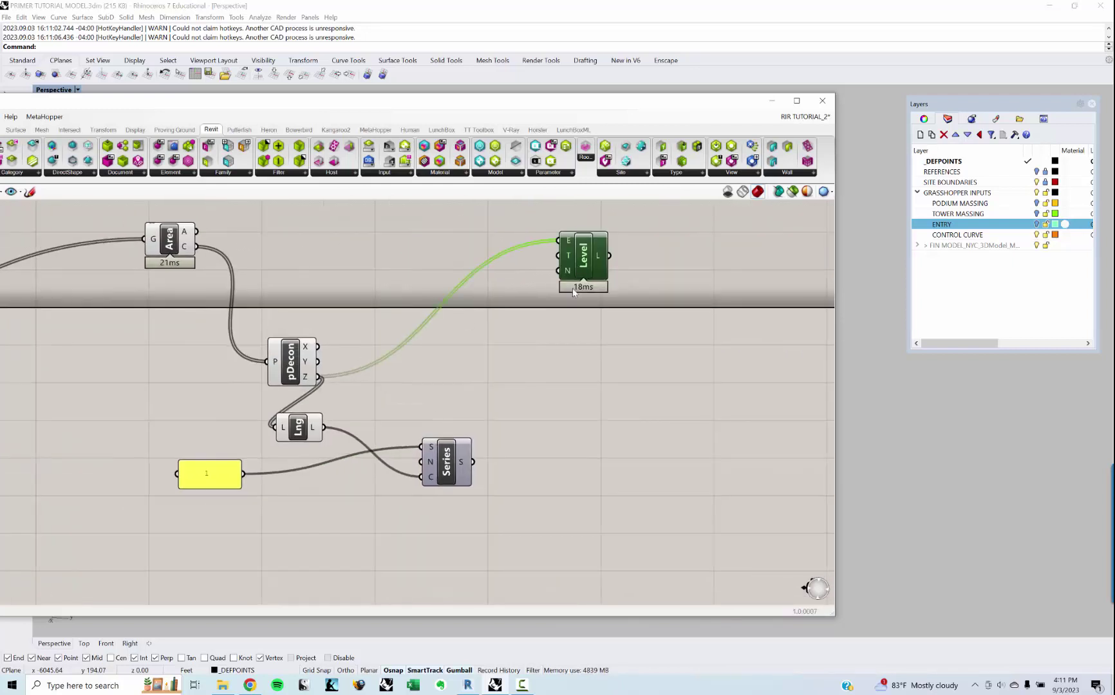
double_click(530, 478)
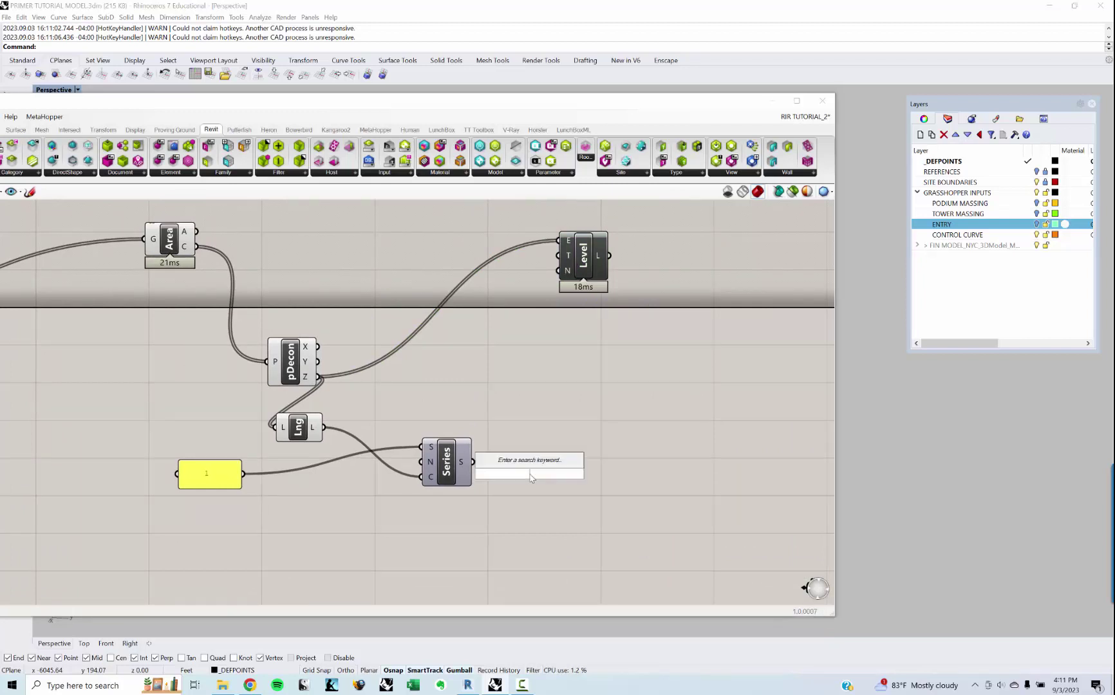
text(concat)
key(Return)
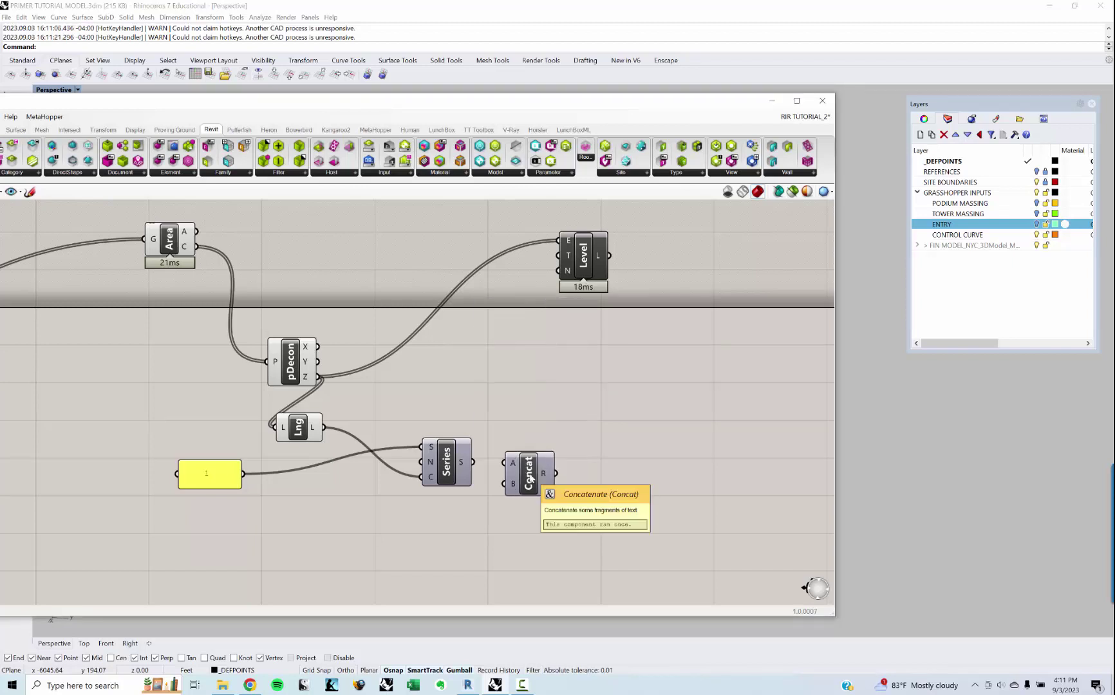
Step: Space the Concatenate component away from Series and give it a third input, C
scroll(530, 477, up, 2)
drag(530, 478, 616, 448)
scroll(600, 463, up, 2)
click(599, 465)
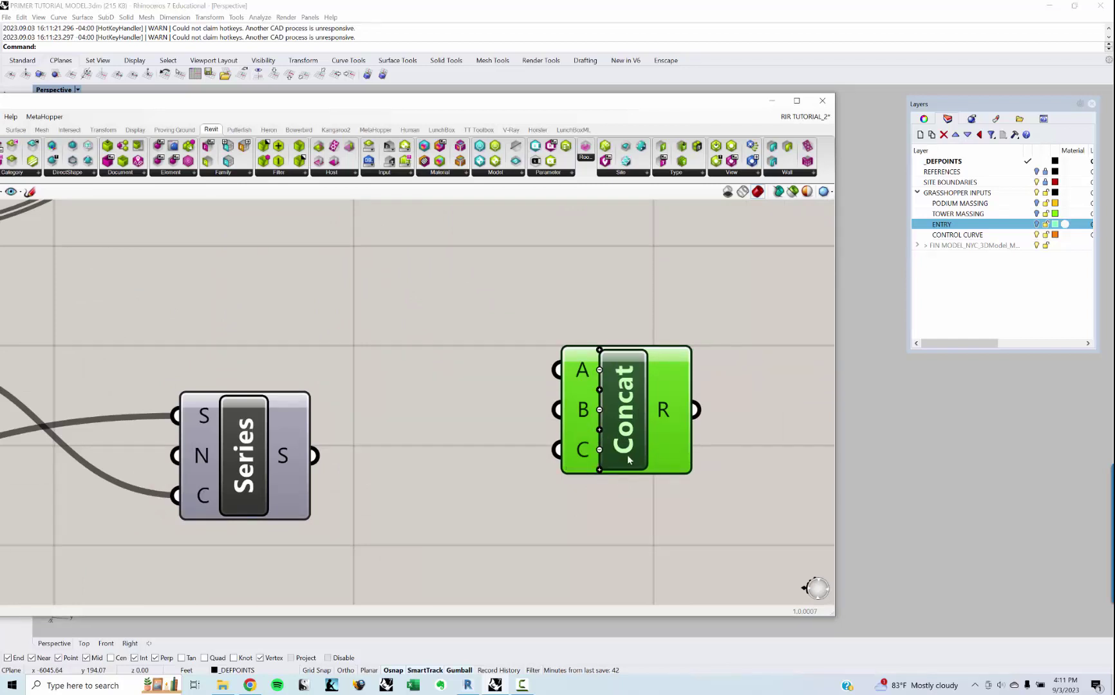
Step: Add a Panel between Series and Concatenate and enter the text LEVEL in it
click(452, 354)
text(panel)
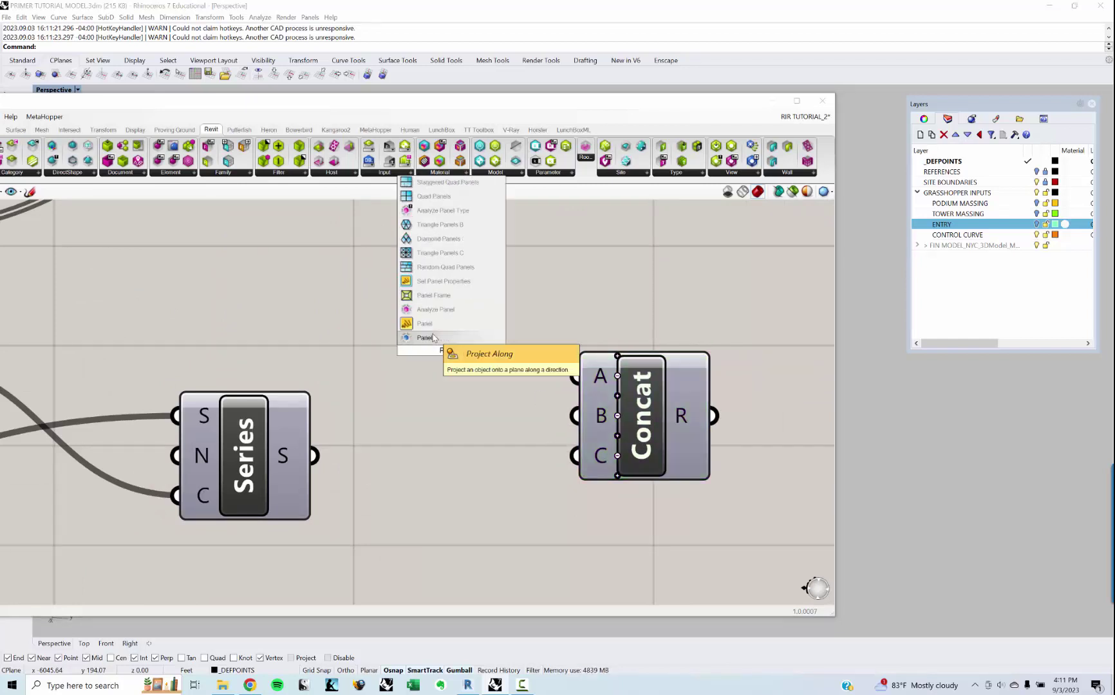
click(433, 338)
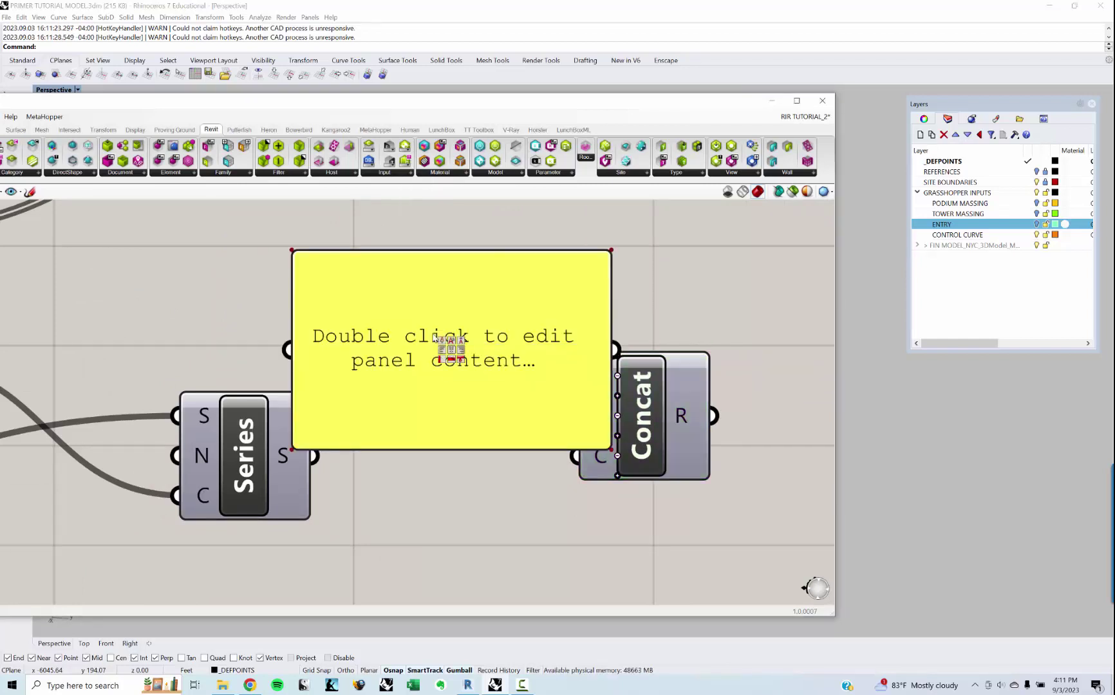
click(376, 325)
double_click(380, 322)
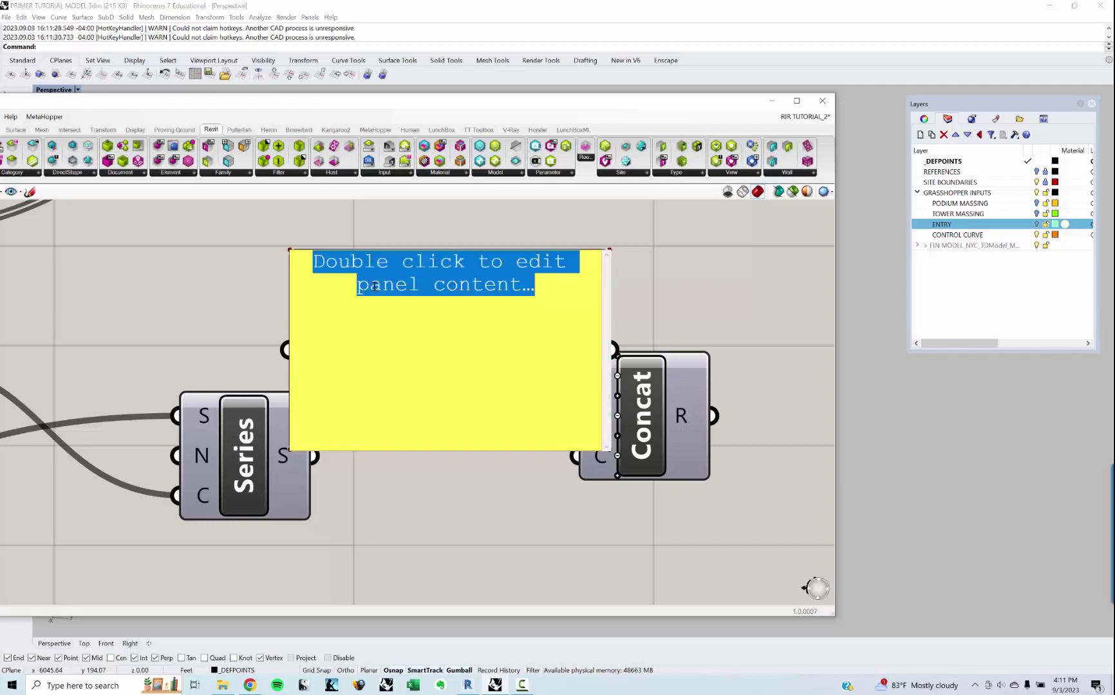
text(LWE)
key(BackSpace)
key(BackSpace)
text(EVEL)
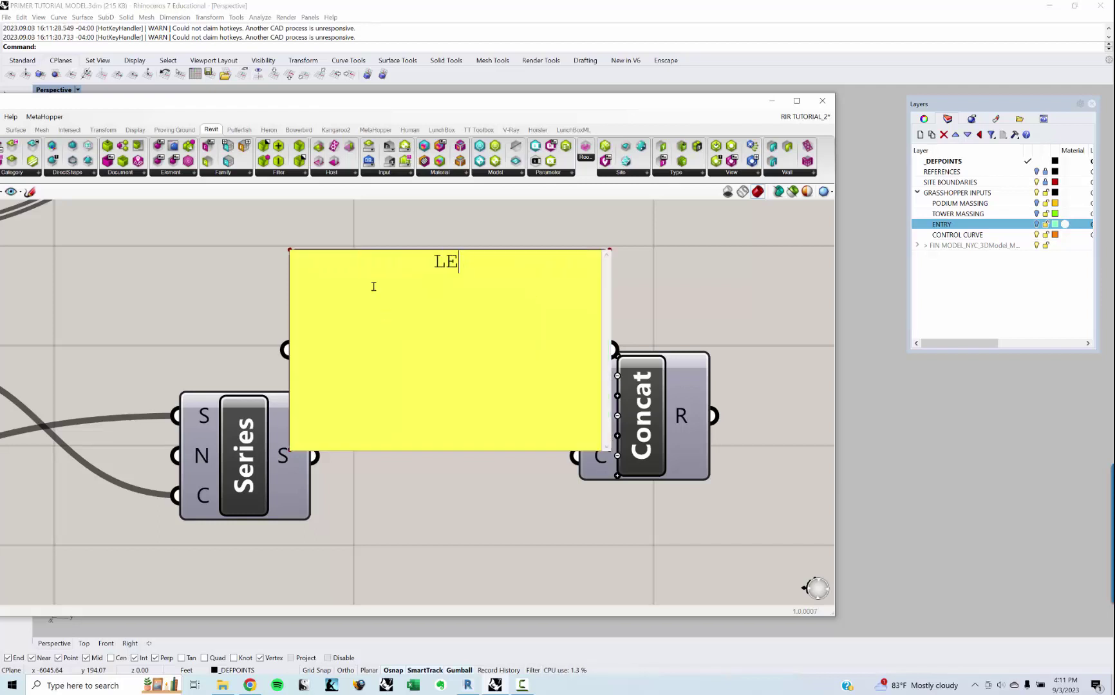
click(155, 293)
Step: Shrink the LEVEL panel and arrange it and the Concatenate component with clear space between them
scroll(161, 293, down, 5)
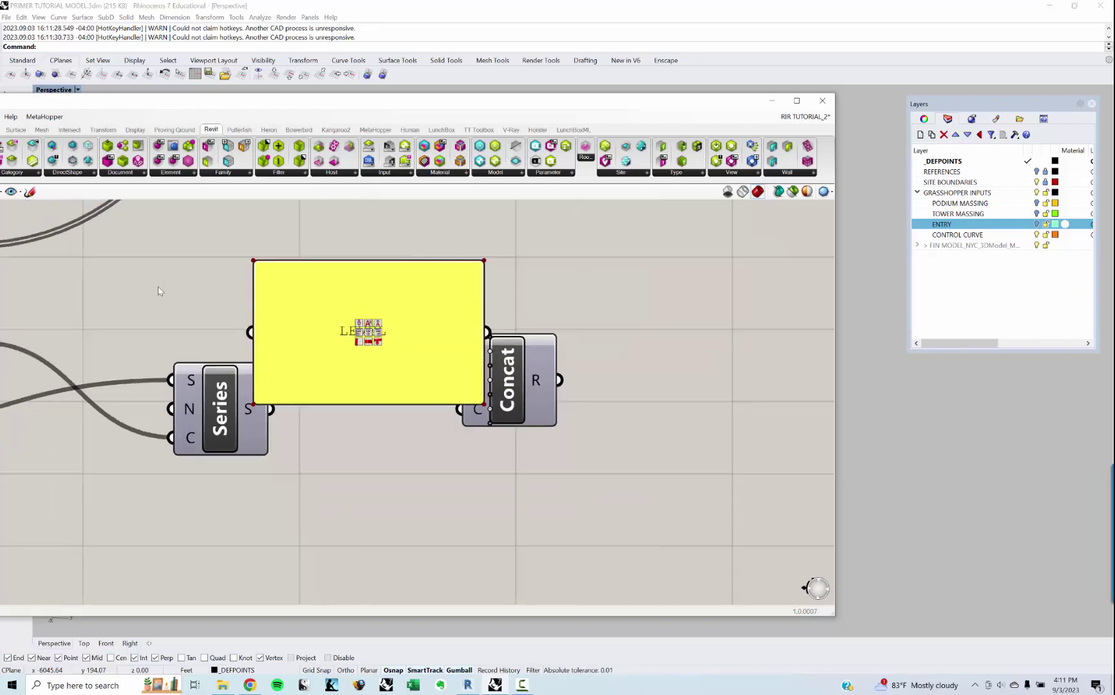
drag(265, 340, 296, 338)
drag(401, 404, 491, 386)
drag(348, 345, 394, 346)
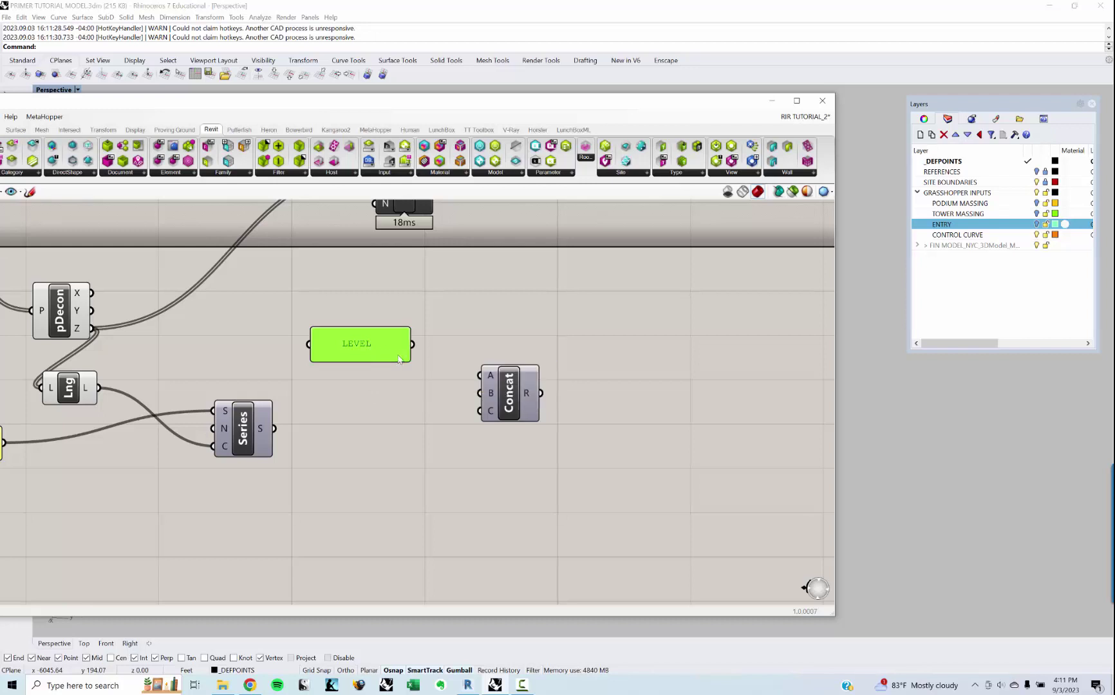
Step: Duplicate the LEVEL panel directly below the original and replace the copy's text with a blank space
key(ctrl+v)
double_click(375, 377)
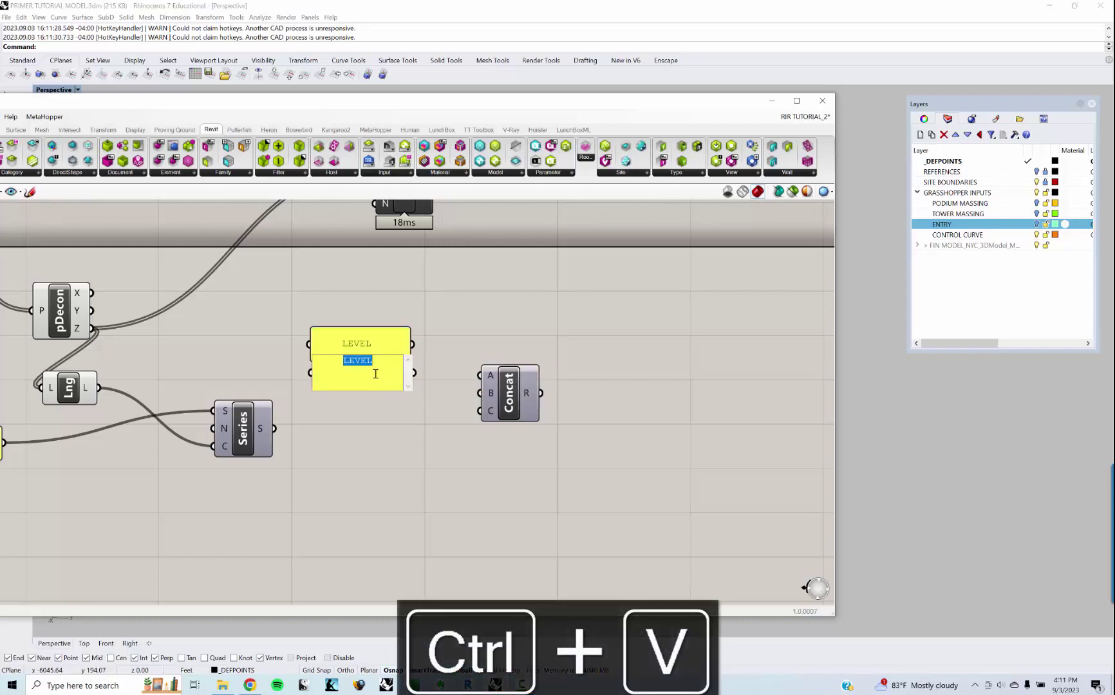
key(BackSpace)
click(451, 336)
click(377, 377)
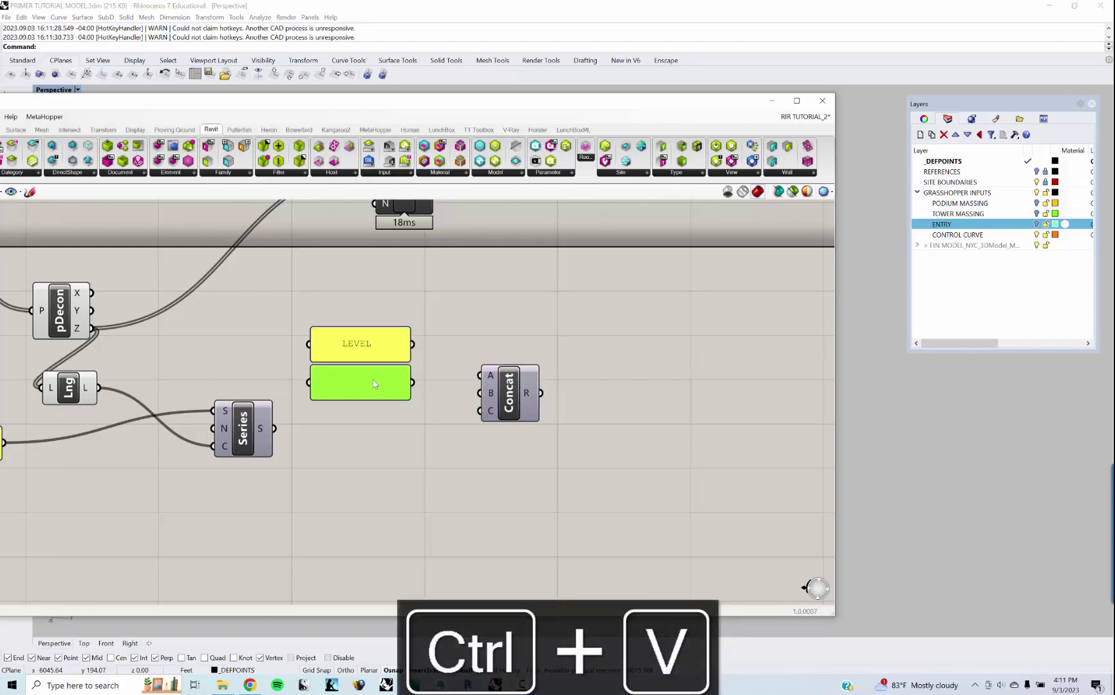
drag(375, 385, 376, 385)
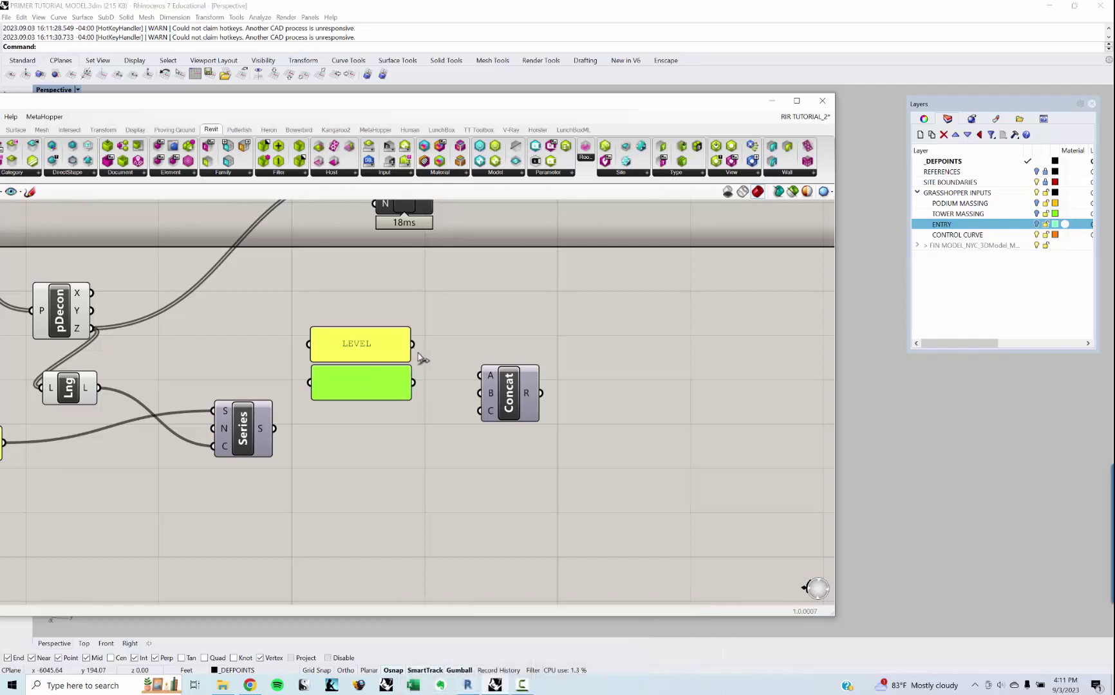
Step: Wire the LEVEL panel, blank panel and Series into Concatenate's A, B and C inputs, and its result into the Level component's N input
drag(414, 346, 480, 393)
drag(275, 429, 529, 405)
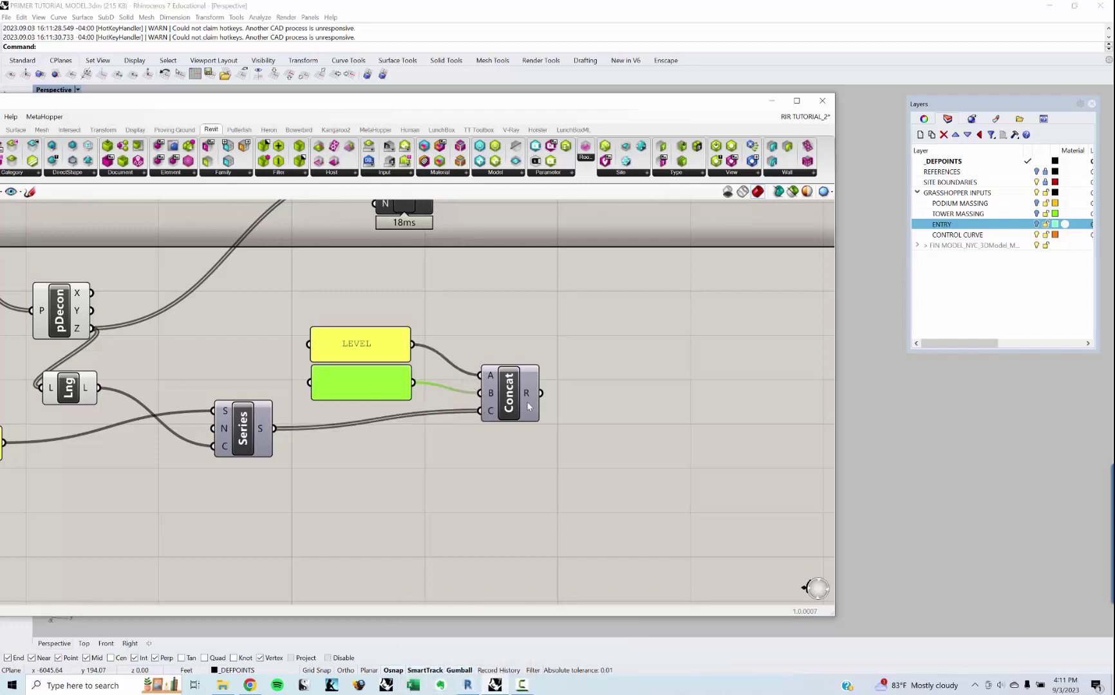
mouse_move(530, 398)
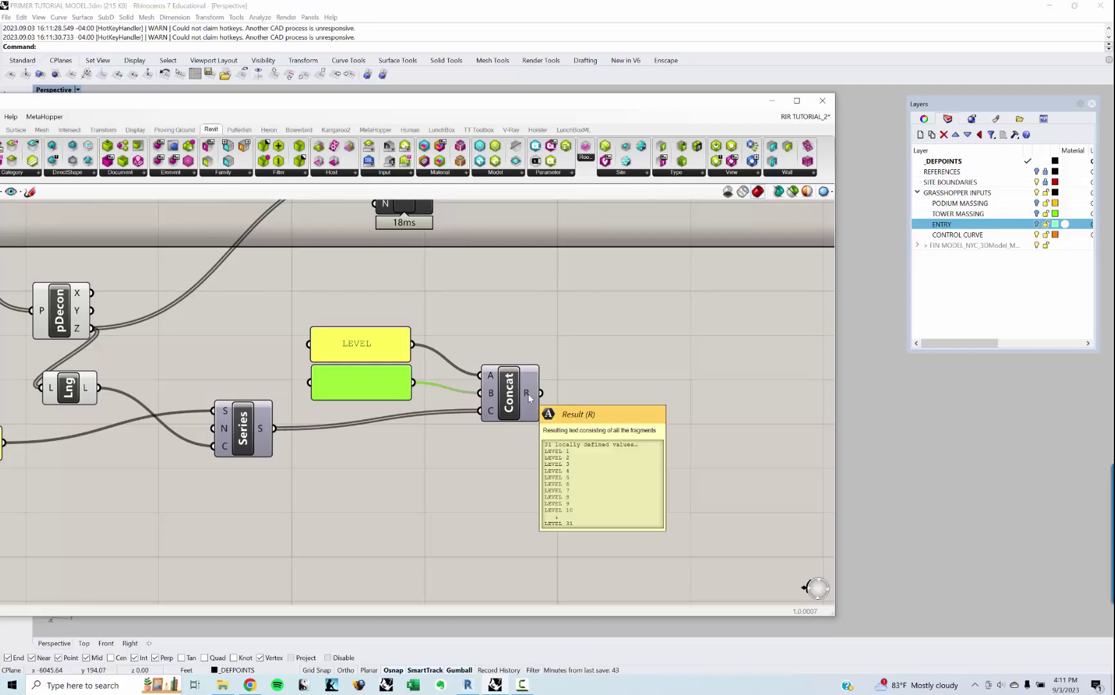
right_drag(516, 334, 479, 406)
drag(506, 465, 338, 275)
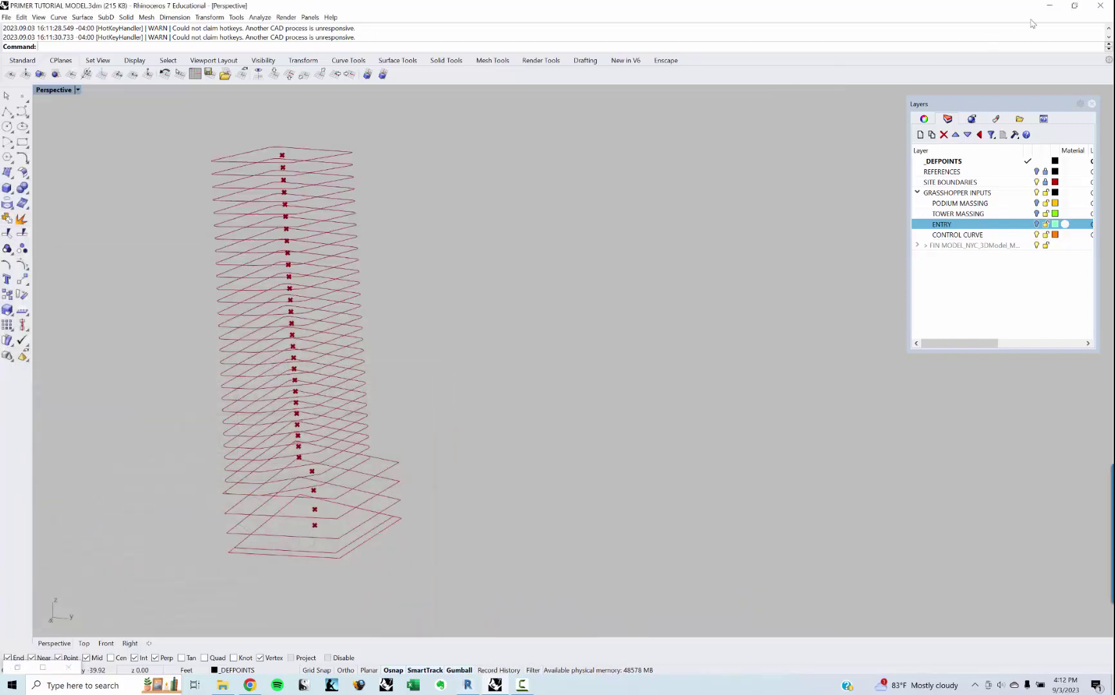
Step: Switch to Revit and examine the level names and their alignment with the floor outlines in the 3D view
click(1050, 5)
scroll(555, 565, up, 3)
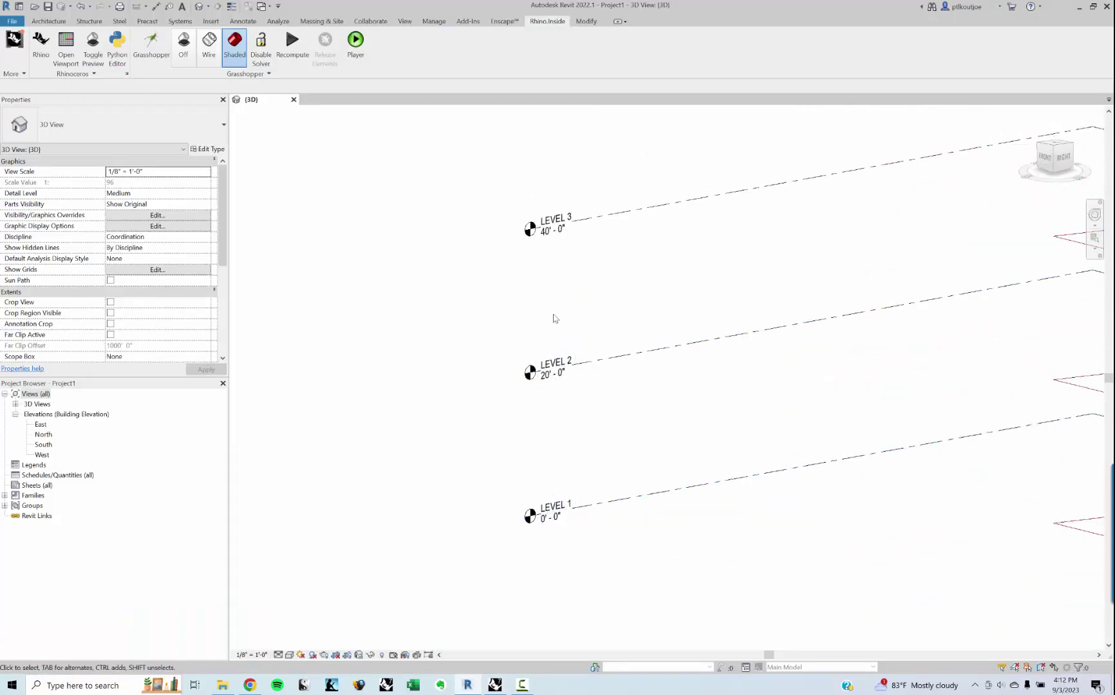
scroll(555, 318, down, 8)
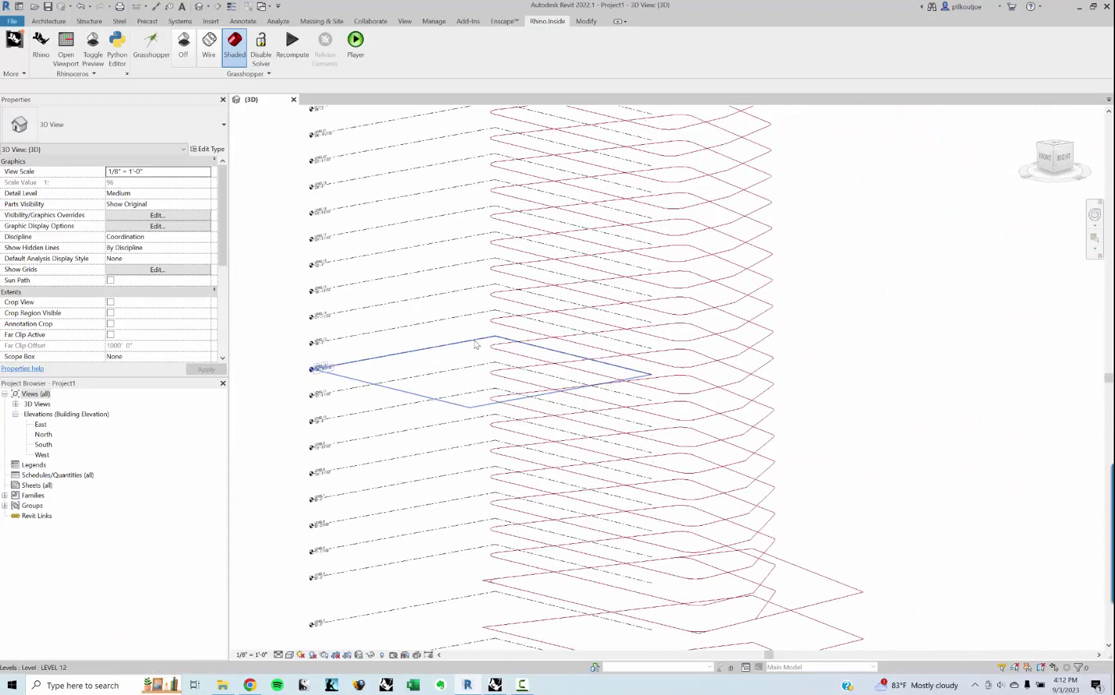
scroll(431, 325, down, 2)
scroll(428, 339, down, 1)
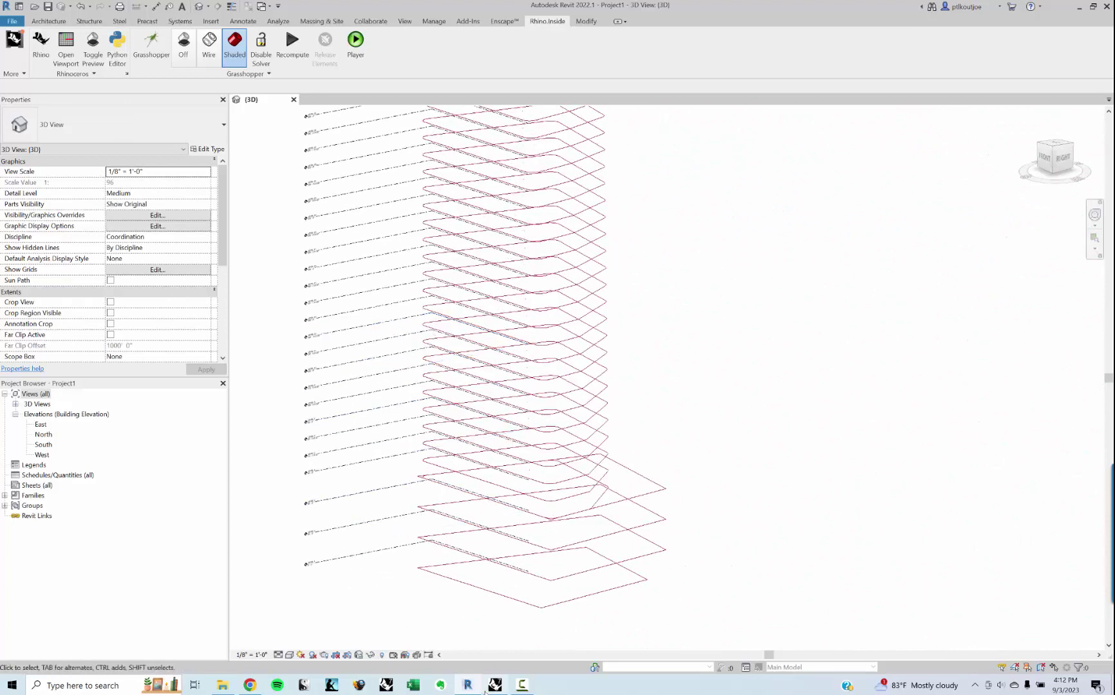
scroll(493, 416, down, 3)
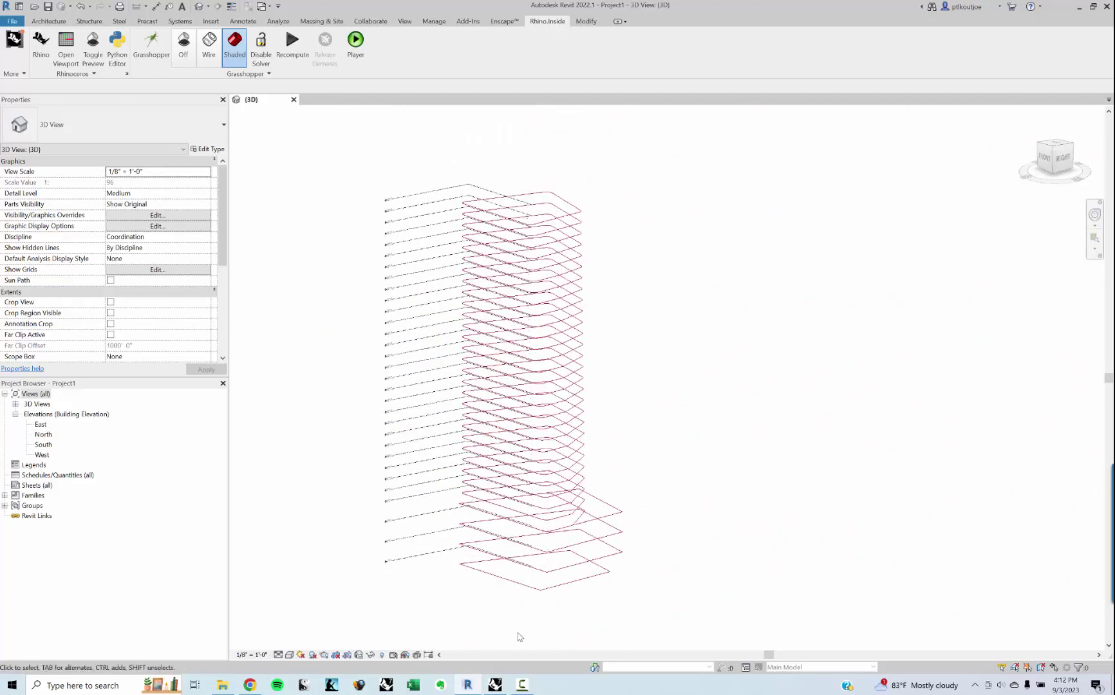
Step: Bring Grasshopper up over Revit and examine the upper levels' names and elevations in the 3D view
click(495, 685)
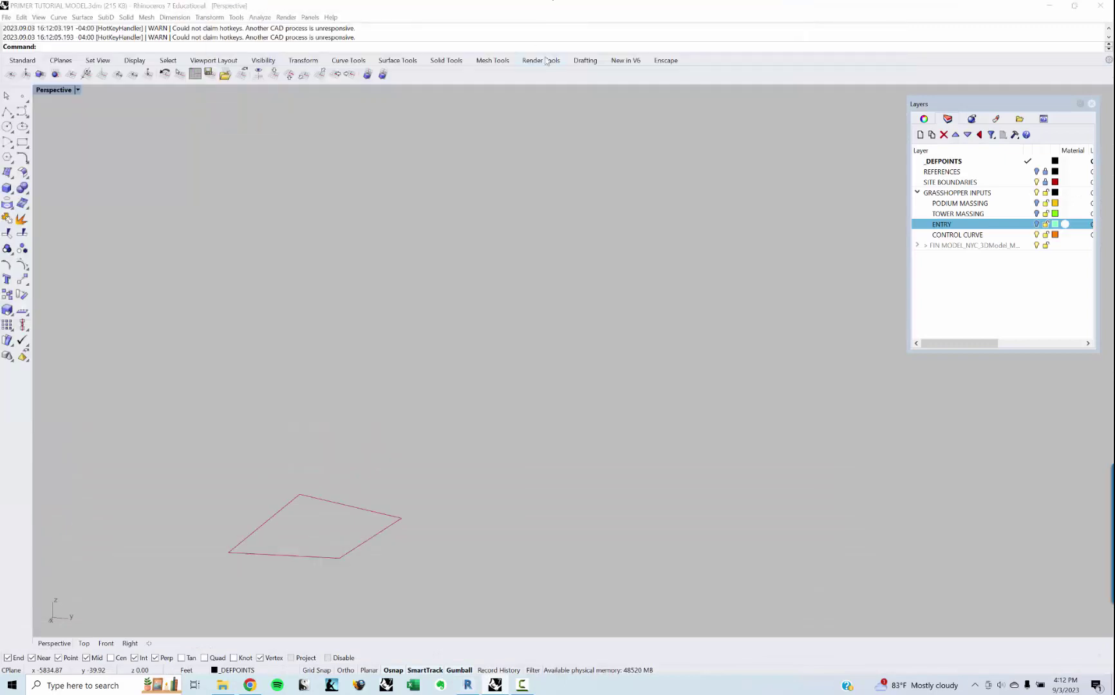
double_click(514, 9)
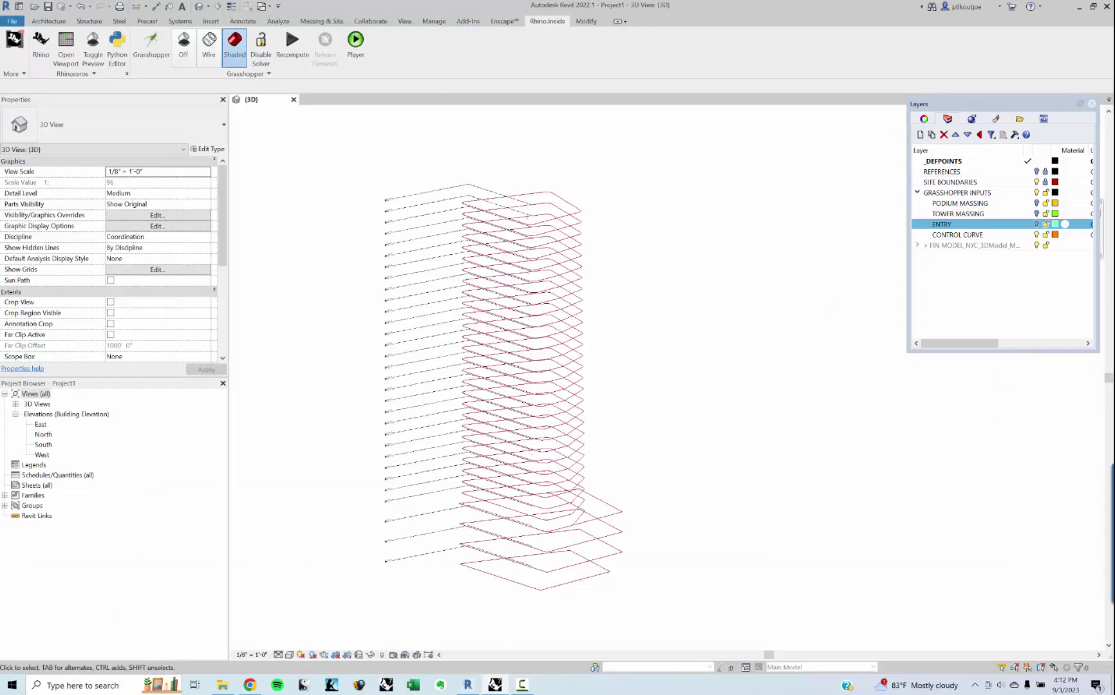
scroll(451, 380, up, 4)
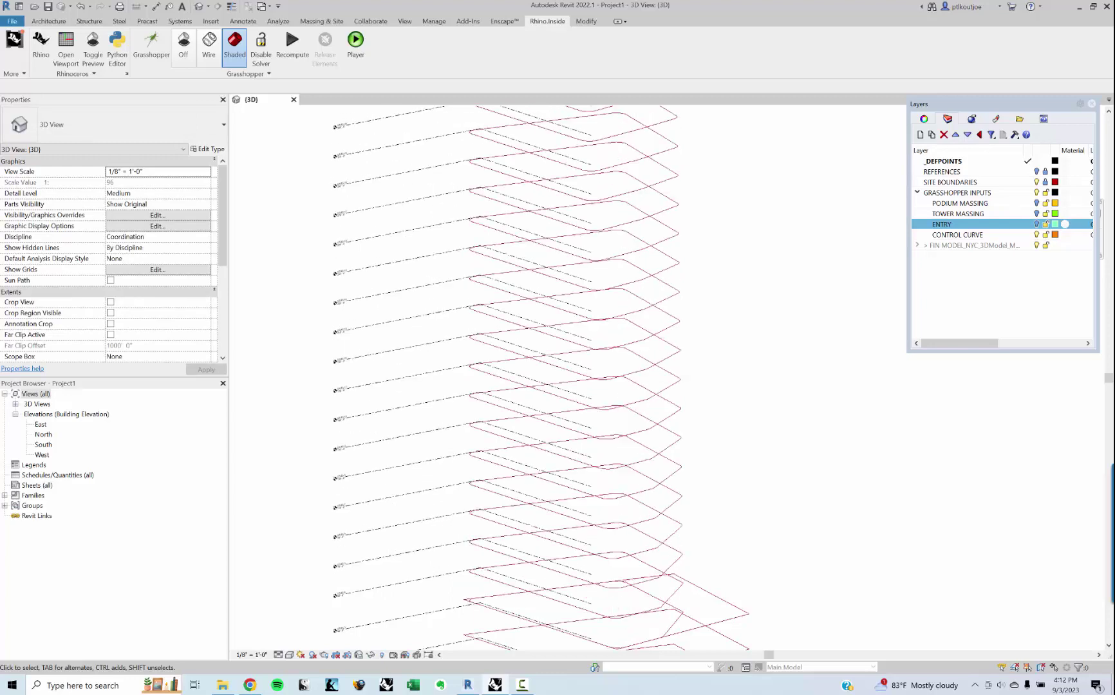
scroll(509, 418, down, 3)
shift+middle_drag(508, 428, 512, 389)
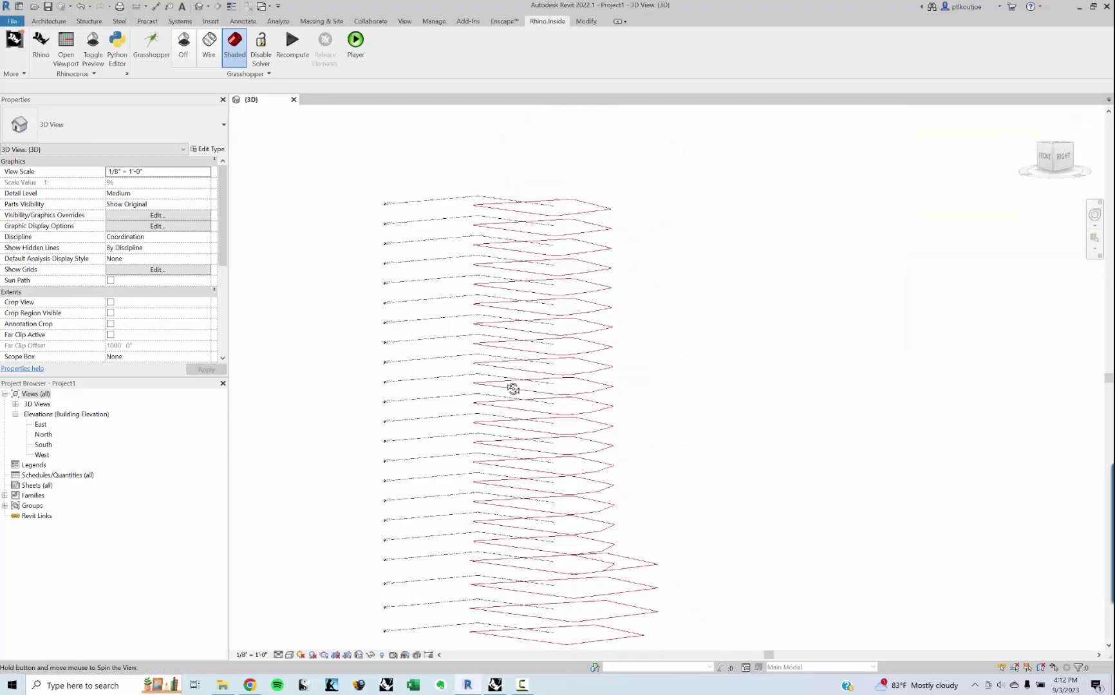
scroll(399, 210, up, 4)
scroll(416, 266, down, 3)
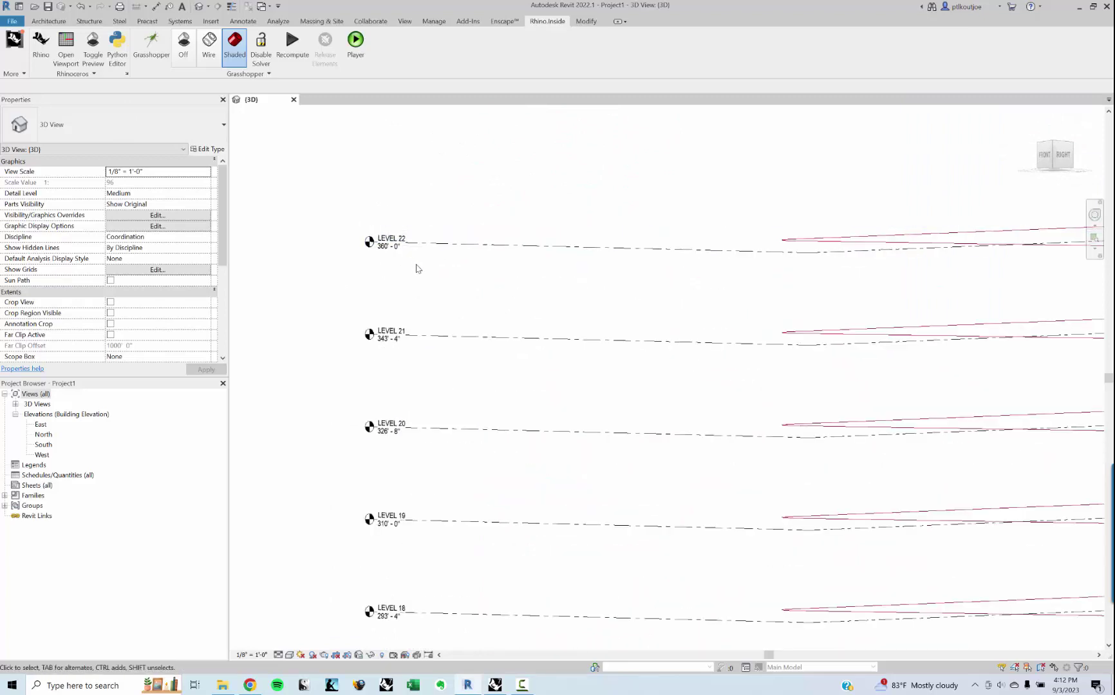
shift+middle_drag(551, 380, 412, 393)
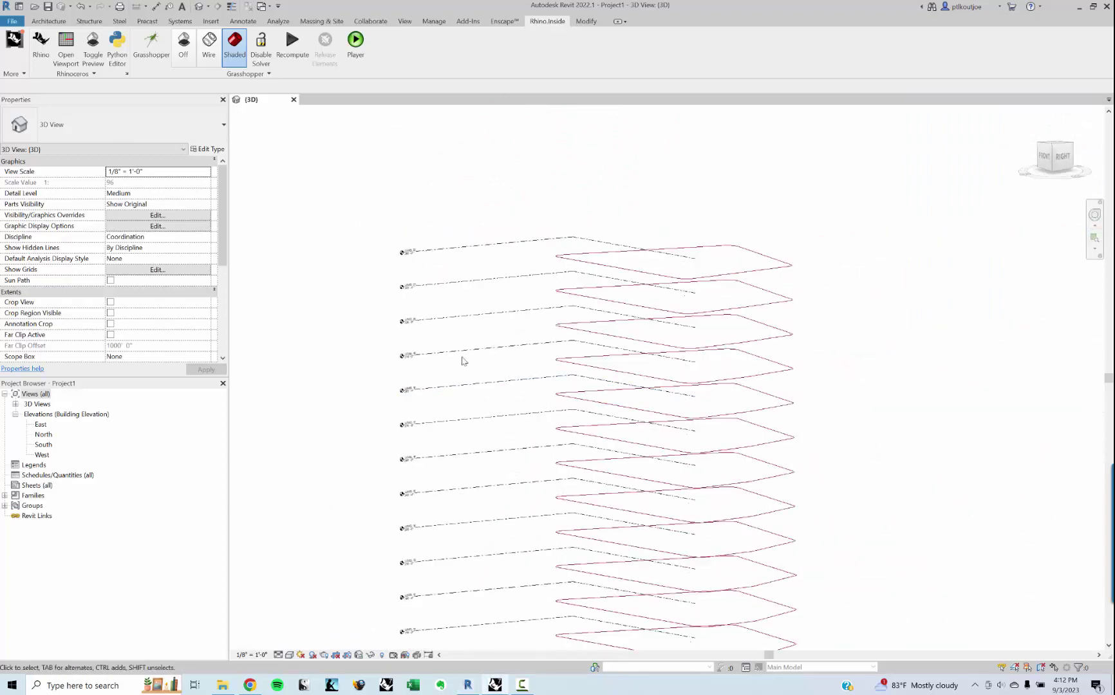
Step: Examine the level spacing and numbering over the full height of the building, from the podium floors to the tower top
shift+middle_drag(462, 361, 499, 466)
scroll(521, 451, up, 5)
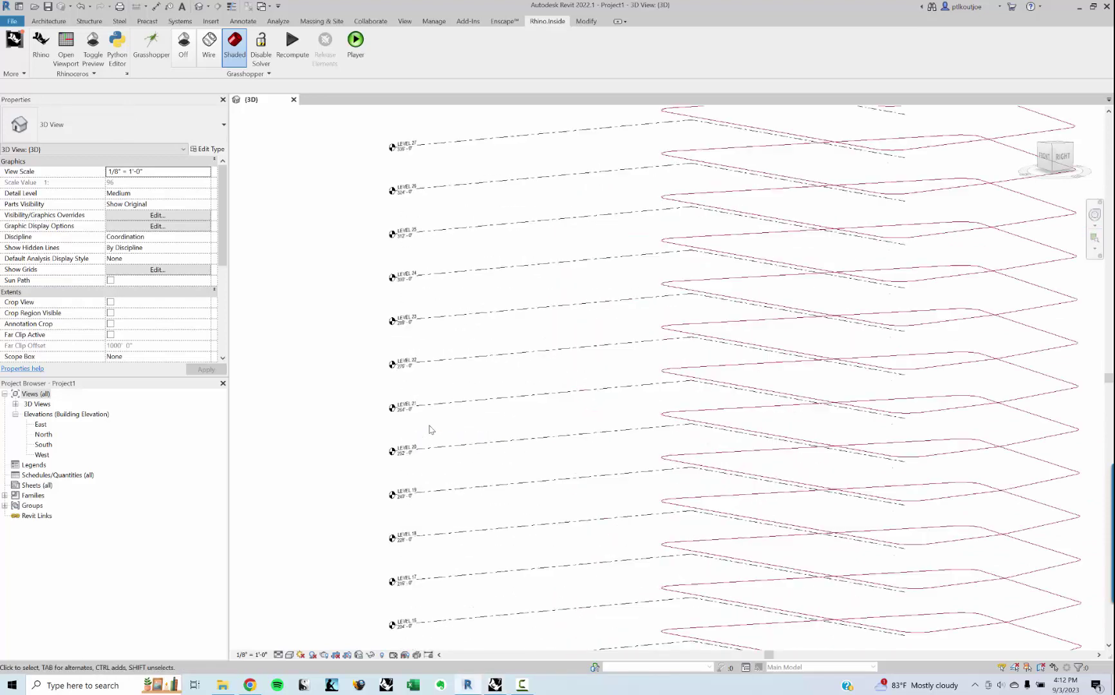
scroll(480, 461, down, 10)
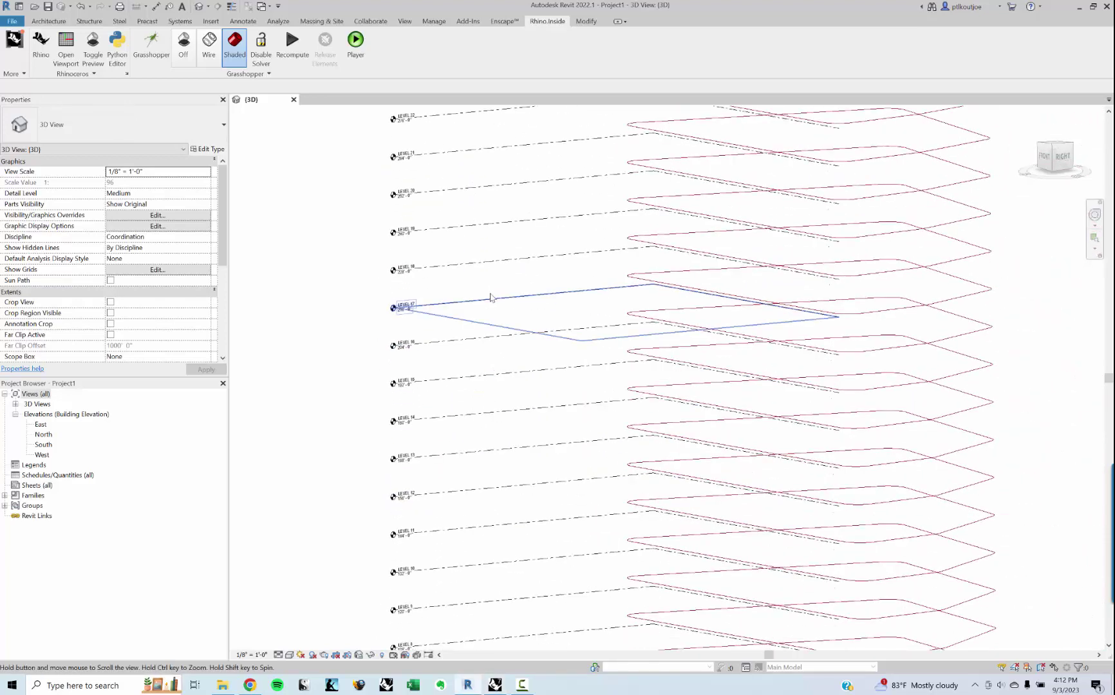
scroll(606, 413, up, 3)
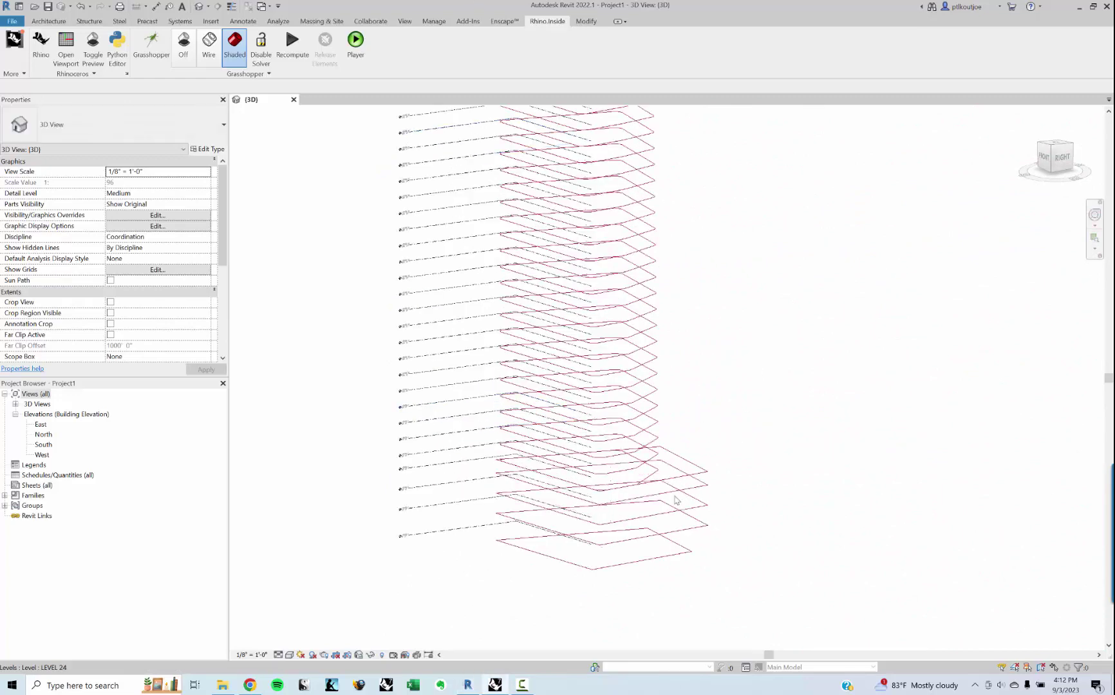
mouse_move(677, 501)
shift+middle_down()
mouse_move(700, 485)
mouse_move(727, 488)
mouse_move(702, 523)
mouse_move(670, 522)
shift+middle_up()
scroll(416, 520, up, 2)
scroll(456, 264, down, 3)
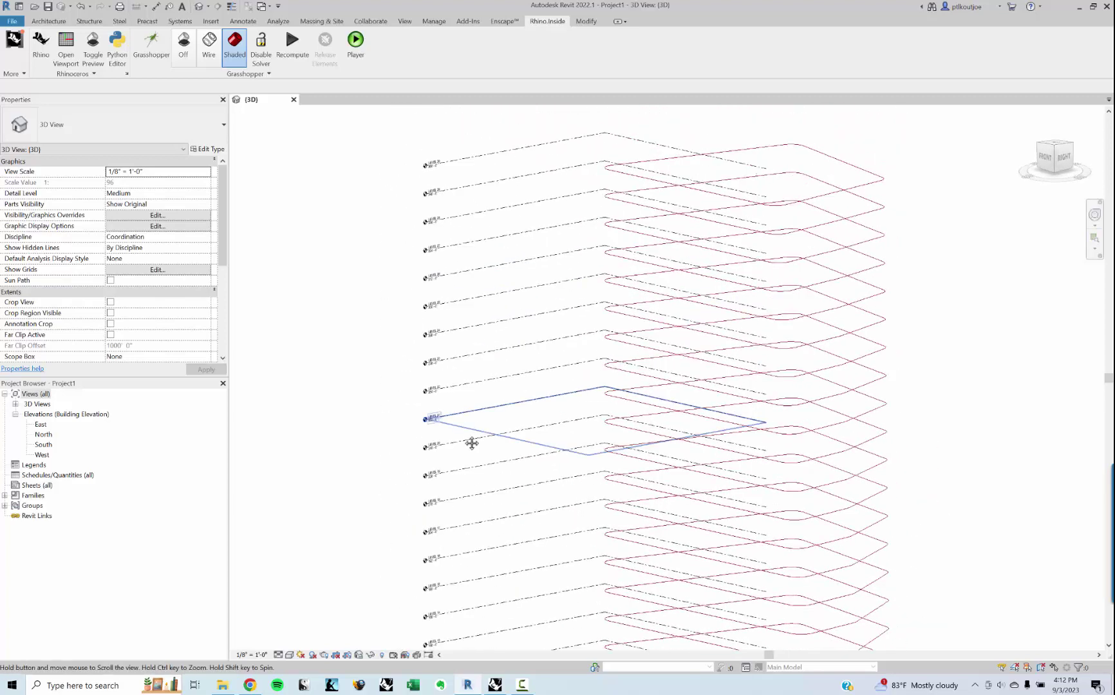
scroll(438, 287, up, 3)
scroll(440, 291, down, 3)
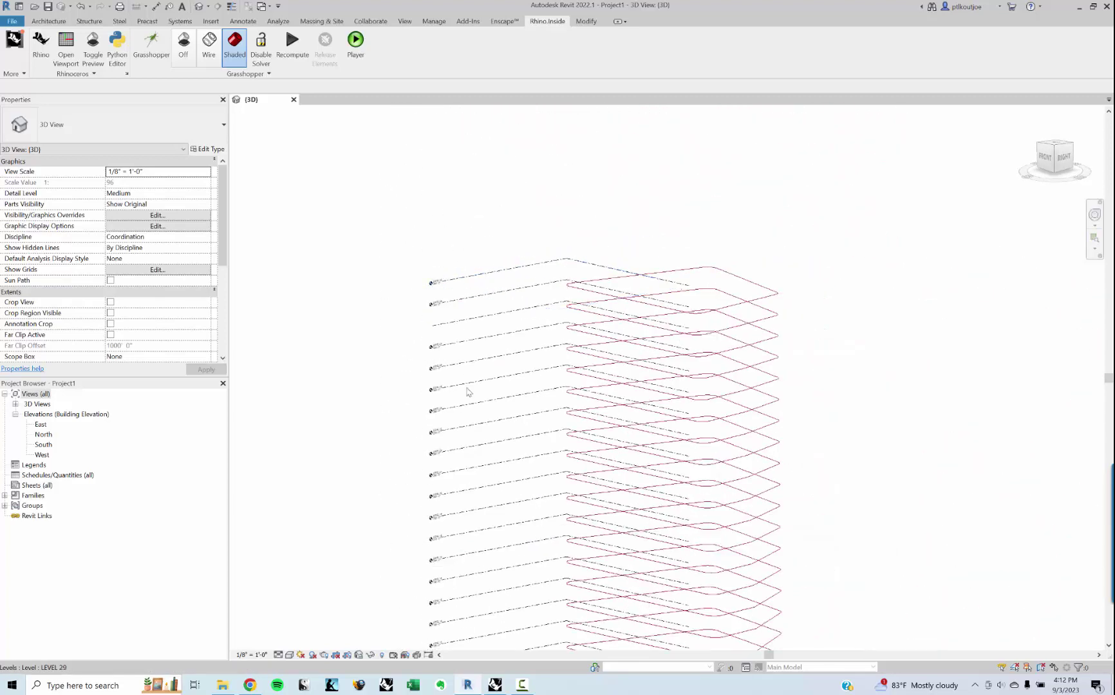
scroll(506, 528, up, 4)
scroll(500, 529, up, 2)
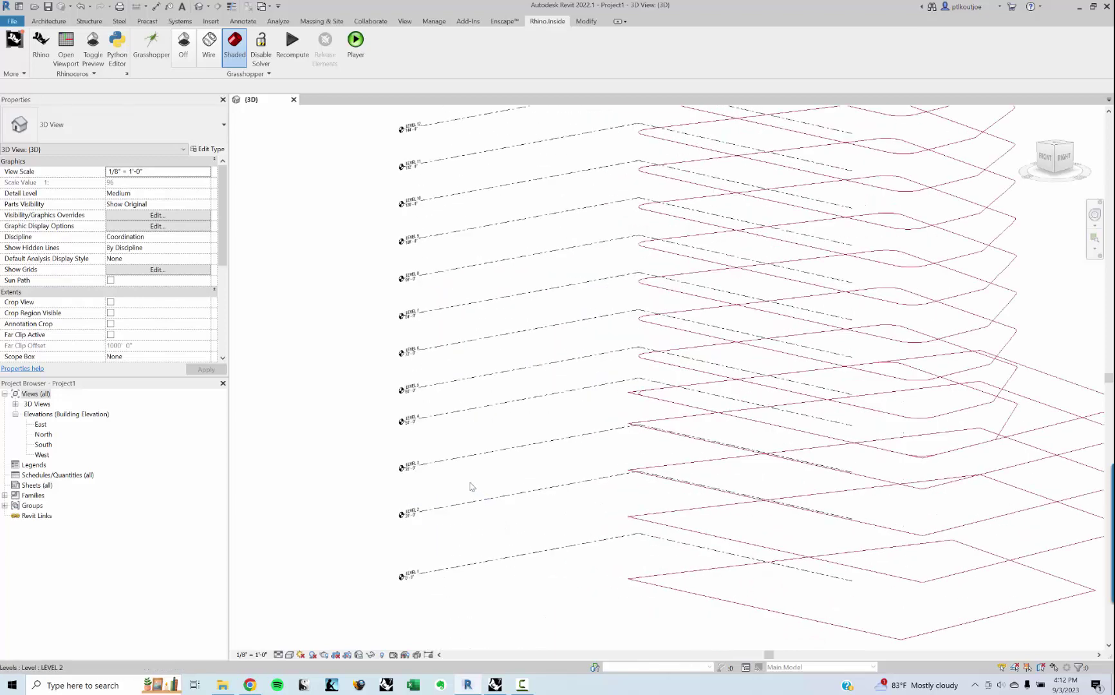
middle_drag(440, 322, 562, 486)
scroll(449, 368, down, 4)
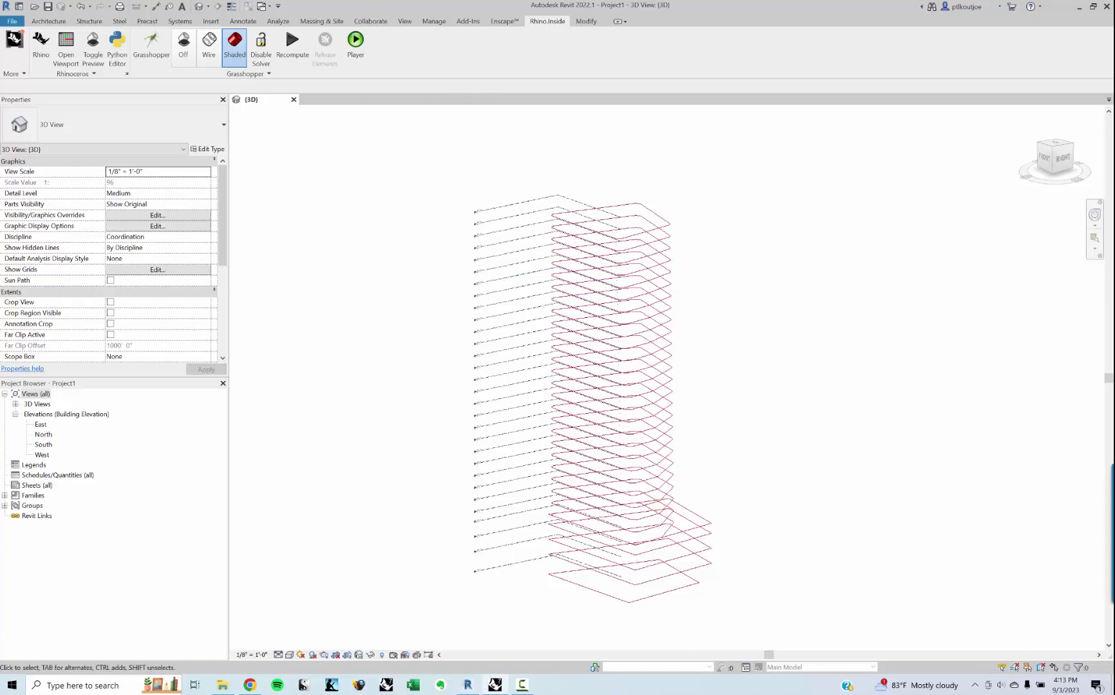
Step: Create floor plan views for LEVEL 1 through LEVEL 29, dismissing the save reminder without saving
middle_drag(521, 208, 503, 198)
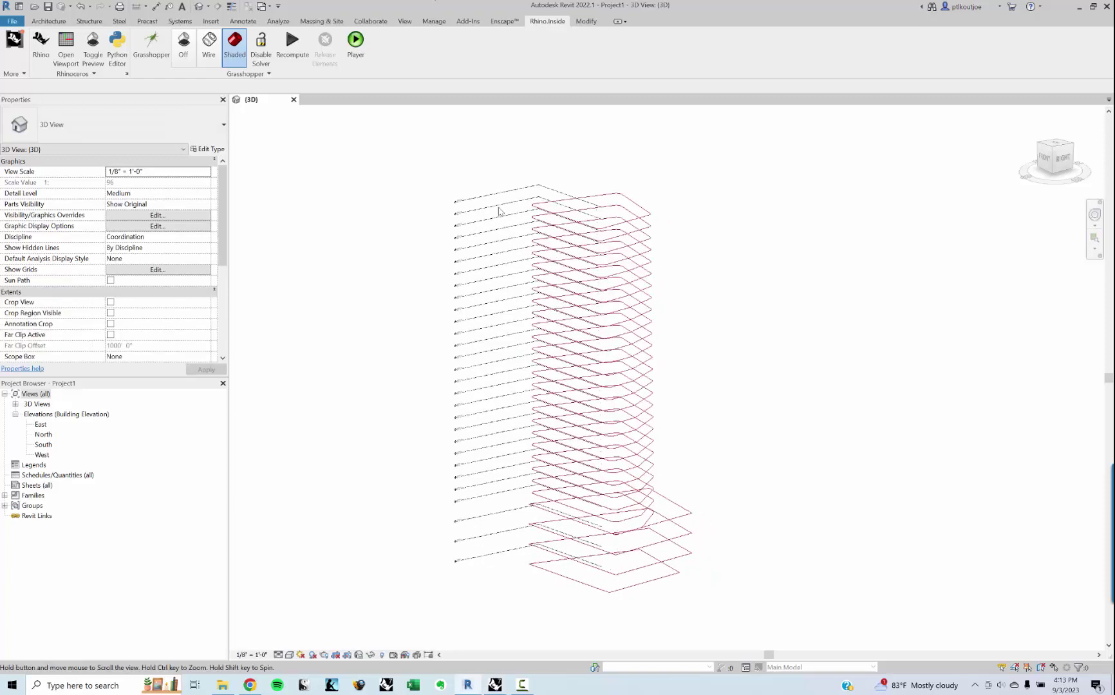
click(409, 23)
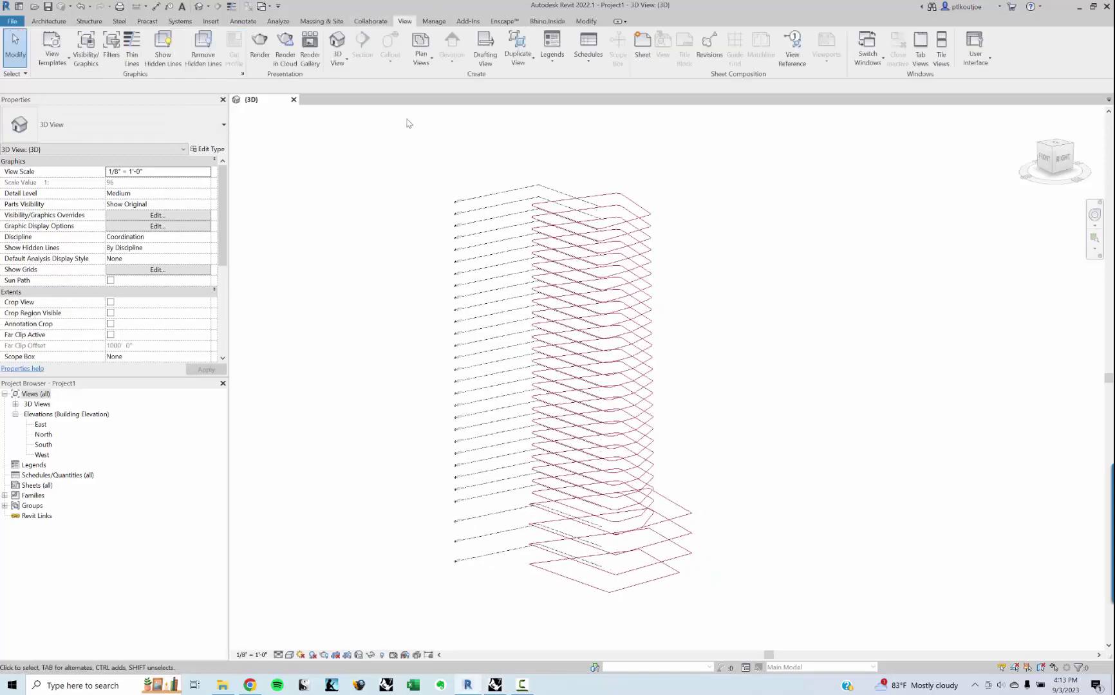
click(422, 67)
click(448, 79)
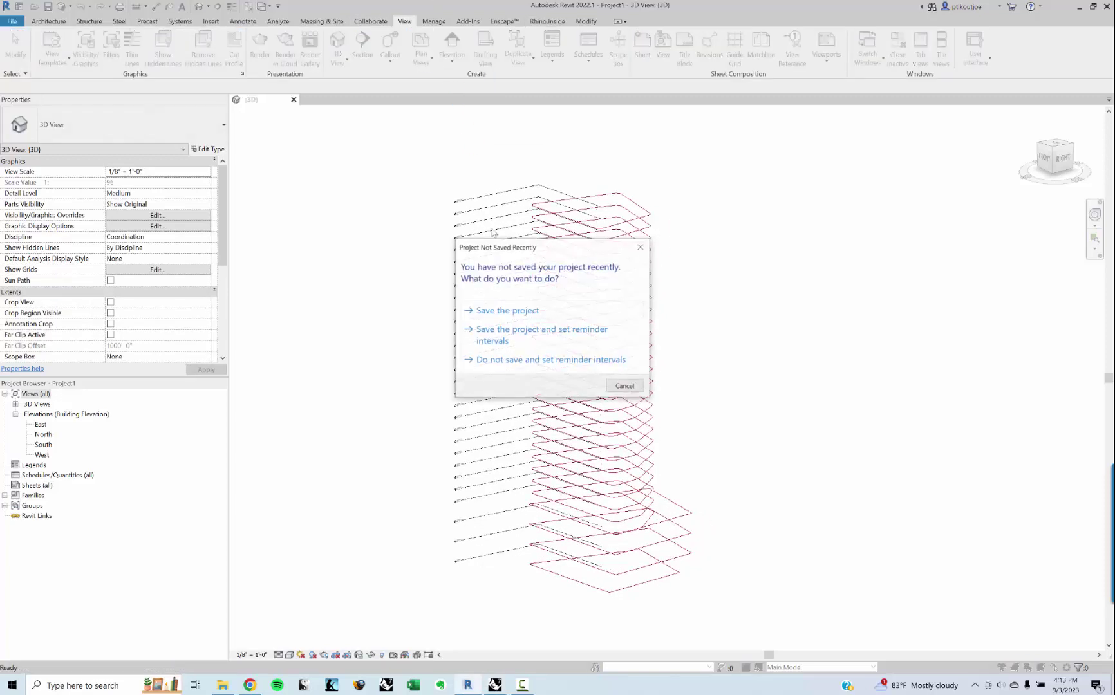
click(622, 387)
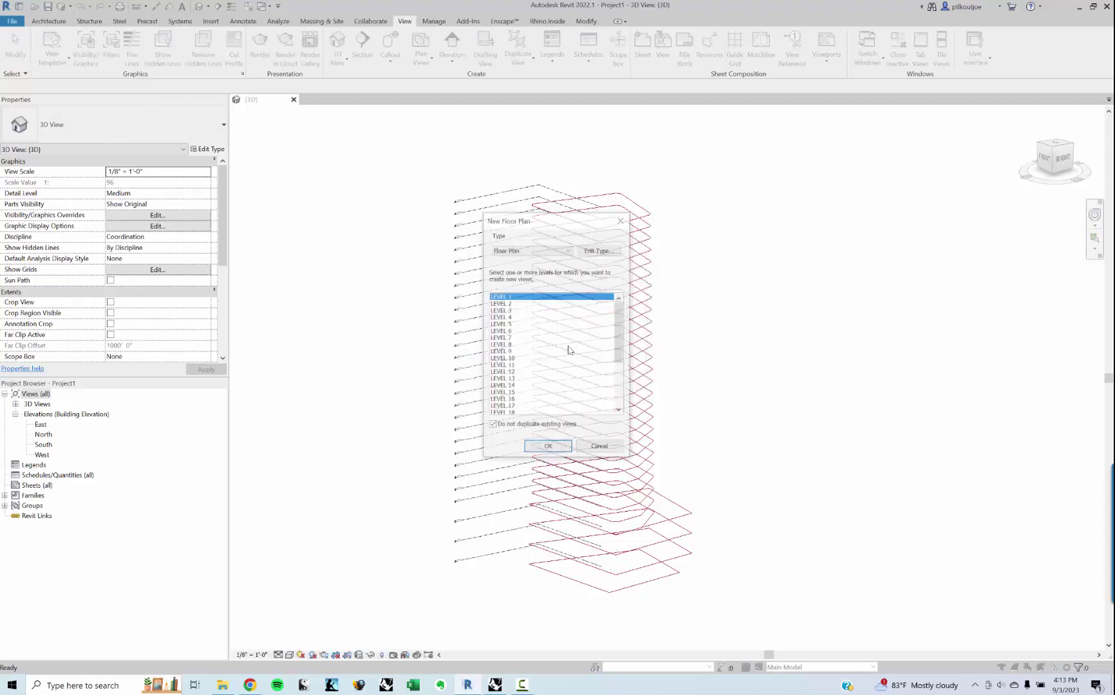
scroll(564, 344, down, 4)
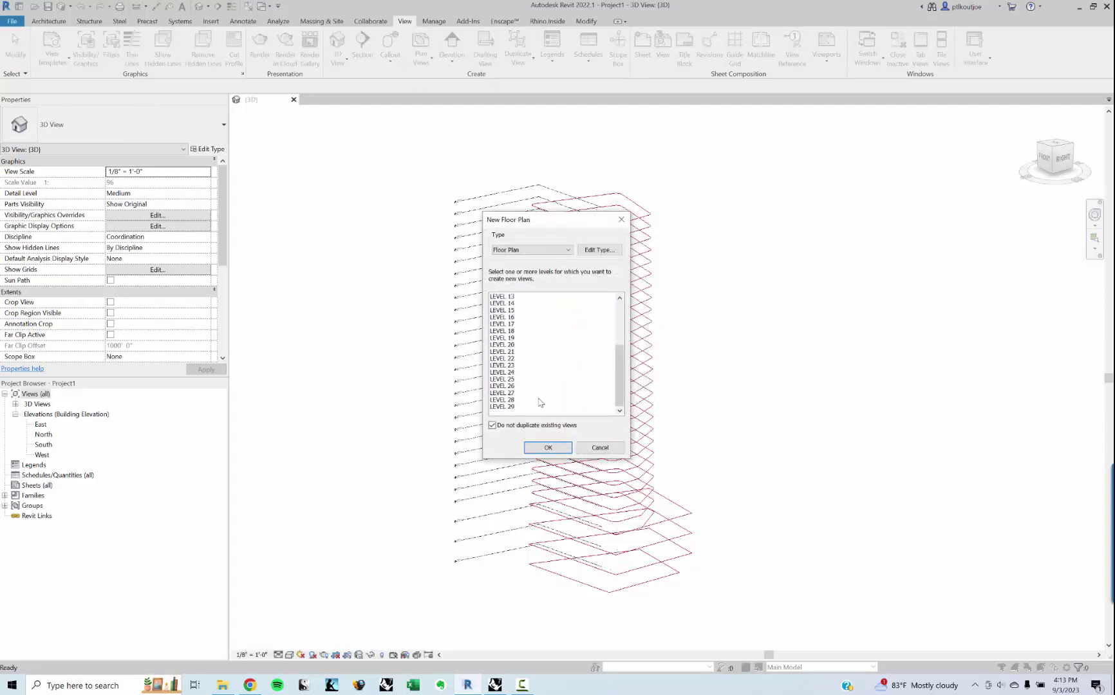
shift+click(539, 406)
click(548, 451)
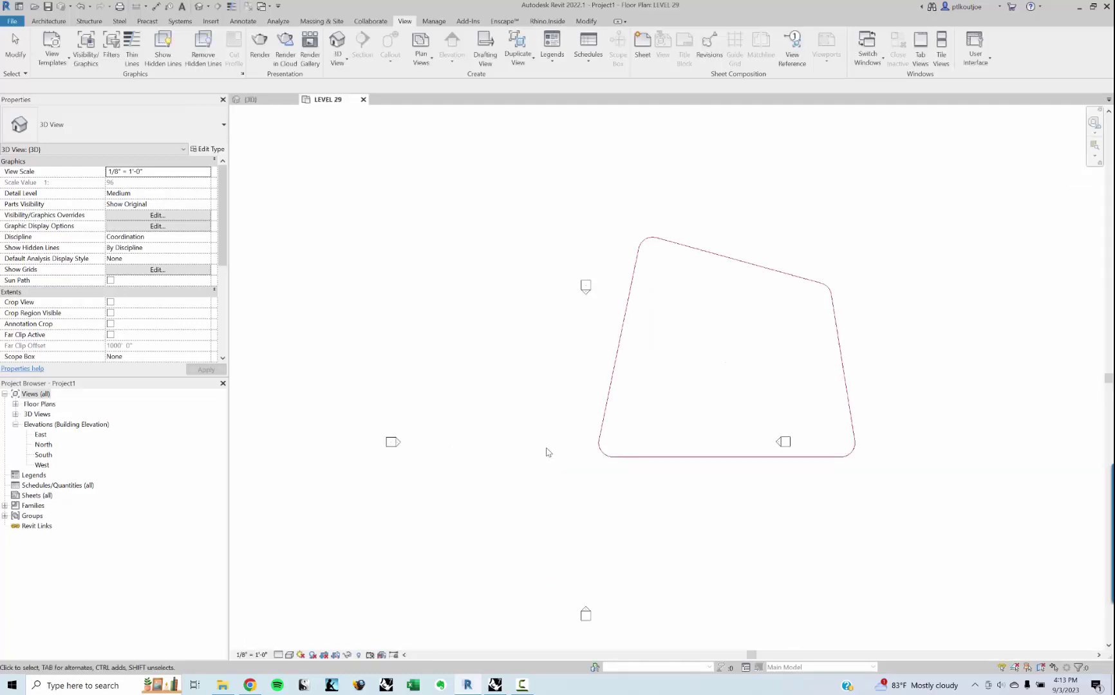
Step: Expand the project's floor plans and open LEVEL 9, LEVEL 14 and LEVEL 25 to examine their floor outlines
double_click(23, 405)
click(508, 369)
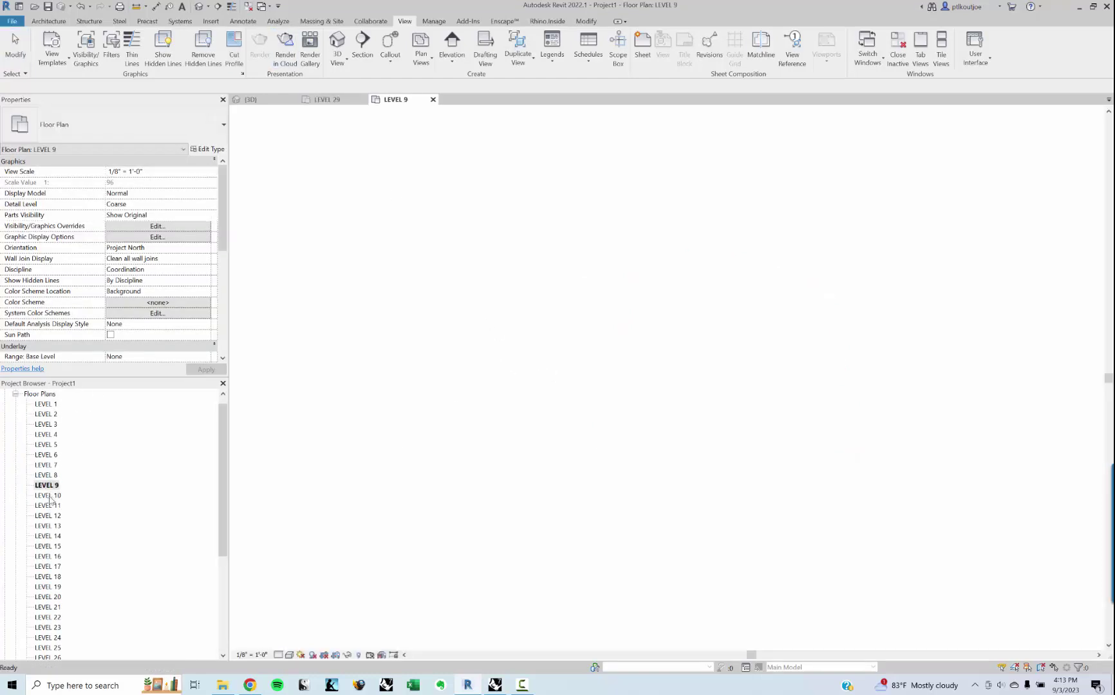
double_click(47, 536)
scroll(72, 522, down, 3)
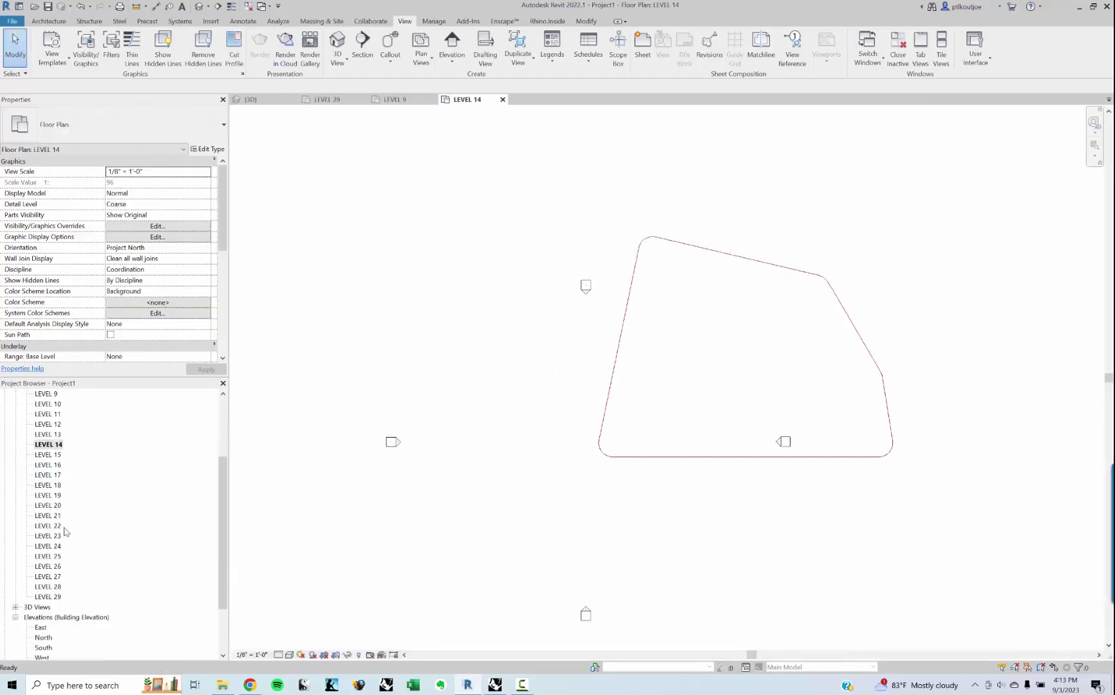
double_click(47, 546)
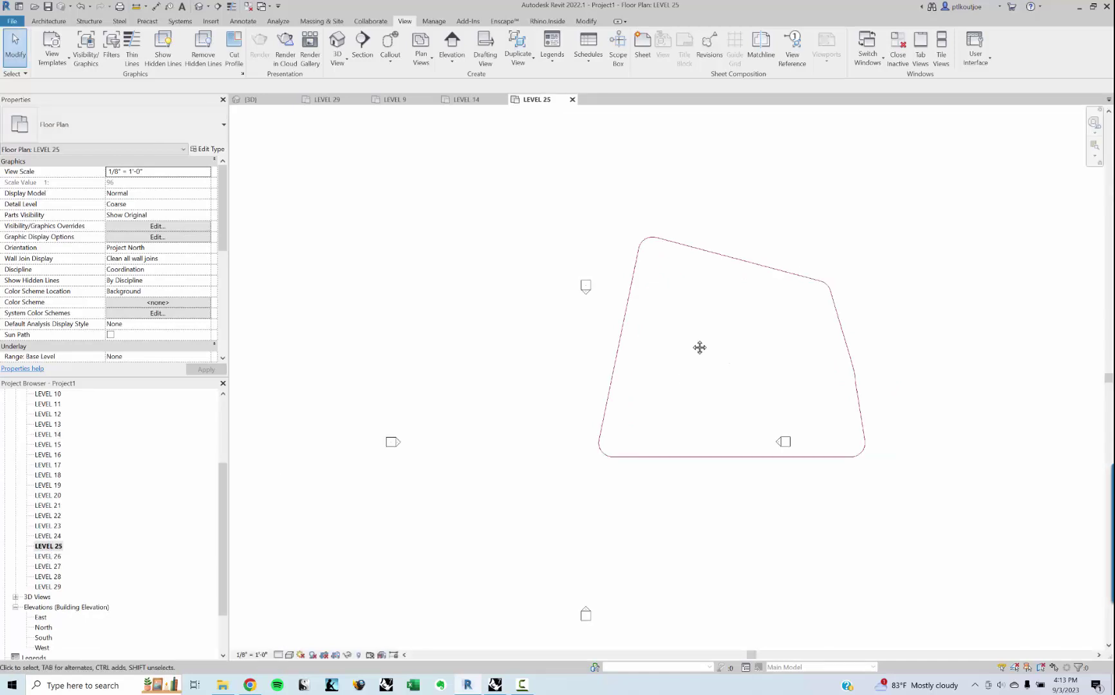
middle_drag(699, 346, 658, 357)
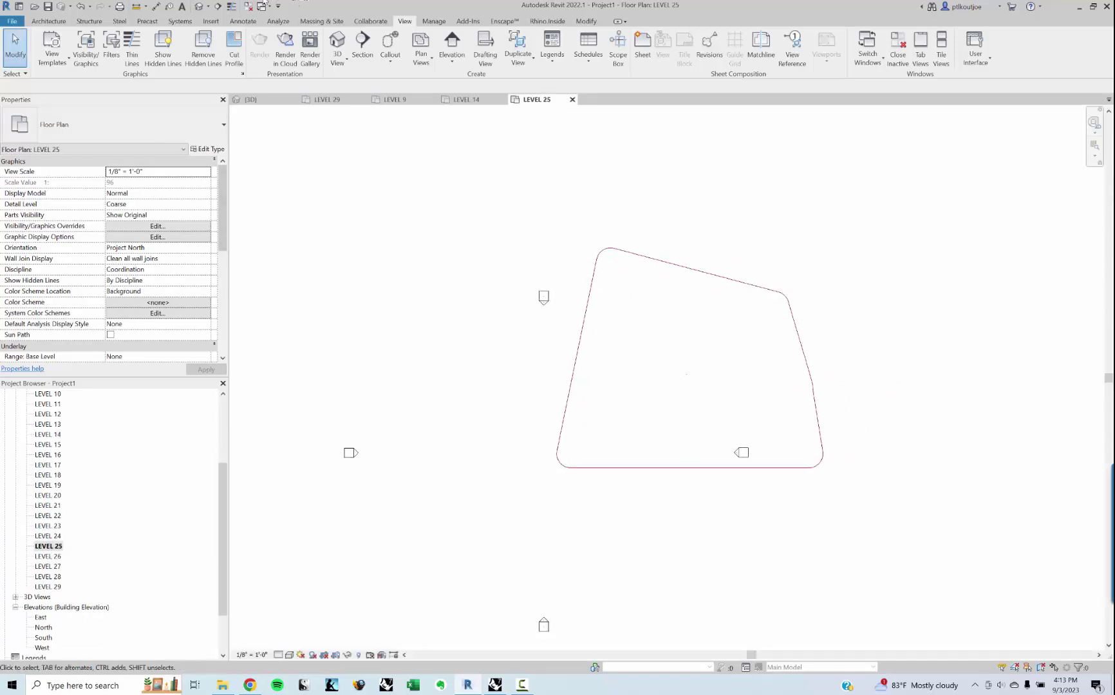
Step: Return to the default 3D view and examine the stacked levels and floor outlines from another angle
click(199, 6)
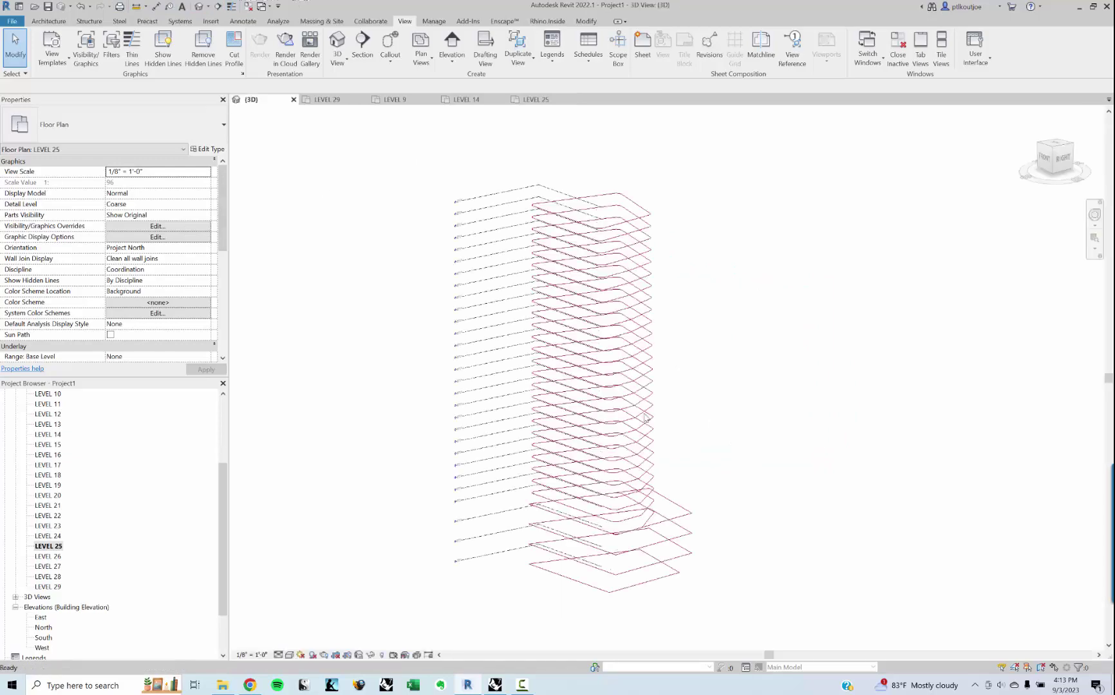
shift+middle_drag(737, 414, 749, 458)
scroll(716, 541, up, 1)
drag(726, 605, 674, 456)
shift+middle_drag(674, 456, 715, 340)
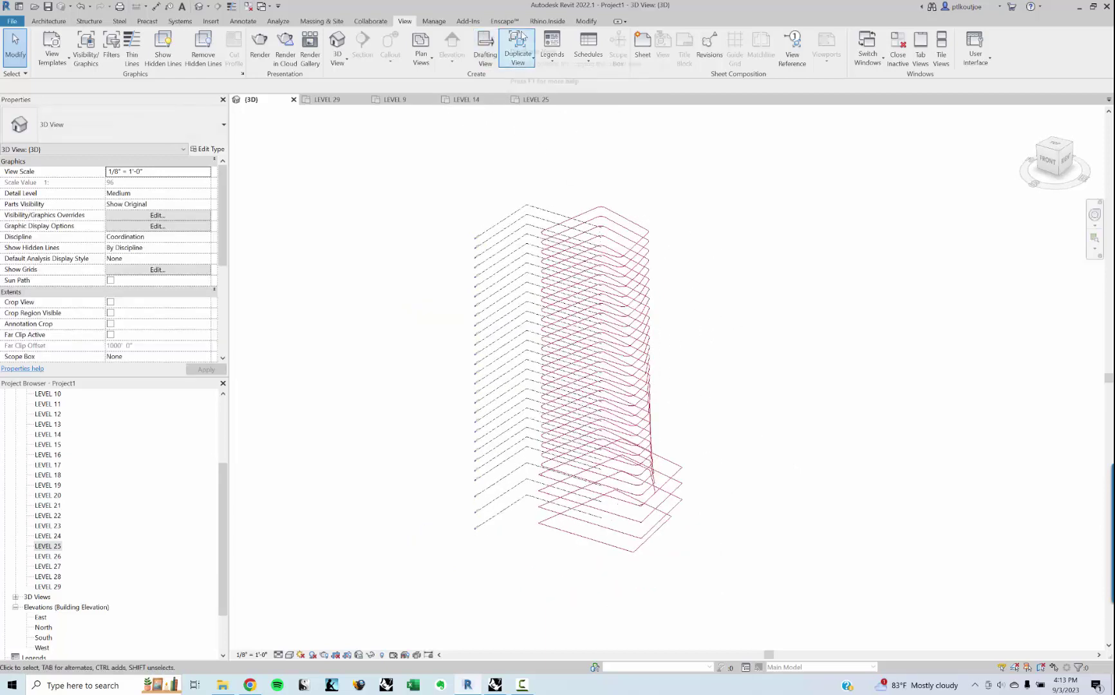
Step: Toggle the Grasshopper preview in the Revit 3D view between off and shaded to compare, and leave it off to examine the levels alone
click(552, 21)
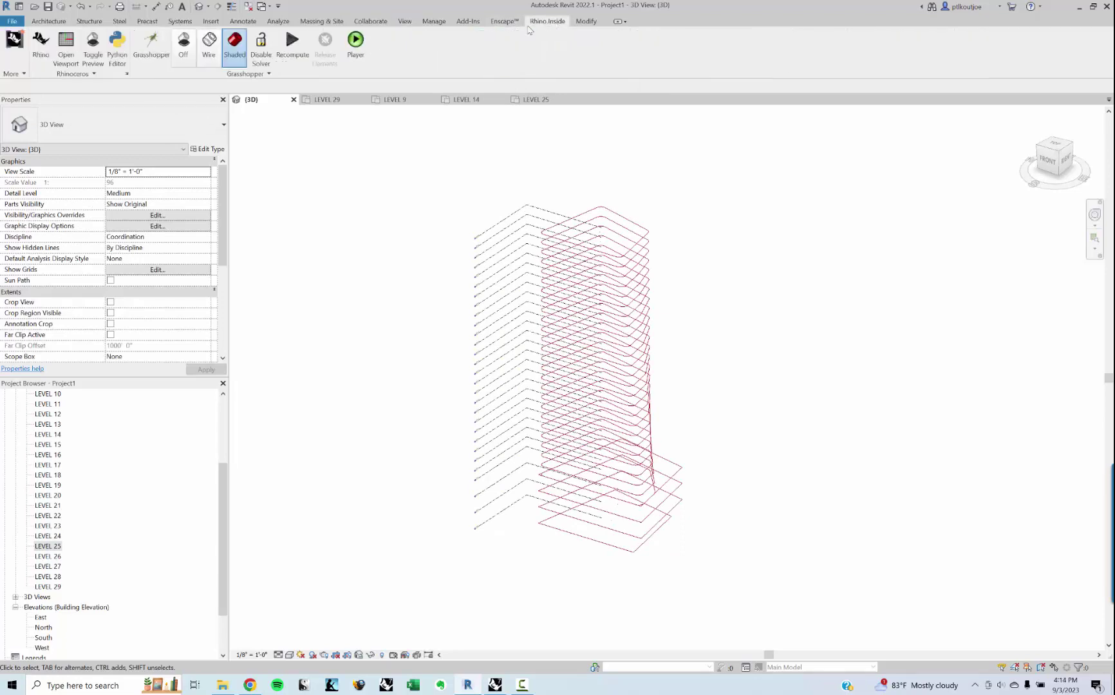
click(188, 58)
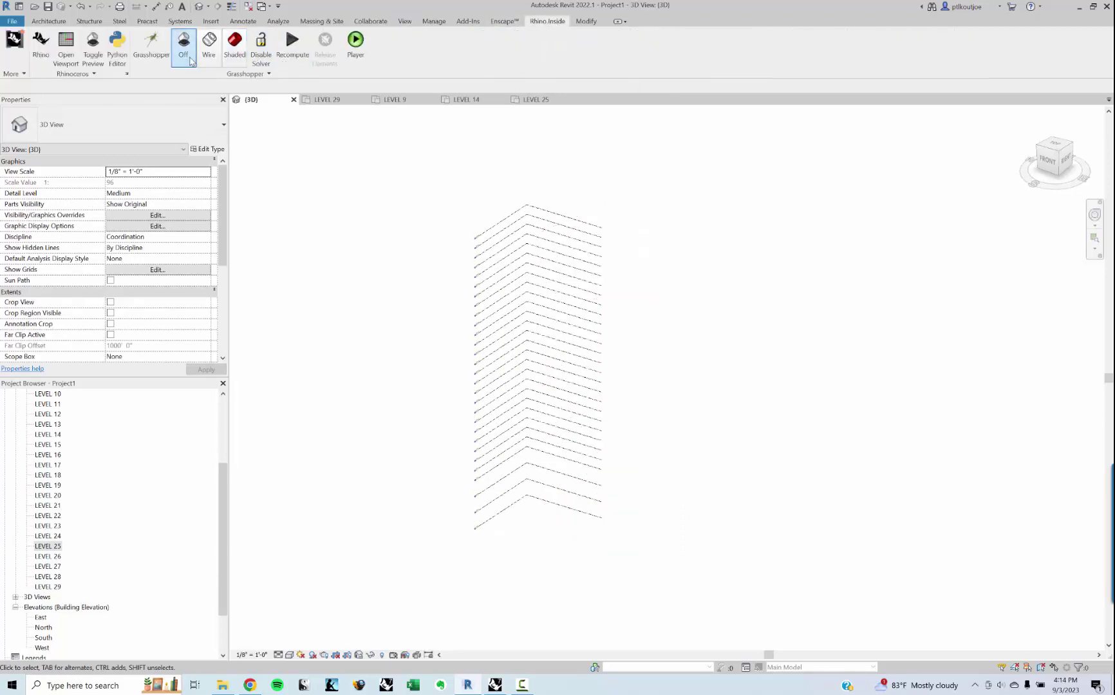
click(235, 47)
click(185, 56)
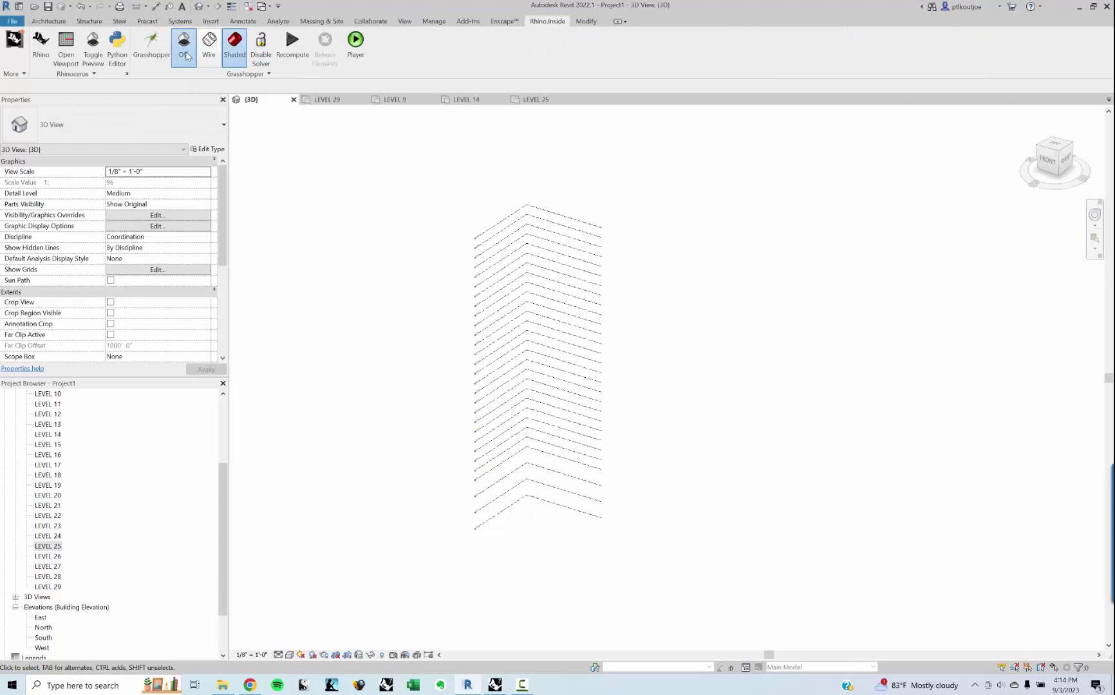
click(234, 47)
shift+middle_drag(759, 418, 752, 441)
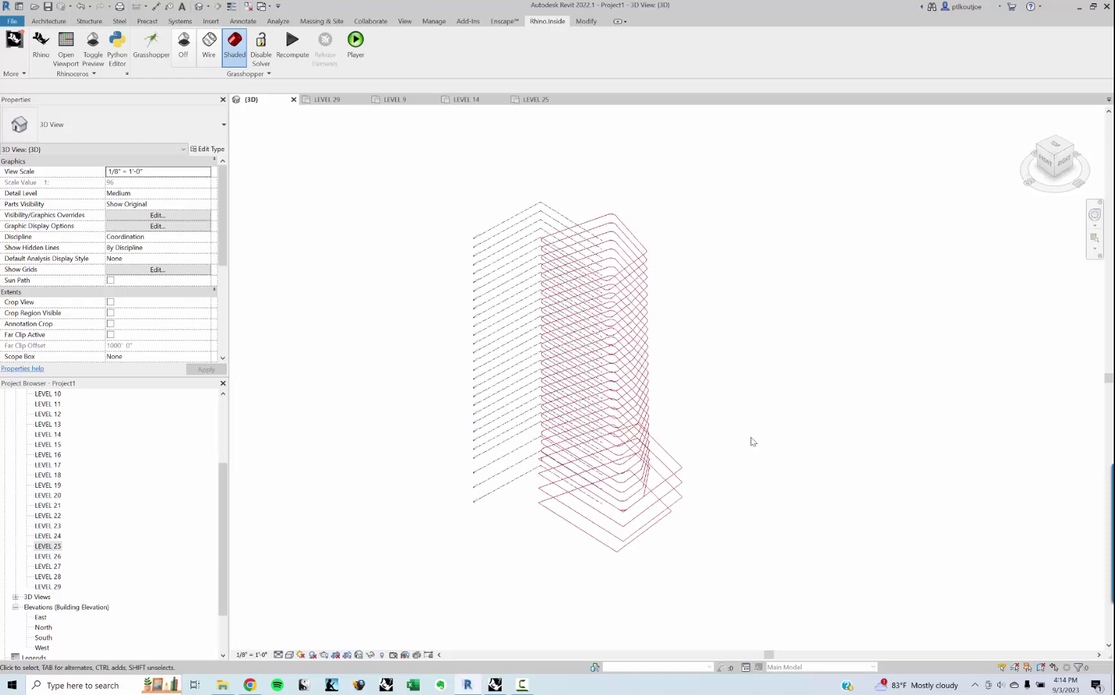
click(184, 46)
mouse_move(710, 418)
shift+middle_down()
mouse_move(750, 438)
mouse_move(645, 417)
shift+middle_up()
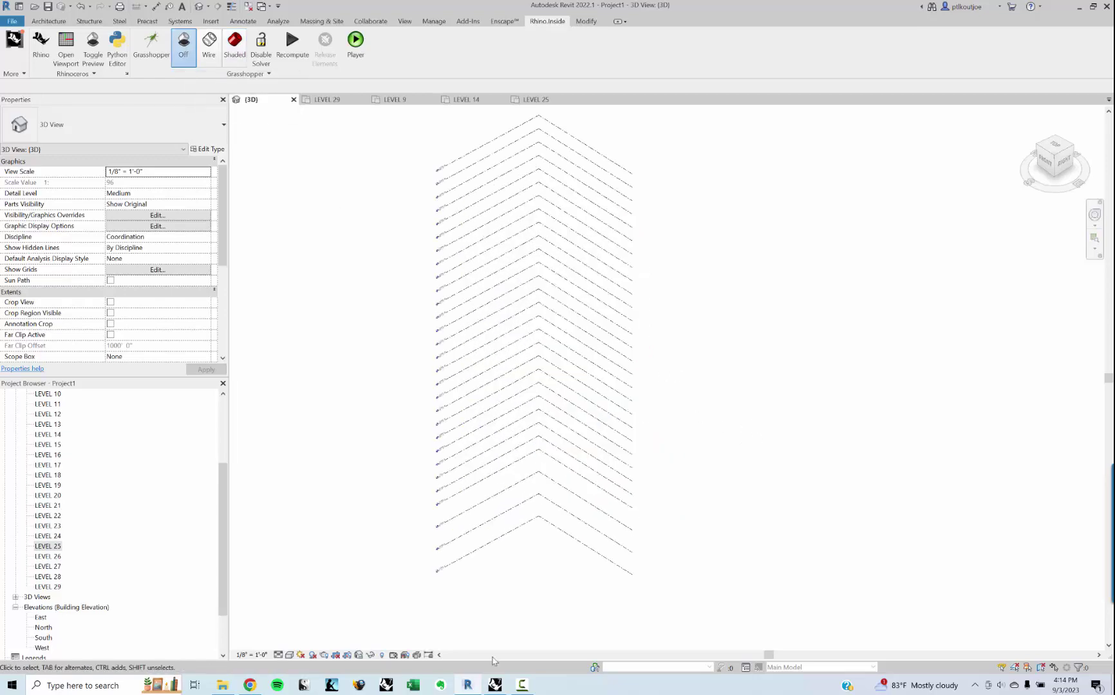
Step: Switch to Rhino, move its window up to fill the screen, and bring up the Grasshopper definition at the Level component
click(497, 686)
click(497, 687)
click(496, 687)
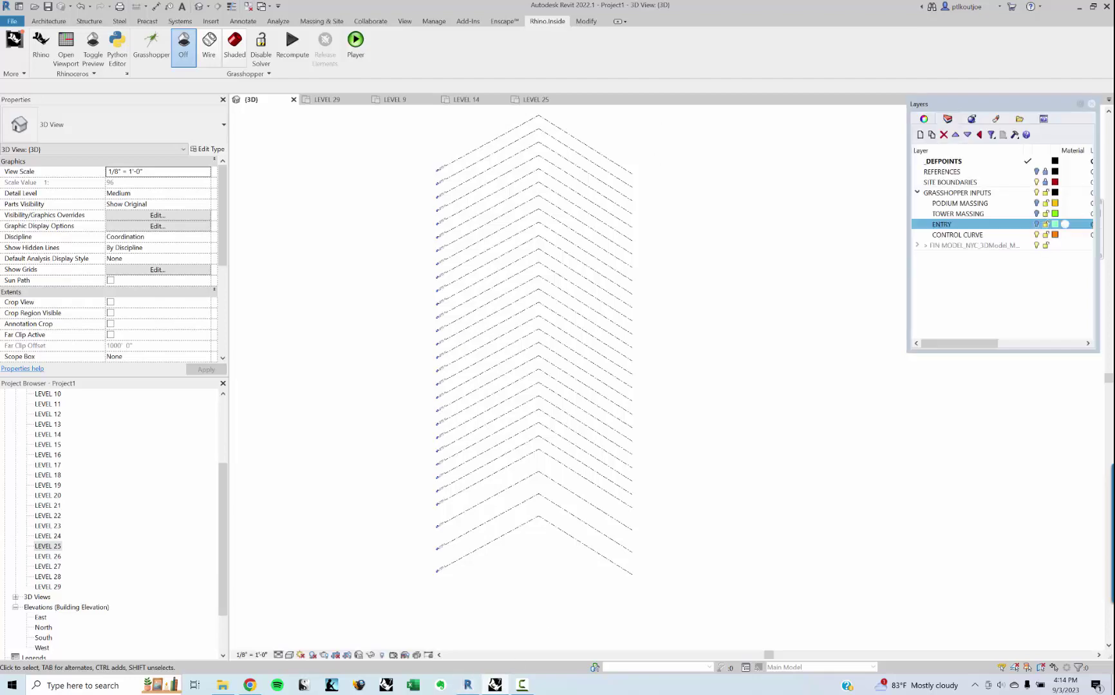
click(496, 687)
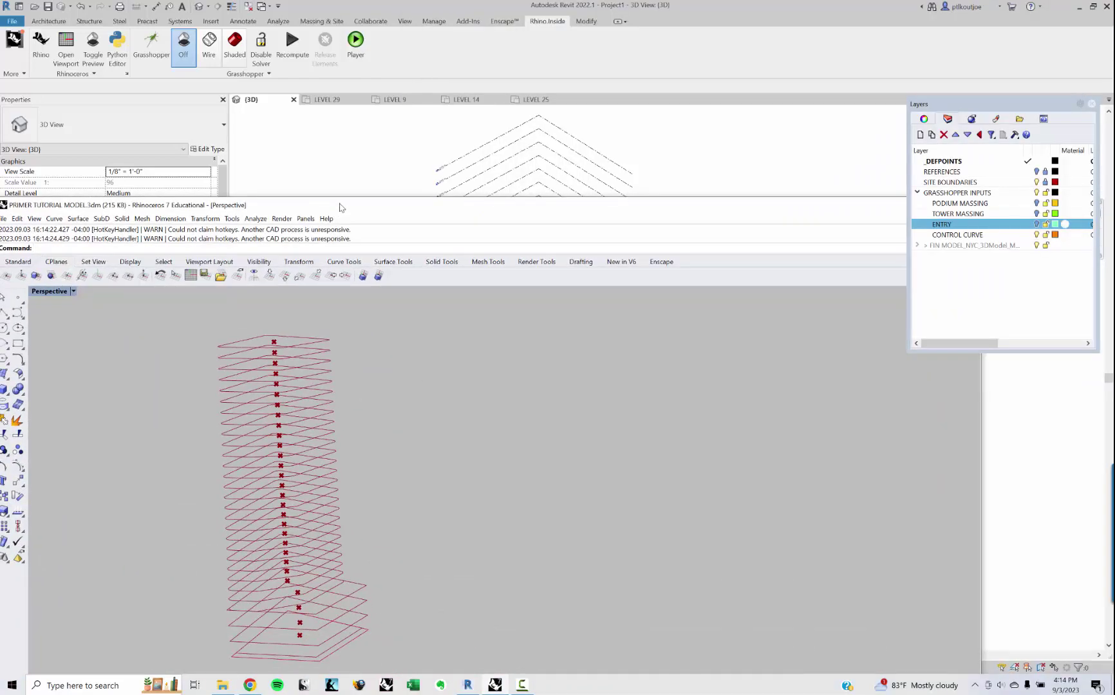
drag(340, 208, 309, 1)
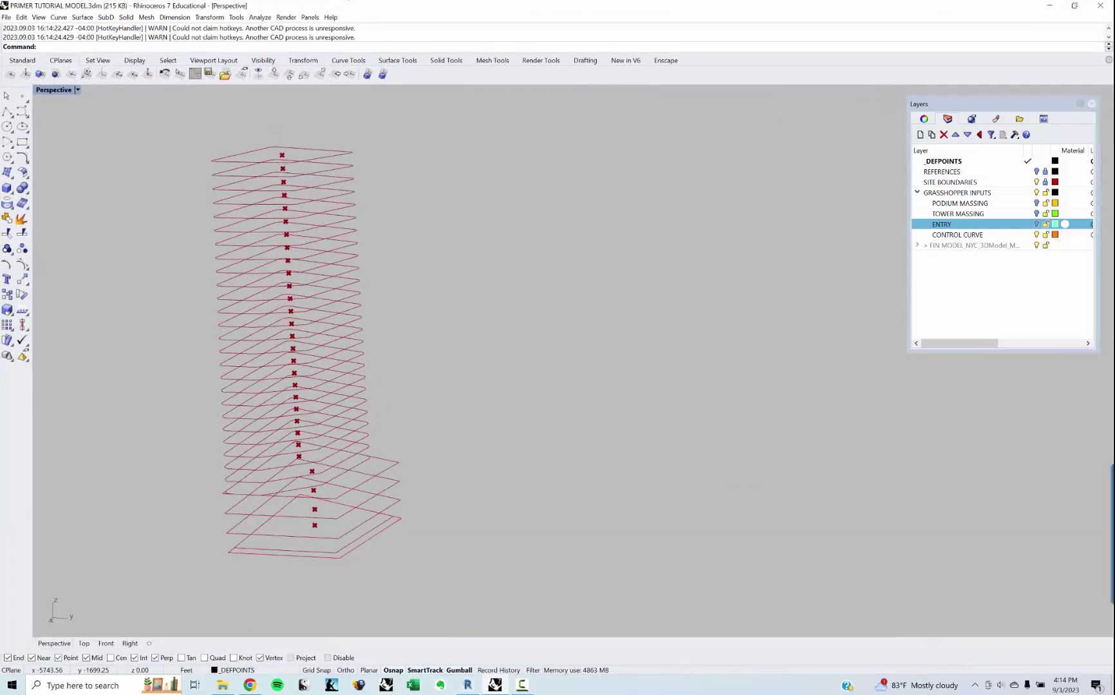
key(alt+Tab)
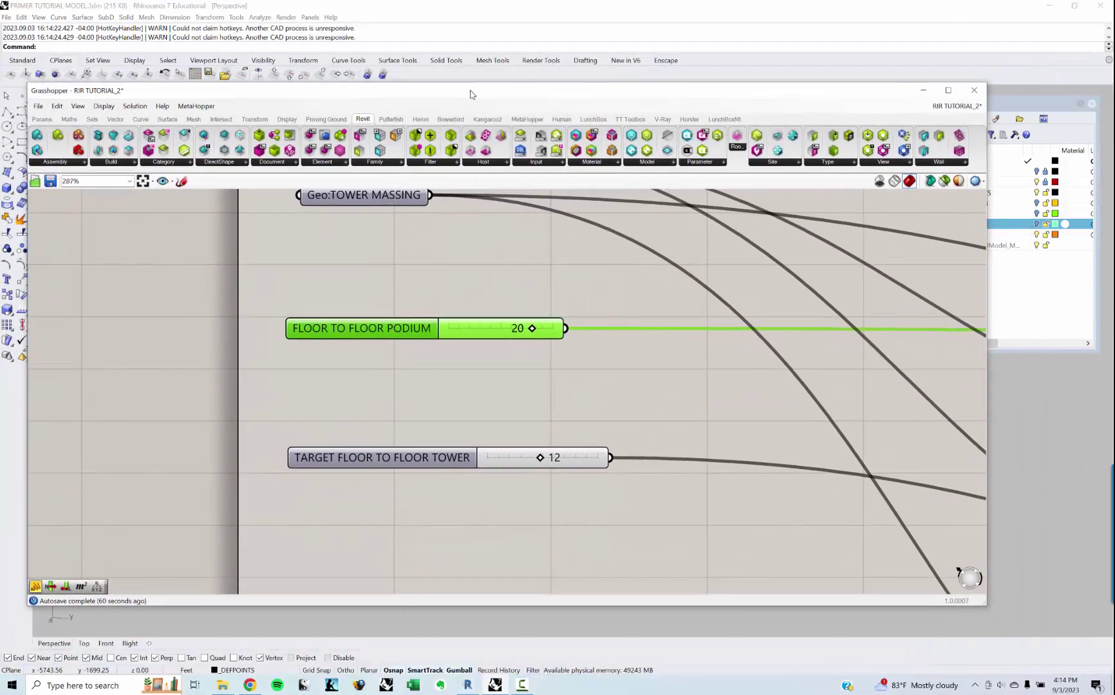
scroll(720, 354, down, 8)
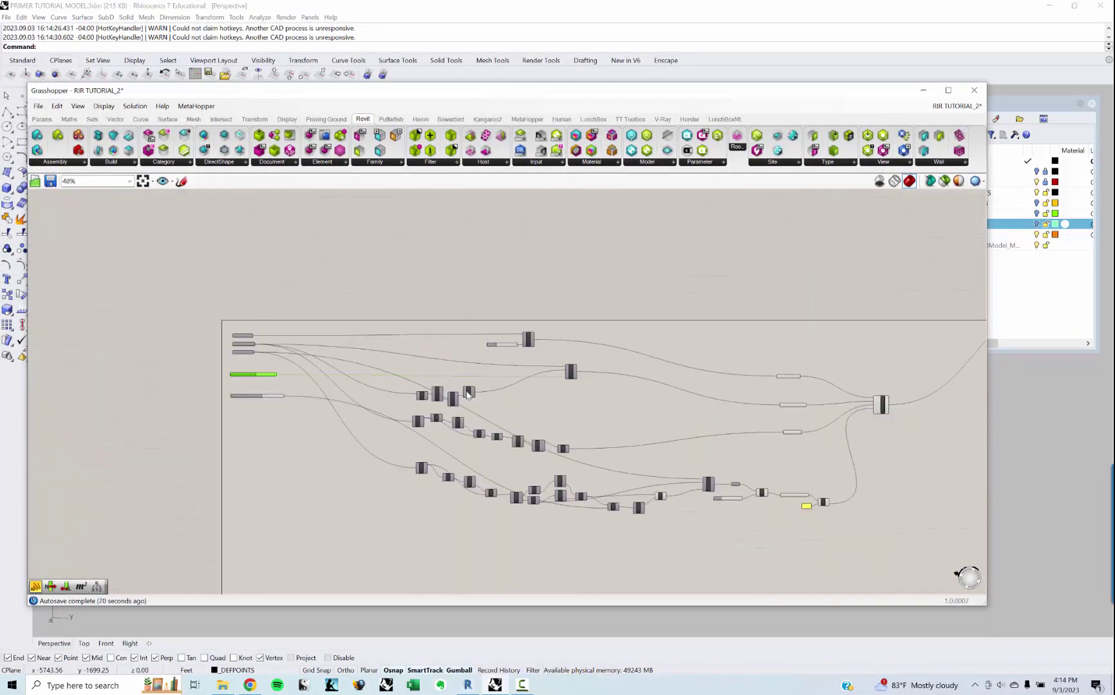
scroll(687, 398, up, 8)
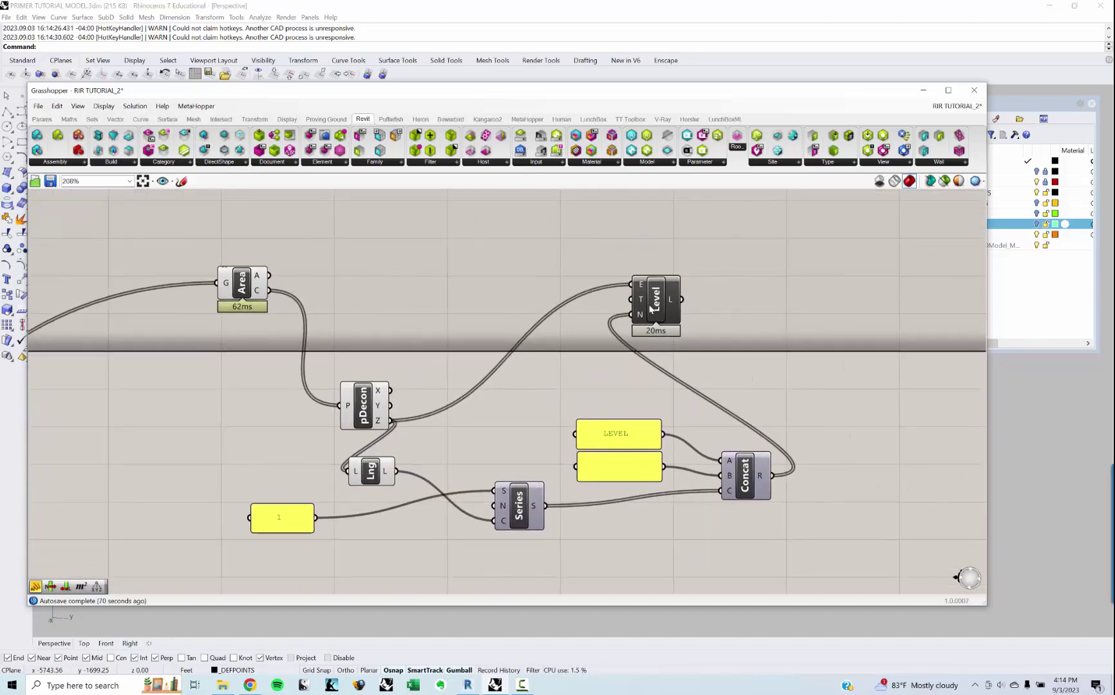
Step: Tidy the level-naming components by moving the Concat, its text panels and the Series closer to the list length component
scroll(750, 380, down, 2)
drag(776, 484, 626, 422)
click(611, 496)
drag(584, 472, 560, 472)
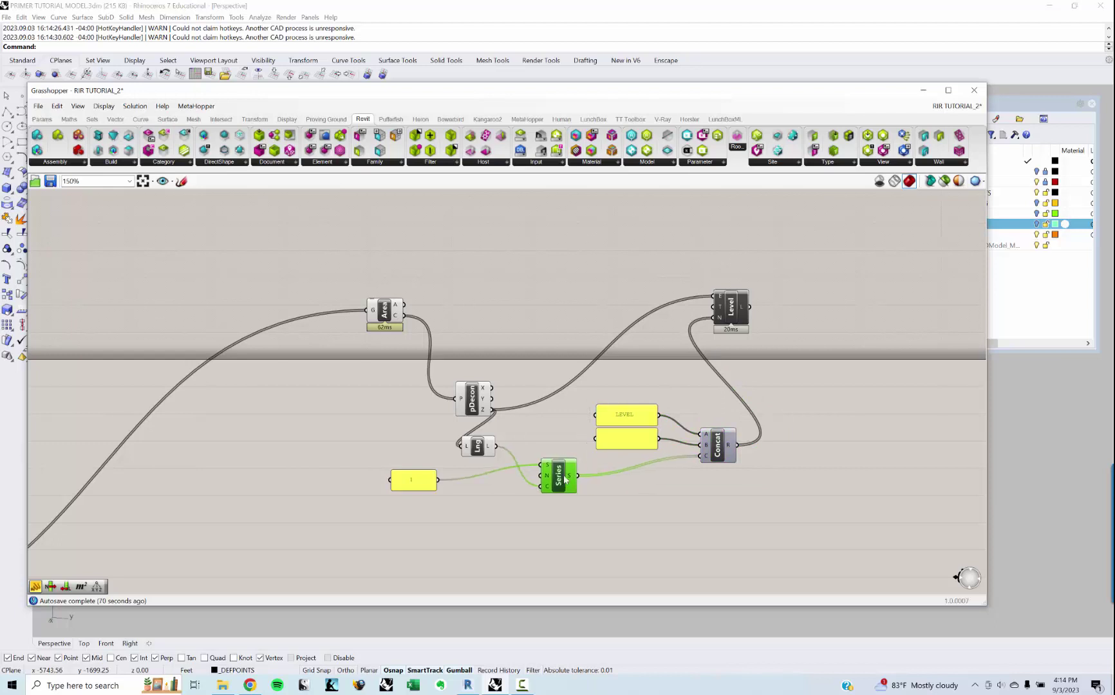
click(777, 391)
right_drag(777, 390, 728, 430)
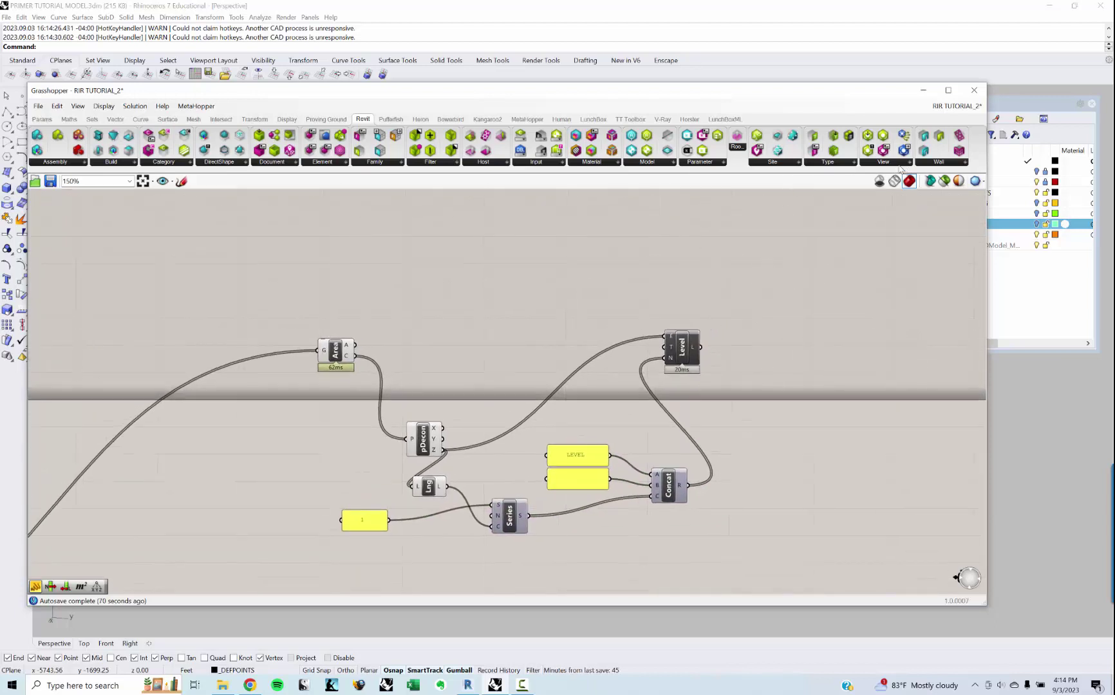
Step: Add a Revit Add Floor component to the canvas and place it above the Level component
click(118, 163)
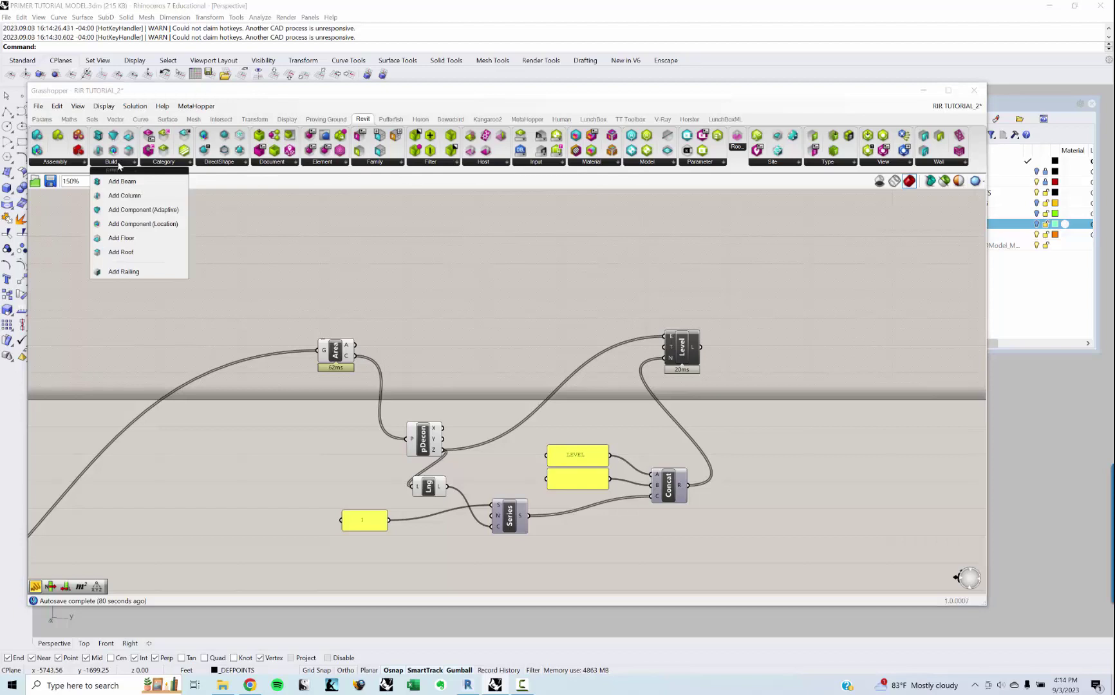
click(141, 238)
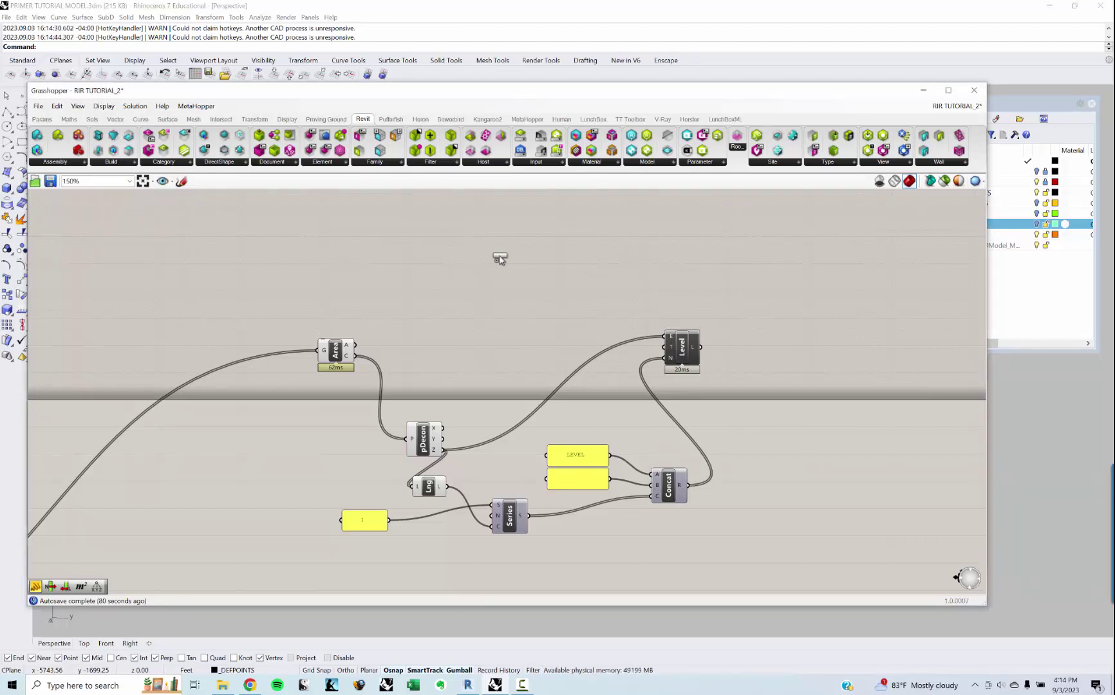
click(606, 268)
right_drag(606, 271, 569, 303)
drag(570, 302, 643, 316)
right_drag(555, 297, 586, 312)
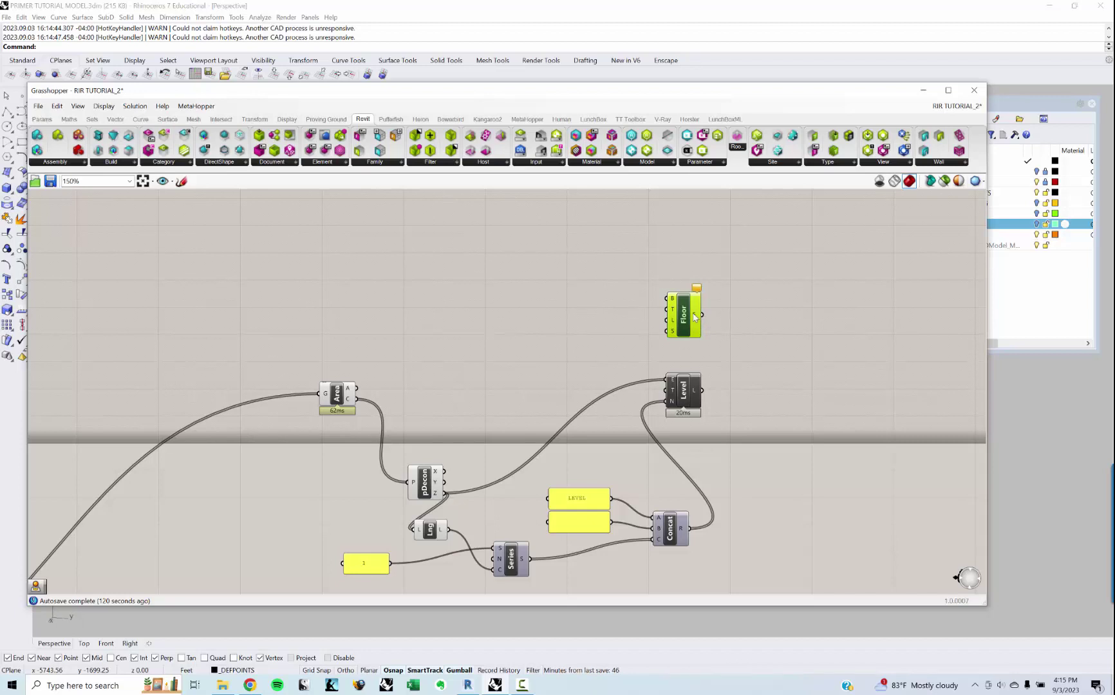
drag(671, 305, 718, 317)
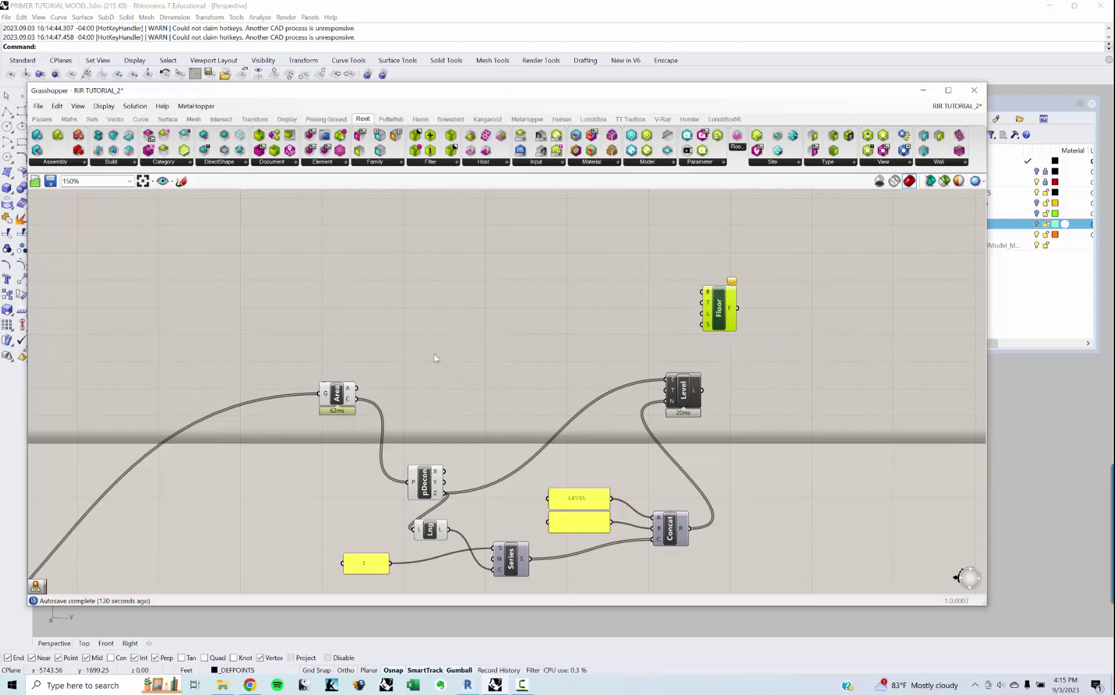
Step: Add a Curve parameter after Merge, transfer Merge's outgoing wire to the parameter, and connect Merge into it
right_drag(435, 356, 662, 331)
scroll(662, 331, down, 5)
scroll(454, 425, up, 3)
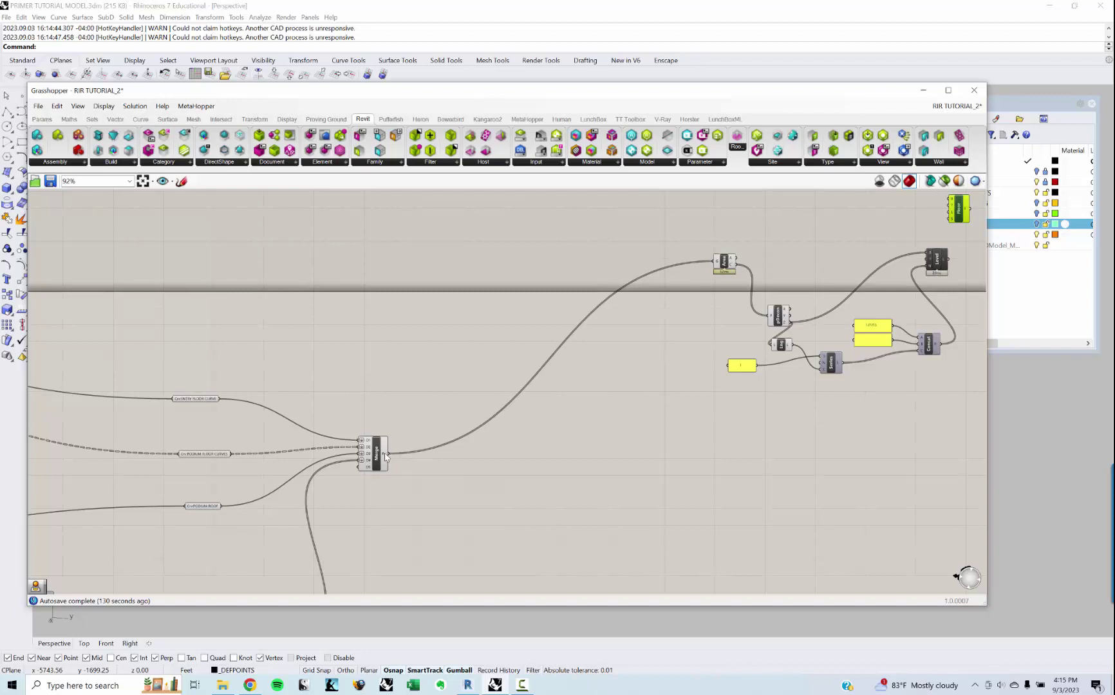
double_click(503, 324)
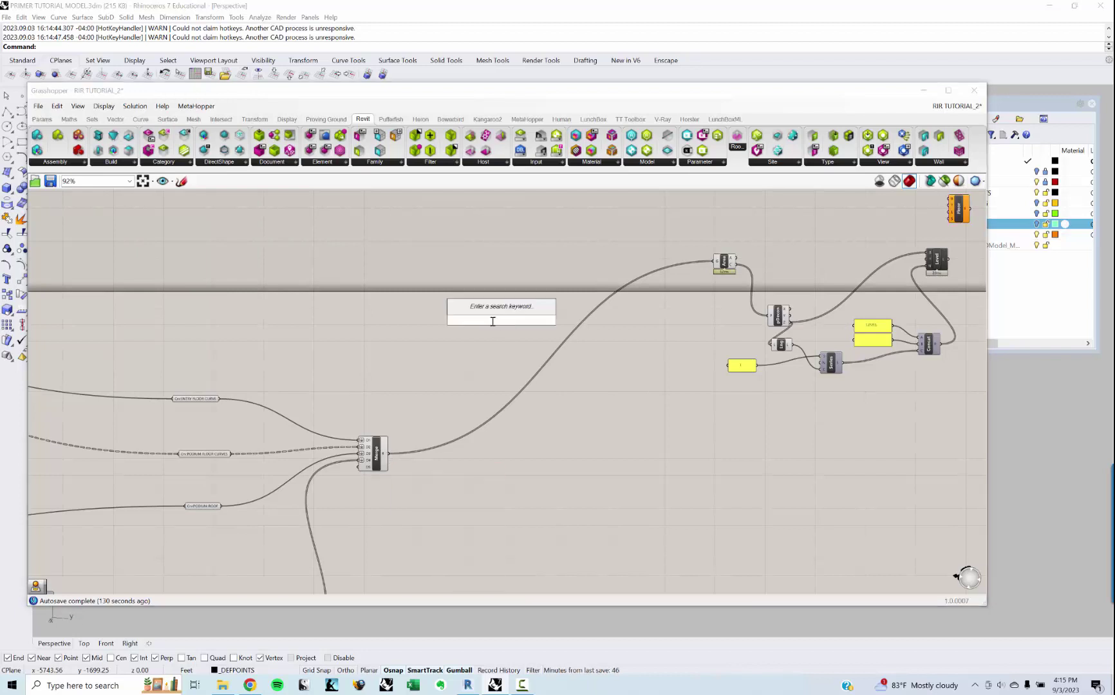
text(CRV)
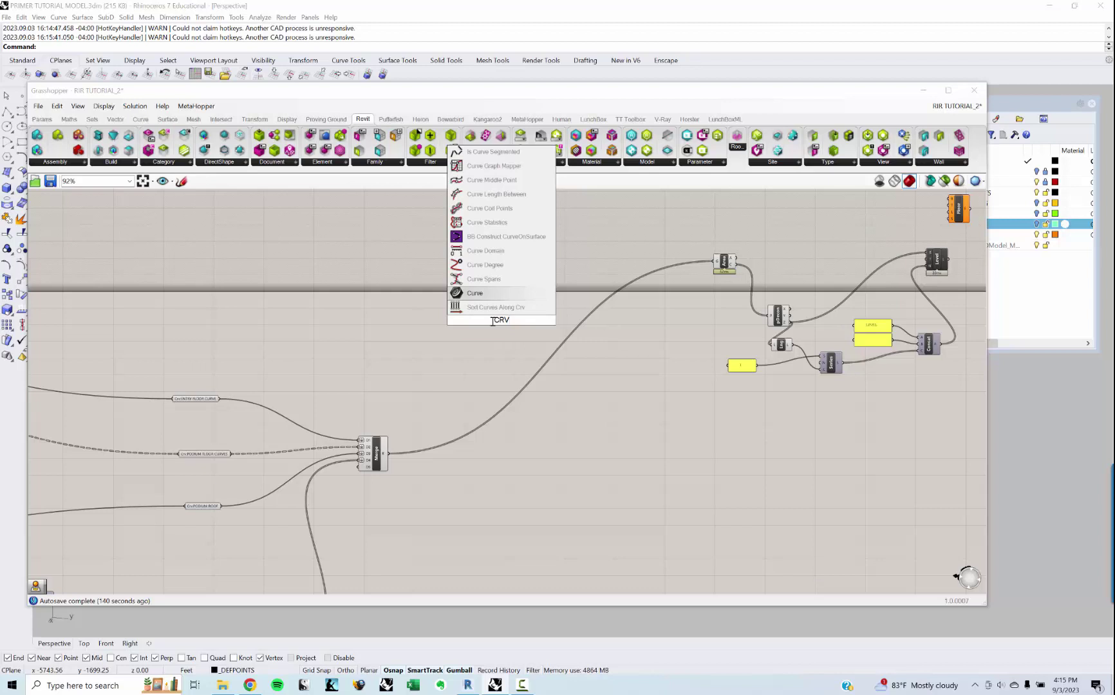
key(Return)
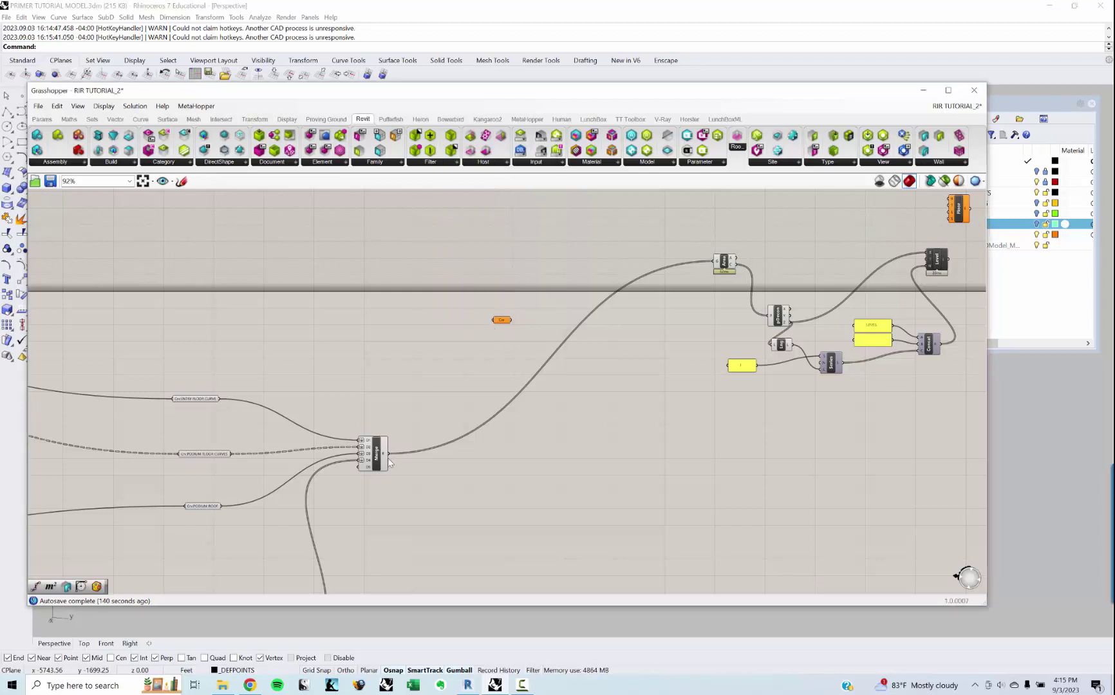
ctrl+shift+drag(388, 456, 511, 320)
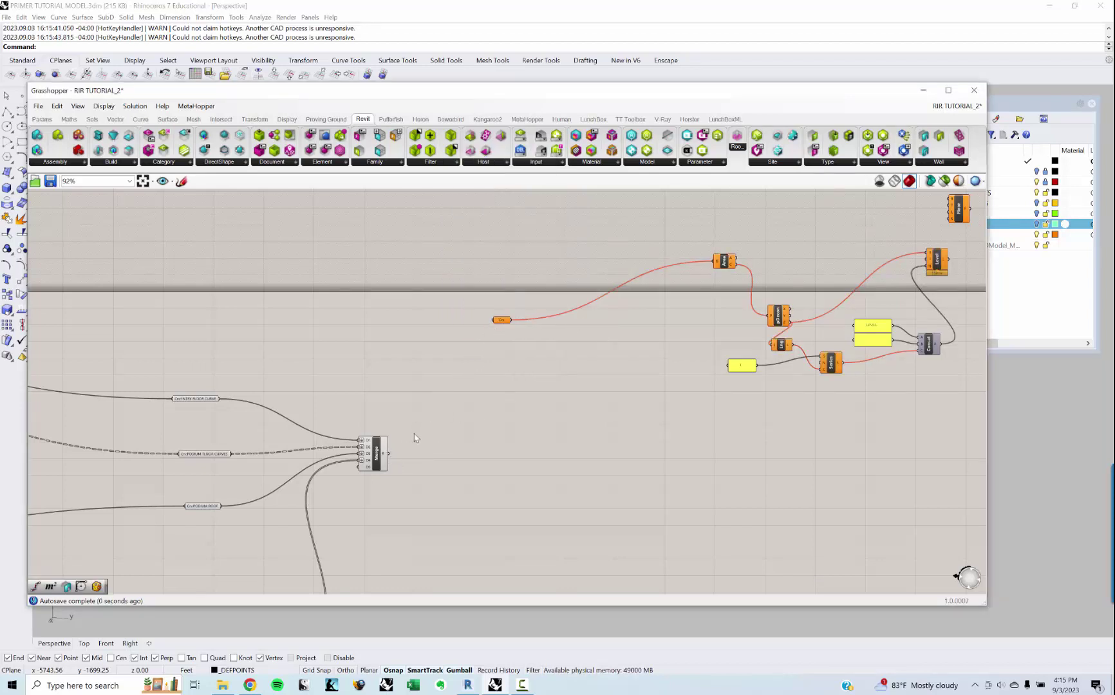
drag(388, 456, 495, 320)
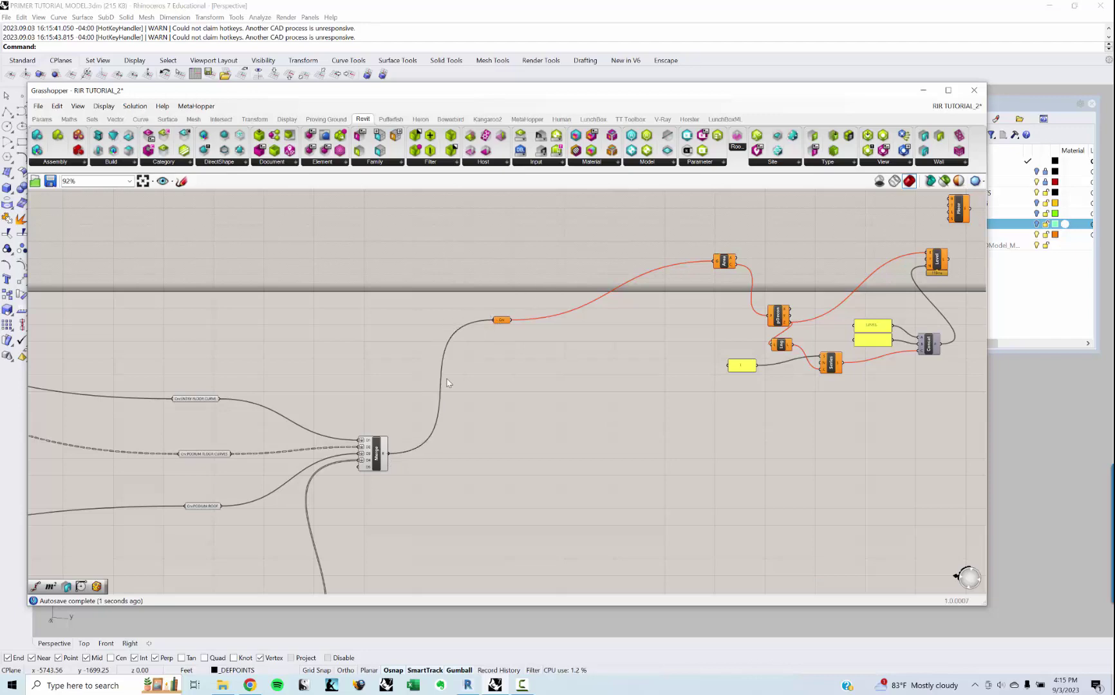
Step: Place the Curve parameter directly beside the Merge component and rename it Crv:MERGED SLAB EDGED
right_drag(604, 237, 384, 433)
right_drag(282, 514, 416, 366)
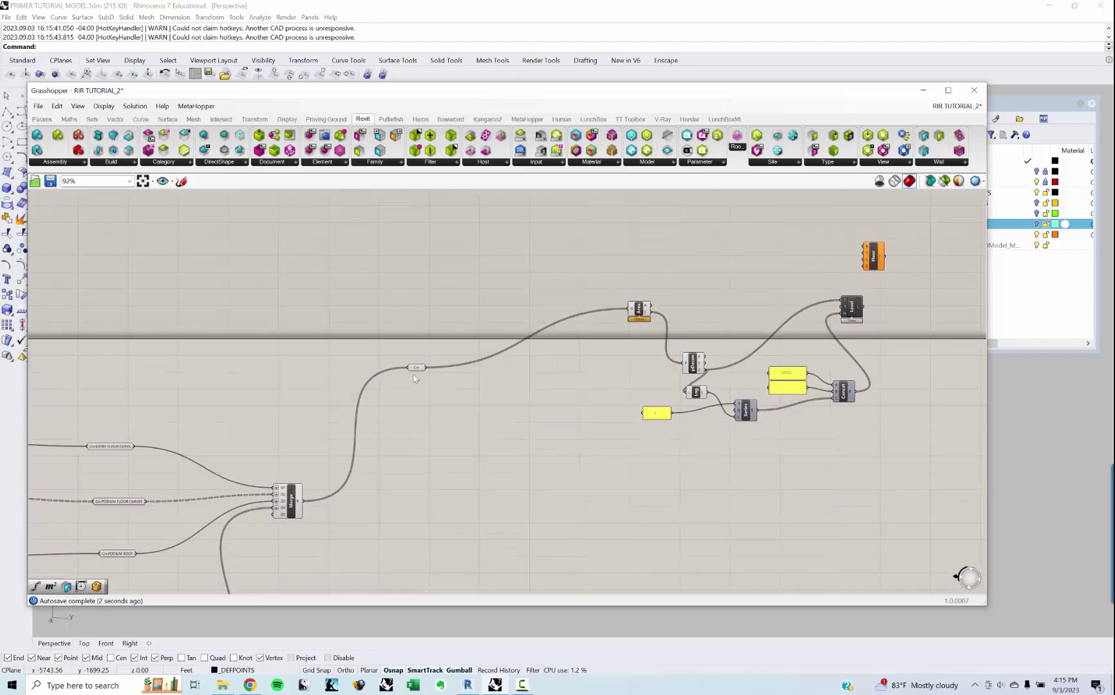
click(416, 368)
drag(416, 368, 348, 500)
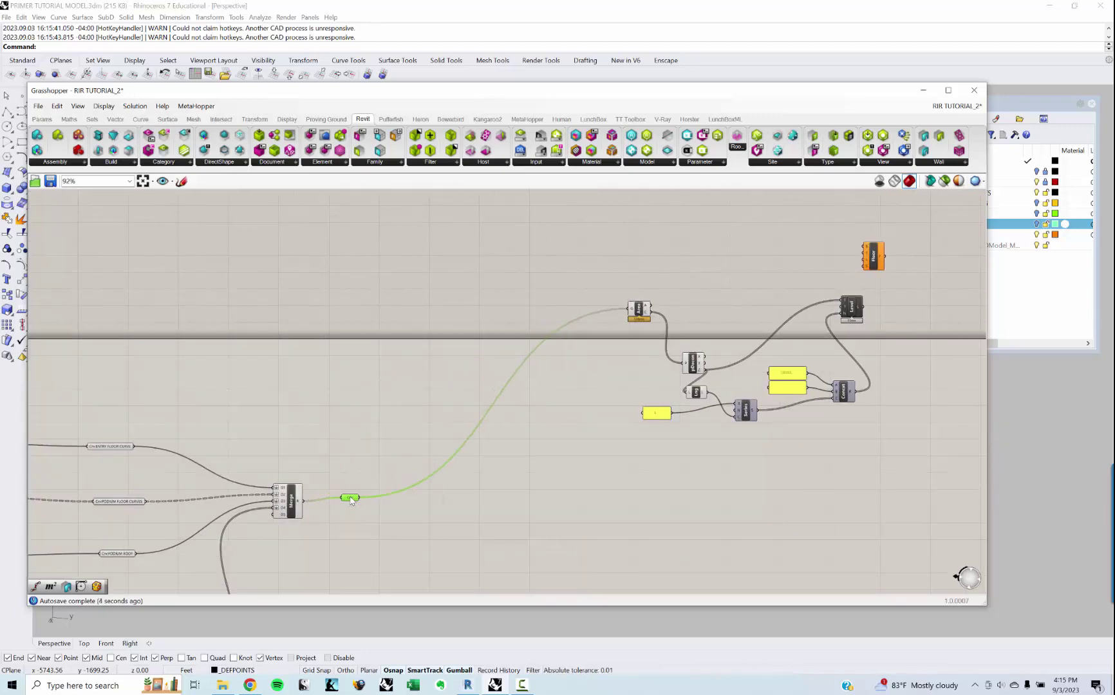
scroll(348, 501, up, 4)
right_click(348, 505)
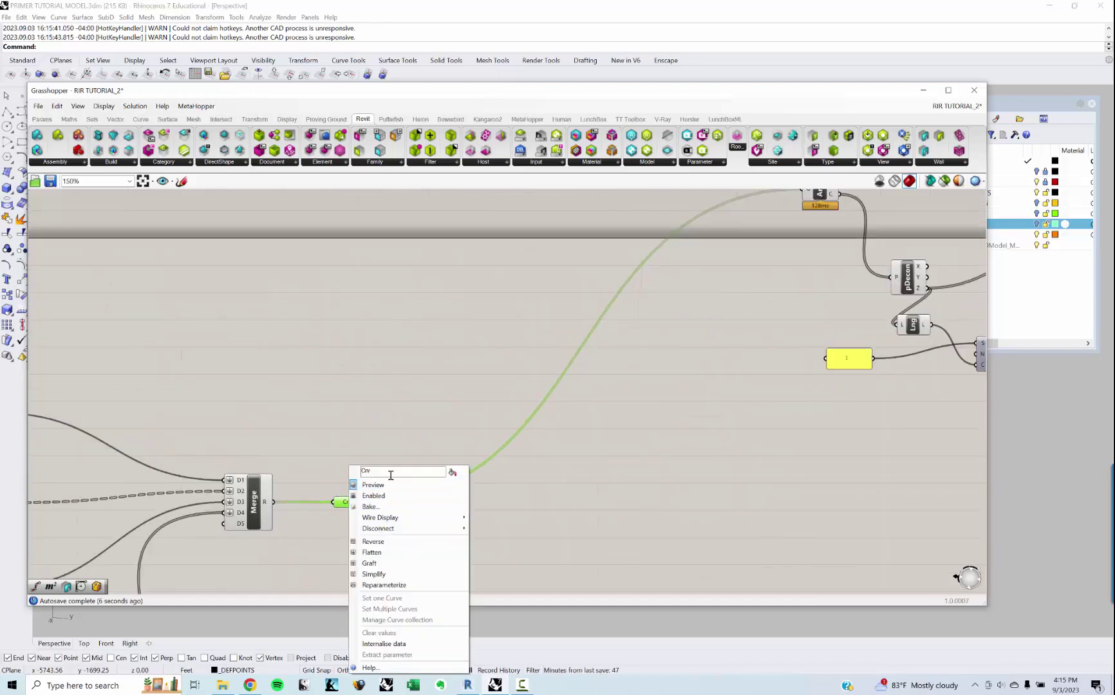
text(:MERGED)
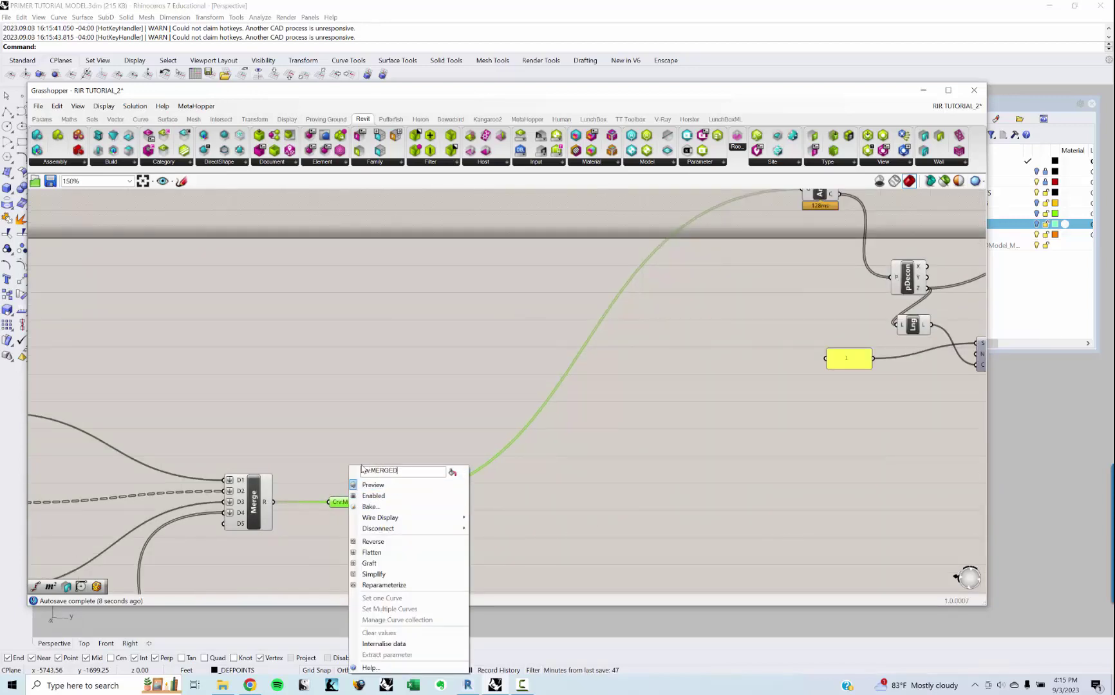
text( SLAB EDGED)
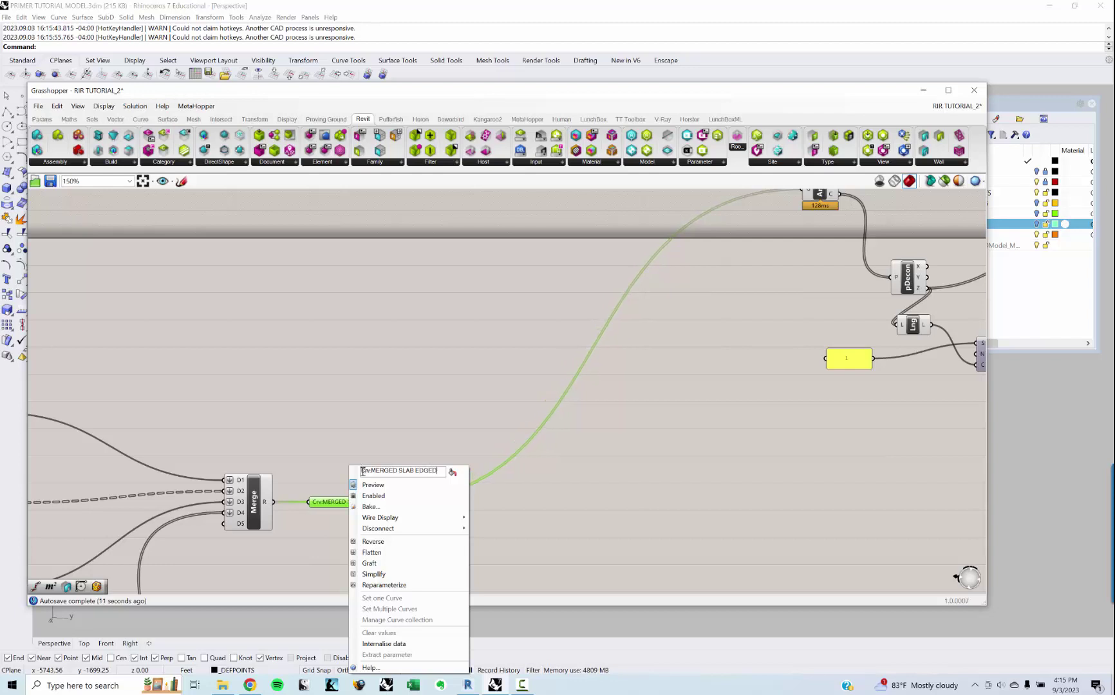
click(381, 427)
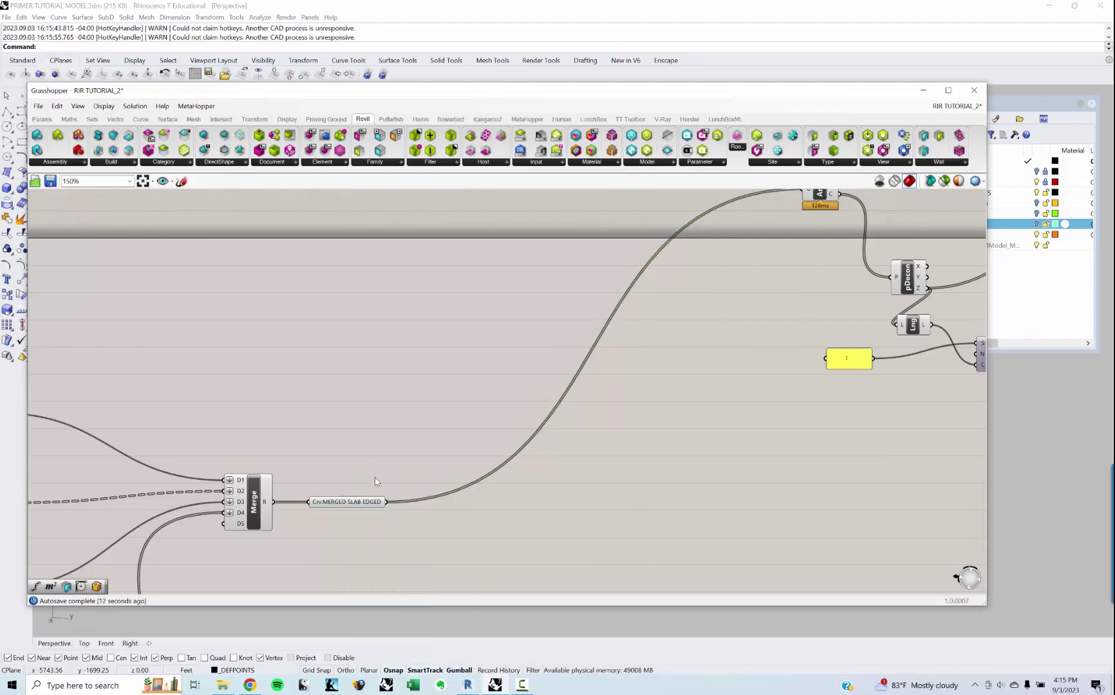
Step: Duplicate the Crv:MERGED SLAB EDGED parameter, place the copy beside the Area component, and connect it to the Area's geometry input
click(351, 502)
key(ctrl+v)
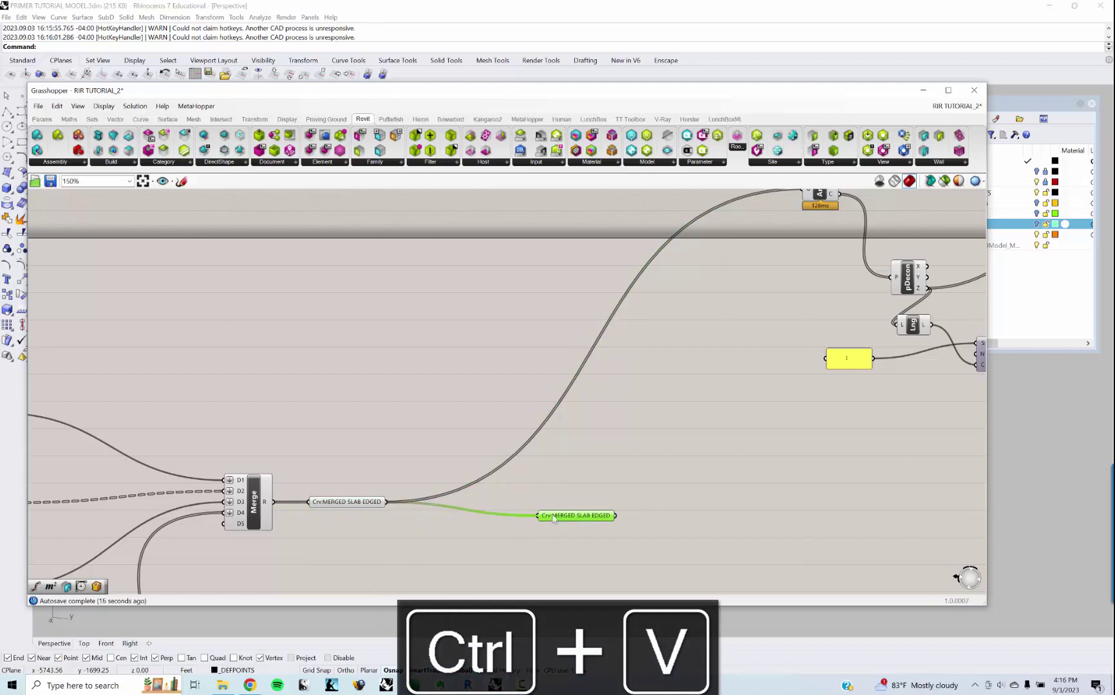
drag(566, 515, 619, 279)
right_drag(617, 254, 467, 483)
drag(479, 453, 508, 435)
drag(549, 435, 651, 419)
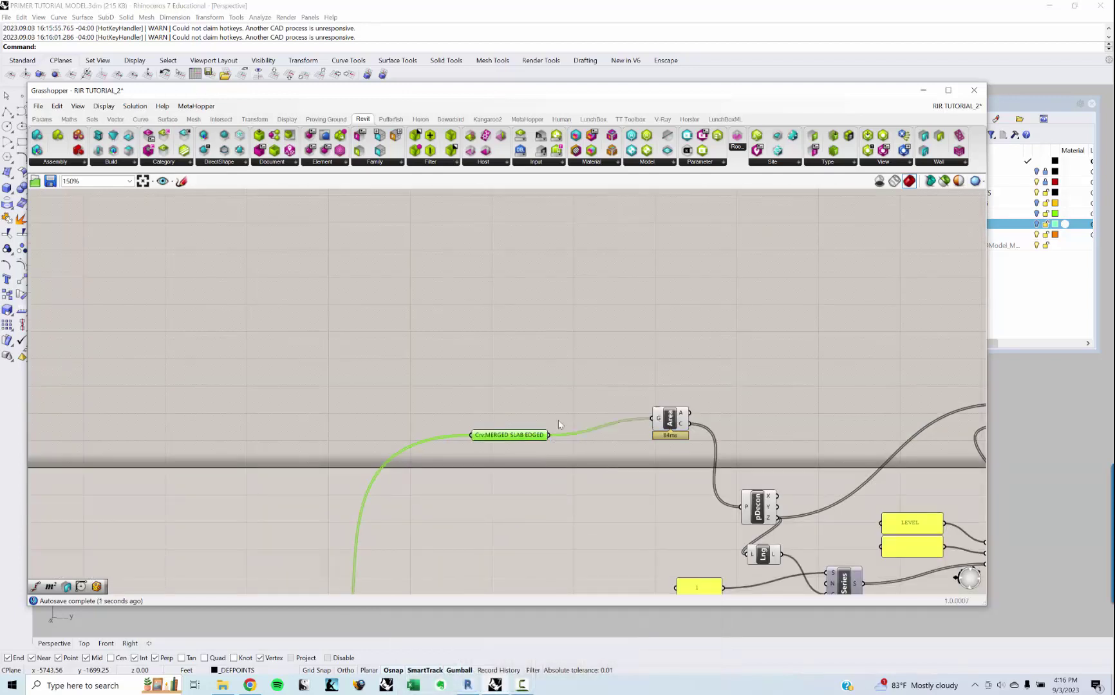
drag(529, 438, 610, 421)
Step: Move the level-generation group together with the Floor component away from Merge, and space the Floor component farther from the Level component
scroll(459, 378, down, 3)
scroll(459, 379, up, 2)
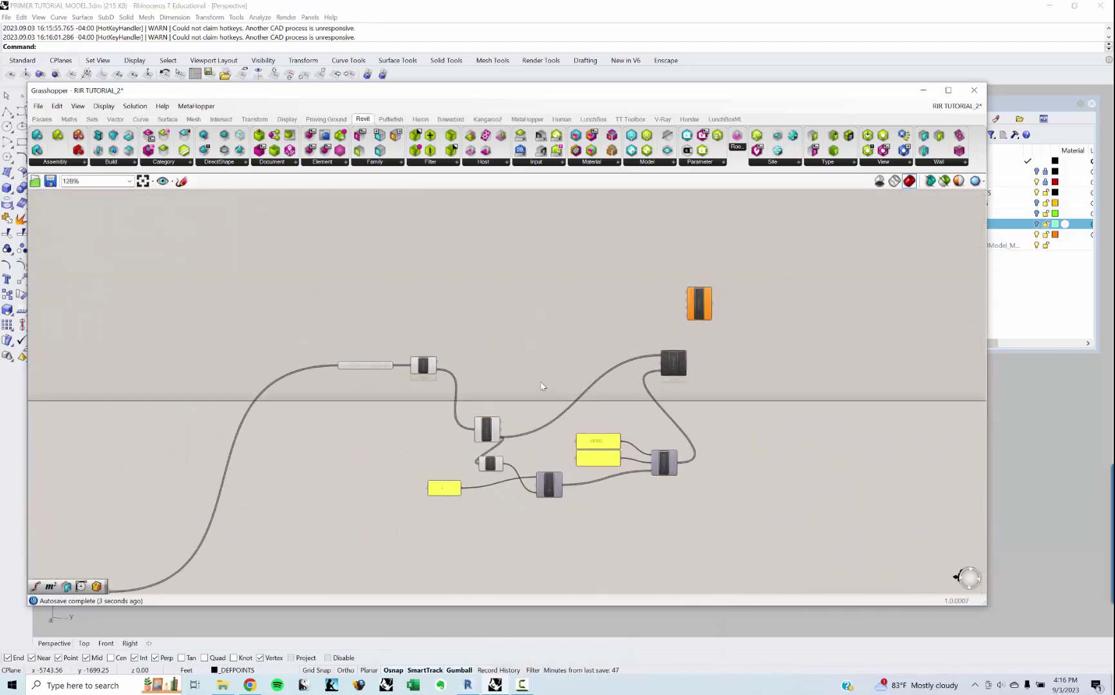
scroll(342, 302, down, 3)
drag(341, 302, 666, 474)
drag(541, 368, 665, 331)
click(653, 338)
scroll(654, 338, up, 4)
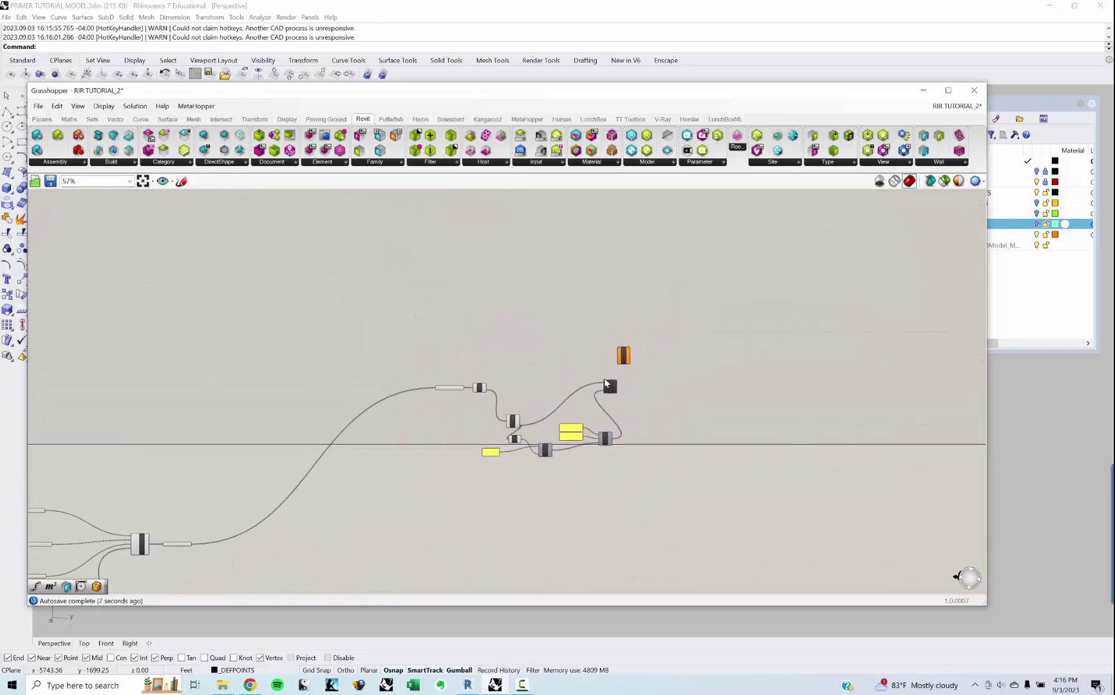
right_drag(415, 372, 414, 408)
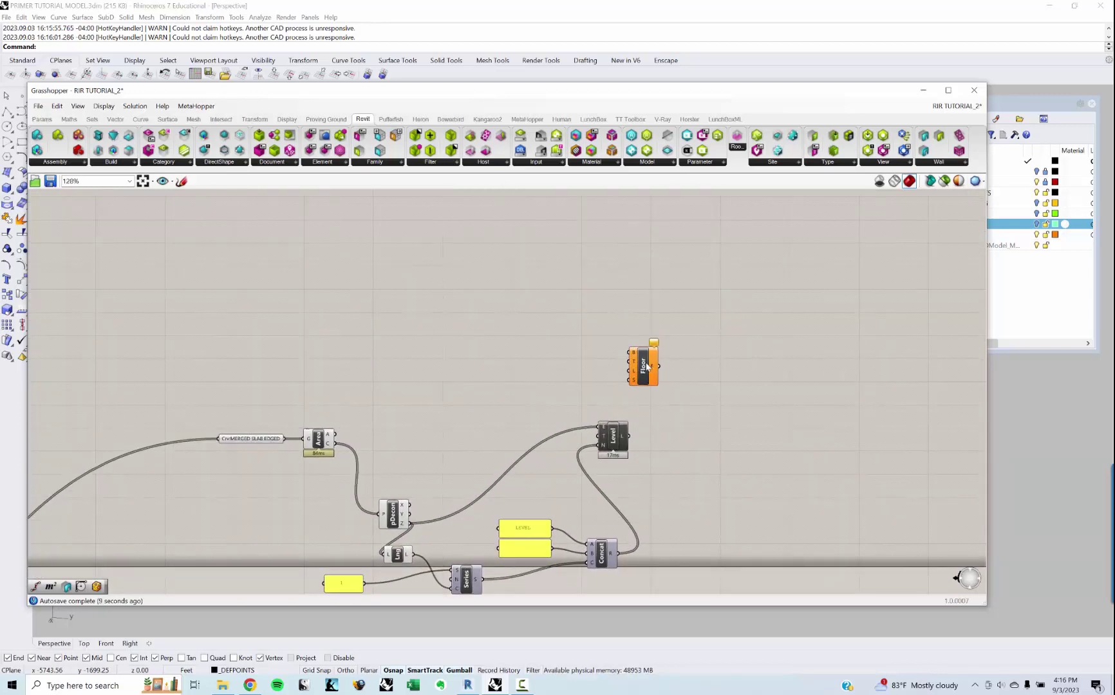
drag(646, 370, 713, 353)
click(448, 399)
right_drag(449, 400, 579, 377)
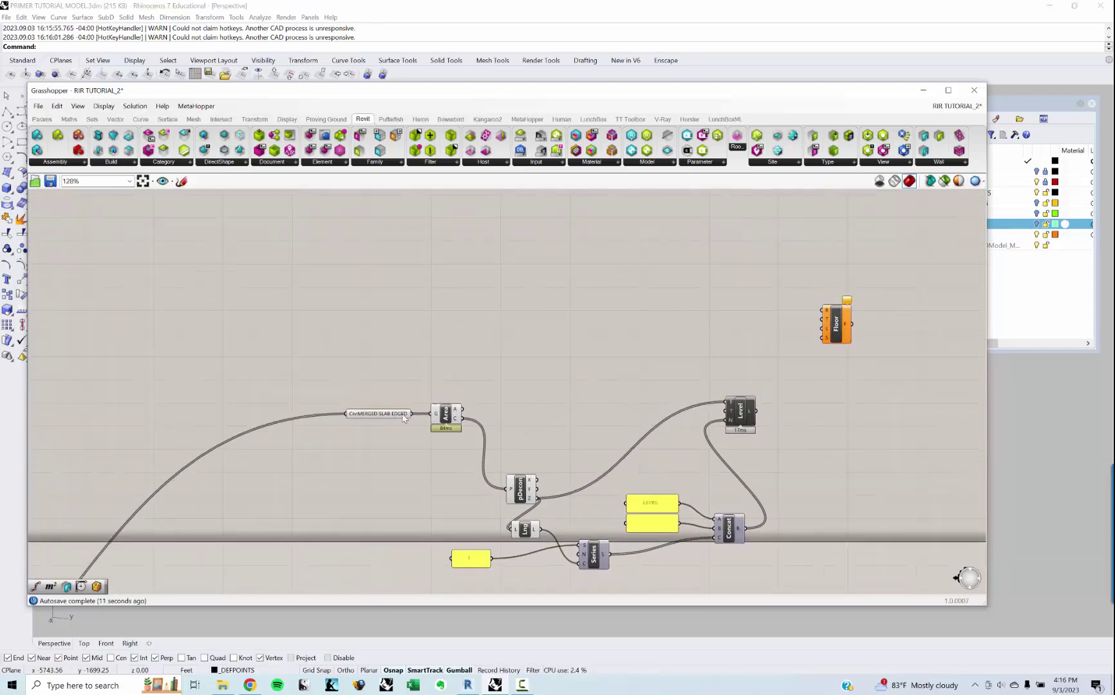
Step: Move the Crv:MERGED SLAB EDGED parameter farther from the Area component and connect its output to the Floor's boundary input
click(365, 418)
click(364, 421)
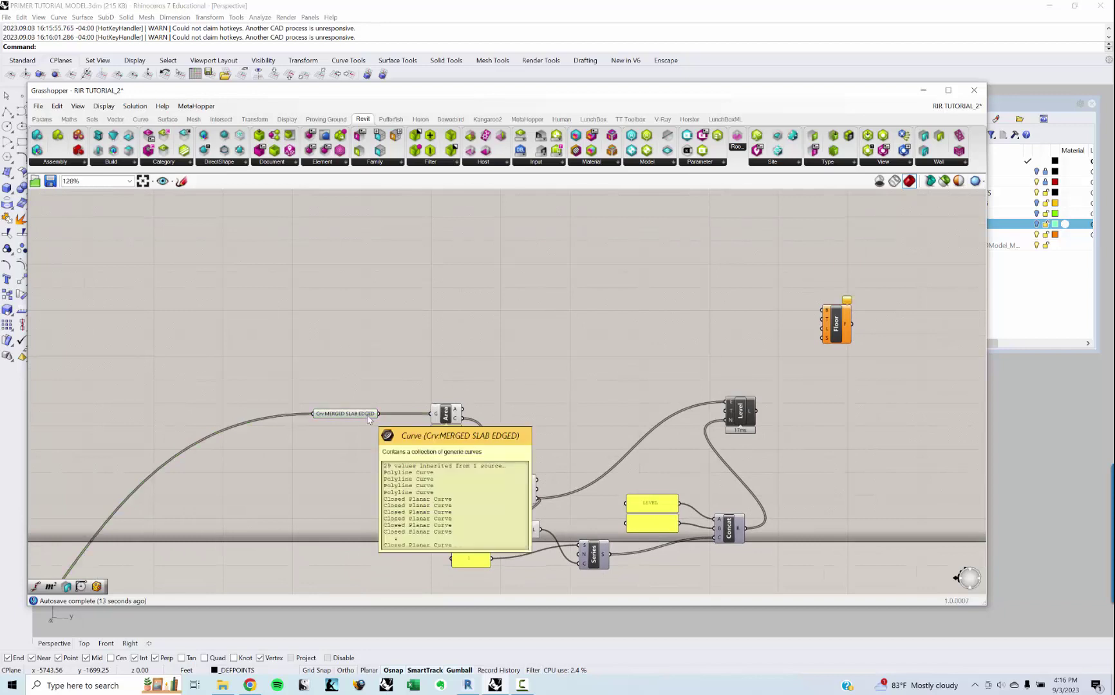
right_drag(387, 431, 385, 428)
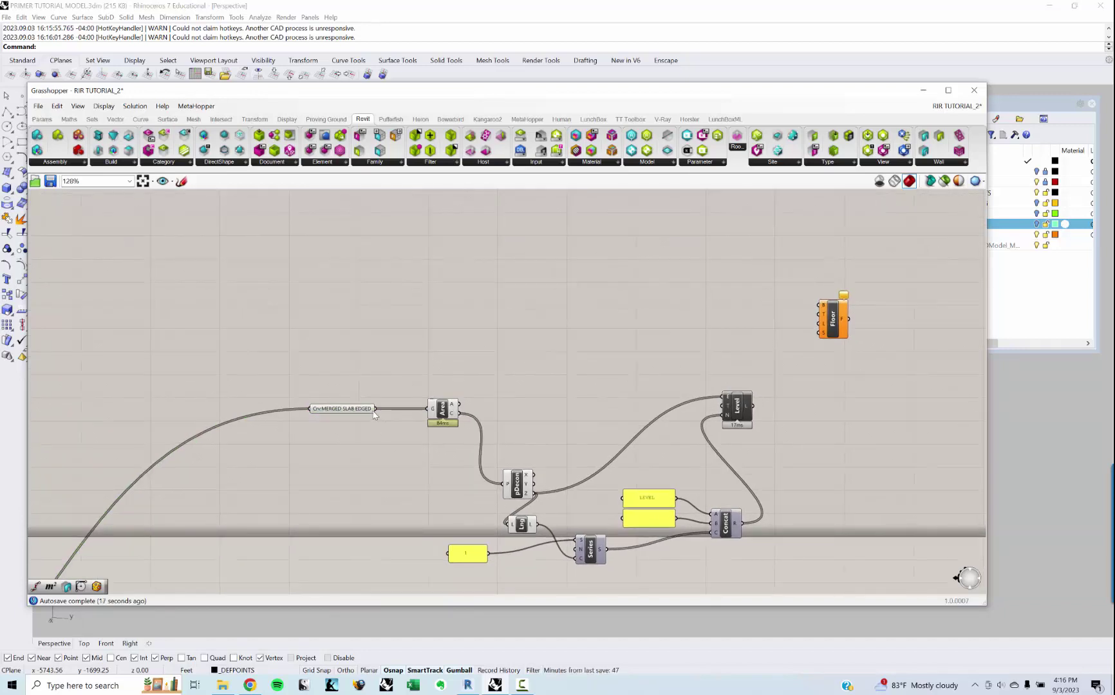
mouse_move(371, 409)
drag(377, 409, 819, 305)
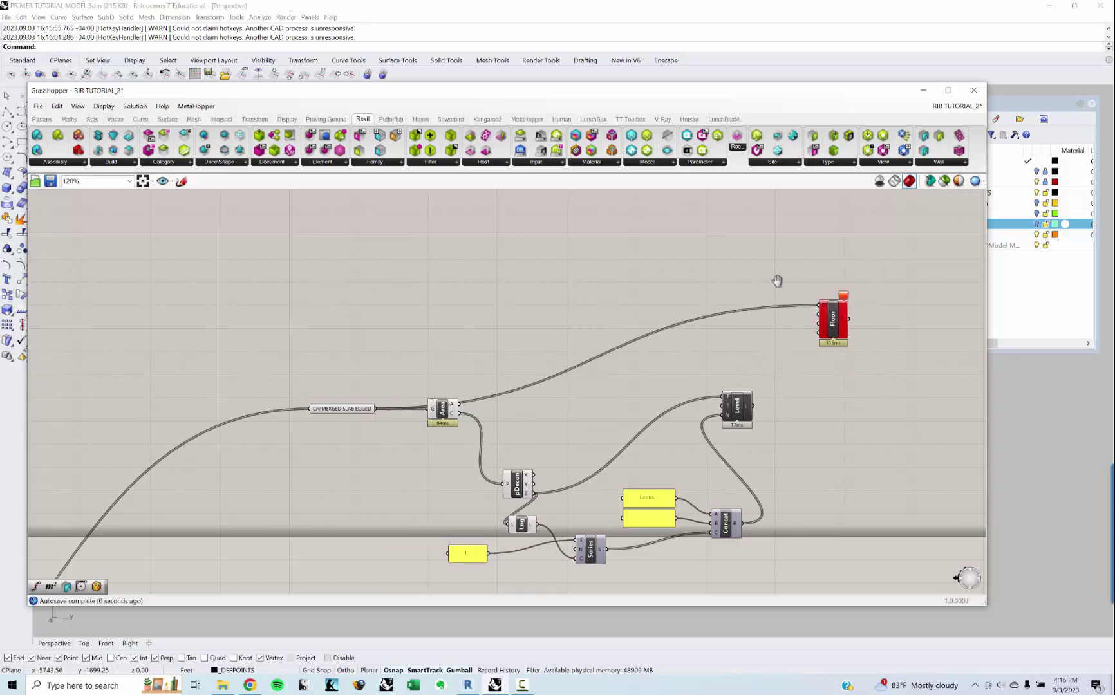
Step: Examine the Floor component's error messages and connect the Level output directly to the Floor's level input
scroll(906, 286, up, 4)
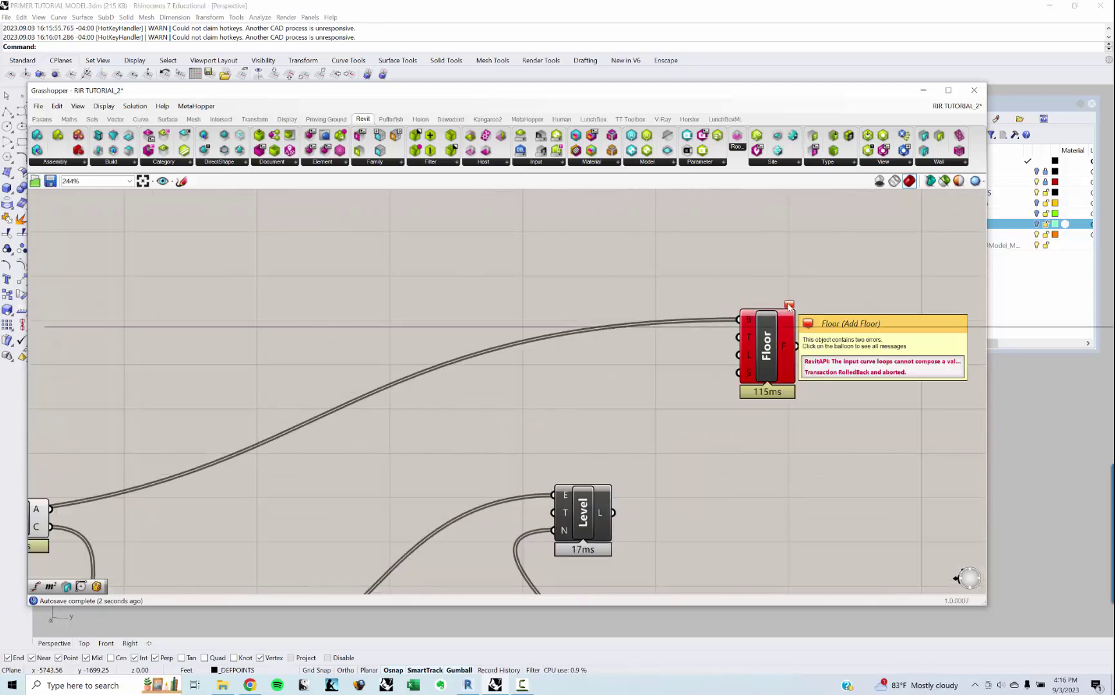
click(790, 307)
scroll(704, 269, down, 2)
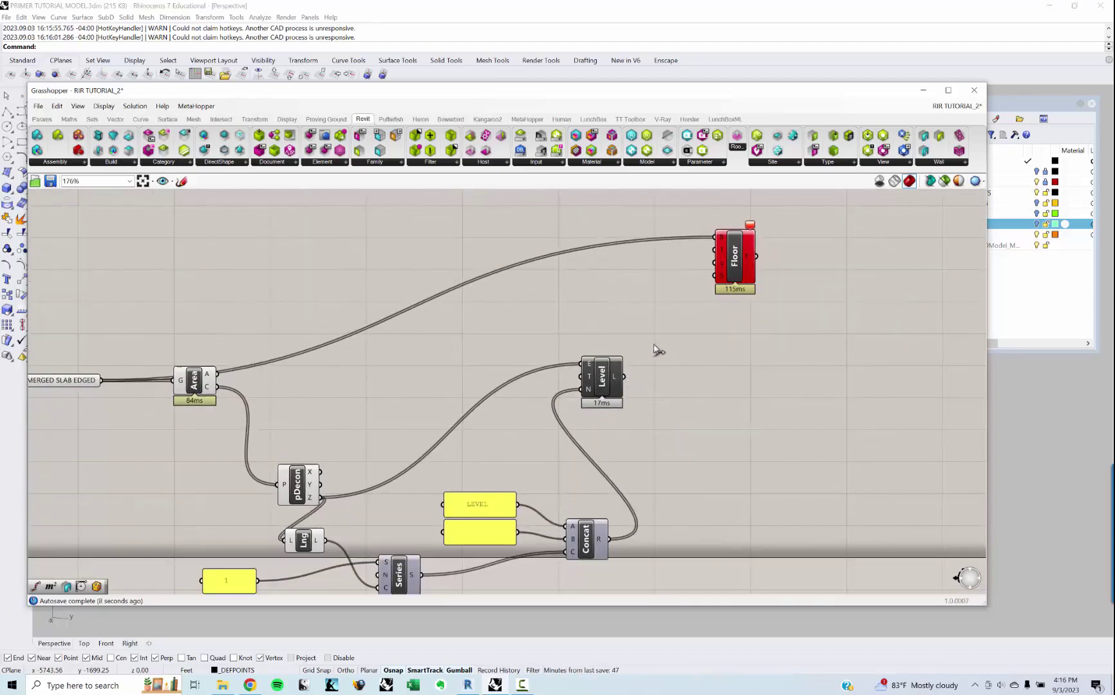
drag(624, 377, 715, 276)
right_drag(787, 279, 751, 304)
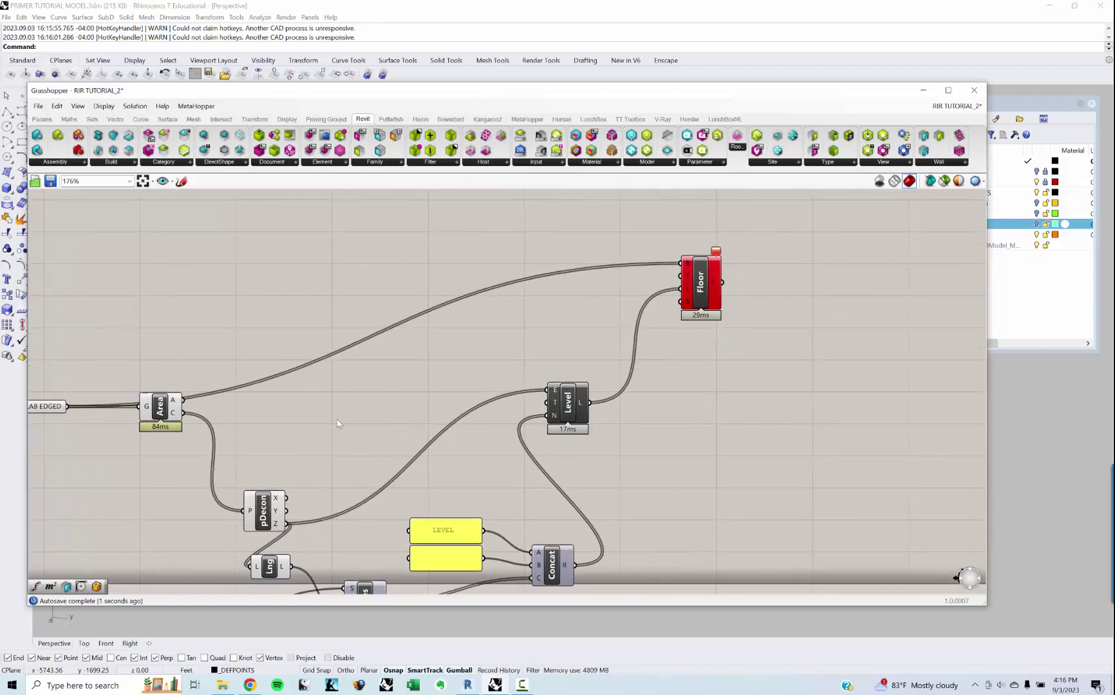
Step: Move the Area component down beside the pDecon component, clear of the slab edge wire running to Floor
right_drag(338, 423, 448, 402)
drag(273, 385, 276, 483)
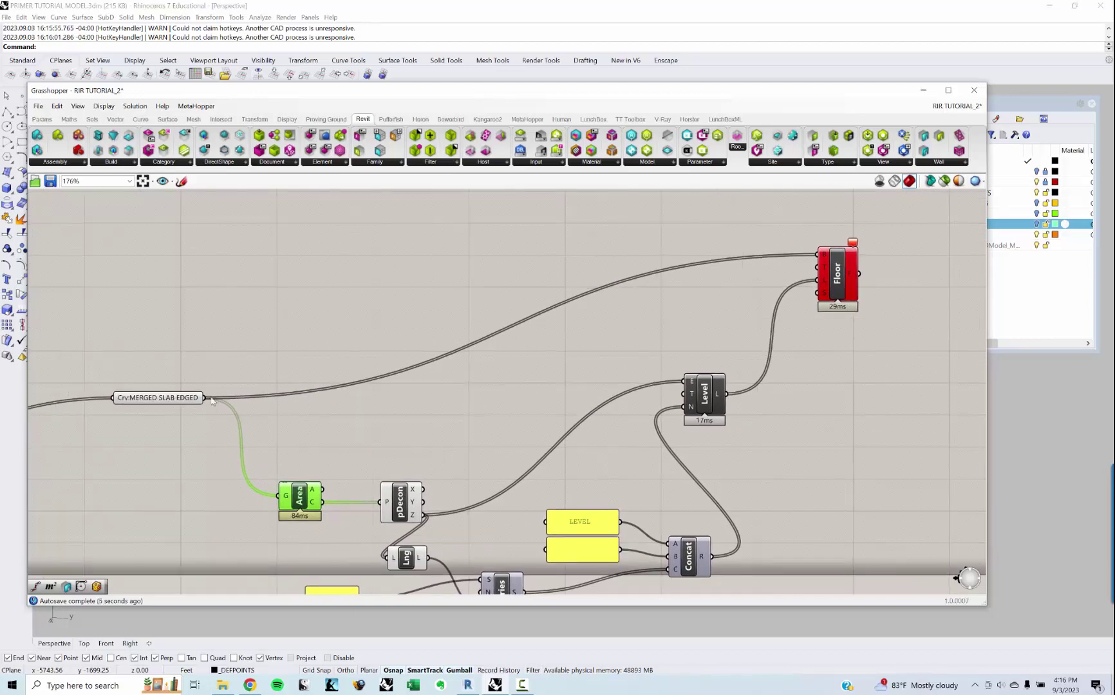
mouse_move(163, 407)
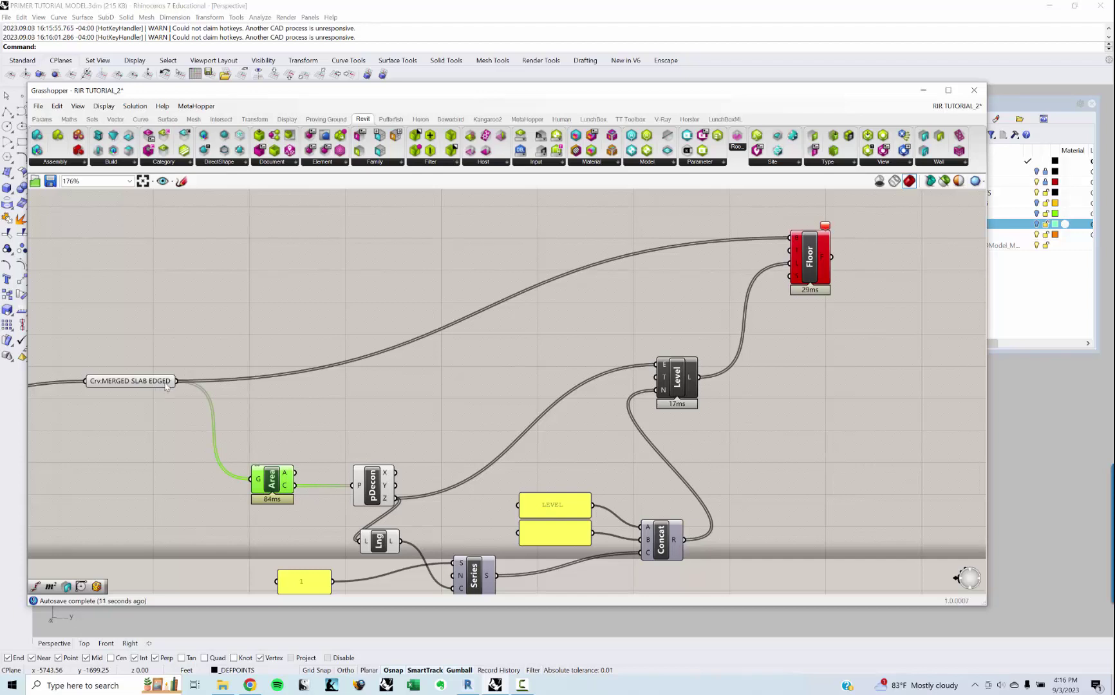
mouse_move(165, 384)
right_drag(284, 374, 327, 383)
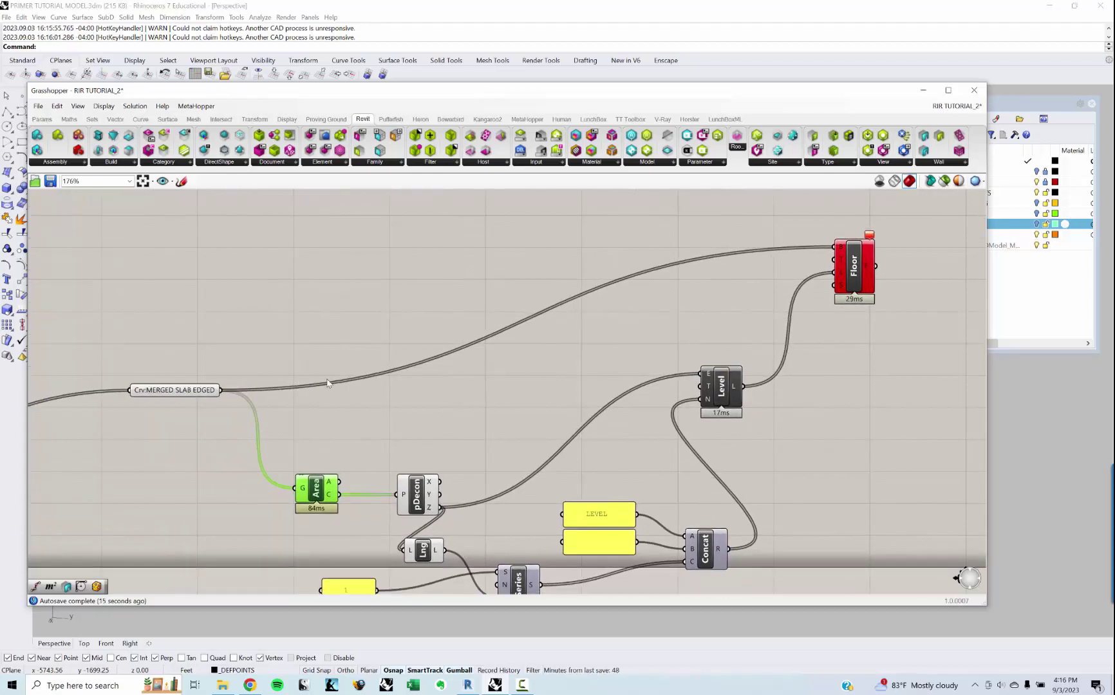
right_drag(326, 385, 327, 389)
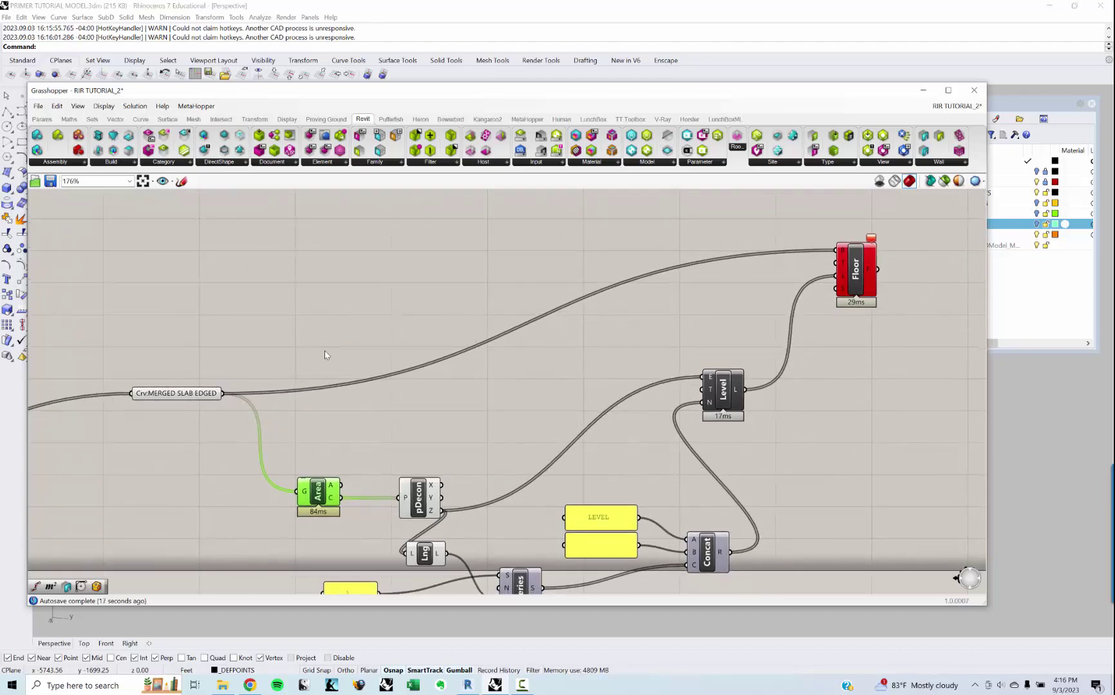
Step: Hide the Grasshopper window, view the slab edge curves in Rhino, and switch the viewport to the Top view
click(923, 90)
middle_click(674, 517)
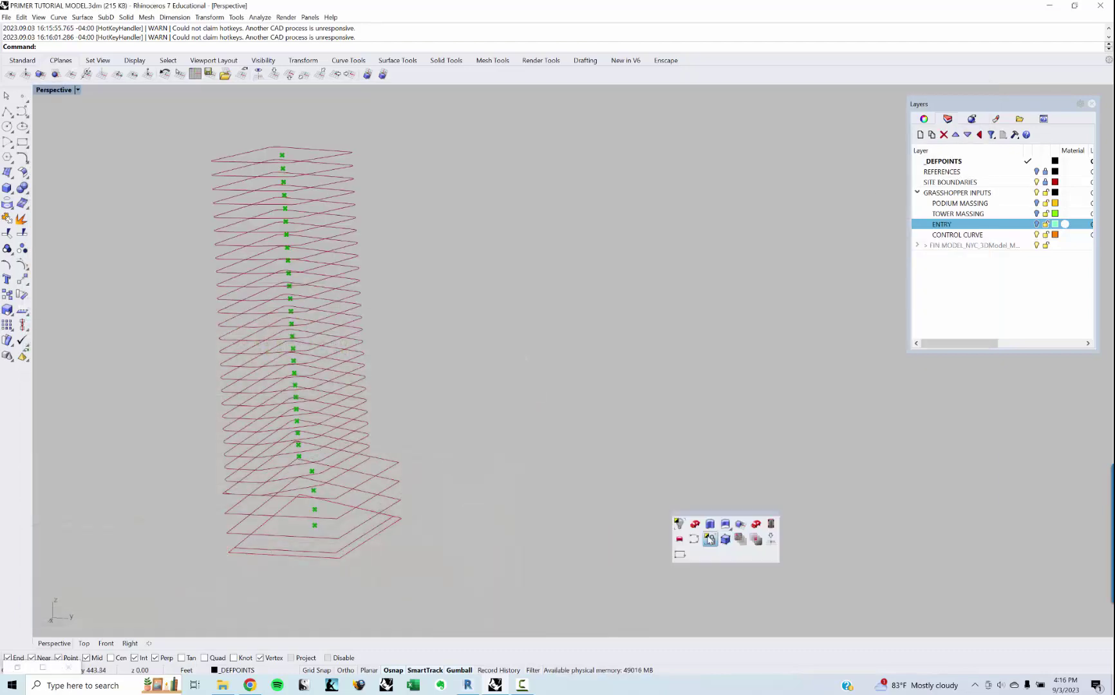
right_drag(539, 470, 503, 496)
text(op)
key(Return)
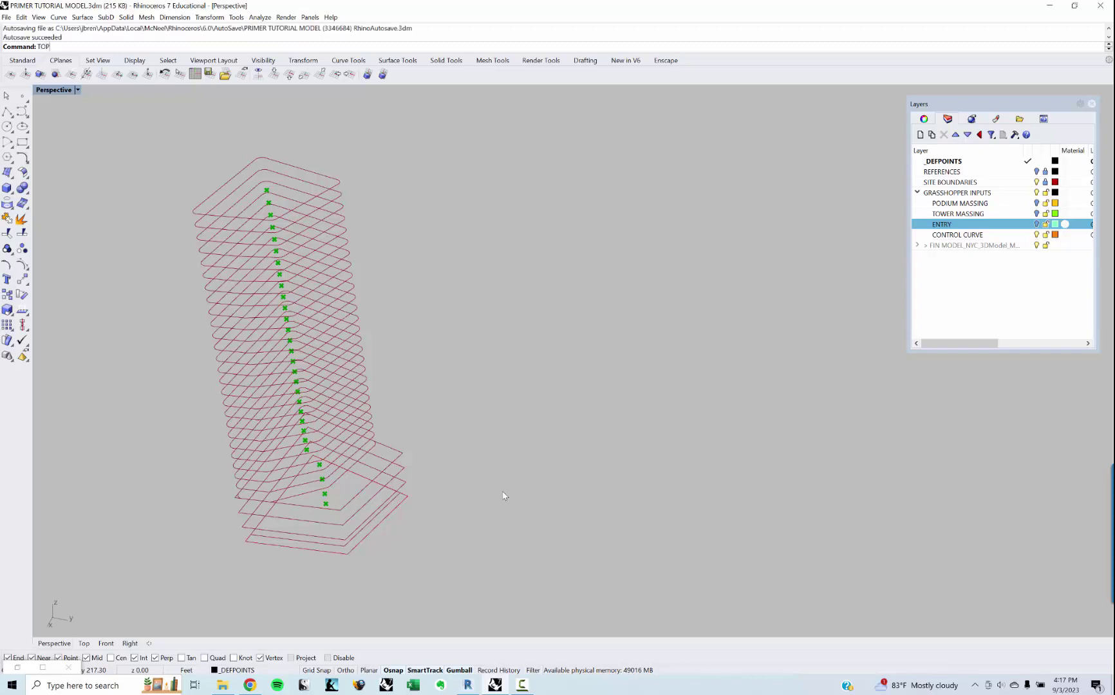
Step: Draw two separate three-point rectangles side by side in the empty area above the tower outline
middle_click(476, 427)
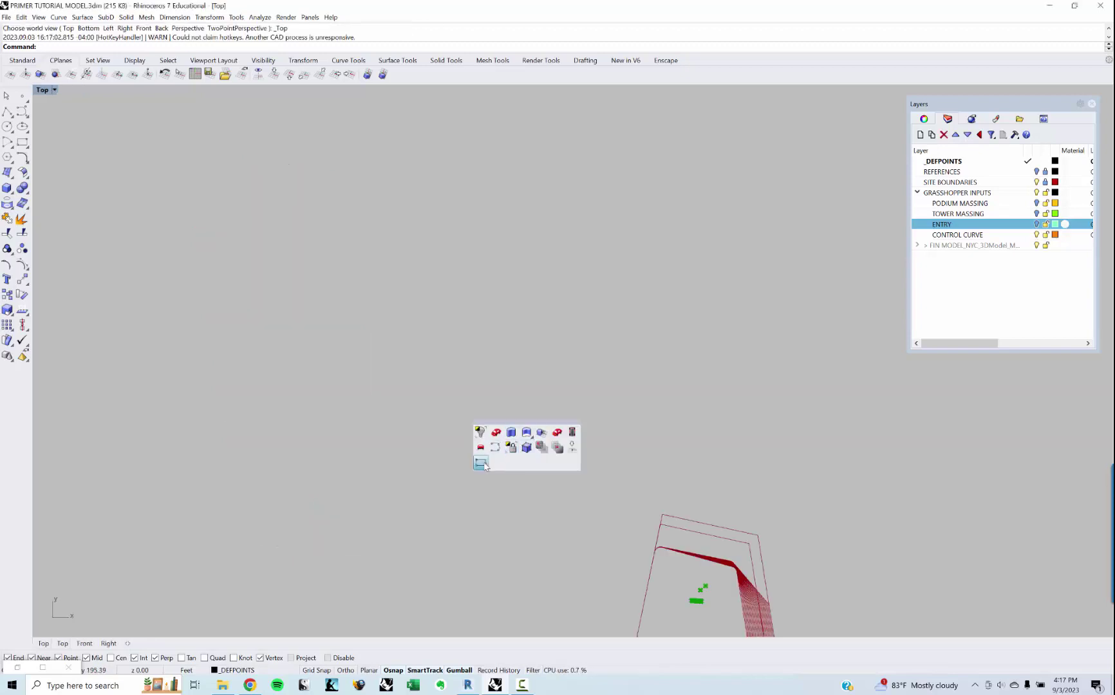
middle_click(692, 381)
click(647, 394)
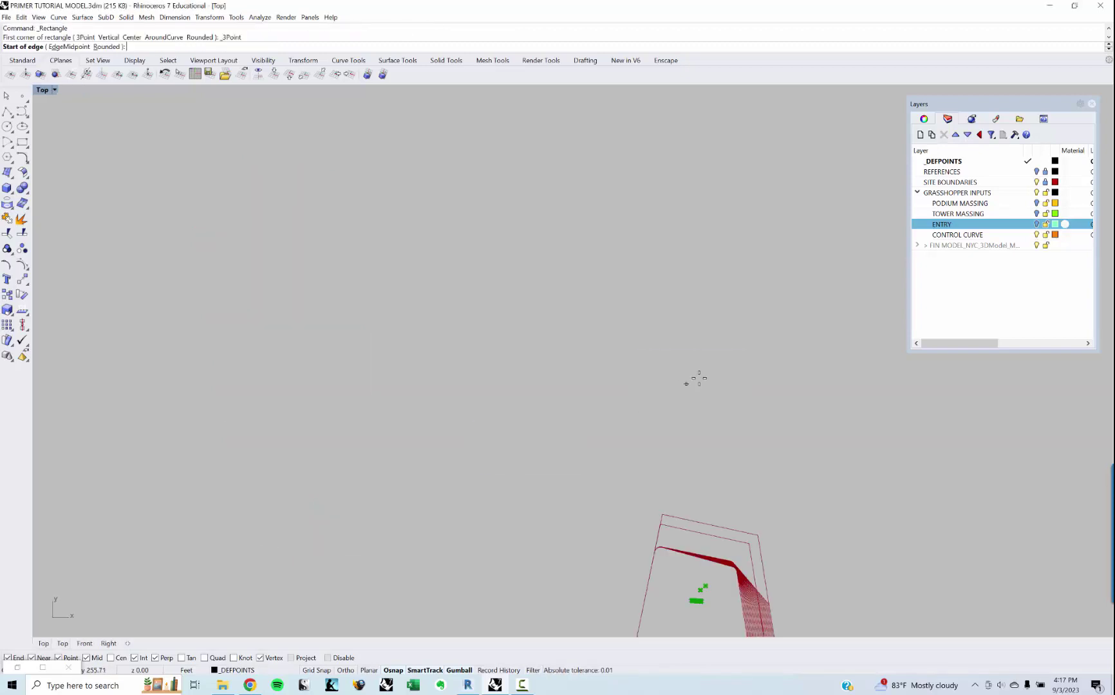
click(697, 371)
click(697, 417)
click(771, 420)
key(Return)
scroll(685, 376, up, 3)
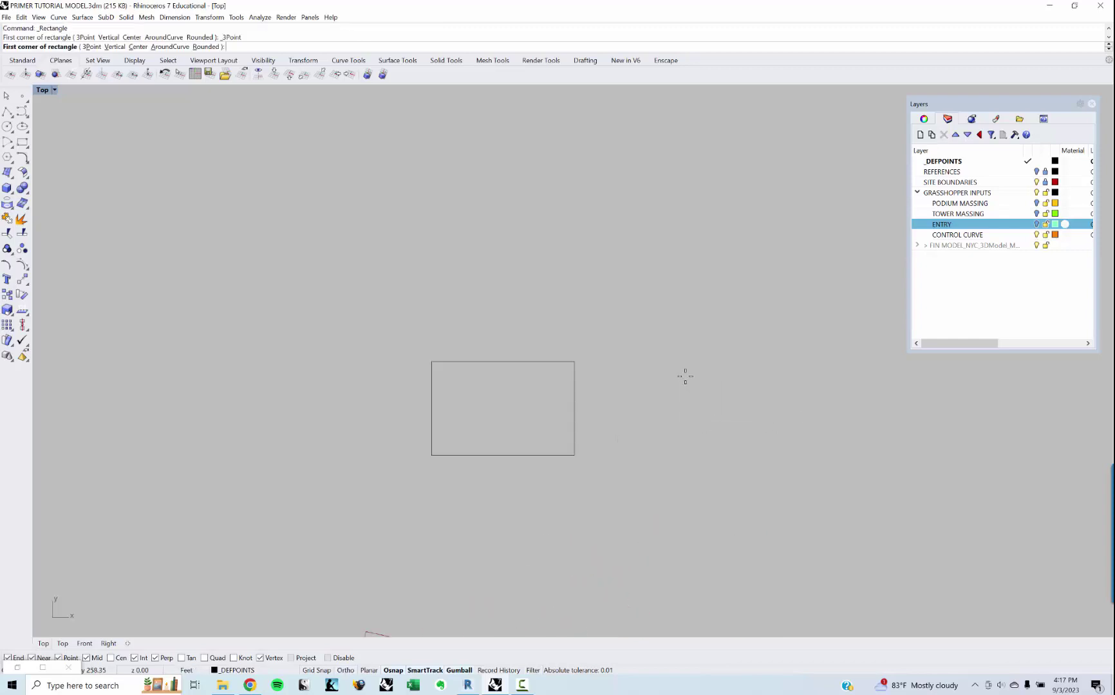
click(681, 341)
click(681, 417)
click(810, 419)
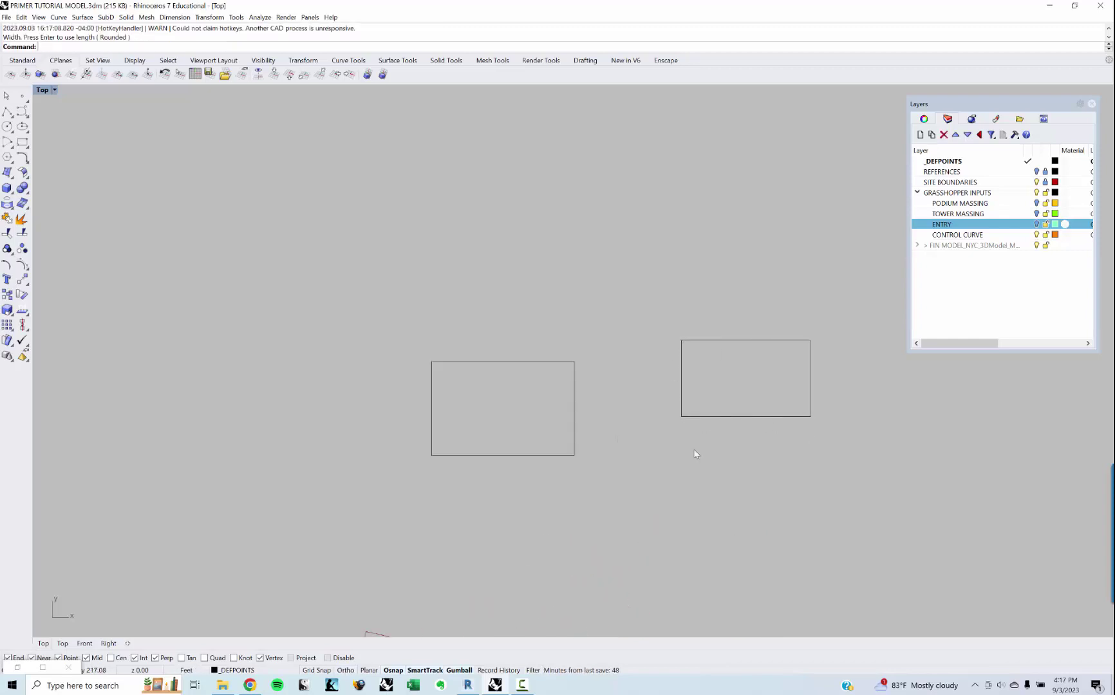
Step: Delete both example rectangles and return the viewport to the Perspective view of the tower curves
drag(711, 467, 389, 318)
click(648, 526)
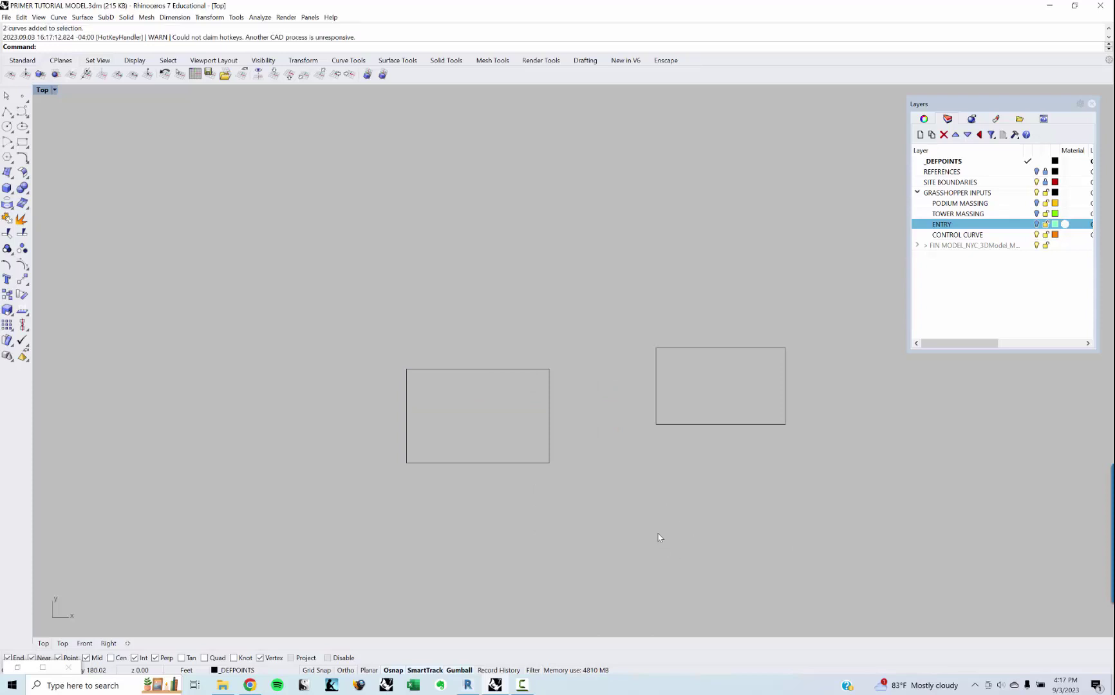
drag(721, 523, 434, 240)
key(Delete)
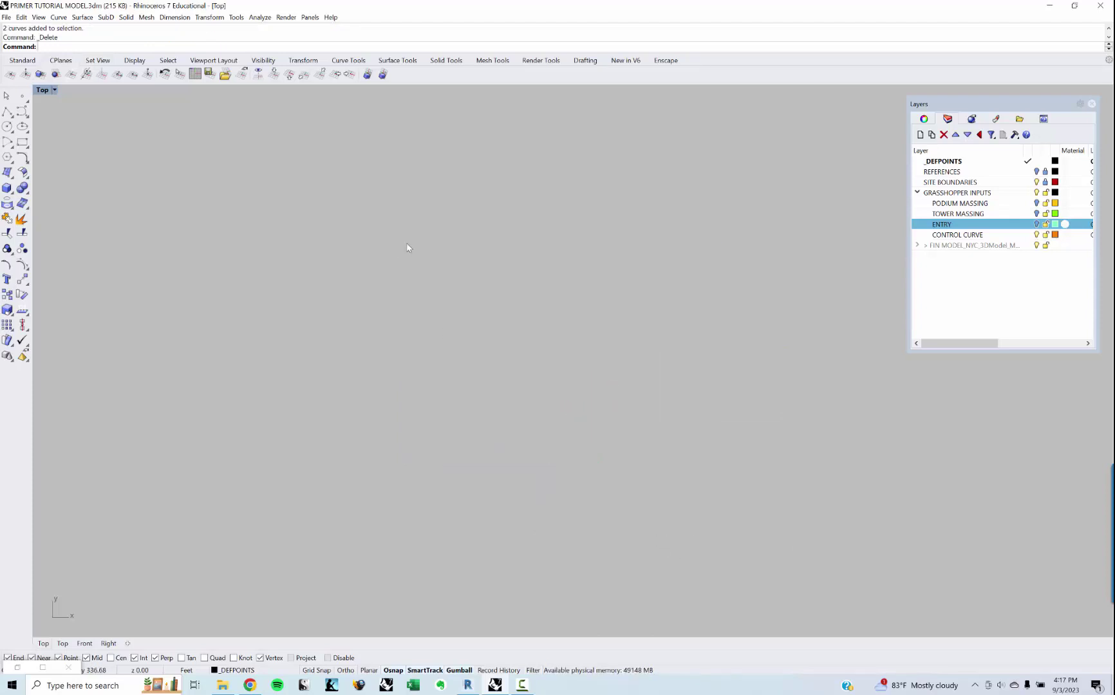
middle_click(391, 343)
click(364, 336)
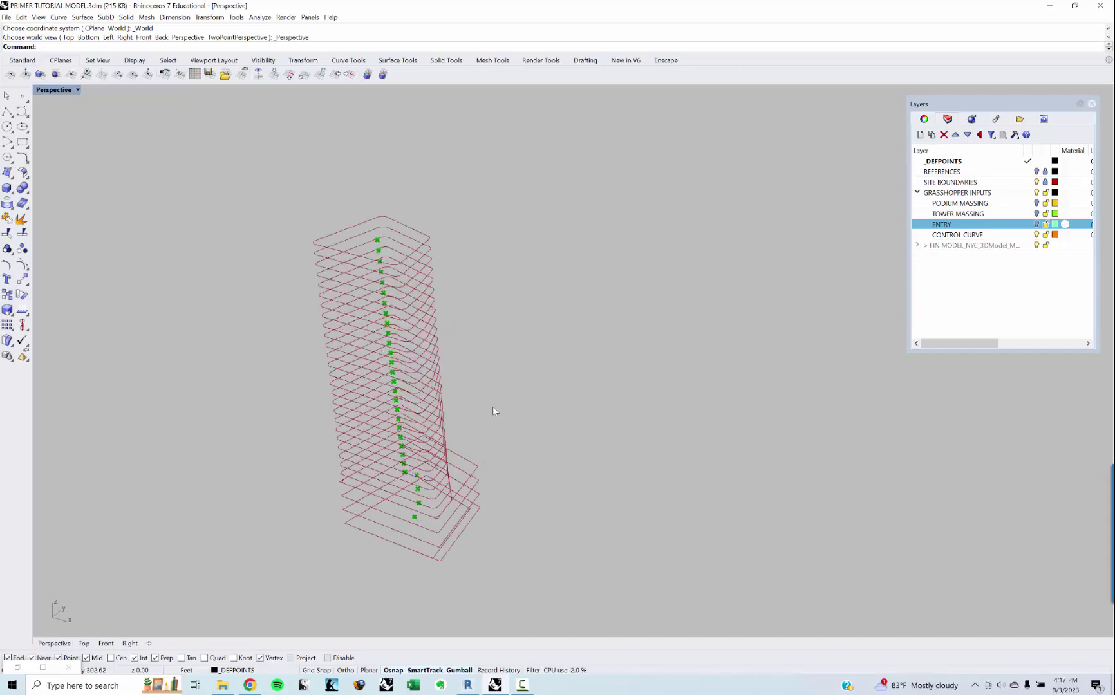
right_drag(493, 410, 596, 426)
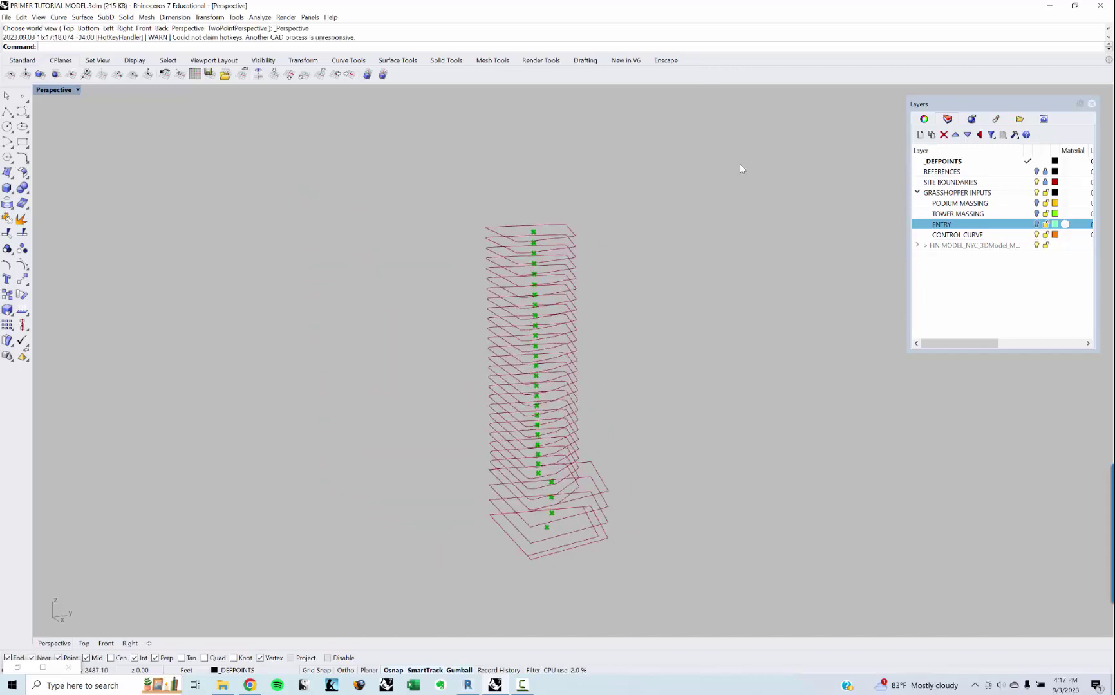
Step: Reopen the Grasshopper window and add a Graft Tree component between the slab edge parameter and Floor
text(grasshopper)
key(Return)
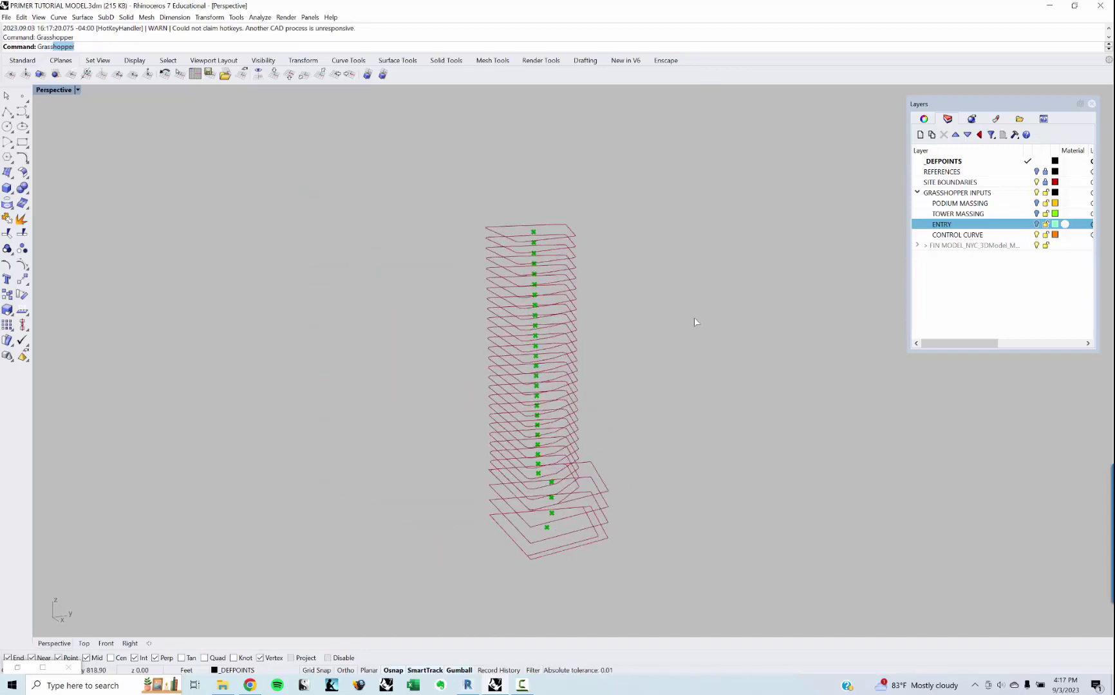
double_click(590, 326)
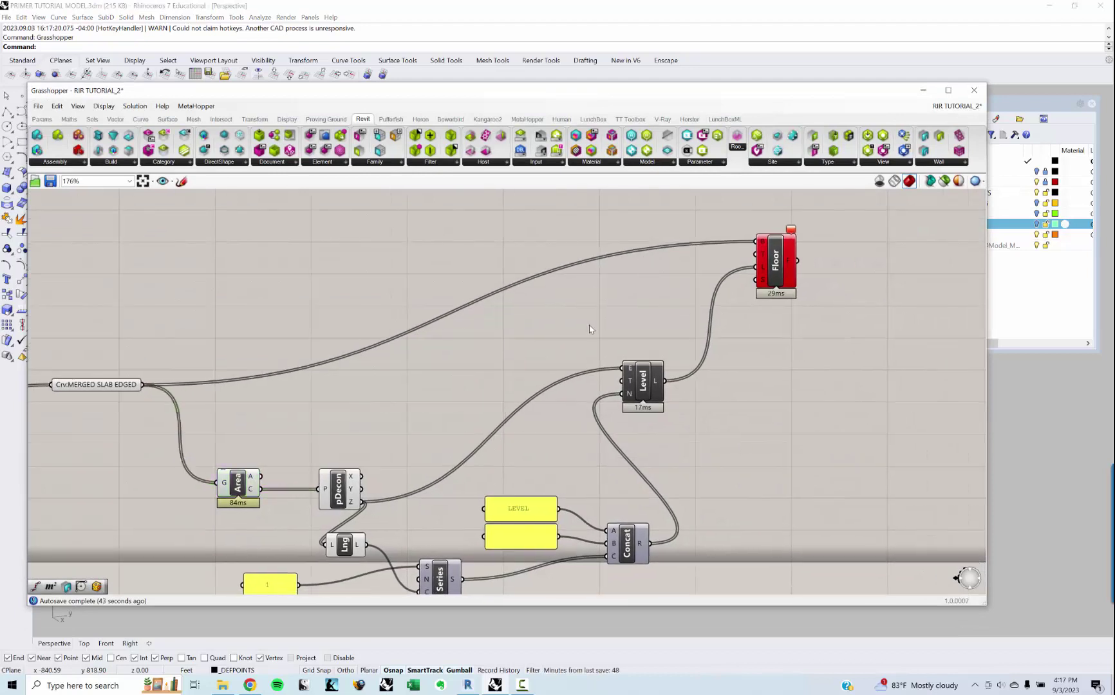
text(graft)
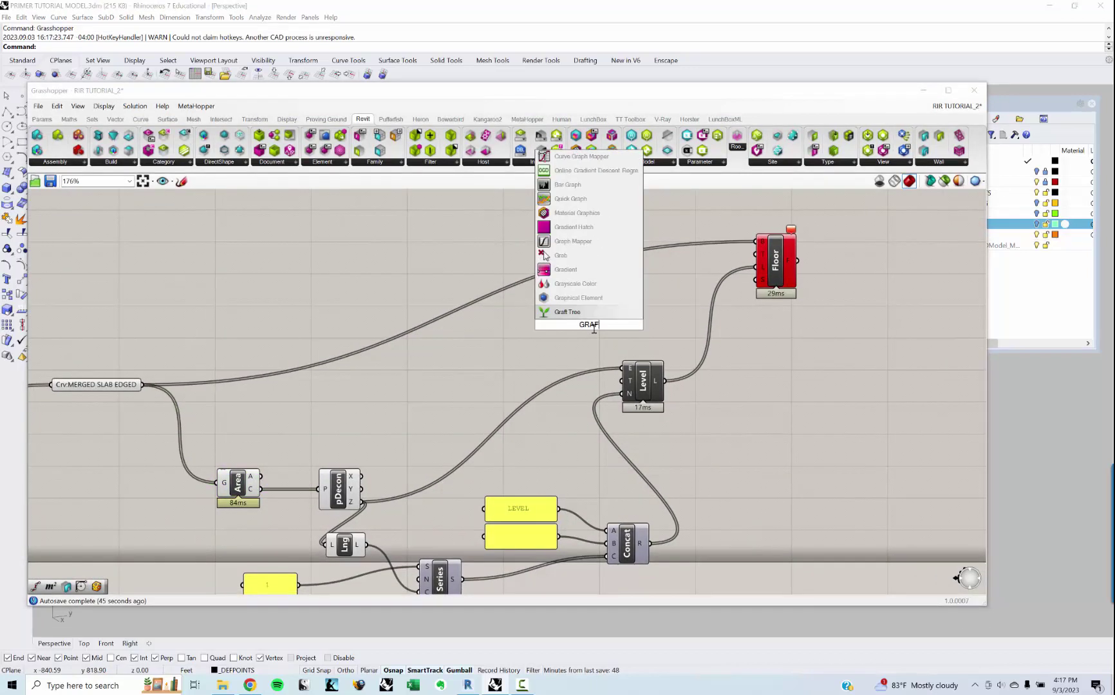
click(590, 319)
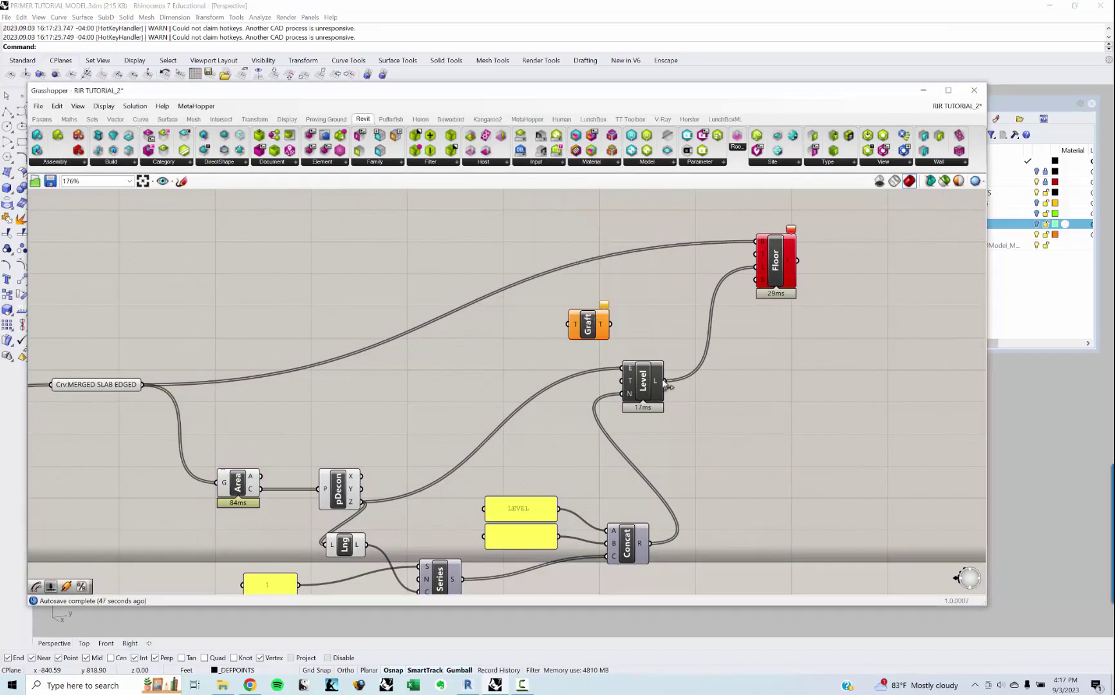
Step: Disconnect Level from Floor, and route Crv:MERGED SLAB EDGED through the Graft component into the Floor's boundary input
ctrl+drag(666, 384, 757, 267)
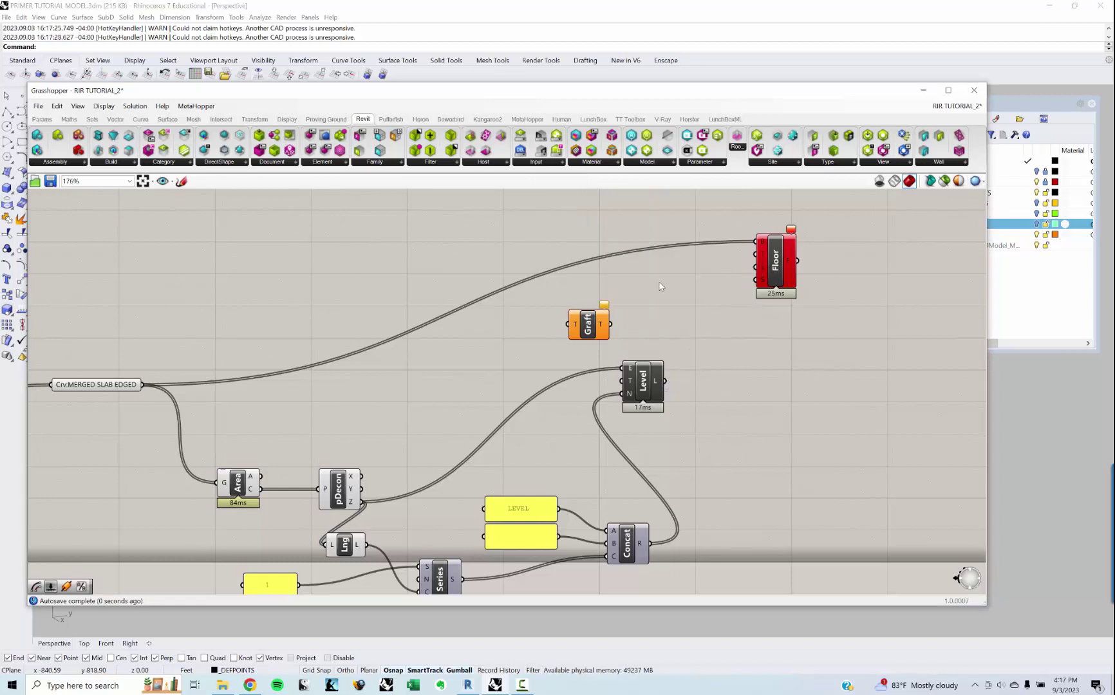
right_drag(661, 287, 667, 309)
drag(588, 347, 589, 315)
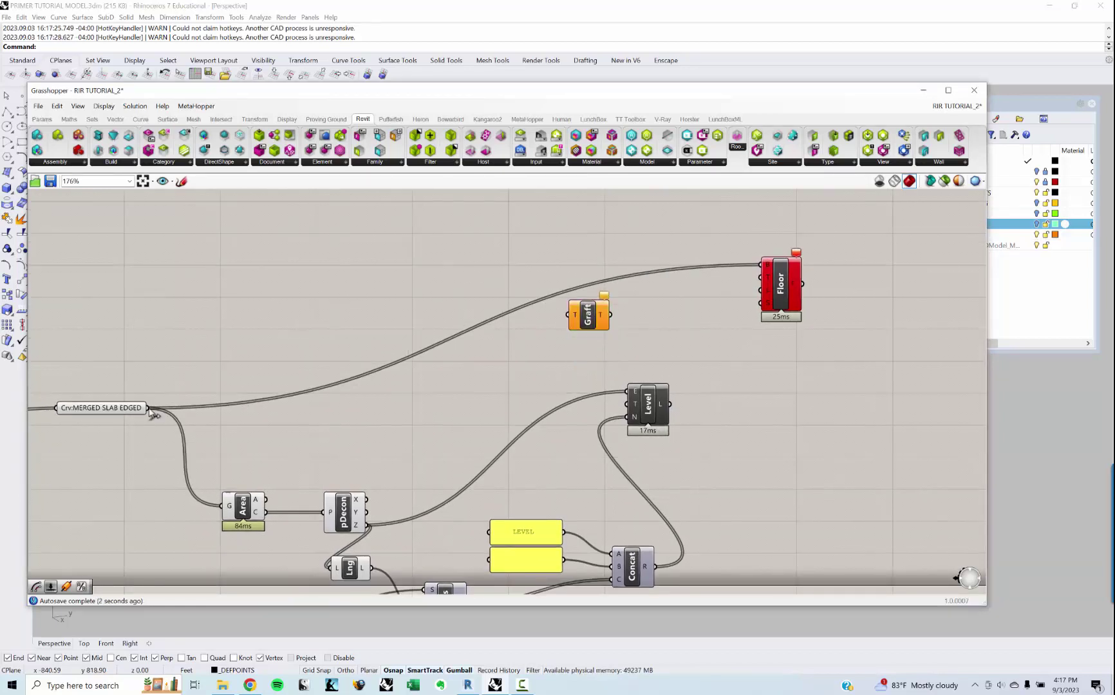
drag(148, 408, 761, 265)
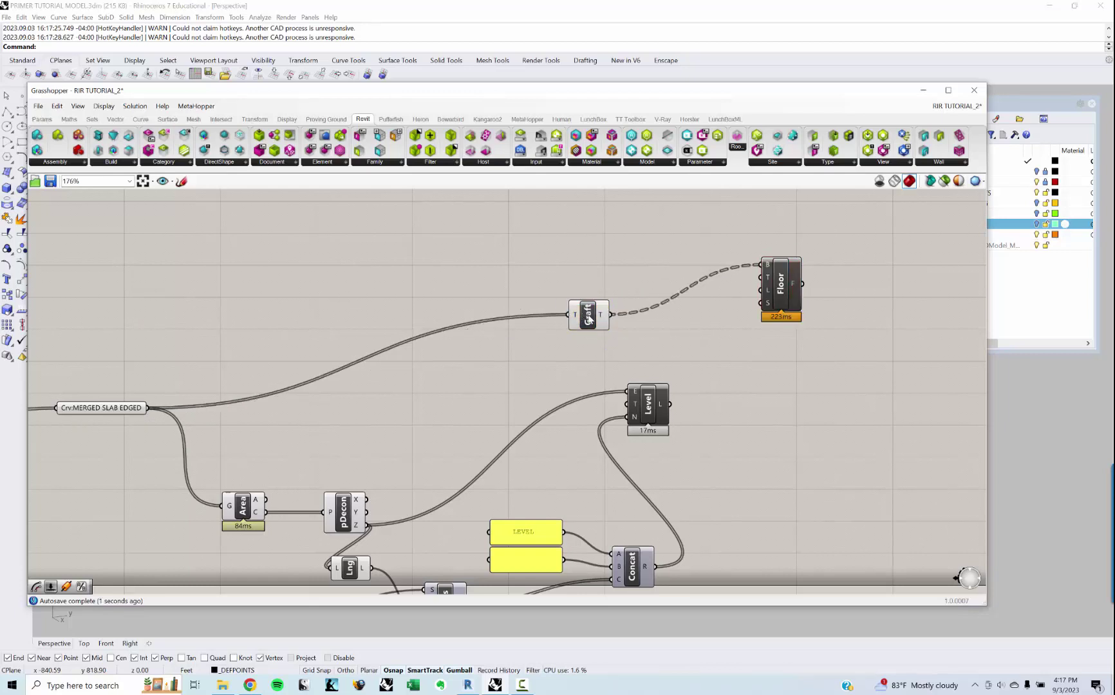
drag(591, 314, 633, 284)
click(834, 294)
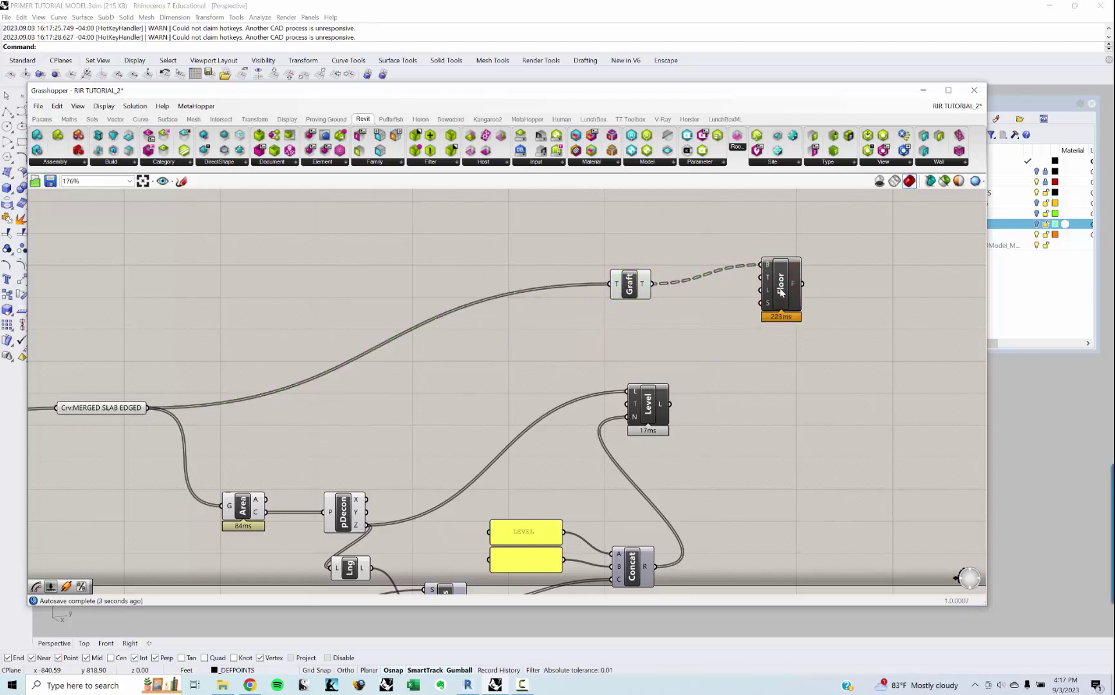
click(781, 291)
click(780, 209)
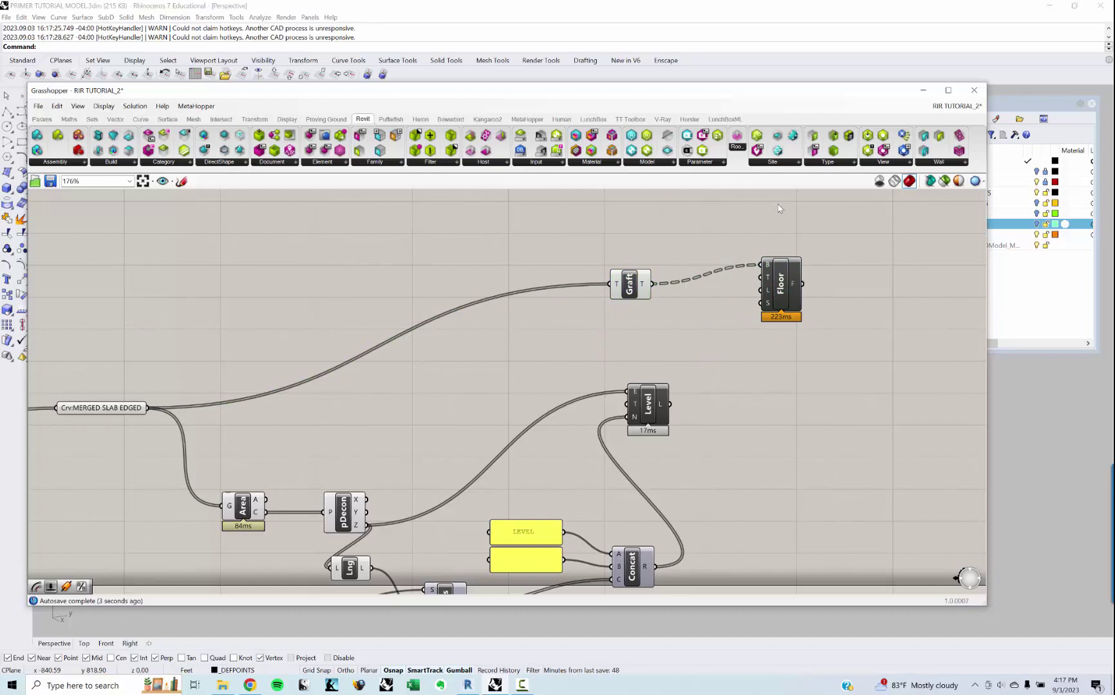
Step: Add a second Graft Tree component beside Level and route the Level output through it into the Floor's level input
double_click(701, 400)
text(GRAFT)
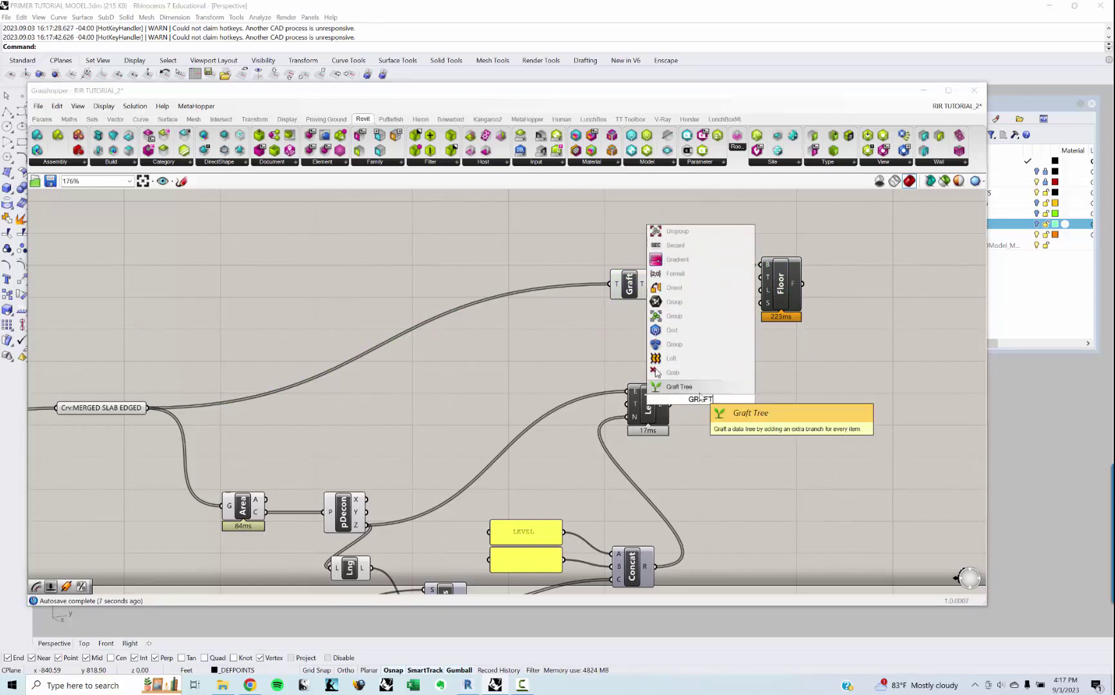
key(Return)
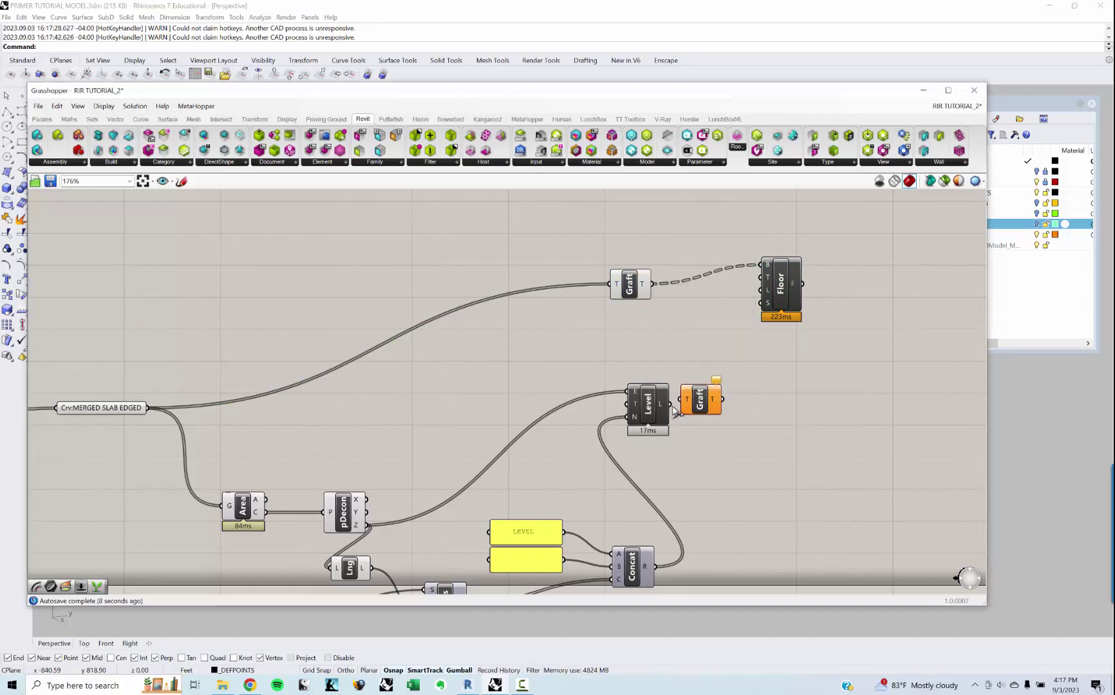
drag(671, 405, 765, 291)
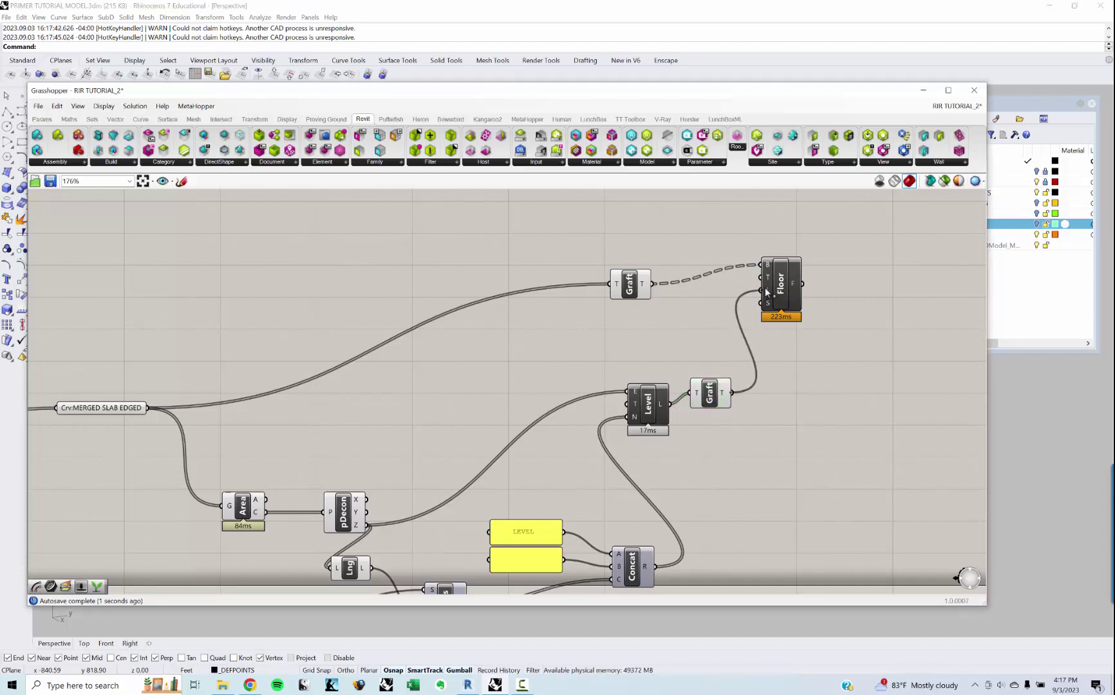
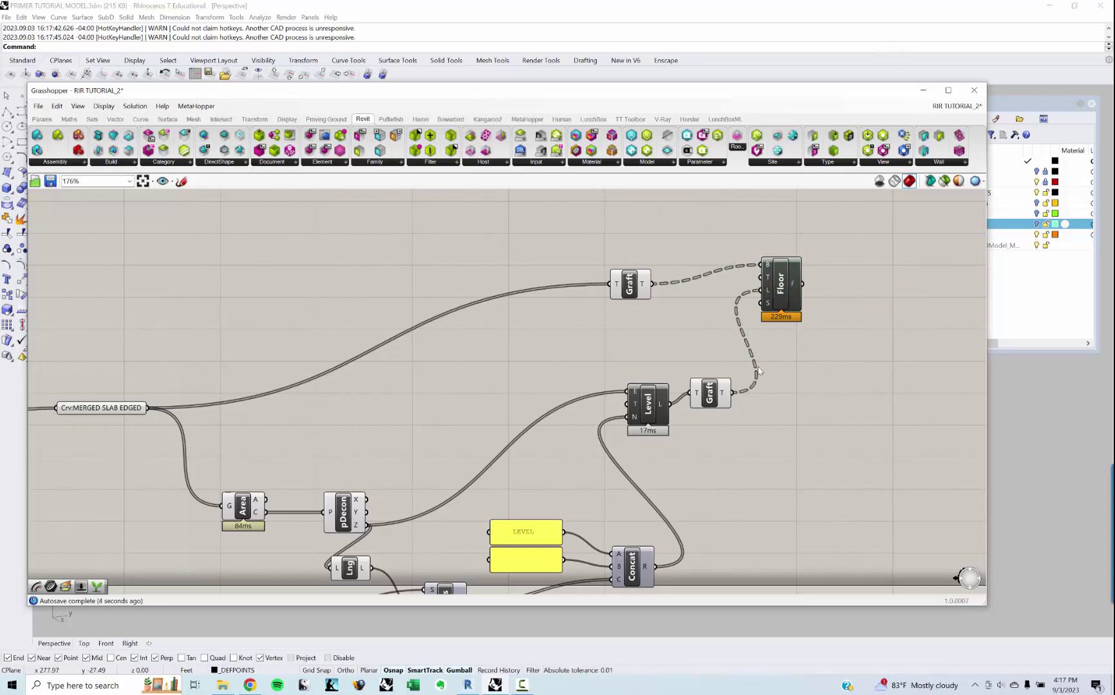
Step: Switch to Revit and orbit the 3D view to inspect the generated floors and levels of the tower
click(923, 91)
click(1051, 7)
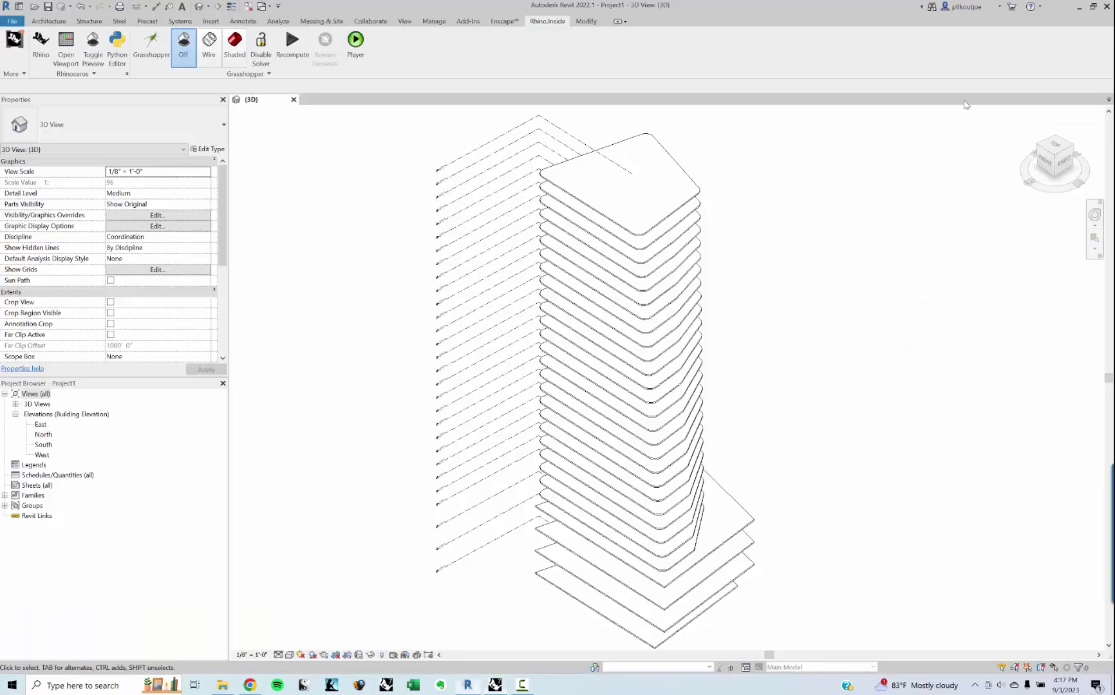
shift+middle_drag(549, 369, 579, 191)
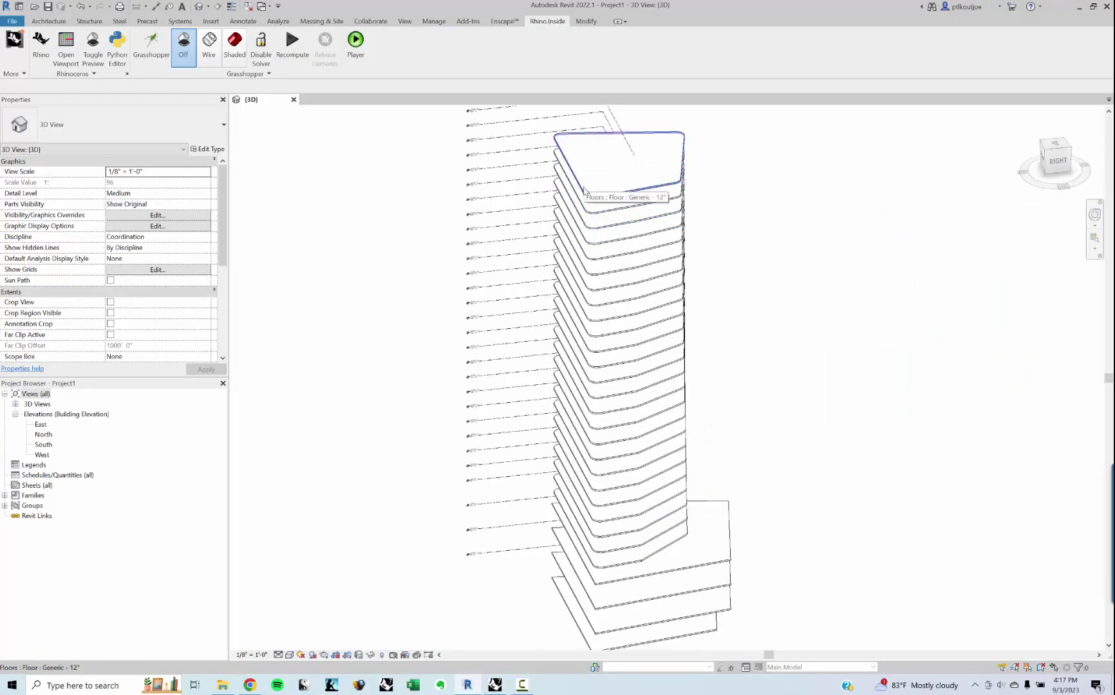
Step: Select a mid-tower floor in the 3D view and examine its level constraint and type from several angles
click(578, 350)
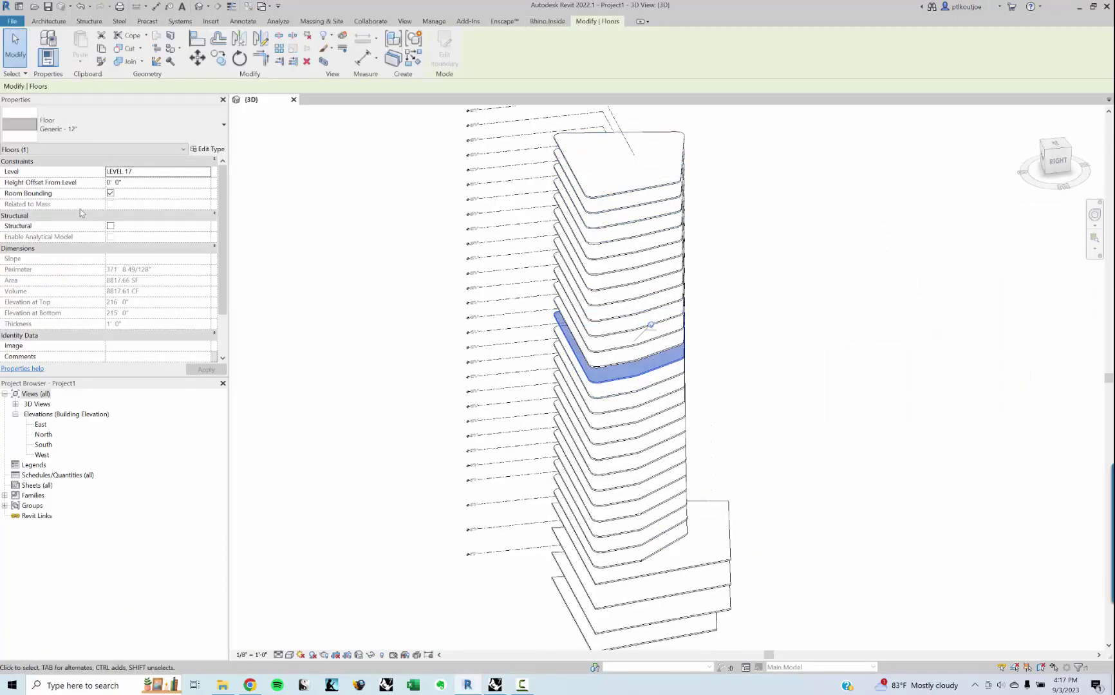
shift+middle_drag(466, 472, 259, 250)
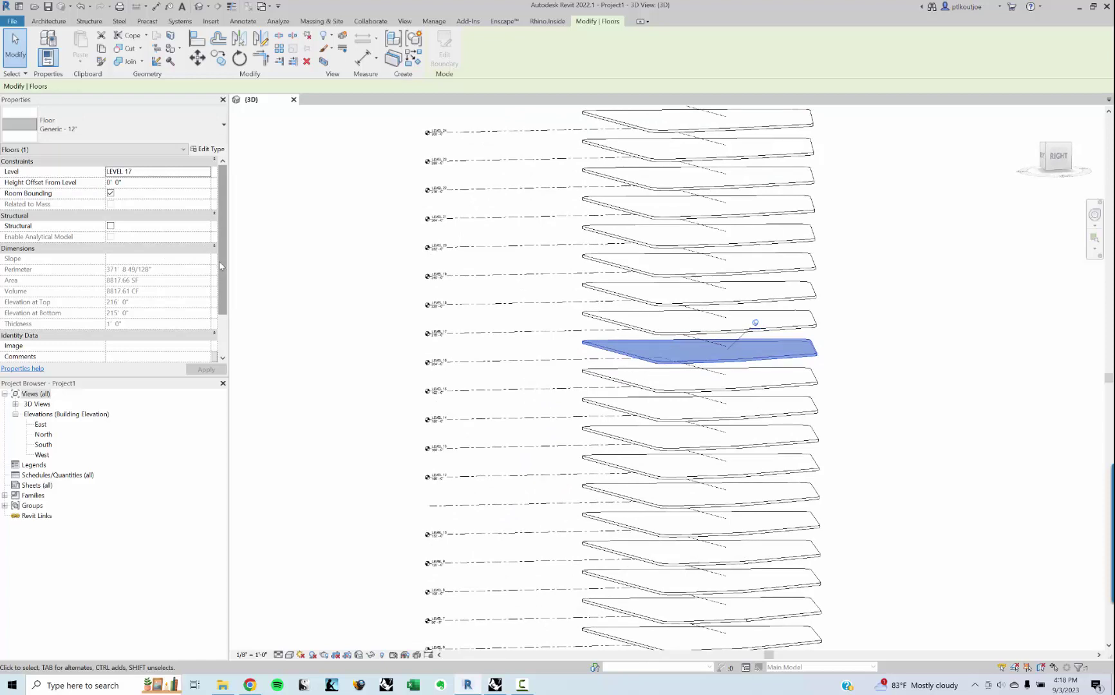
mouse_move(219, 261)
mouse_down()
mouse_move(222, 275)
mouse_move(226, 258)
mouse_up()
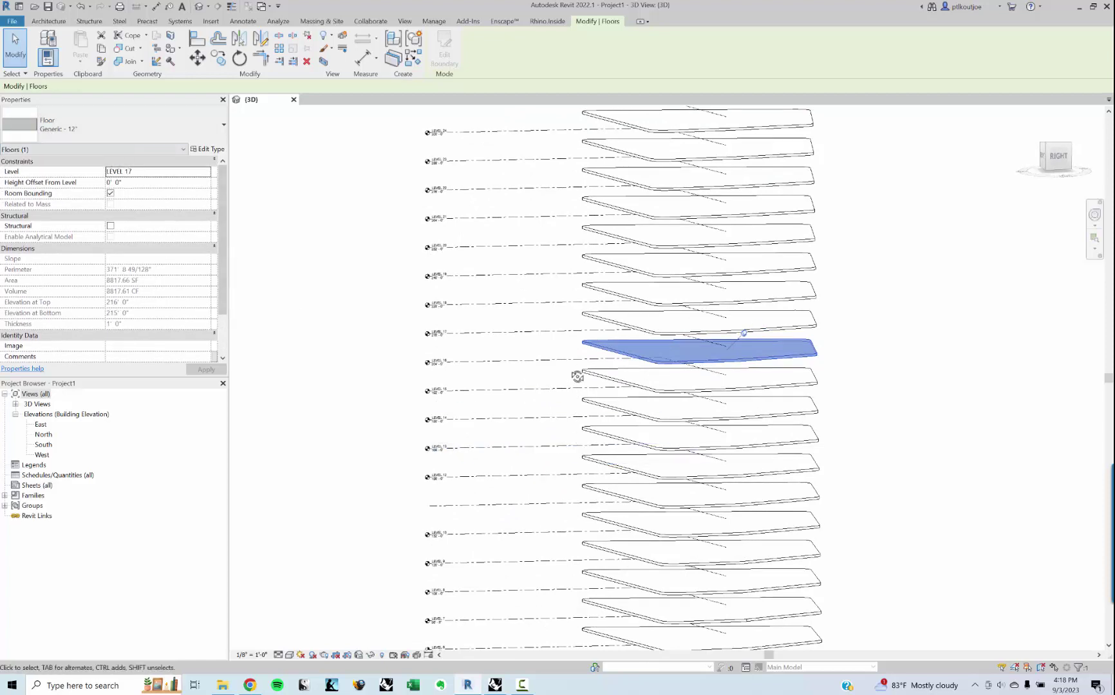
shift+middle_drag(577, 377, 561, 405)
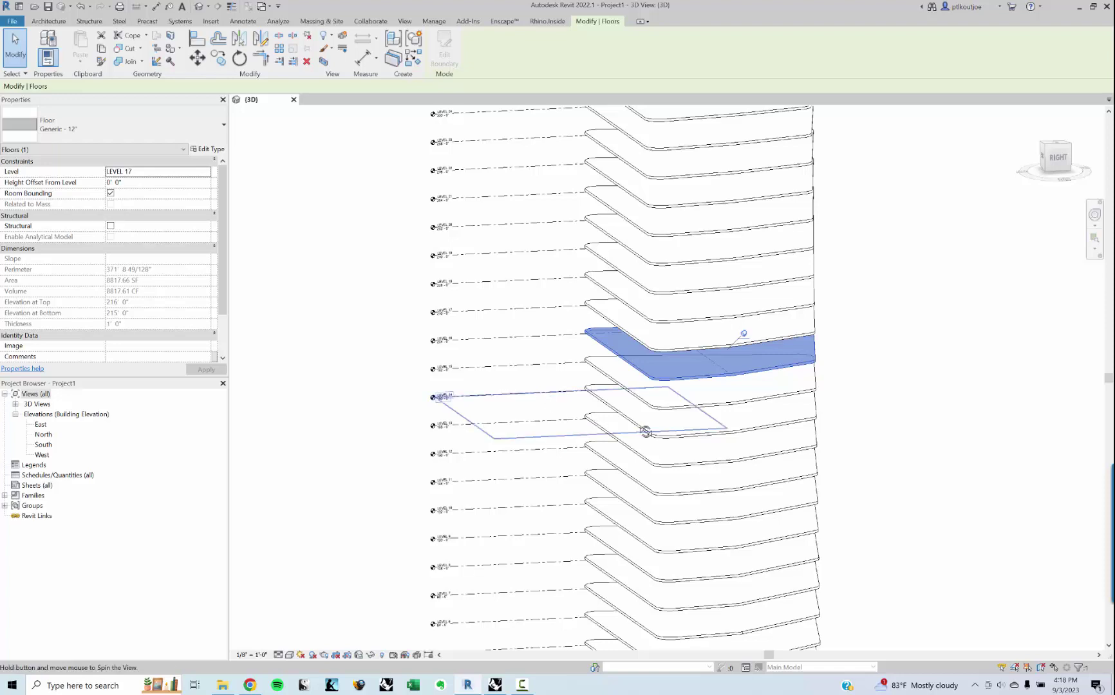
mouse_move(646, 431)
shift+middle_down()
mouse_move(670, 436)
mouse_move(644, 441)
shift+middle_up()
click(869, 380)
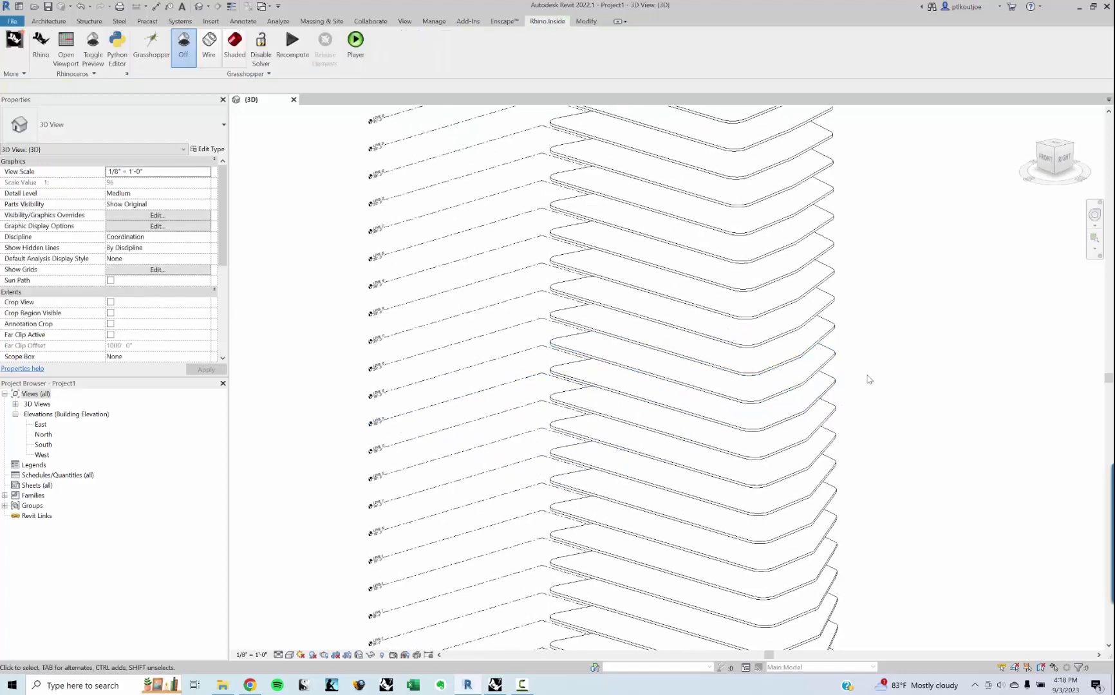
click(834, 361)
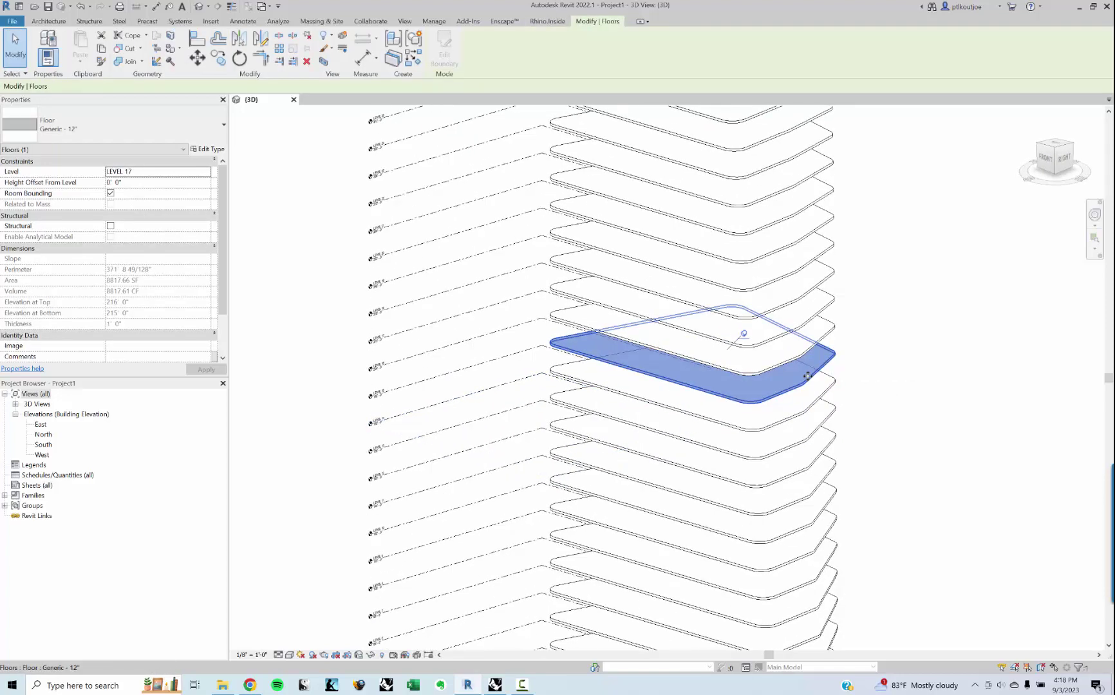
key(Escape)
click(815, 371)
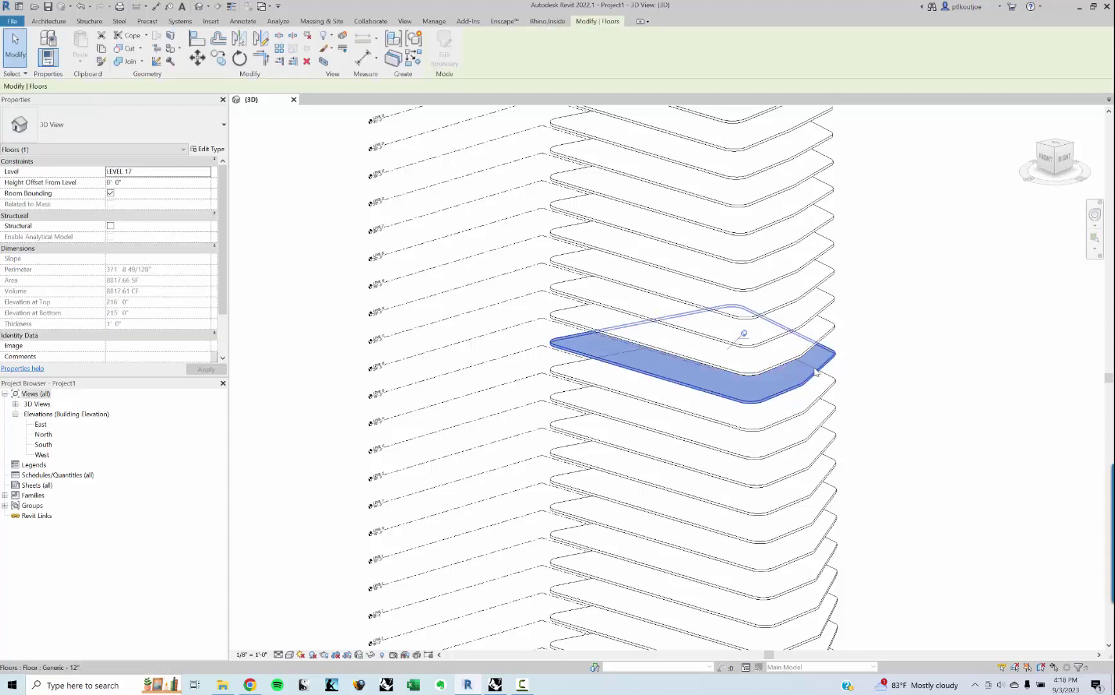
click(901, 380)
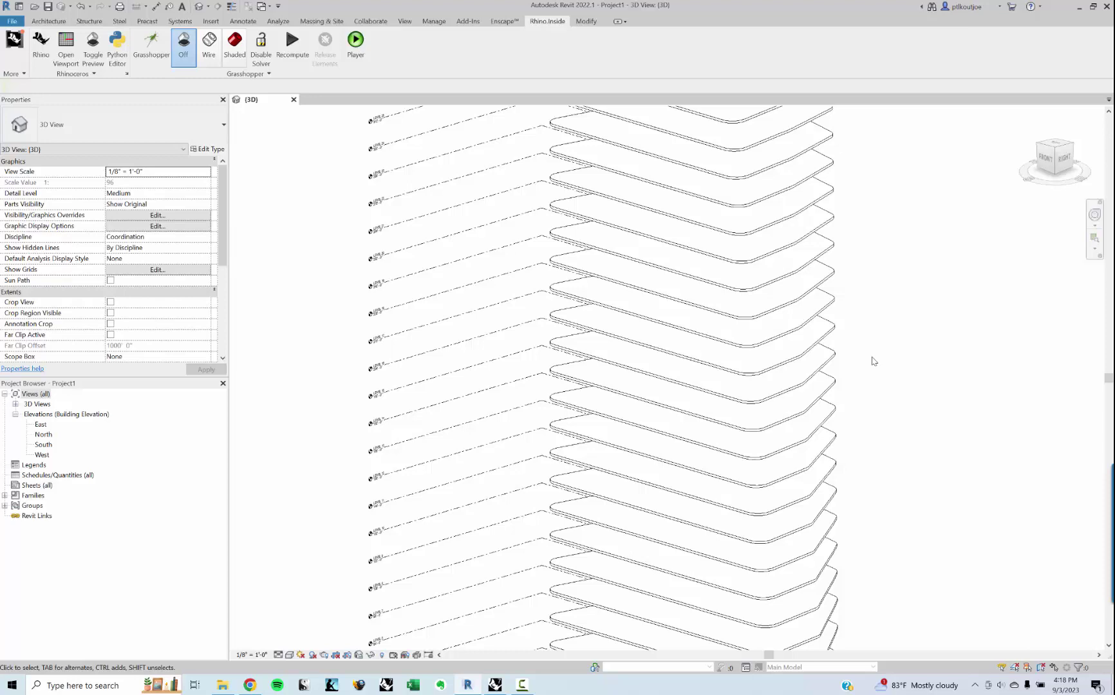
shift+middle_drag(925, 433, 715, 412)
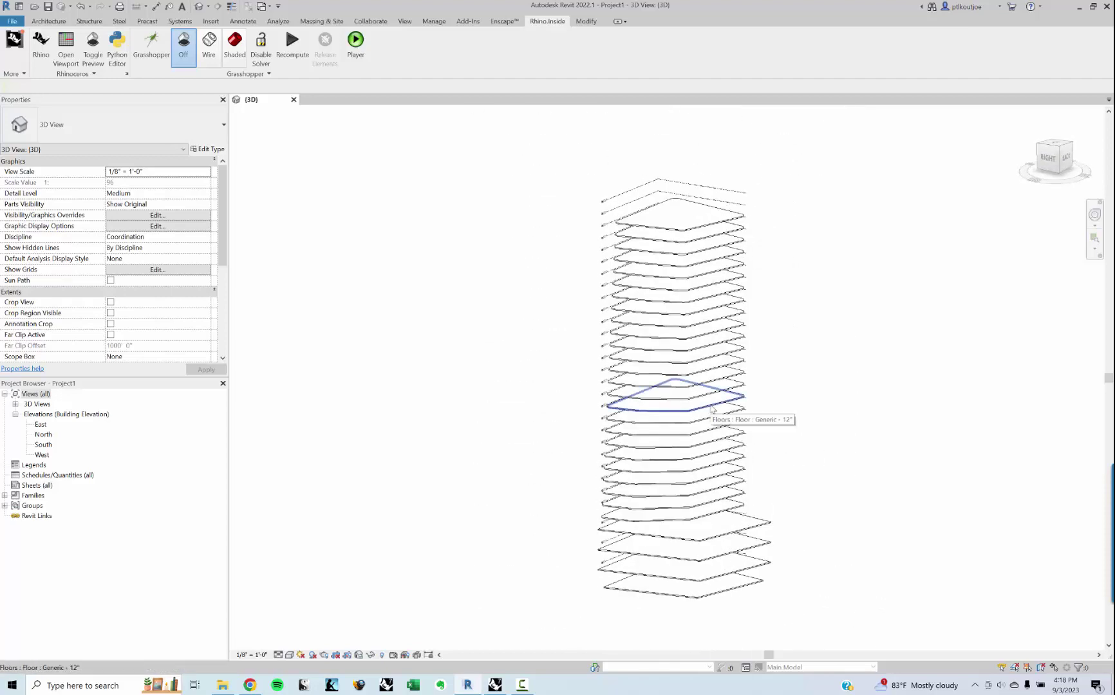
scroll(657, 354, up, 2)
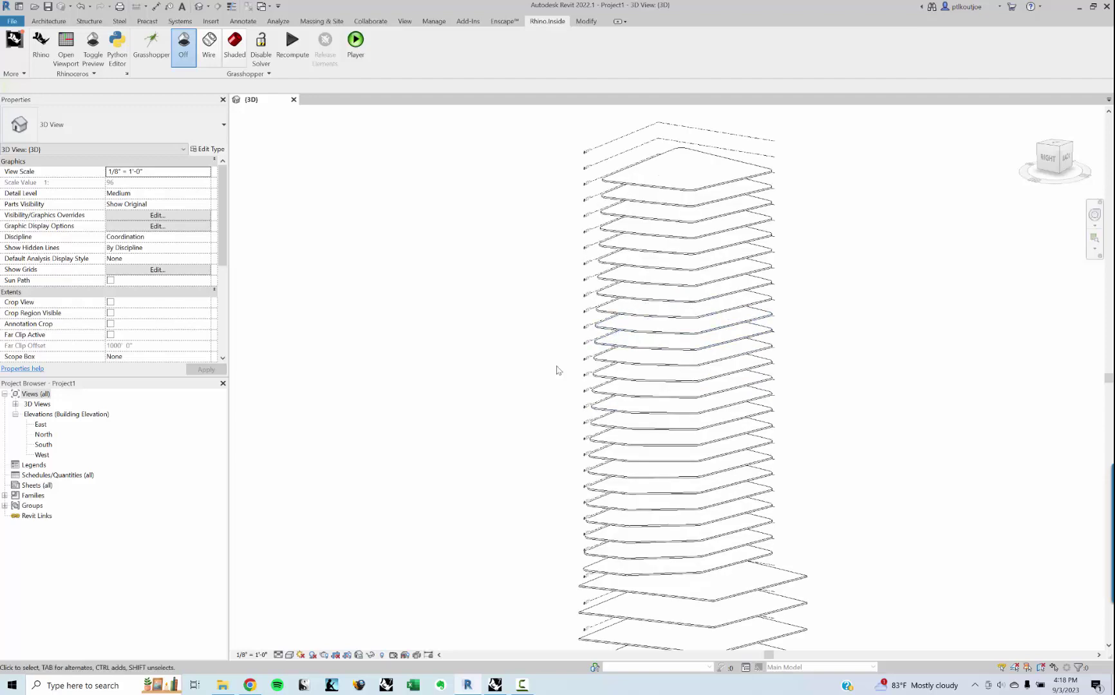
Step: Switch to Grasshopper and spread the Floor and slab-edge Graft components apart to make room on the canvas
click(495, 685)
right_drag(662, 324, 606, 338)
drag(715, 305, 770, 306)
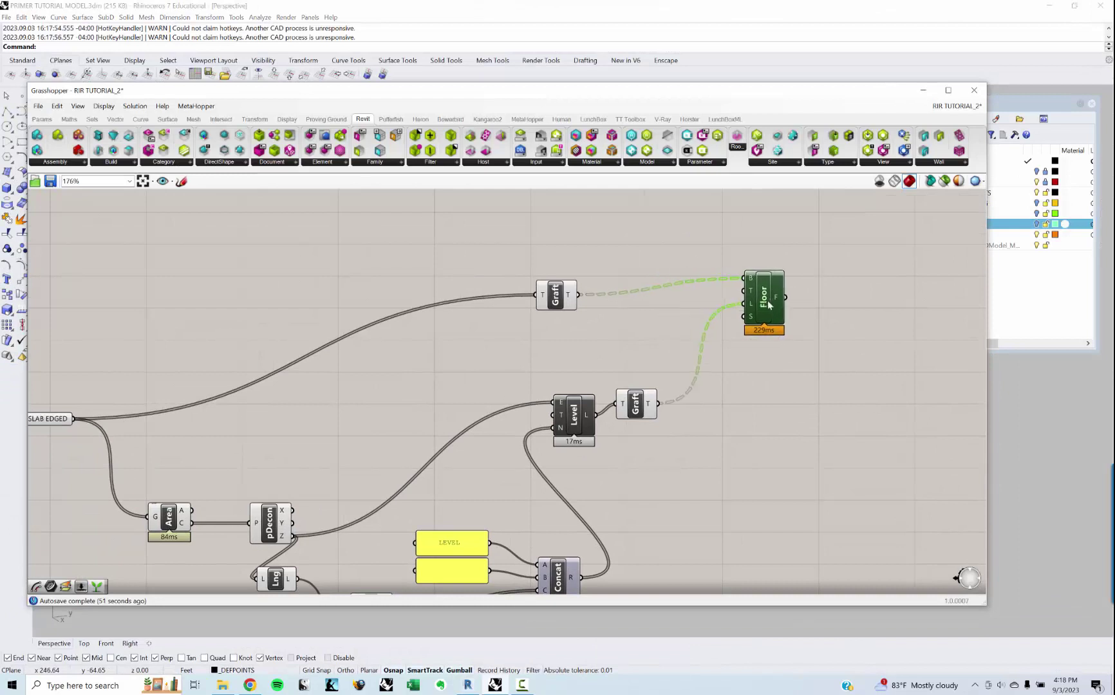
right_drag(727, 386, 716, 405)
click(566, 317)
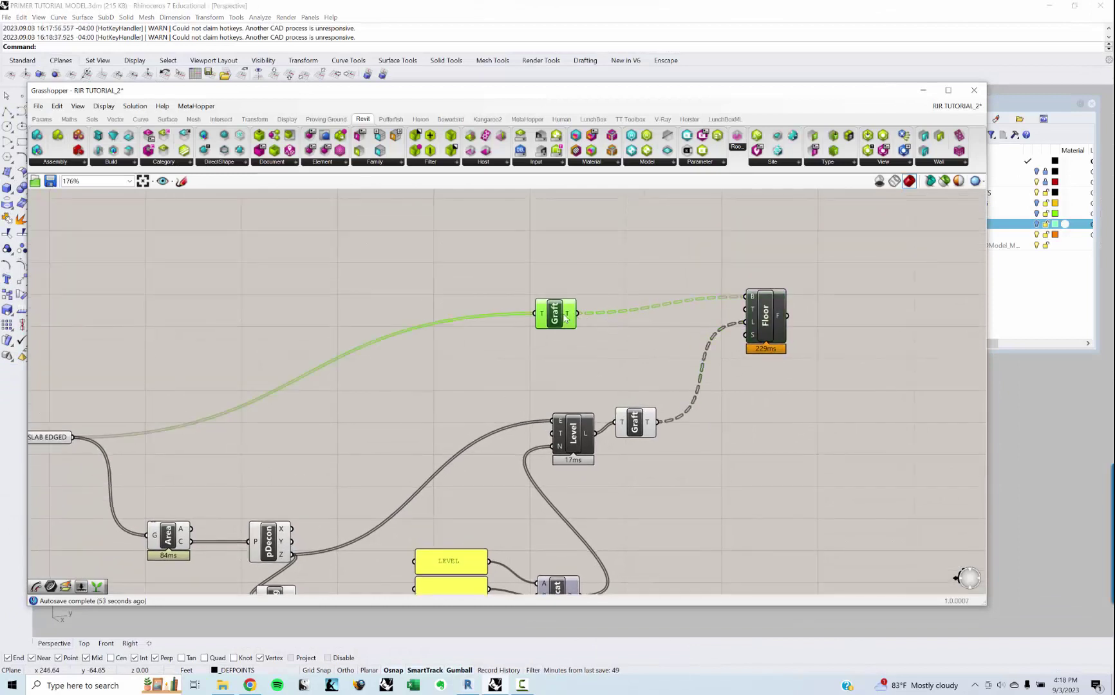
drag(566, 317, 630, 299)
click(664, 301)
Step: Add a Revit Type parameter to the canvas between the two Graft components
scroll(744, 308, up, 2)
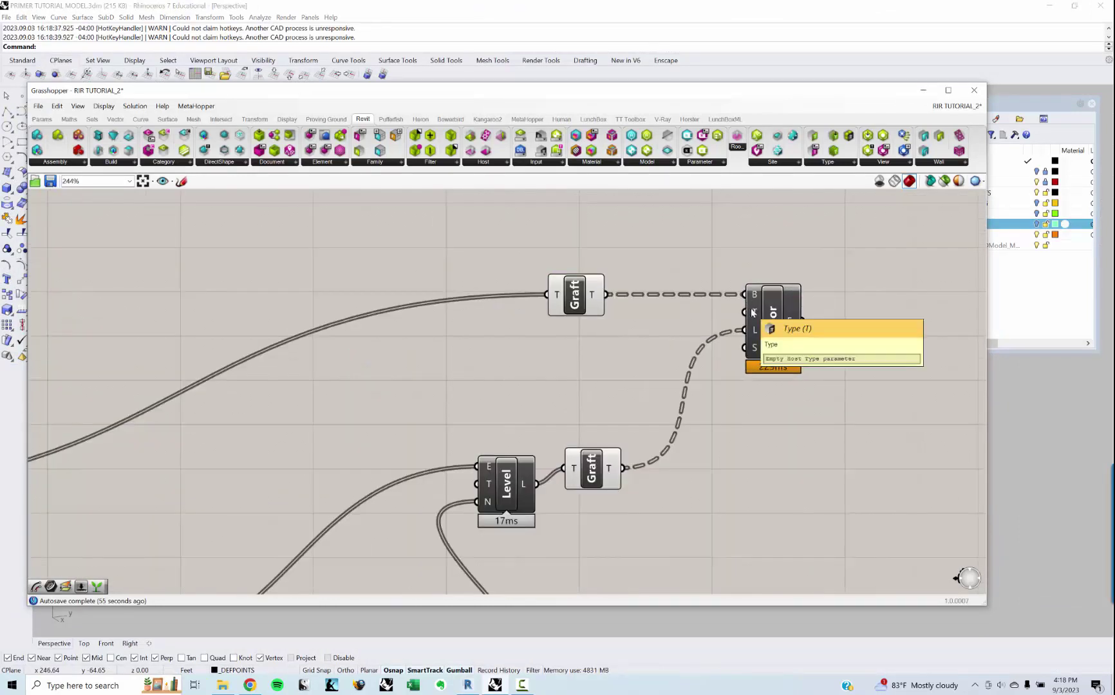
double_click(539, 357)
text(TR)
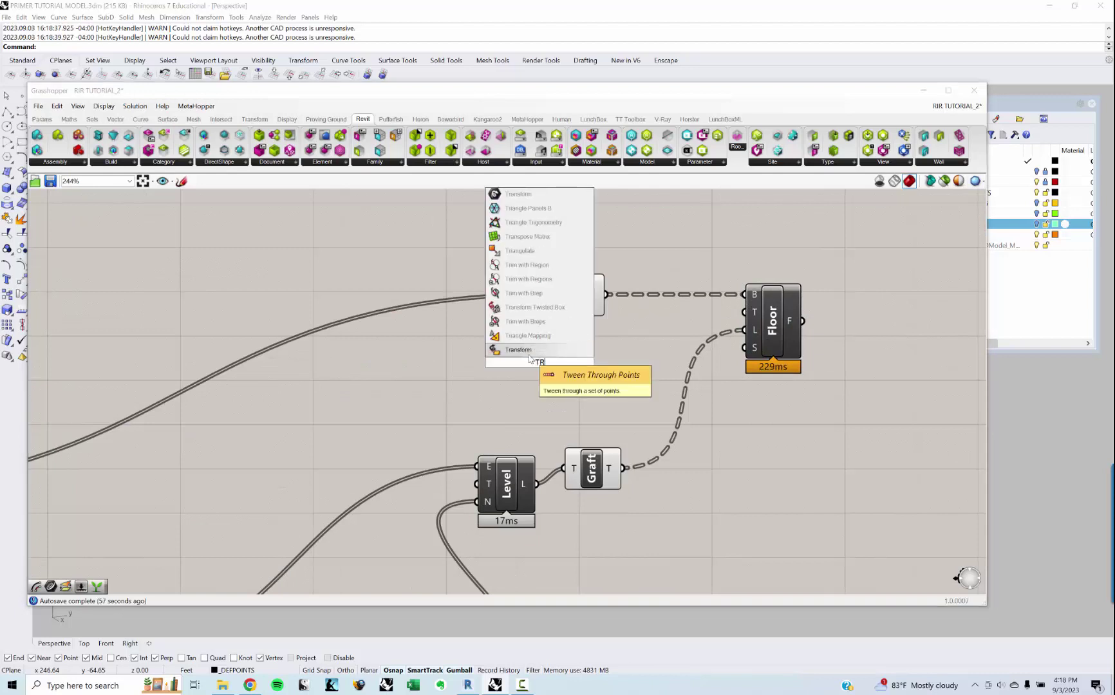
key(BackSpace)
text(YPE)
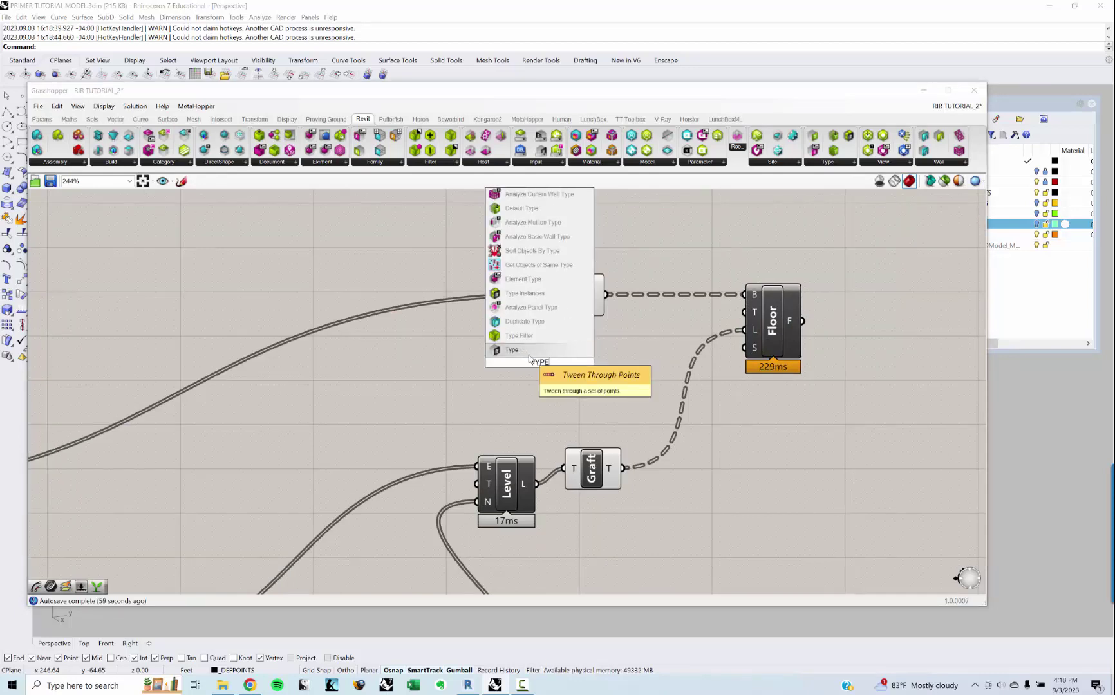
click(528, 352)
scroll(546, 358, up, 3)
Step: Position the Type parameter below the slab-edge Graft component and connect it to the Floor's type input
drag(565, 369, 635, 373)
right_drag(651, 339, 536, 366)
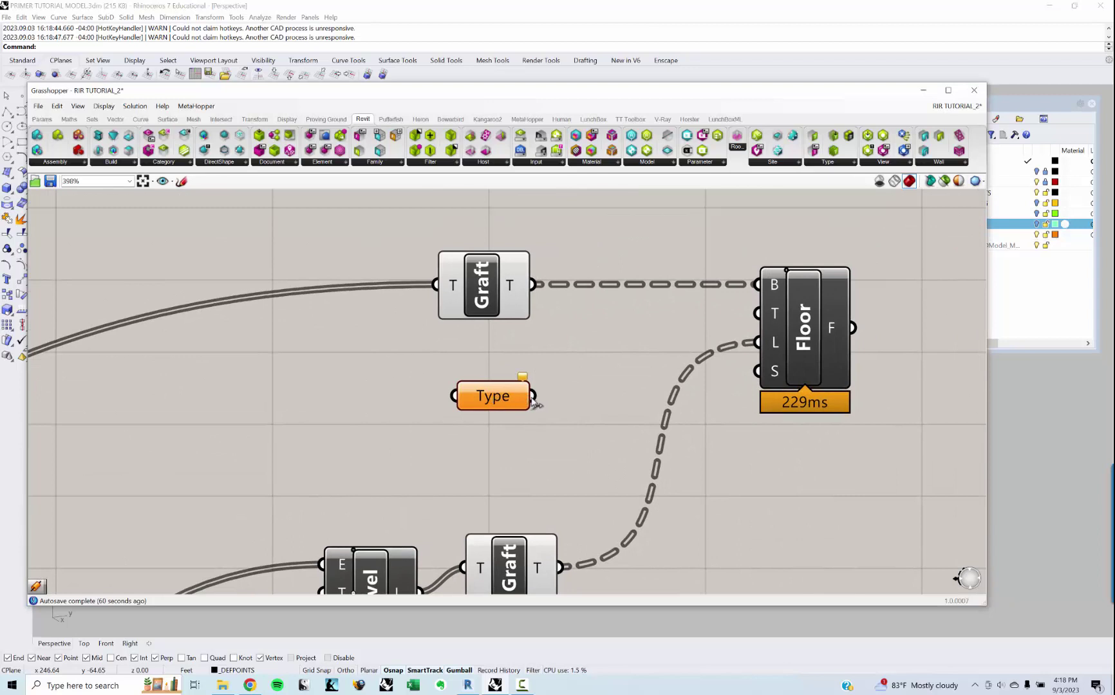
drag(534, 400, 758, 313)
right_drag(577, 341, 538, 347)
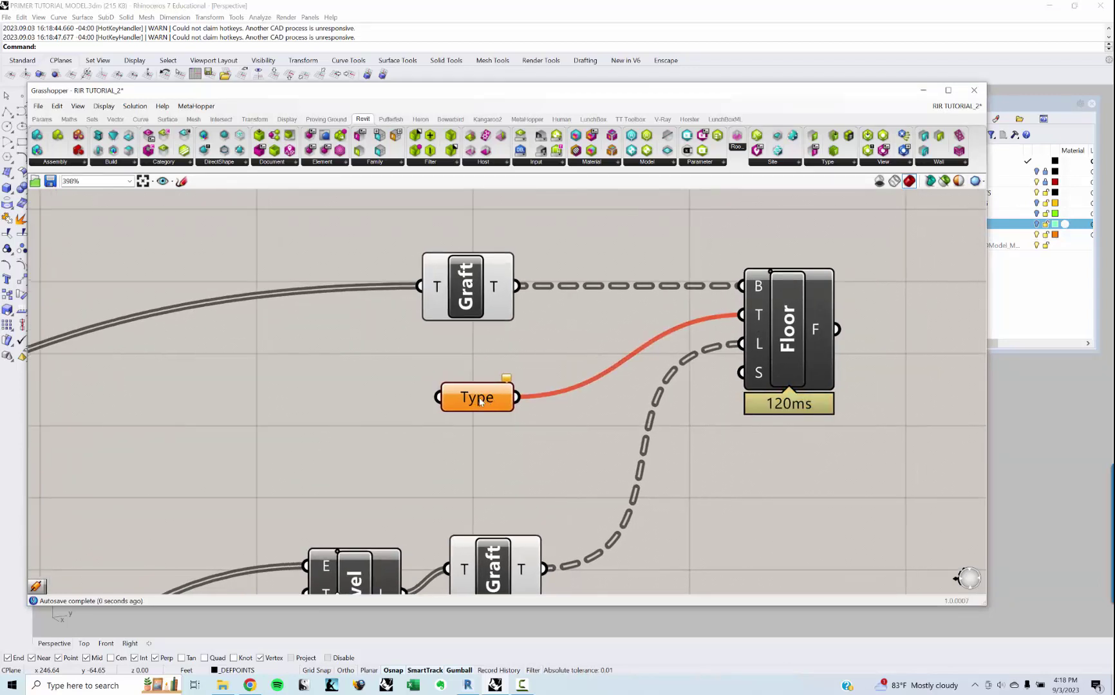
Step: Filter the Type parameter to the Floors category and set its value to Generic - 12"
right_drag(479, 402, 481, 401)
right_click(479, 402)
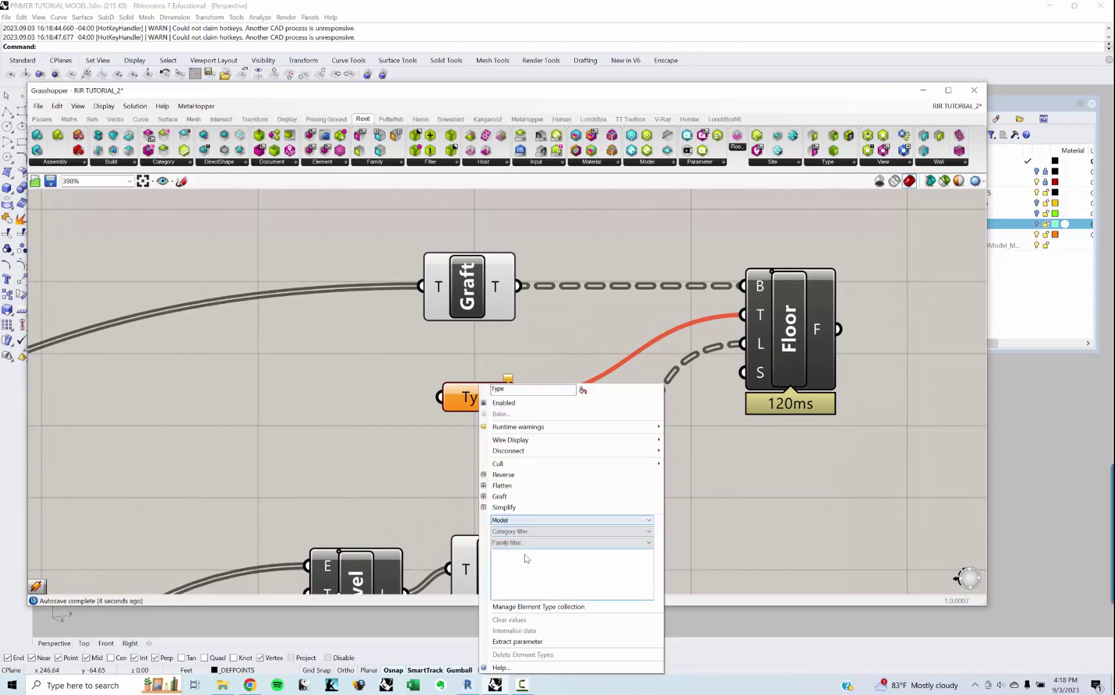
click(528, 522)
click(529, 530)
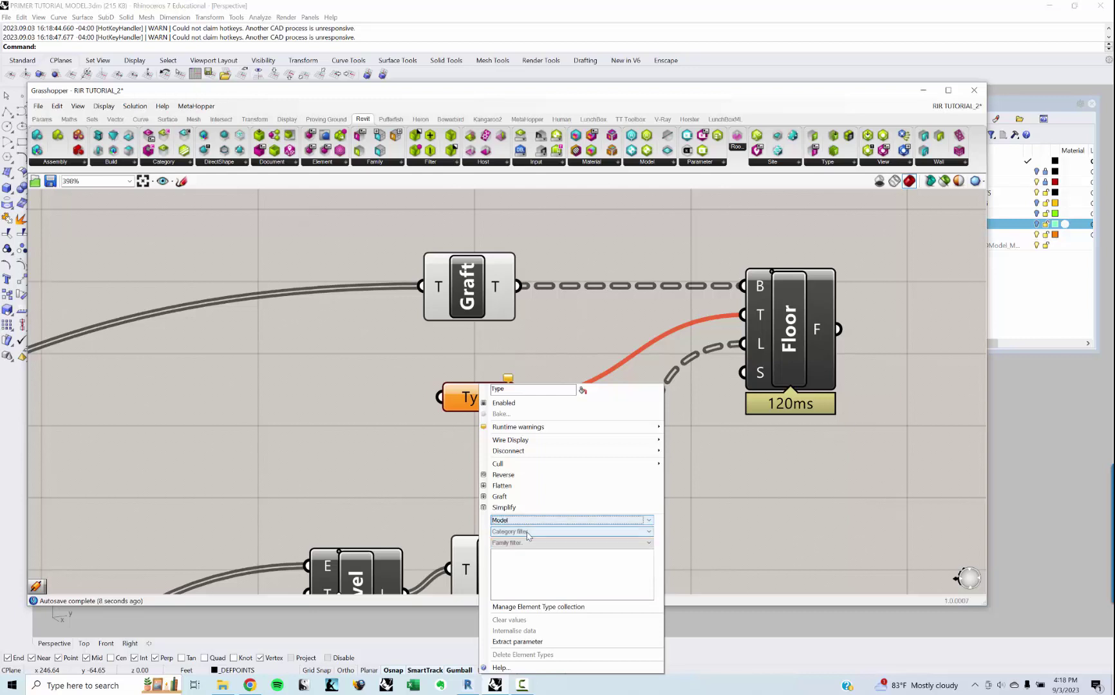
click(528, 533)
scroll(529, 573, down, 4)
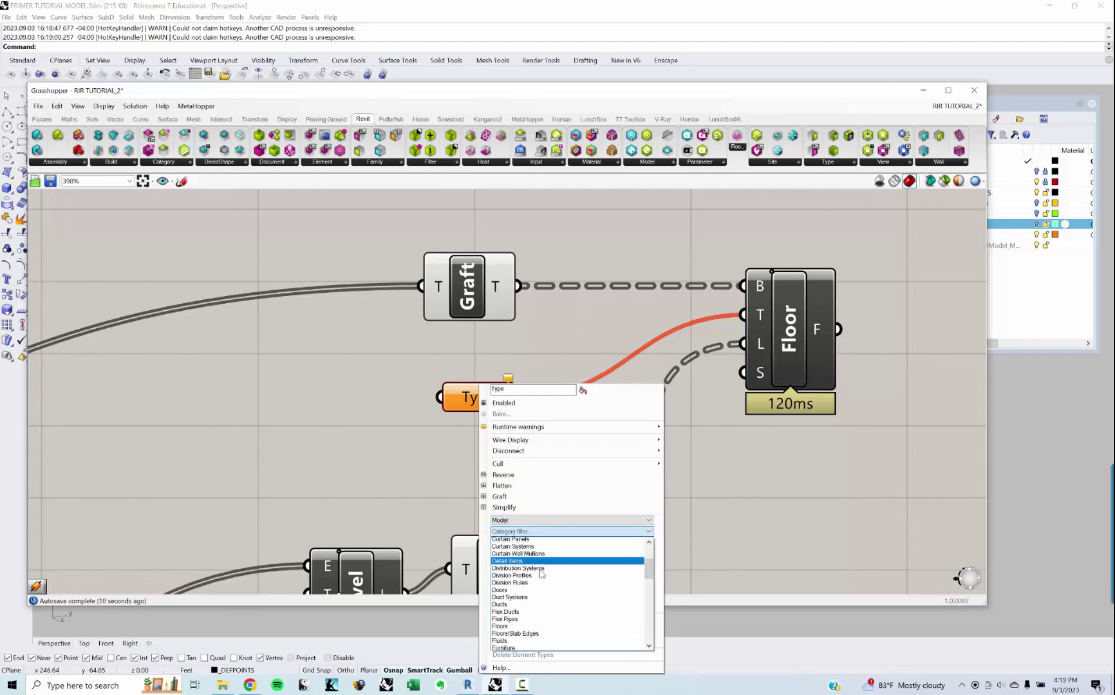
click(529, 615)
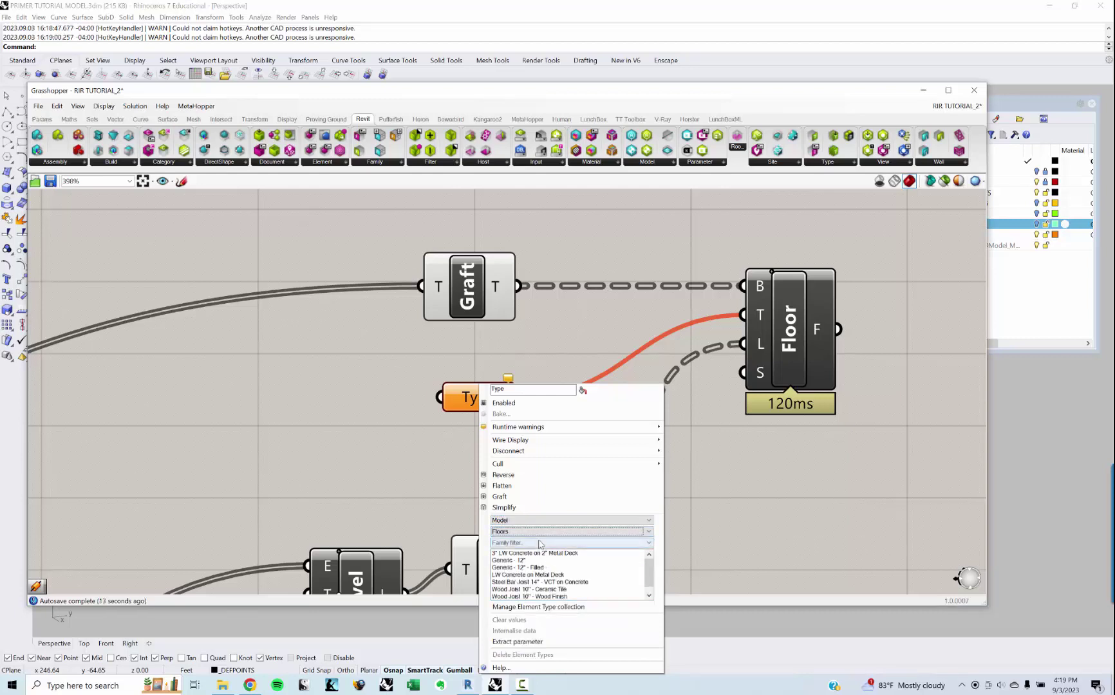
scroll(649, 577, down, 1)
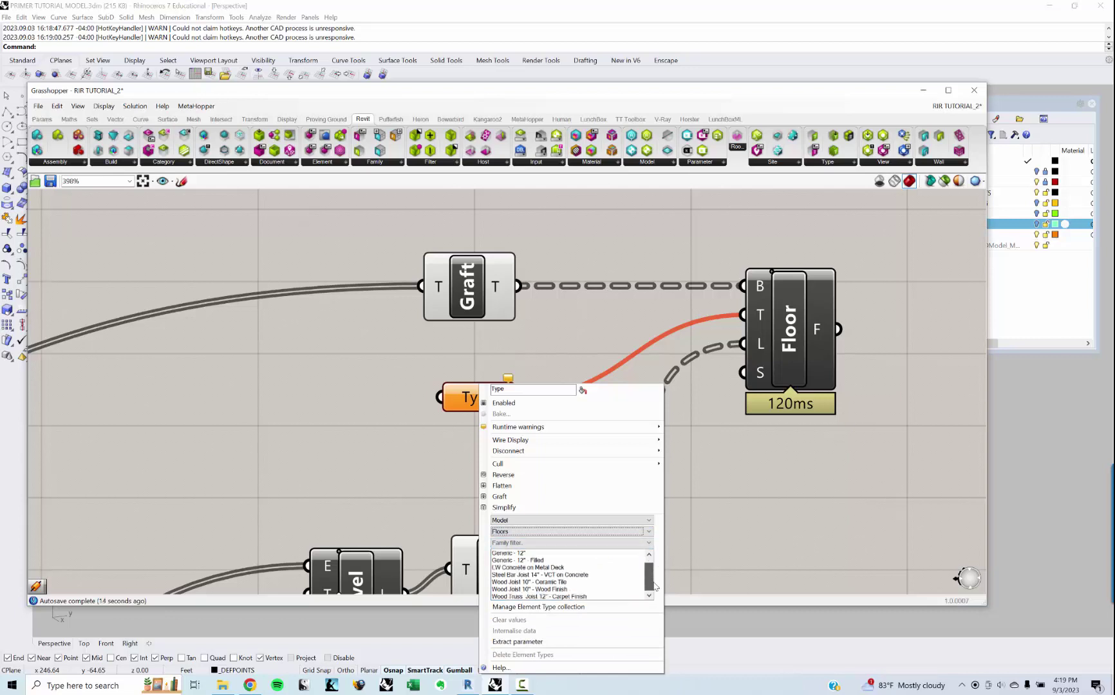
scroll(652, 570, up, 1)
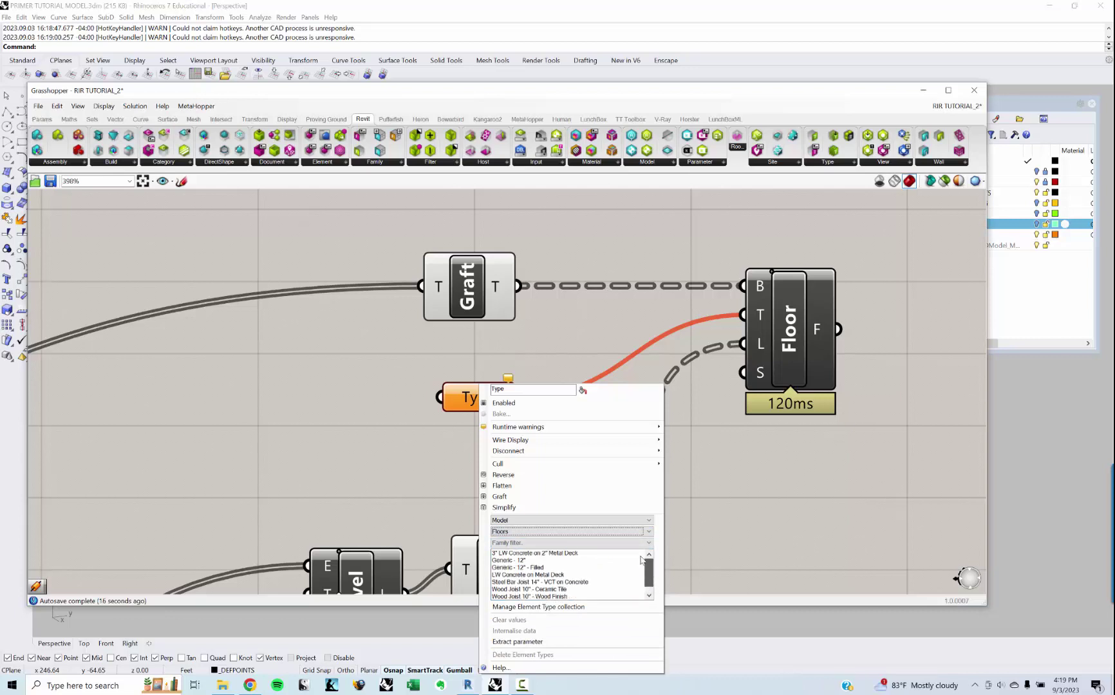
click(545, 560)
key(Escape)
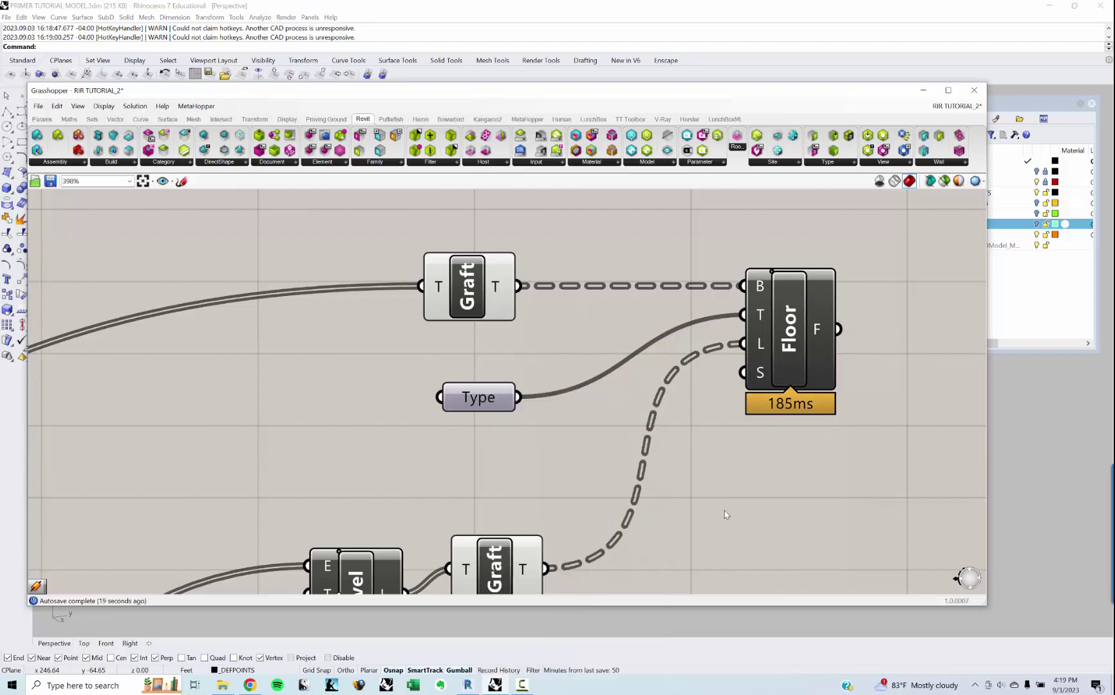
Step: Switch to Revit with the Grasshopper window minimized and inspect the tower floors in the 3D view
scroll(558, 419, down, 2)
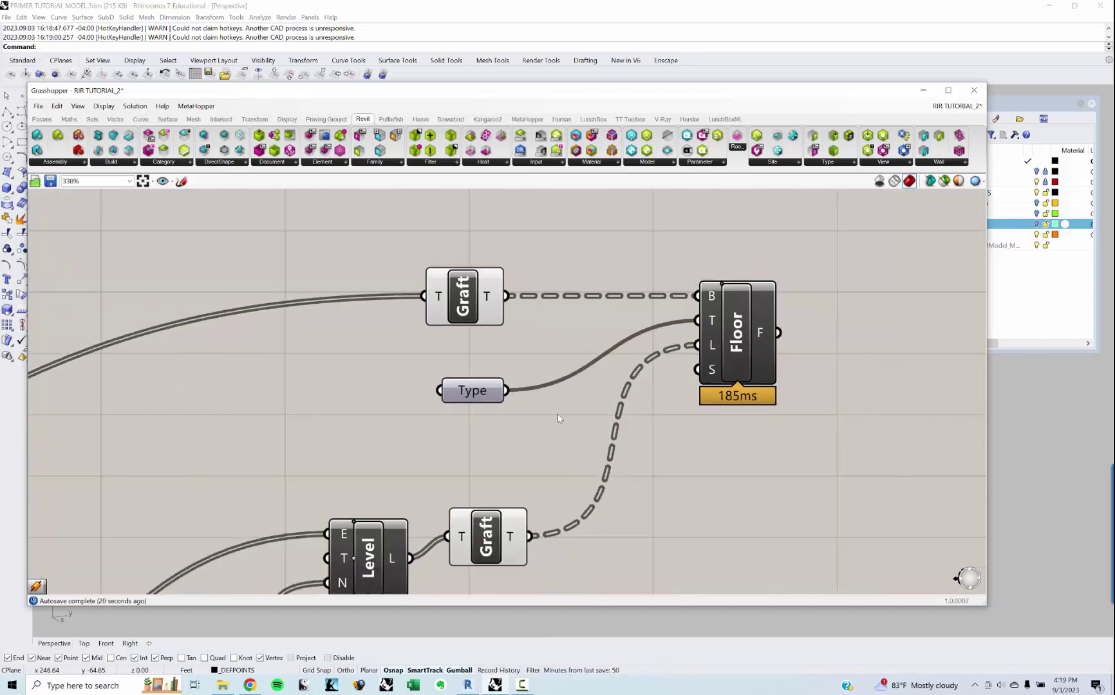
click(467, 684)
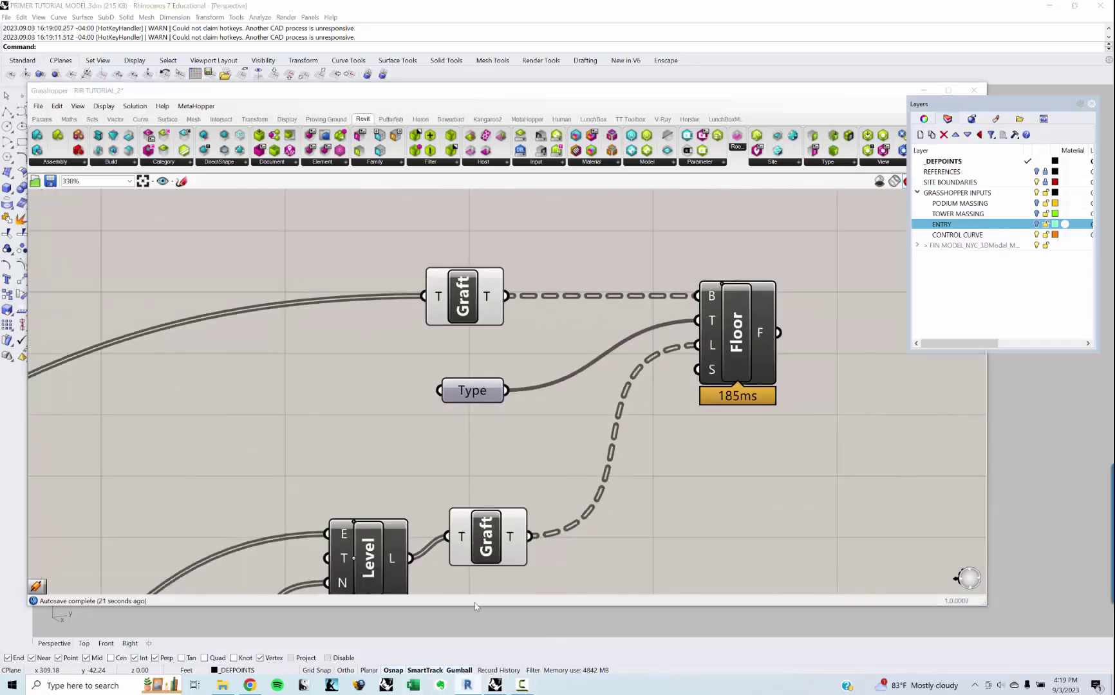
click(921, 91)
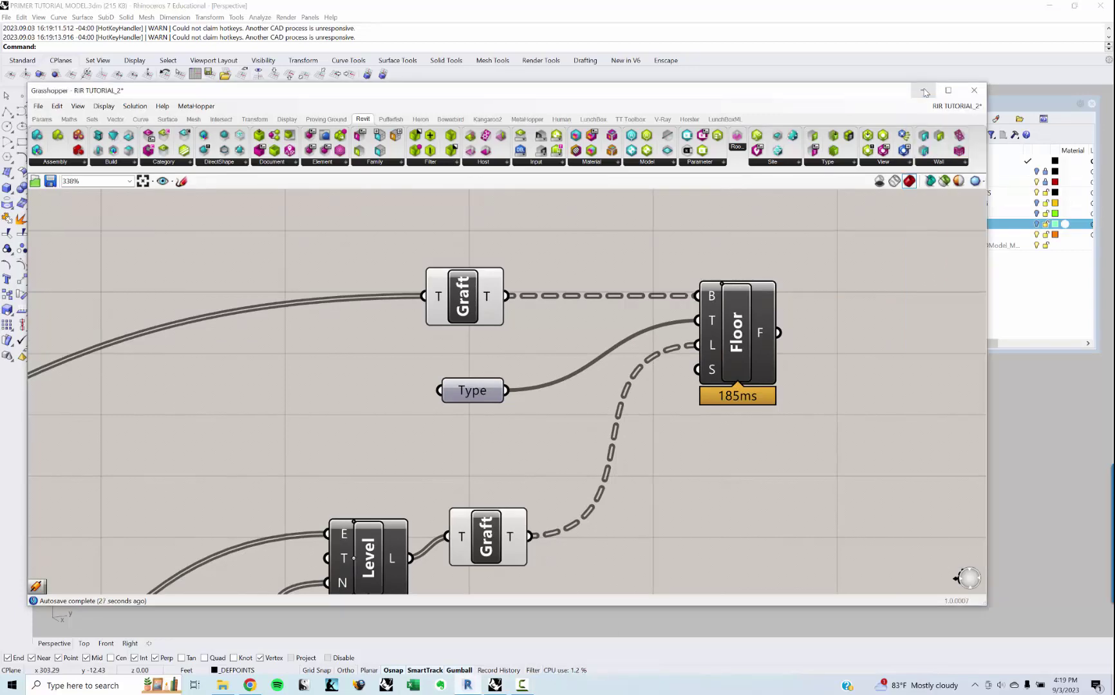
click(923, 90)
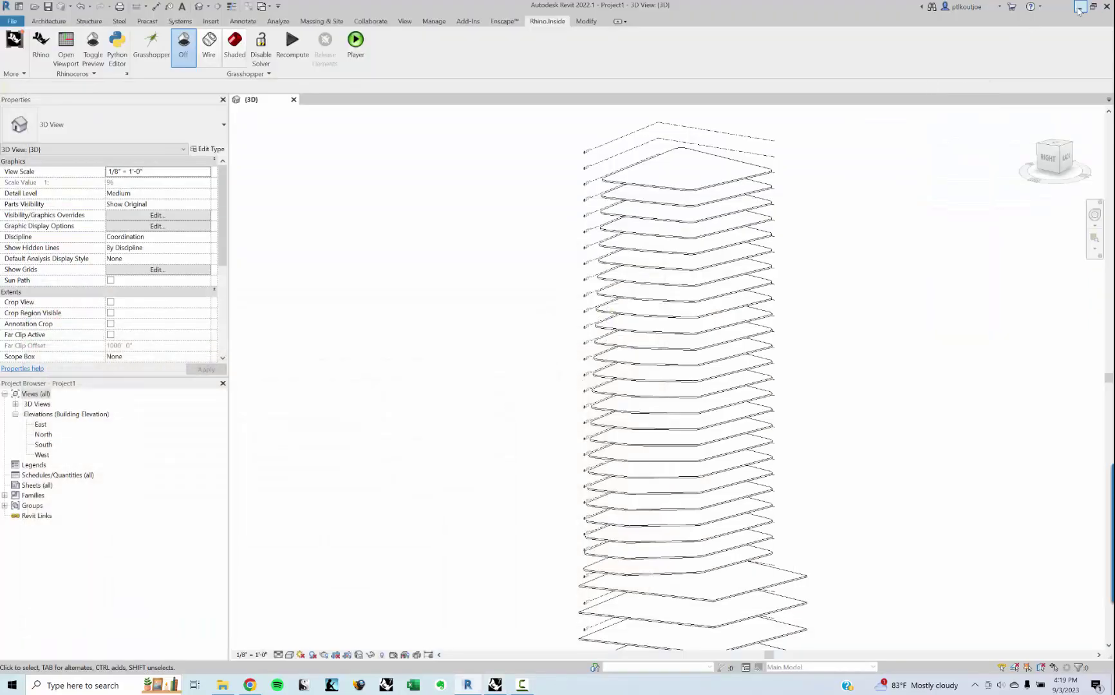
scroll(687, 438, up, 2)
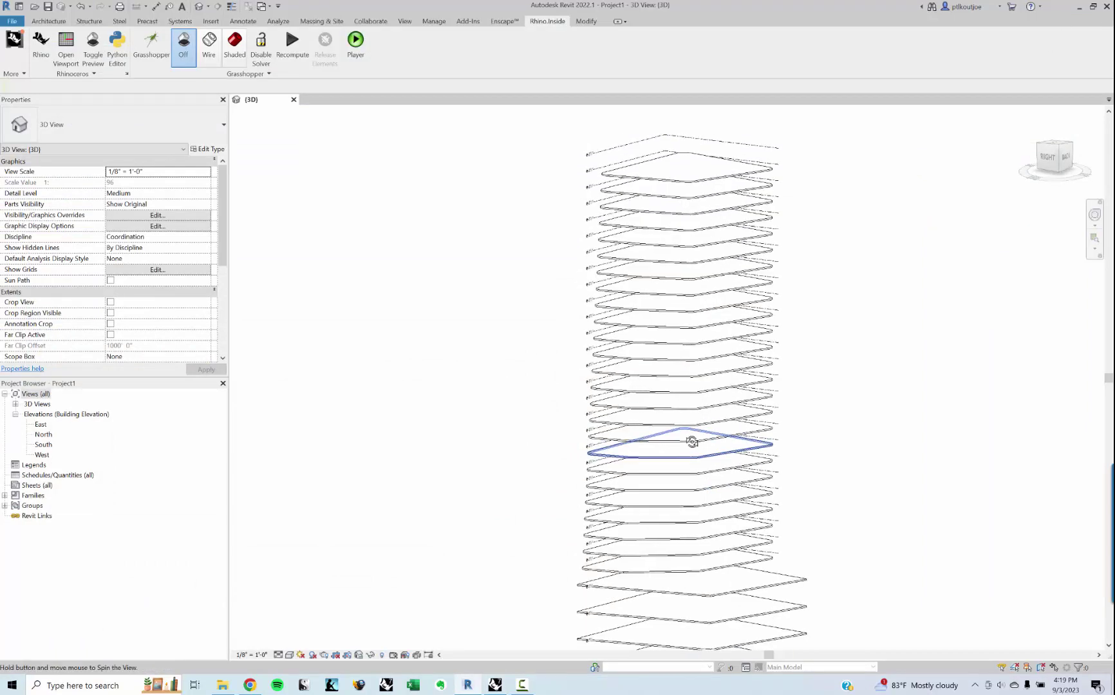
scroll(686, 440, up, 2)
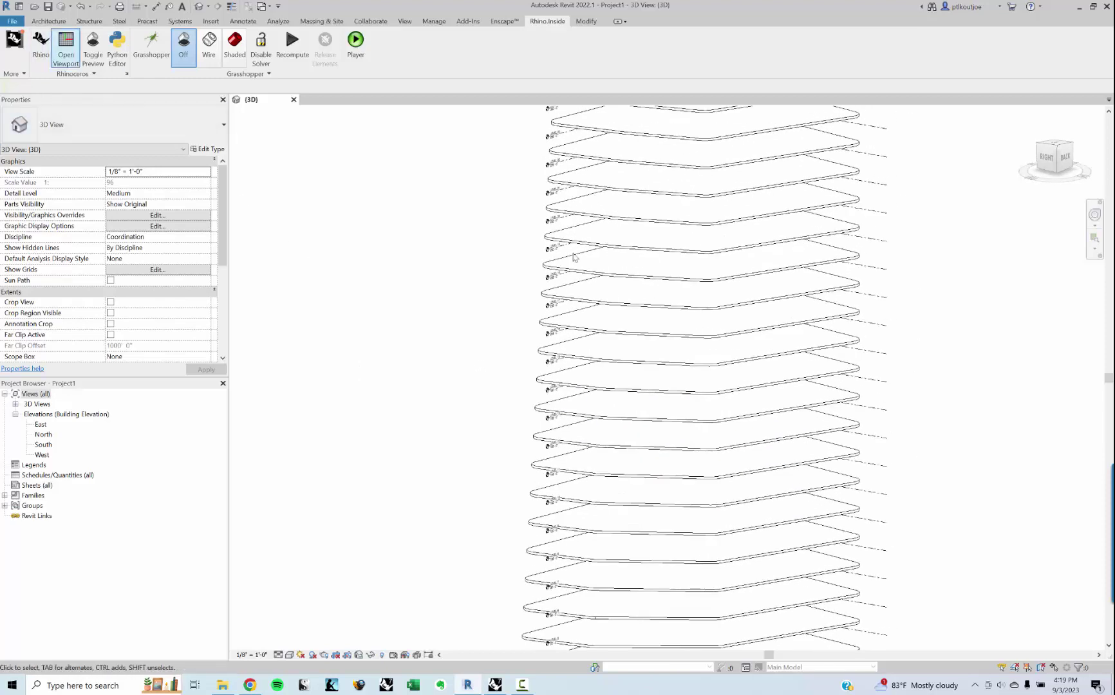
Step: Try to start Revit's architectural Floor tool from the 3D view, and dismiss the work plane dialog
click(49, 21)
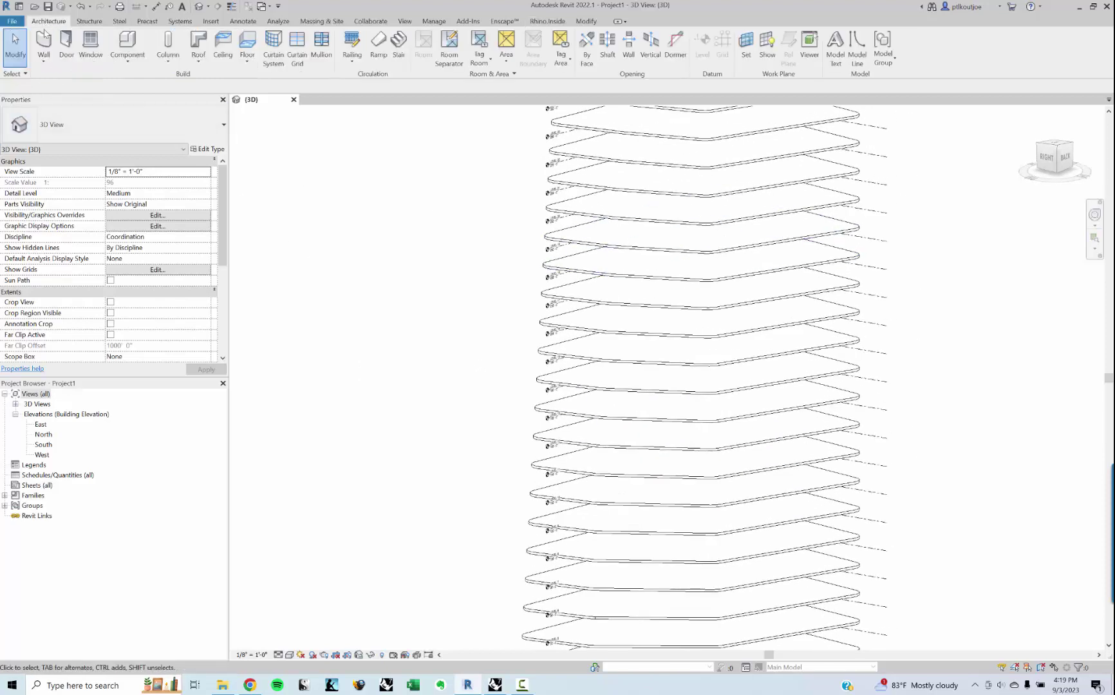
click(248, 43)
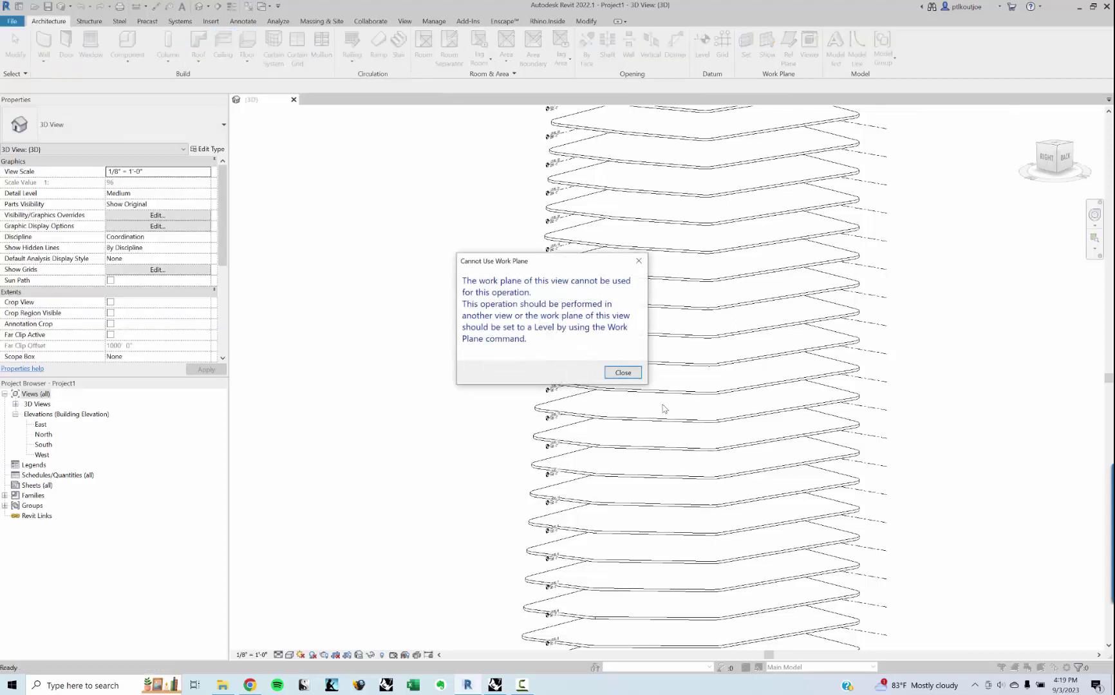
click(622, 373)
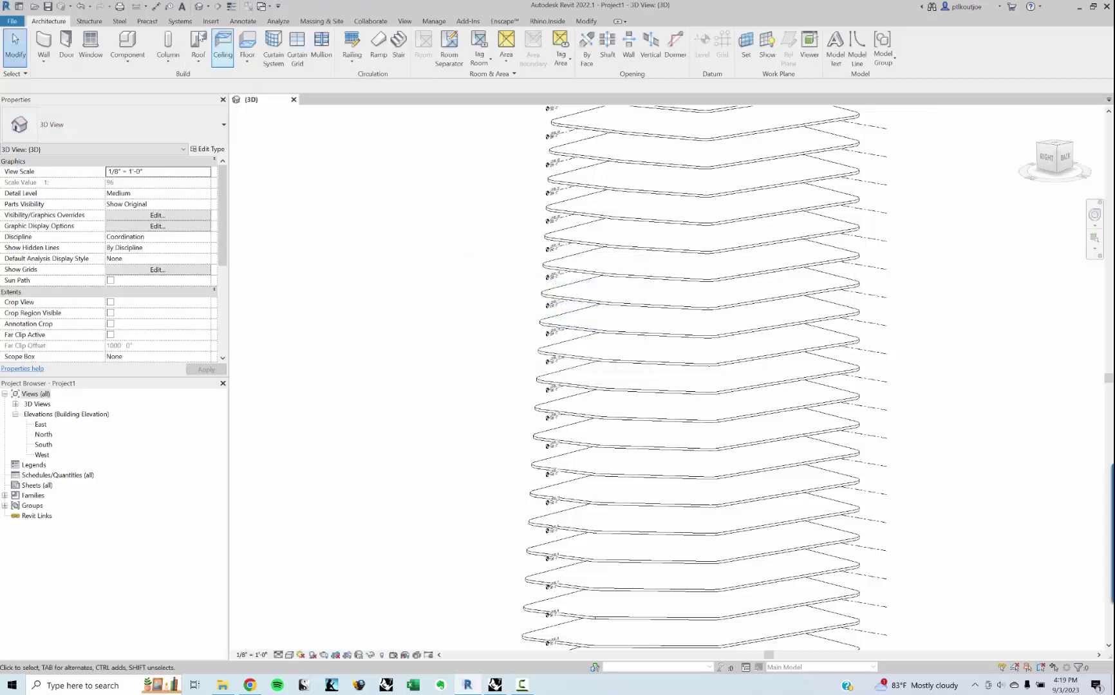
click(247, 43)
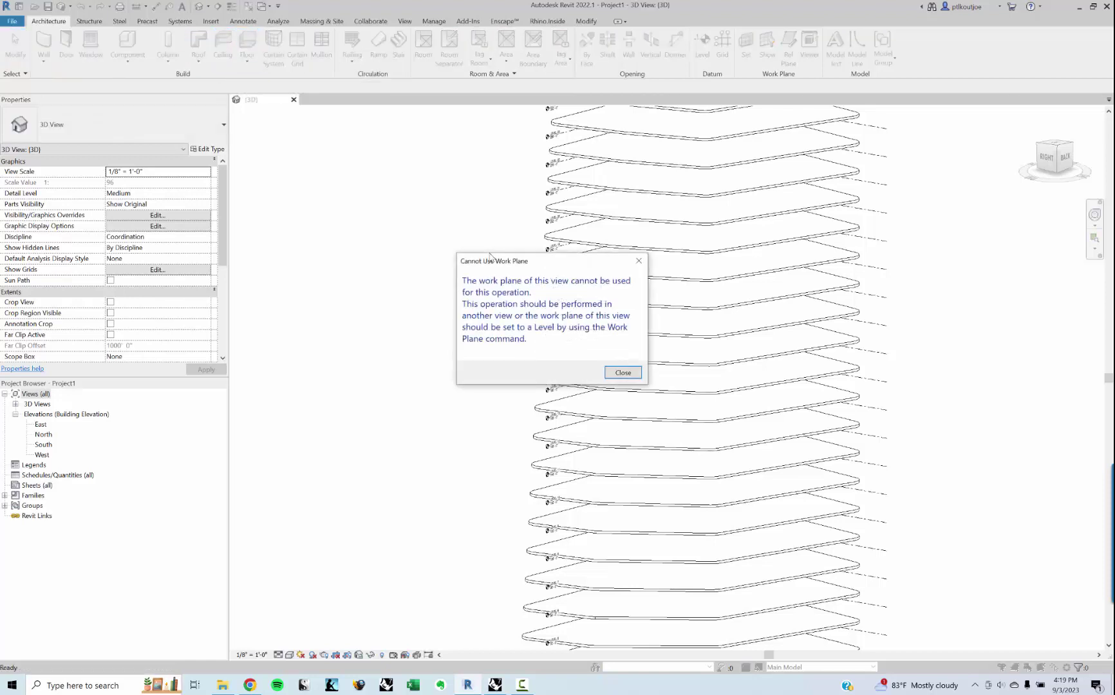
key(Escape)
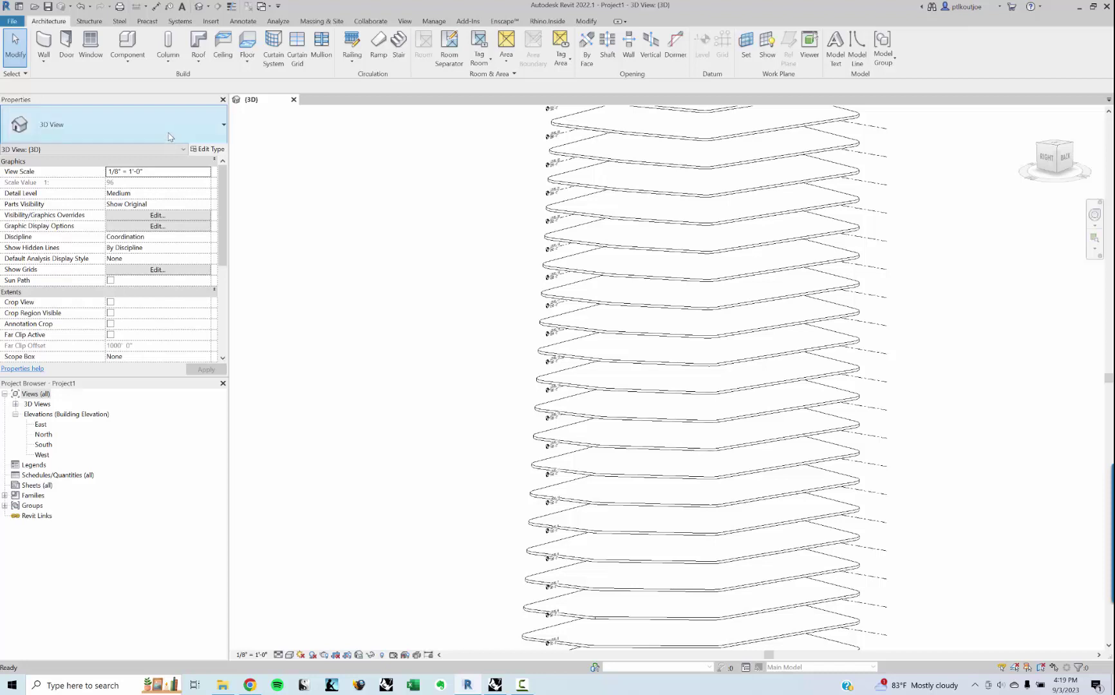
Step: Look through the project's family categories and examine the stacked tower floors from several angles in the 3D view
click(5, 496)
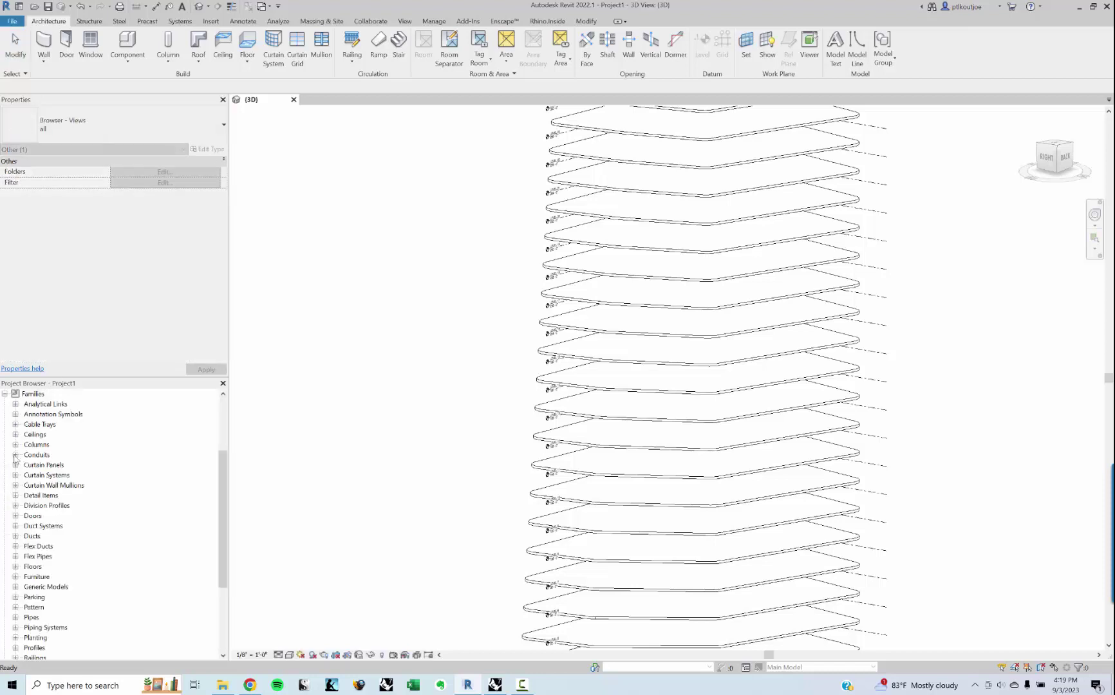
click(5, 394)
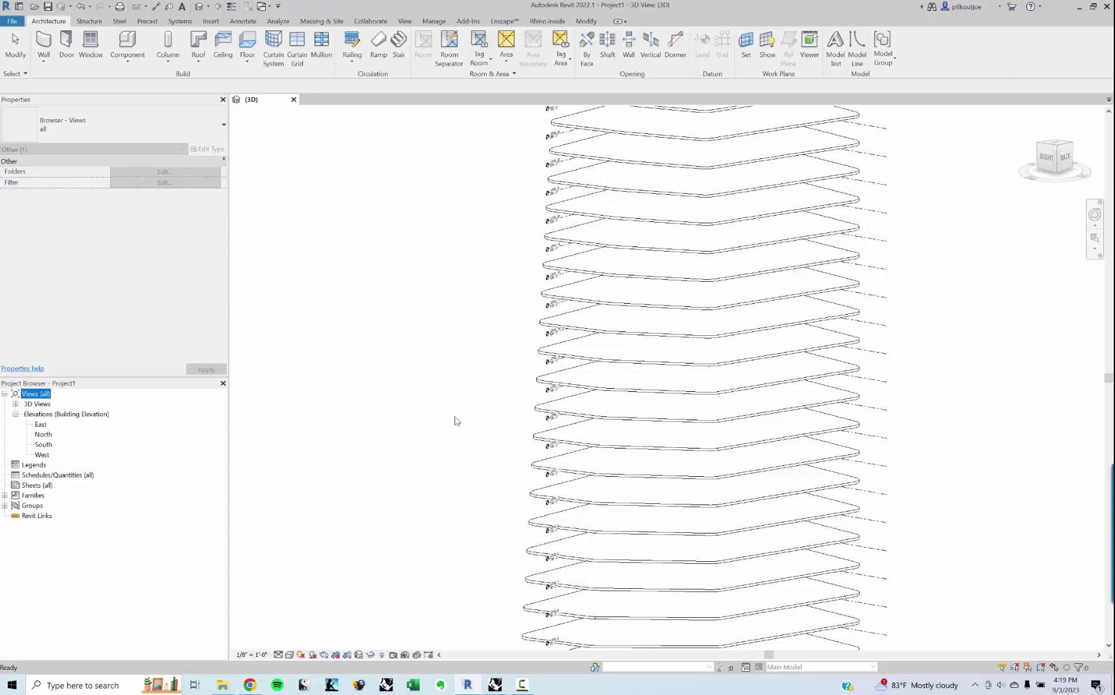
click(518, 357)
mouse_move(515, 366)
shift+middle_down()
mouse_move(483, 367)
mouse_move(477, 387)
mouse_move(499, 334)
mouse_move(500, 356)
shift+middle_up()
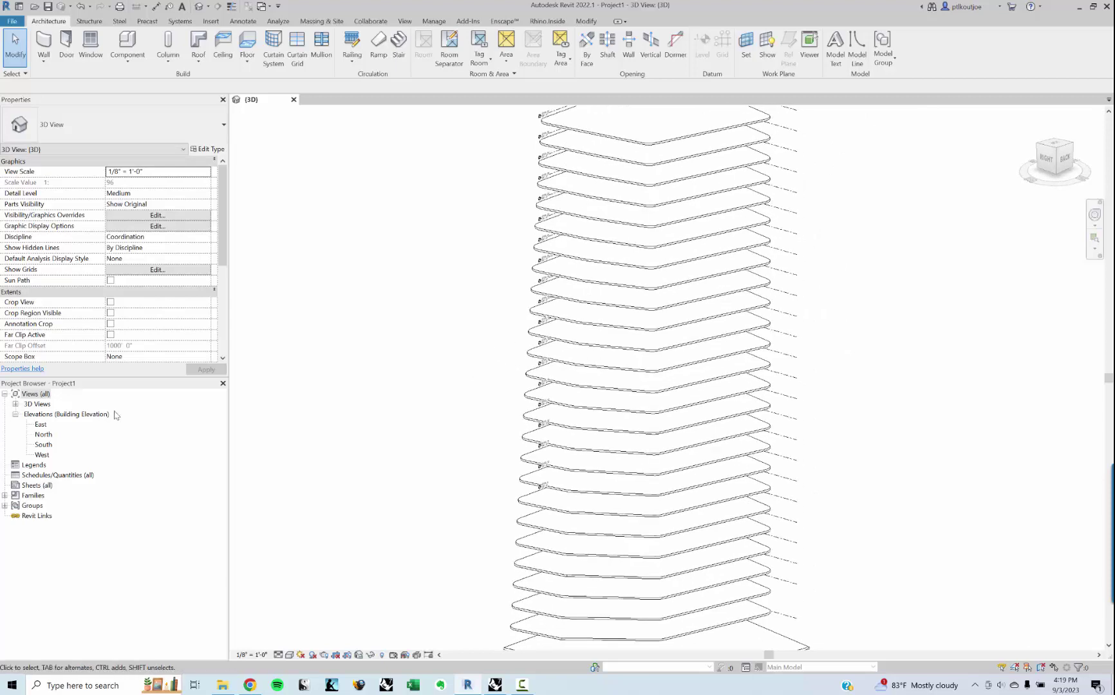
shift+middle_drag(555, 501, 598, 521)
shift+middle_drag(598, 403, 660, 461)
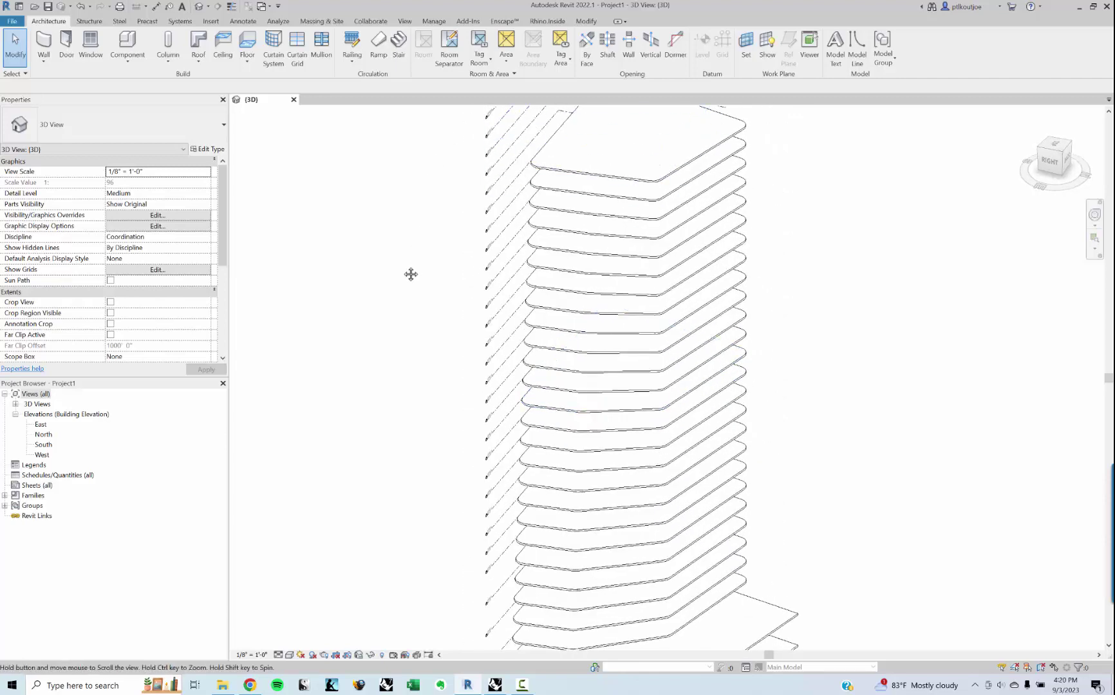
middle_drag(411, 275, 404, 295)
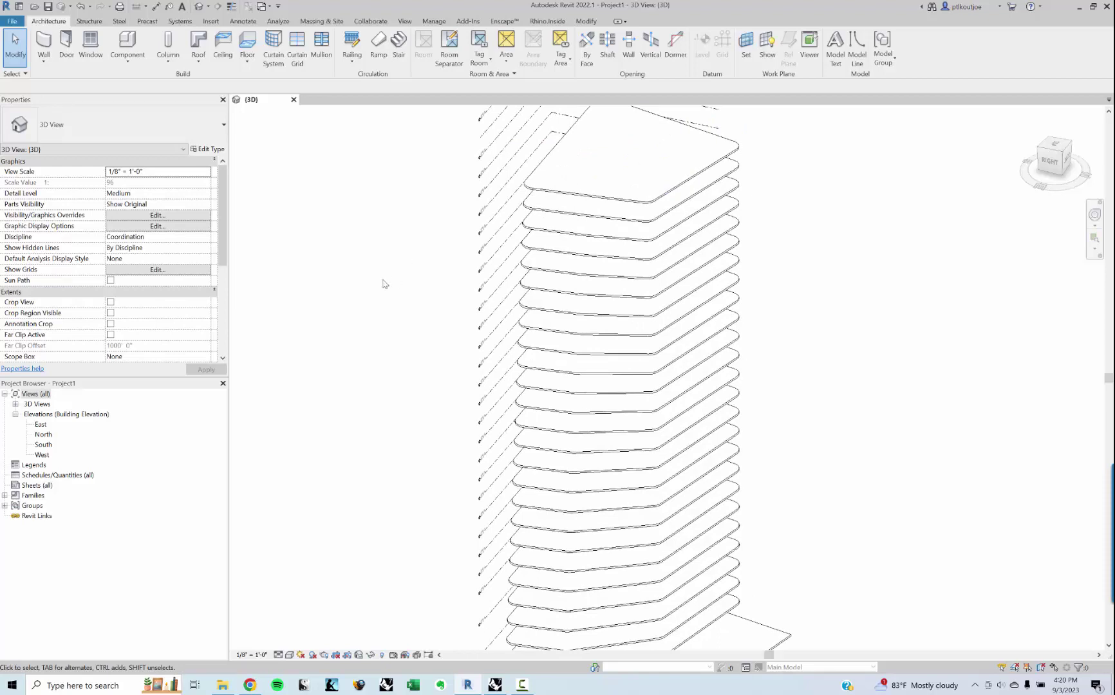
middle_drag(397, 263, 391, 302)
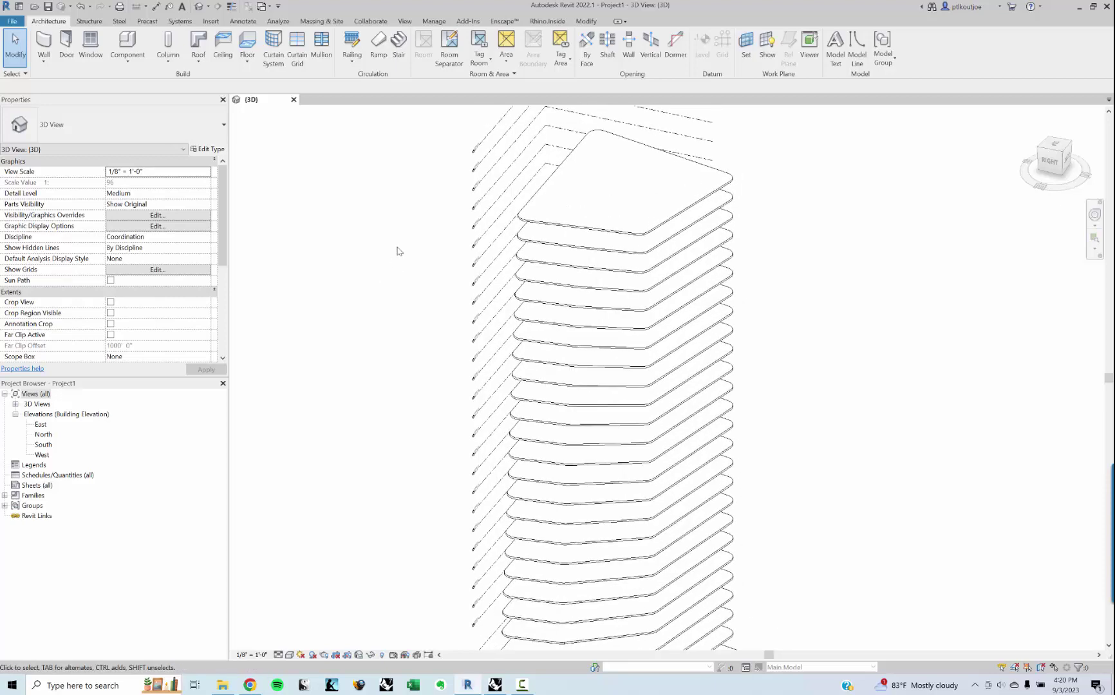
Step: Create a floor plan view for LEVEL 1
click(405, 22)
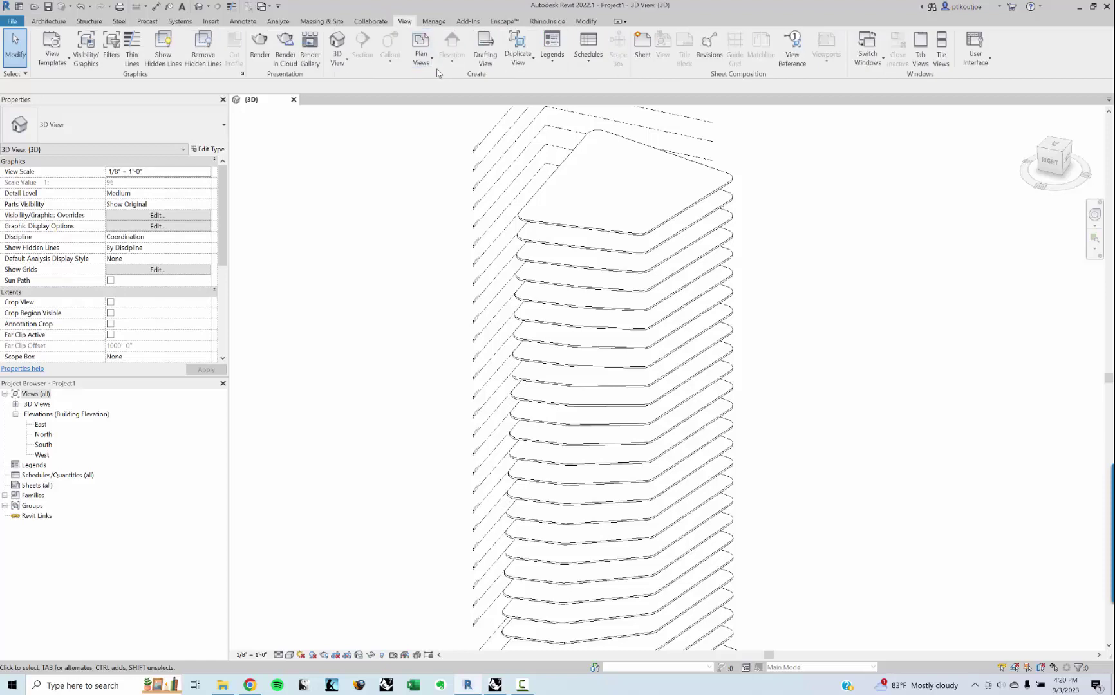
click(421, 50)
click(439, 101)
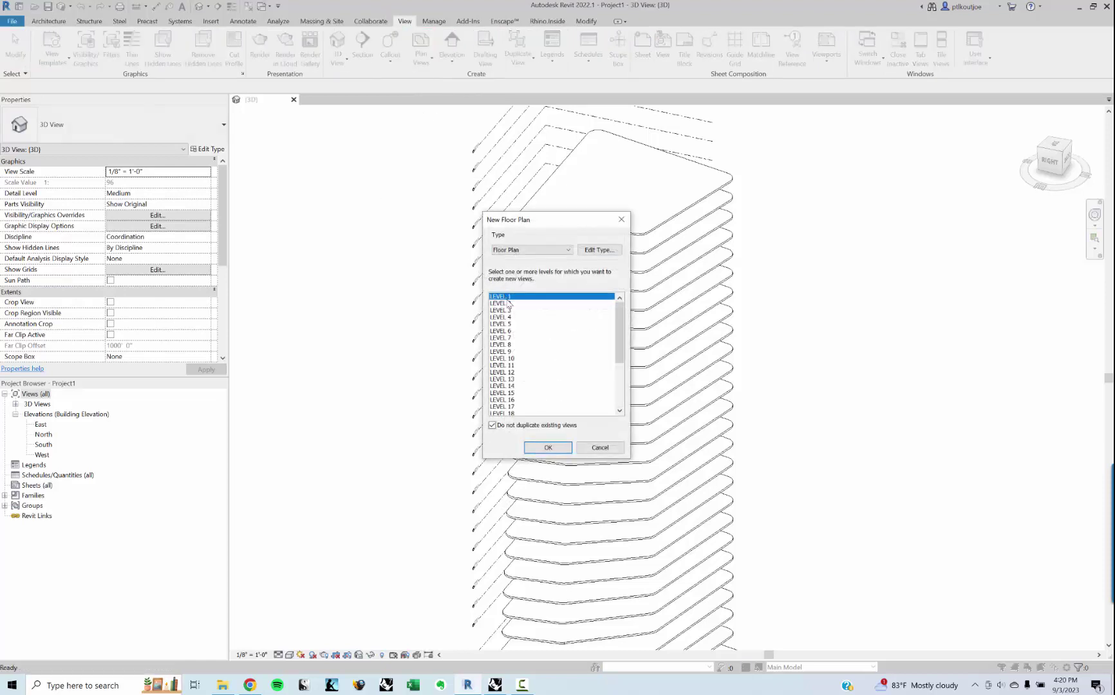
click(544, 452)
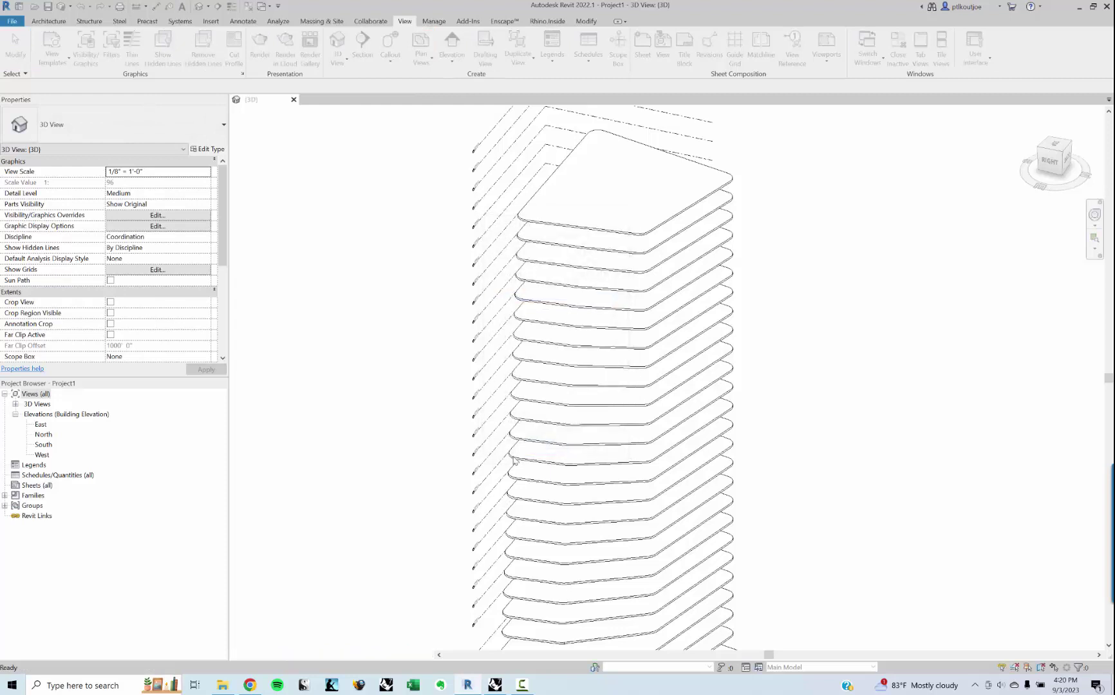
middle_drag(517, 347, 514, 347)
Step: Start an architectural floor in the LEVEL 1 plan and duplicate its Generic - 12" type as CONCRETE - 12"
click(48, 21)
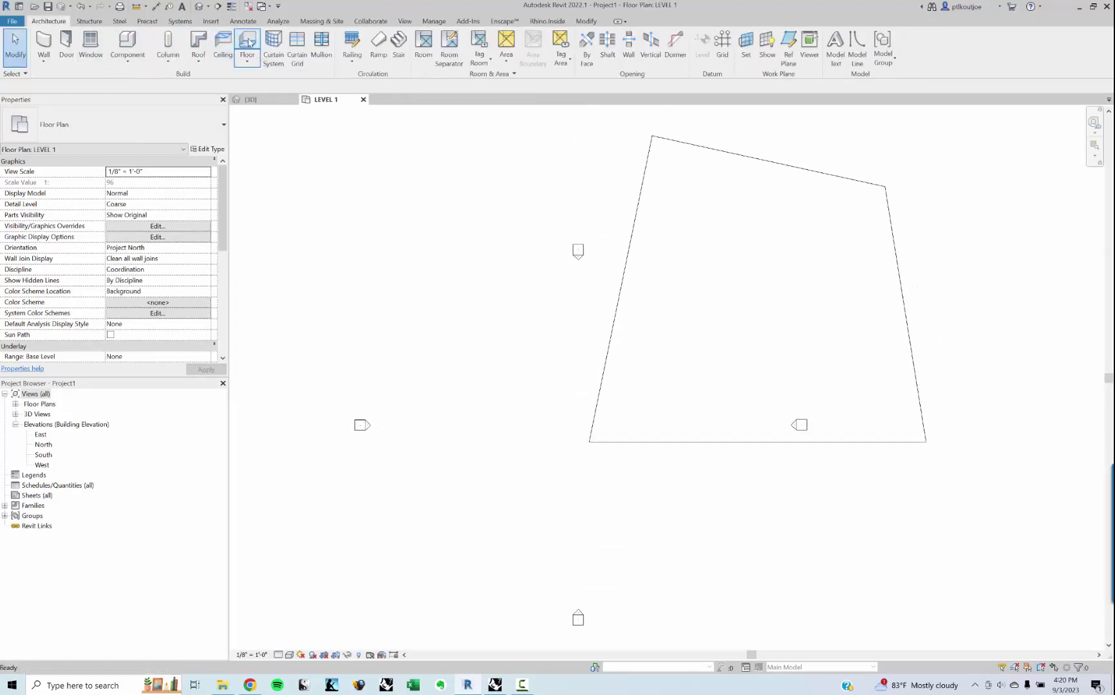
click(248, 41)
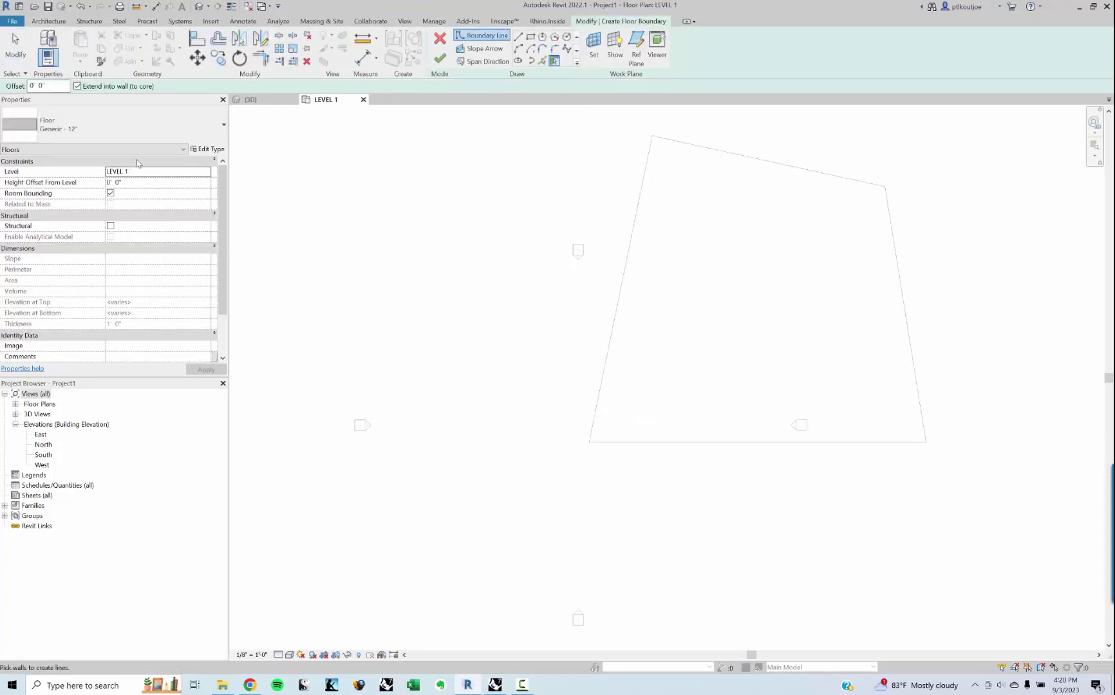
click(207, 149)
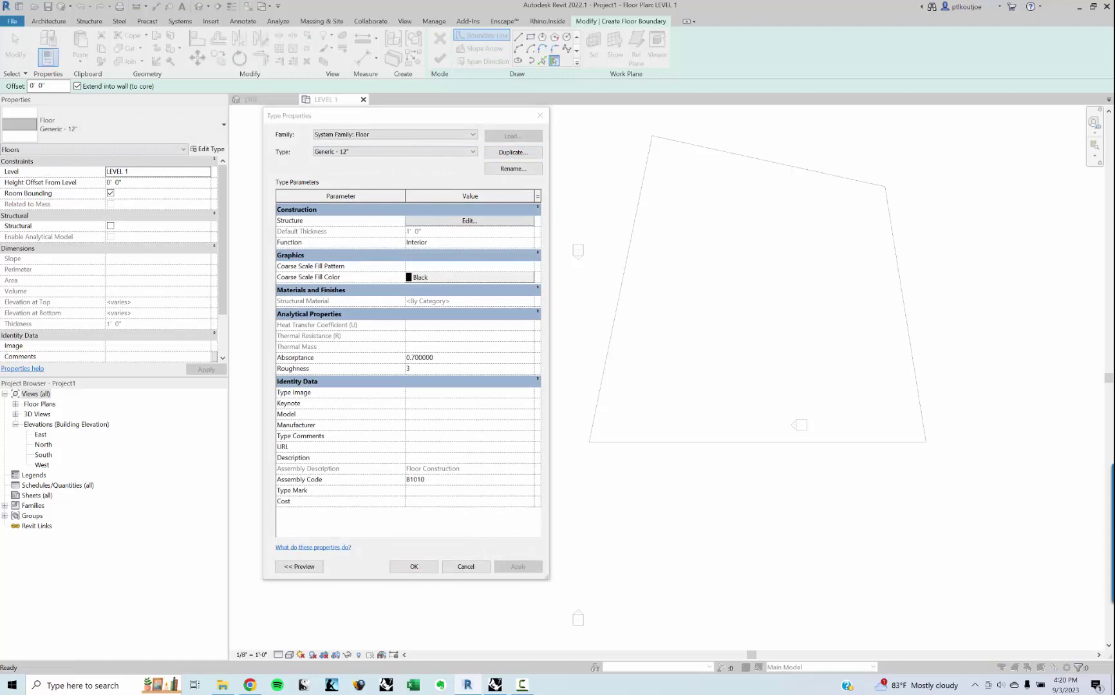
click(513, 152)
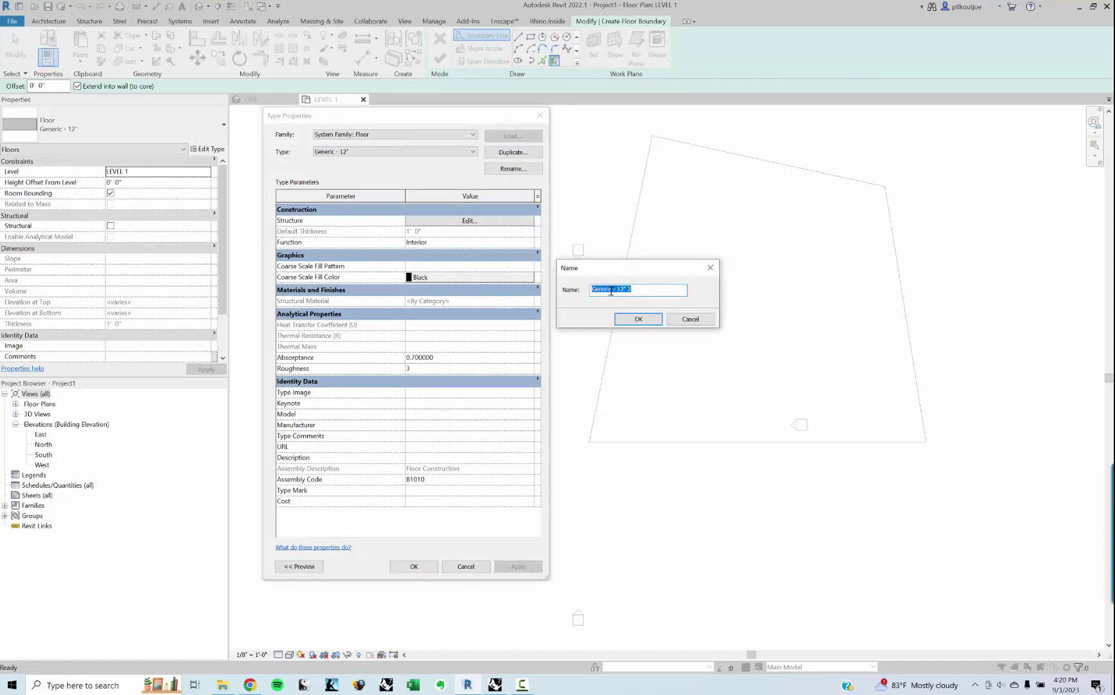
drag(615, 291, 560, 300)
text(CONCRETE - 12)
click(658, 322)
click(423, 564)
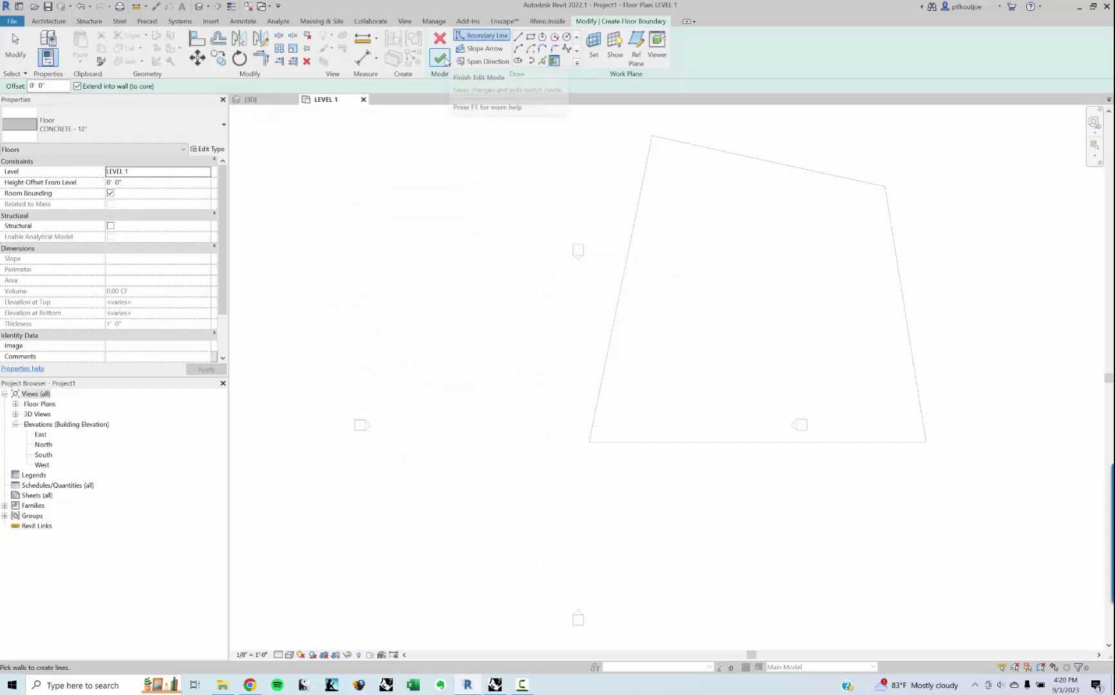
Step: Rename the duplicated floor type to CONCRETE - 8"
click(440, 59)
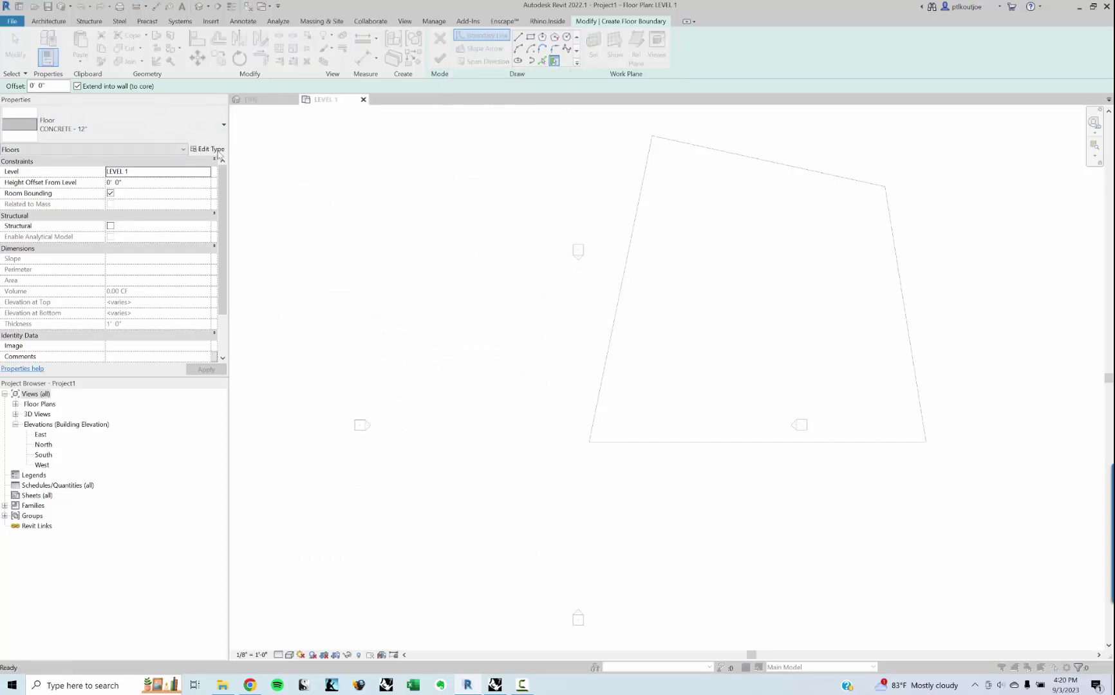
click(513, 168)
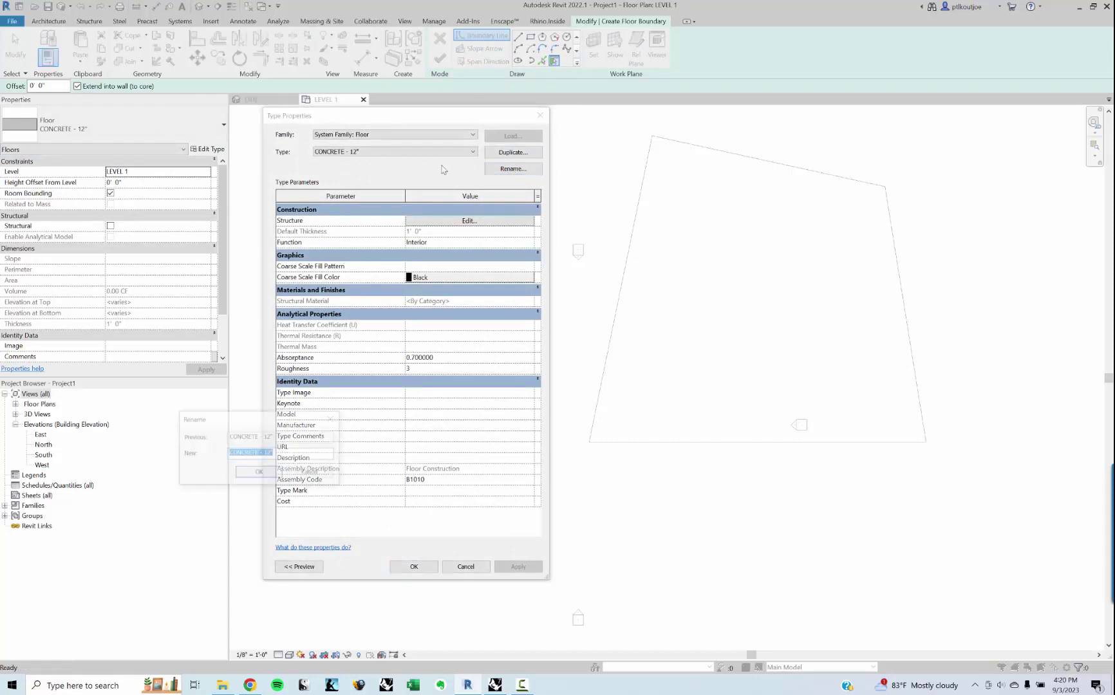
click(270, 452)
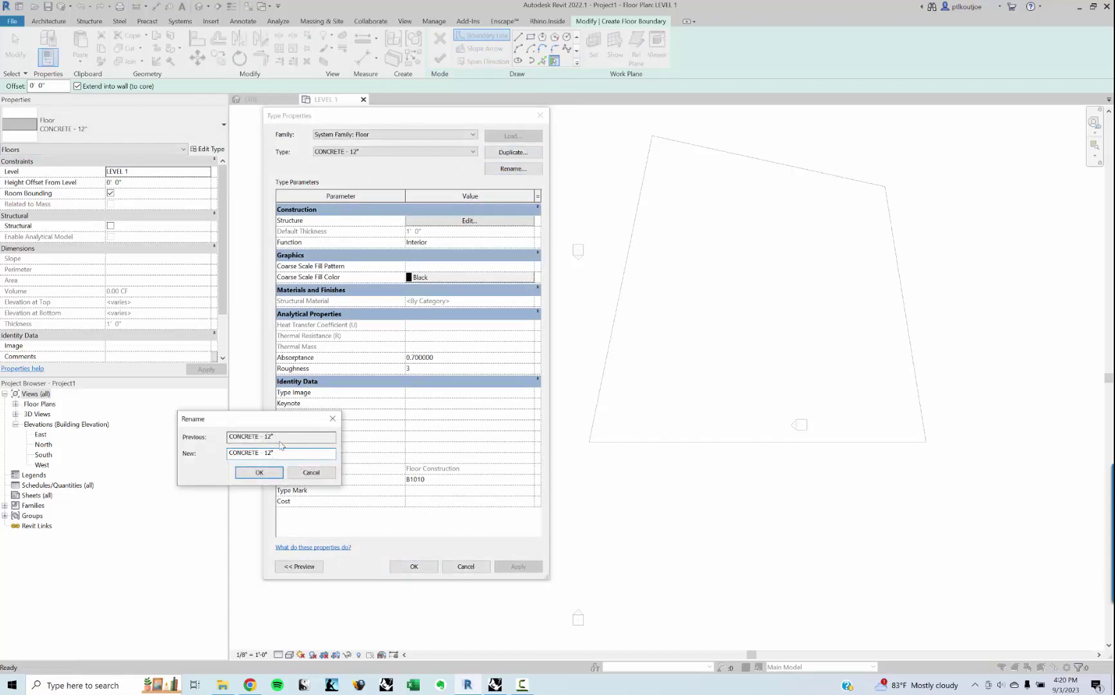
key(BackSpace)
key(BackSpace)
text(8)
click(269, 474)
Step: Set the thickness of the floor type's Structure [1] layer to 8"
click(468, 220)
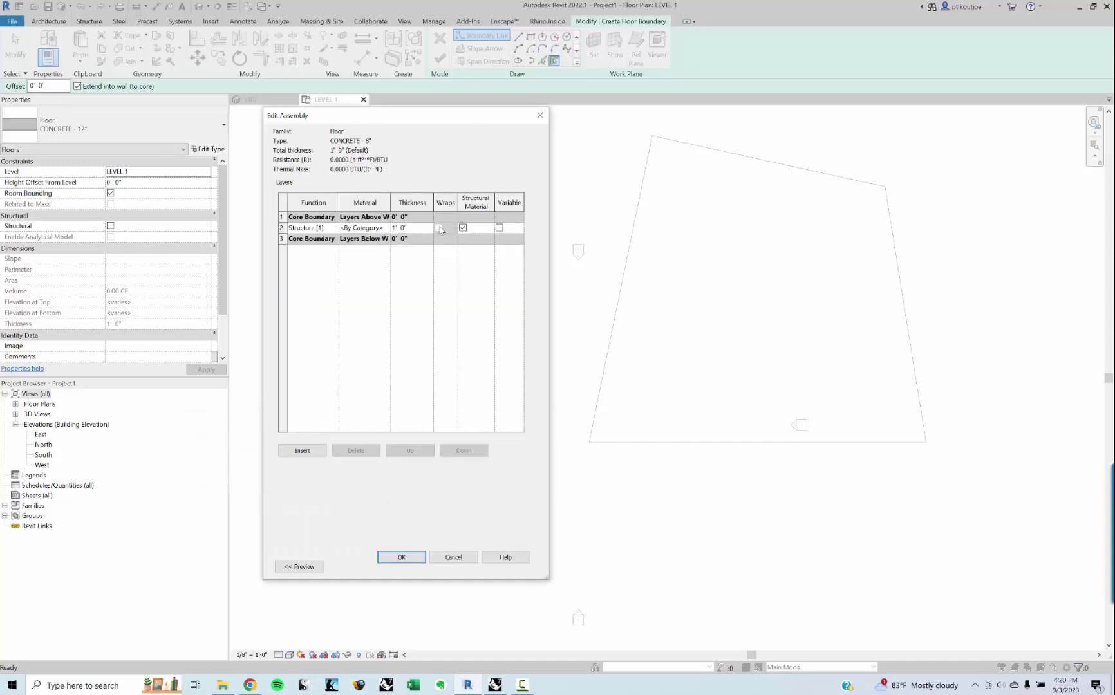
click(399, 230)
click(396, 229)
key(ctrl+a)
text(8")
key(Tab)
Step: Assign the material Concrete, Cast-in-Place gray to the structure layer and accept the type changes
click(344, 230)
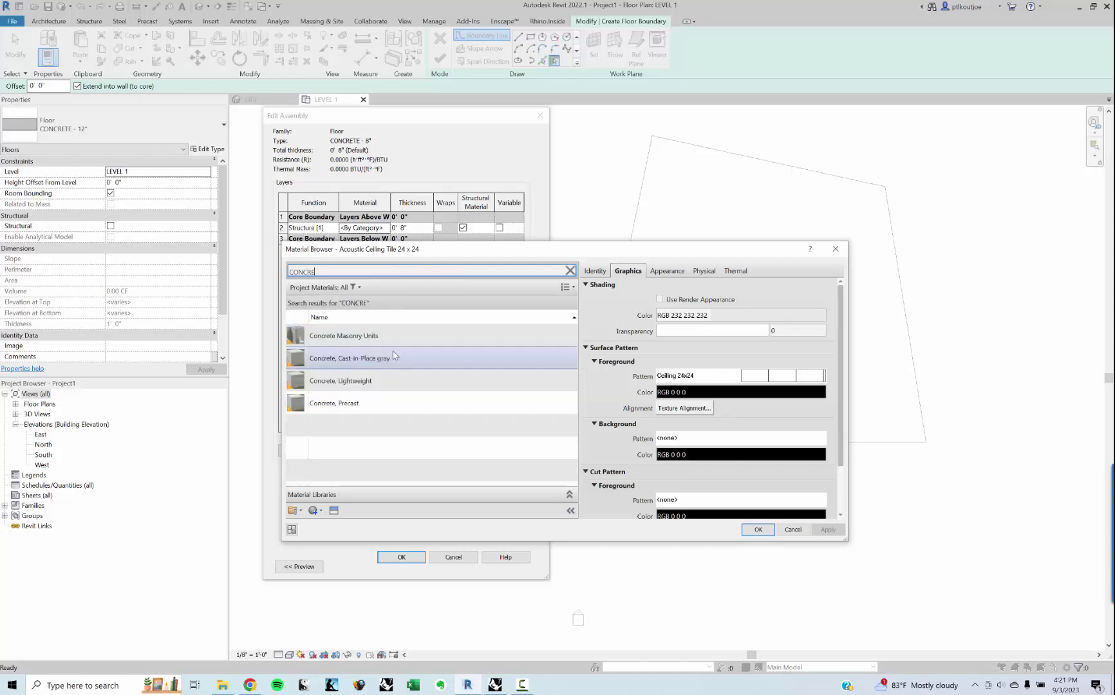
double_click(394, 360)
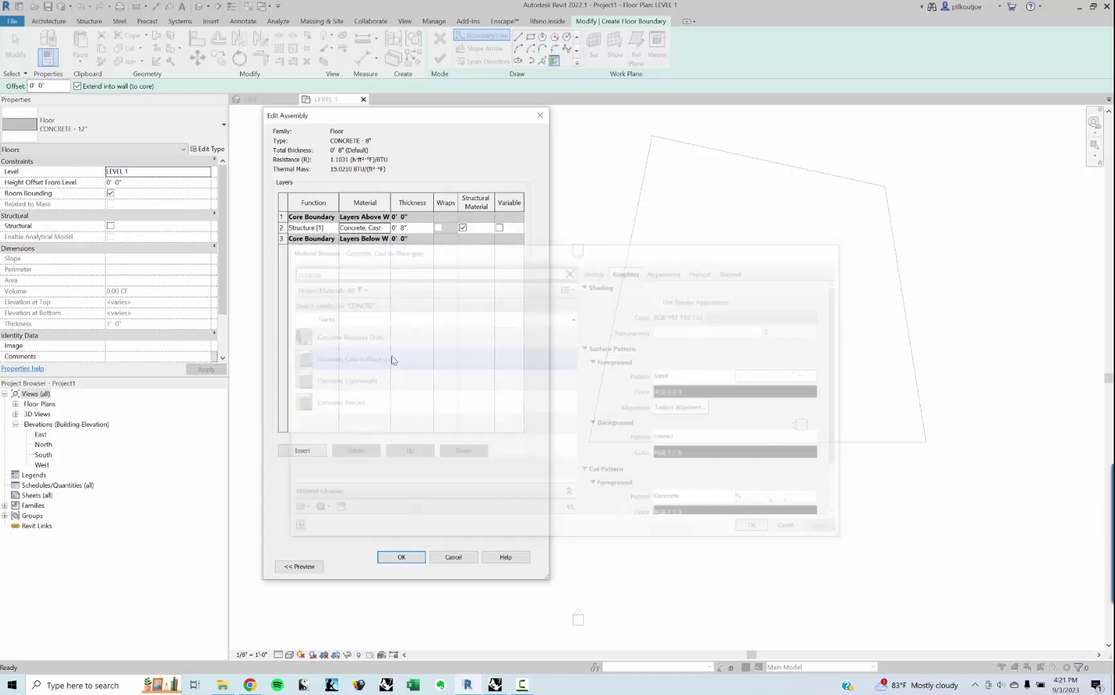
click(400, 558)
click(401, 566)
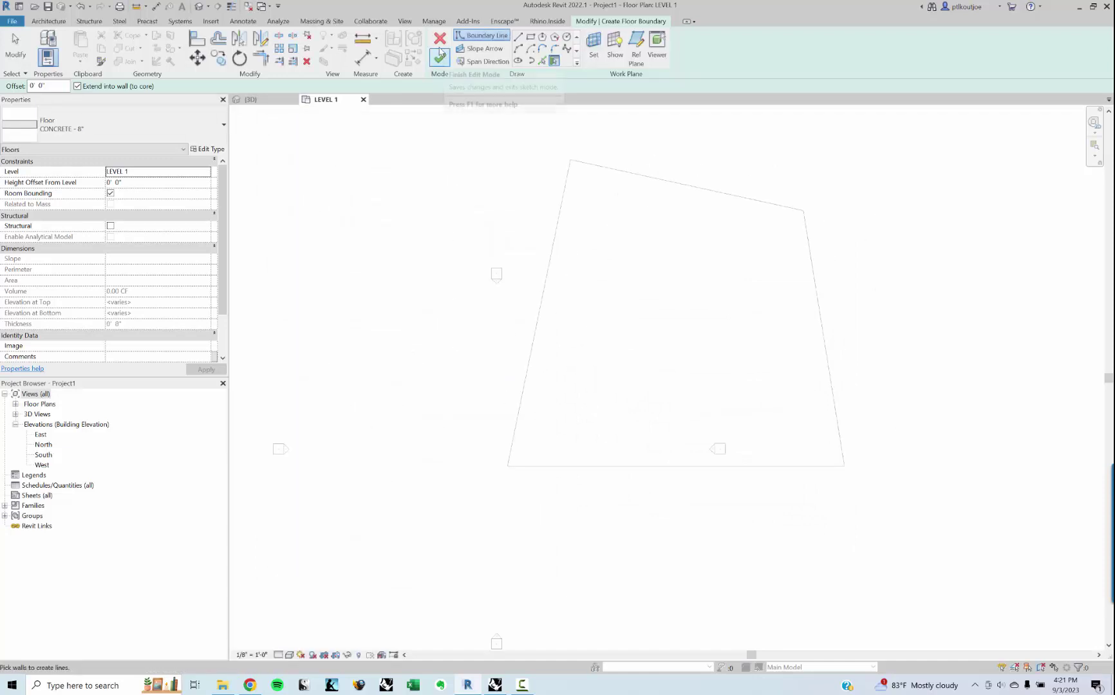
Step: Try to finish the empty floor sketch, and quit sketching with the floor discarded
click(441, 60)
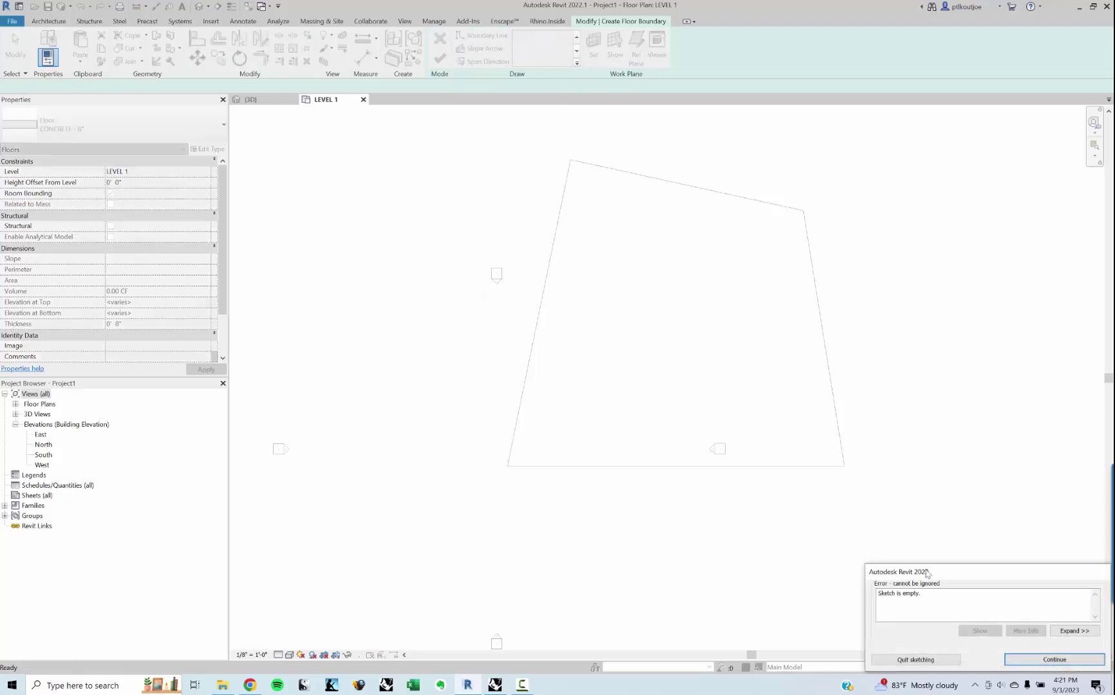
click(922, 661)
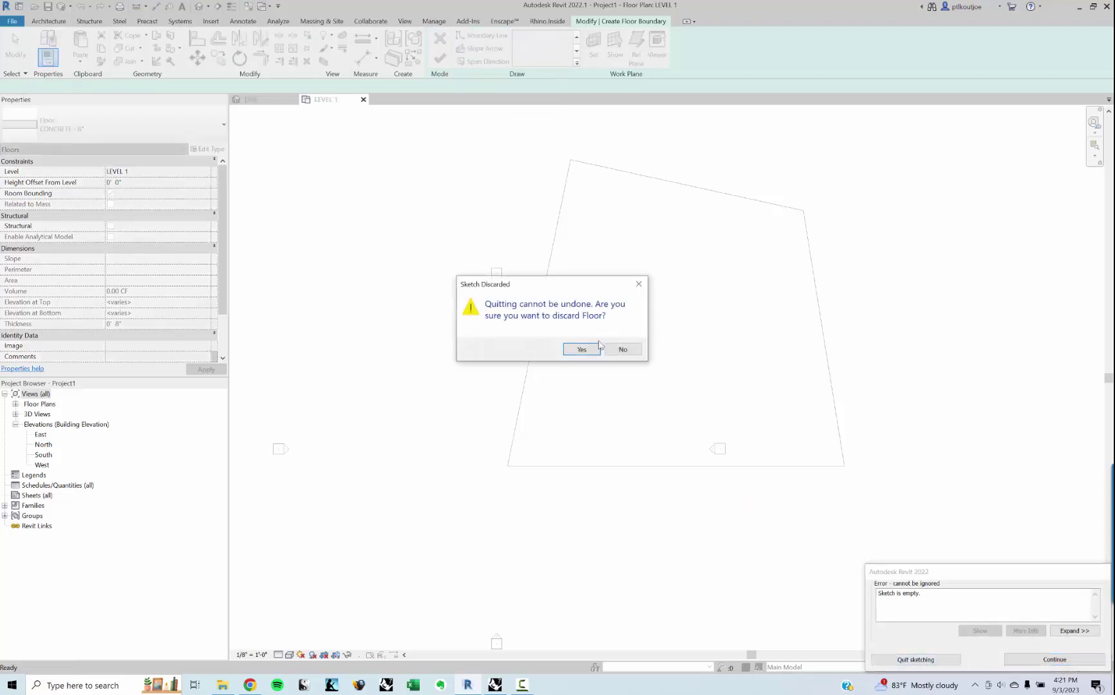
click(582, 349)
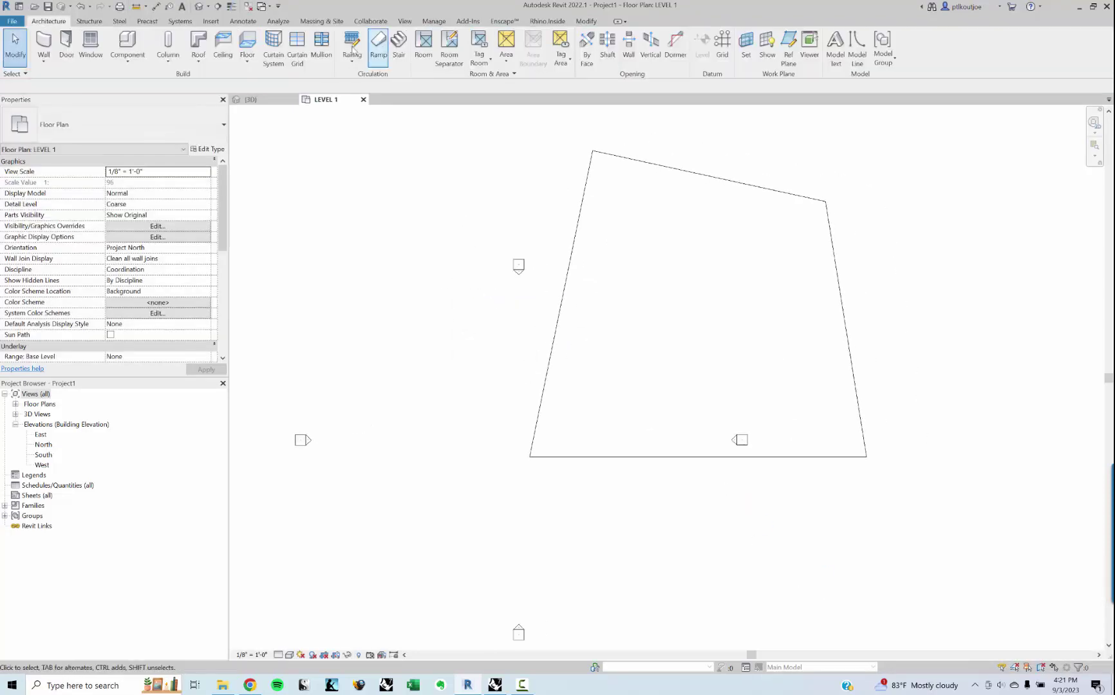
Step: Return to the 3D view and check which floor types are available for the topmost tower floor
click(200, 5)
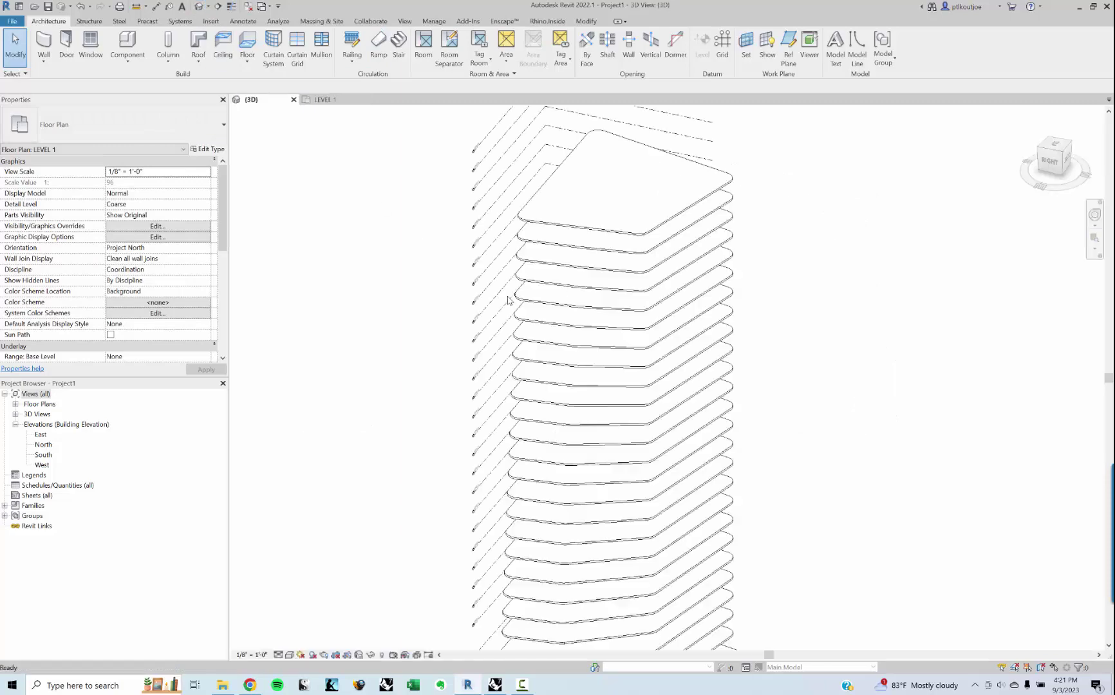
click(551, 230)
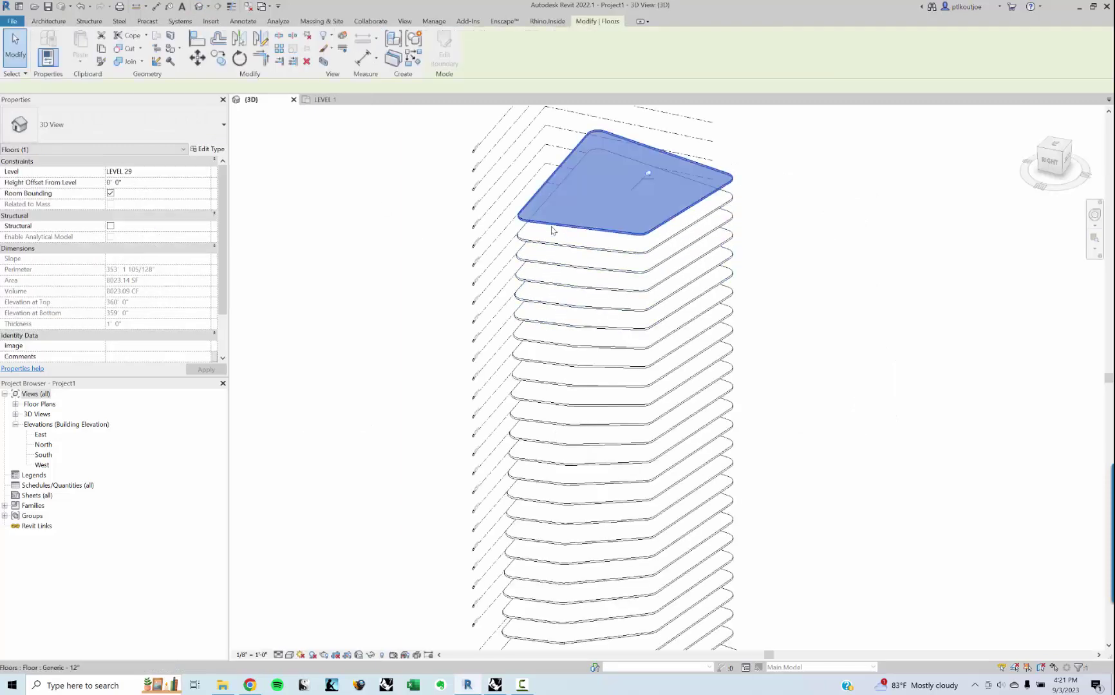
click(144, 124)
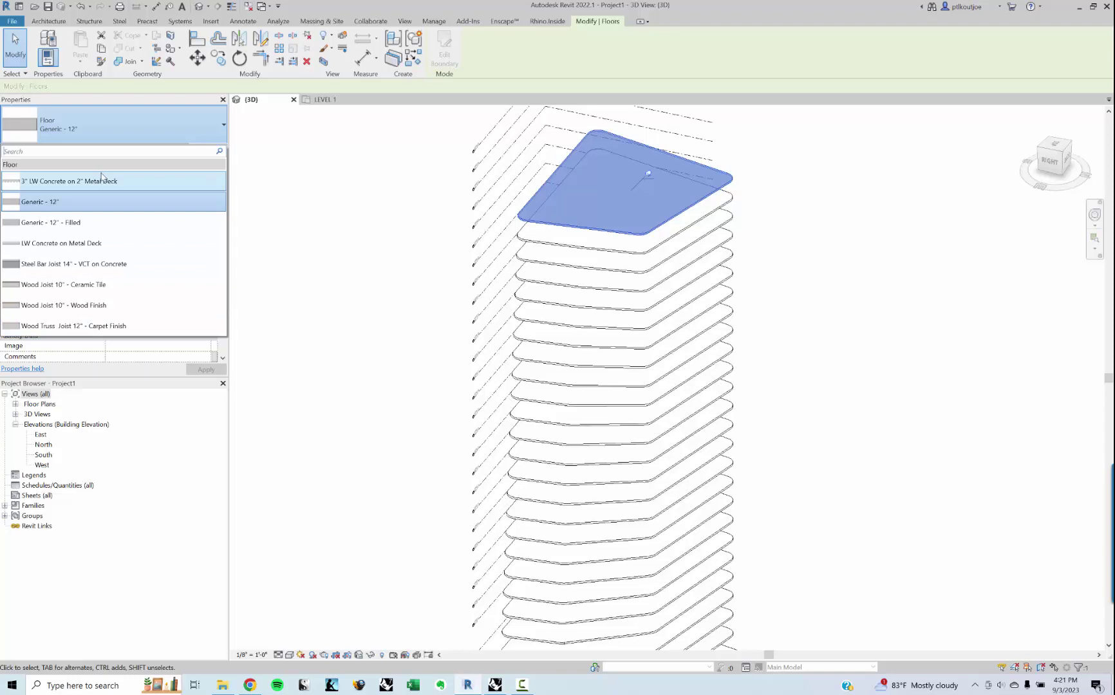
click(319, 363)
click(318, 363)
click(663, 178)
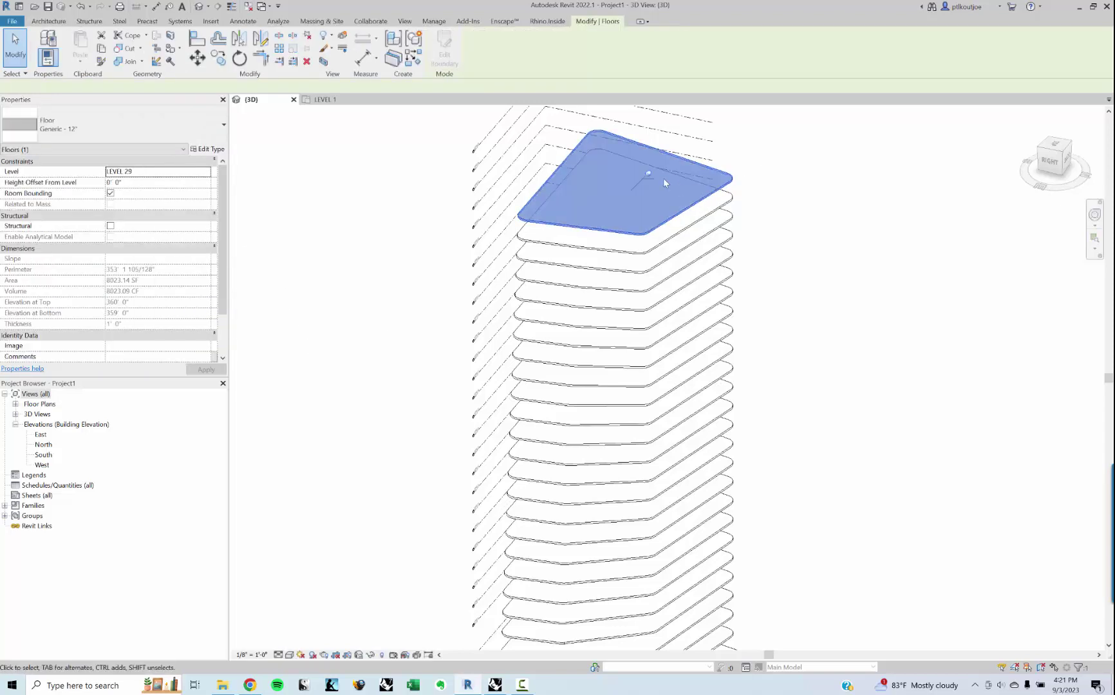
click(770, 172)
Step: Inspect the topmost floor's type structure and duplicate its Generic - 12" type as CONCRETE 8"
click(736, 183)
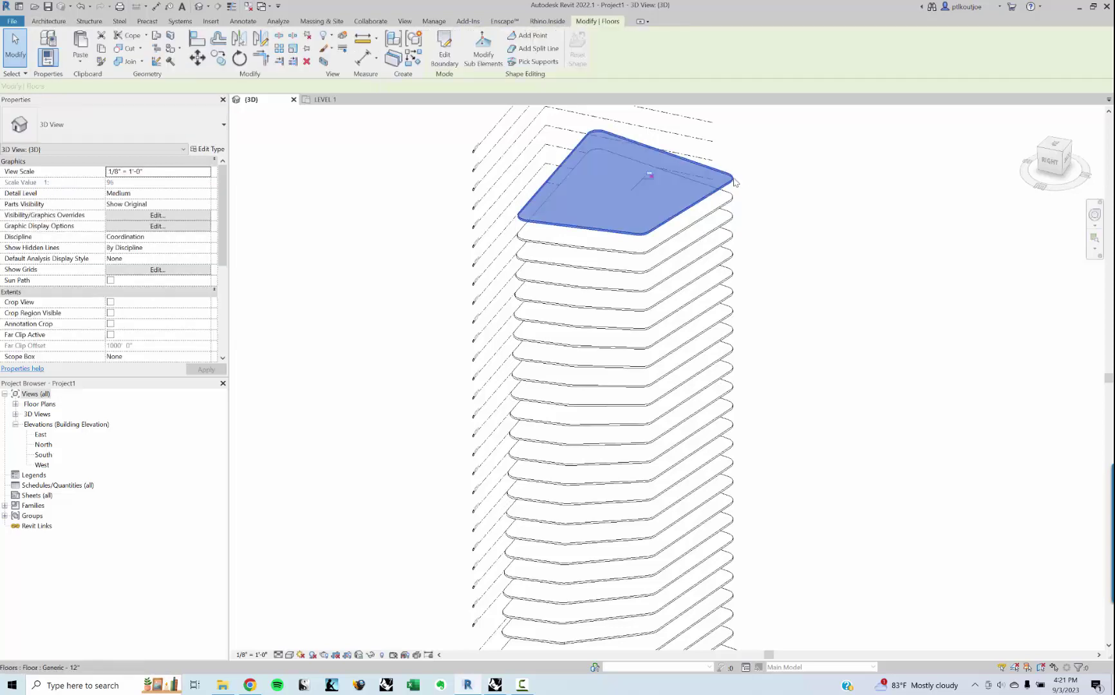
click(206, 149)
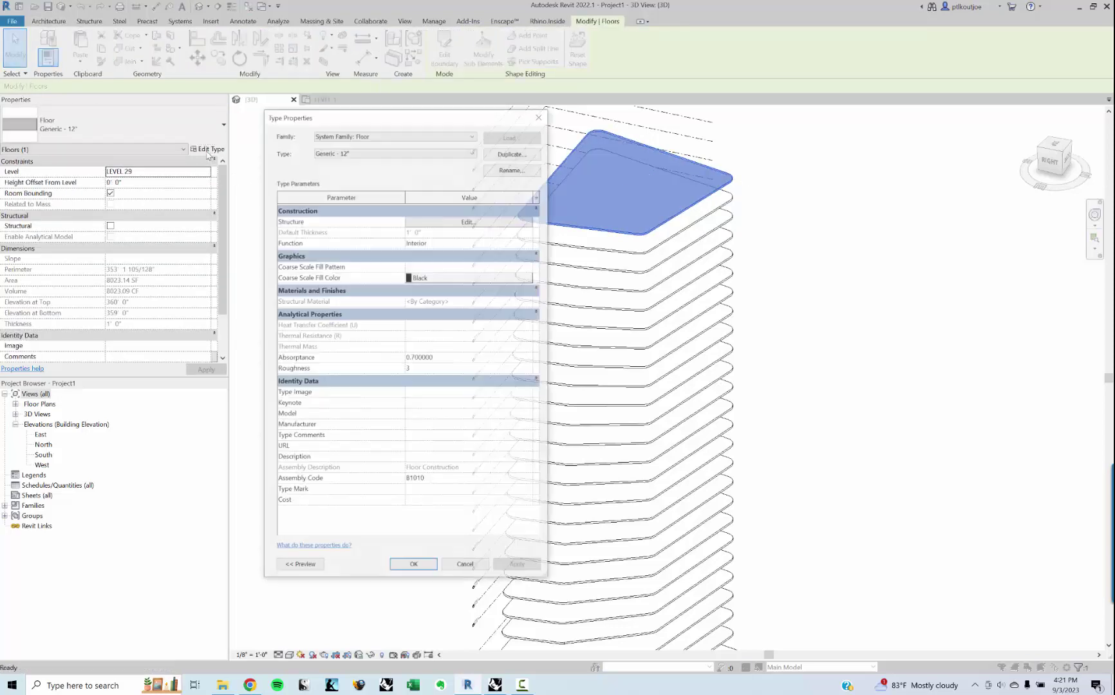
click(502, 221)
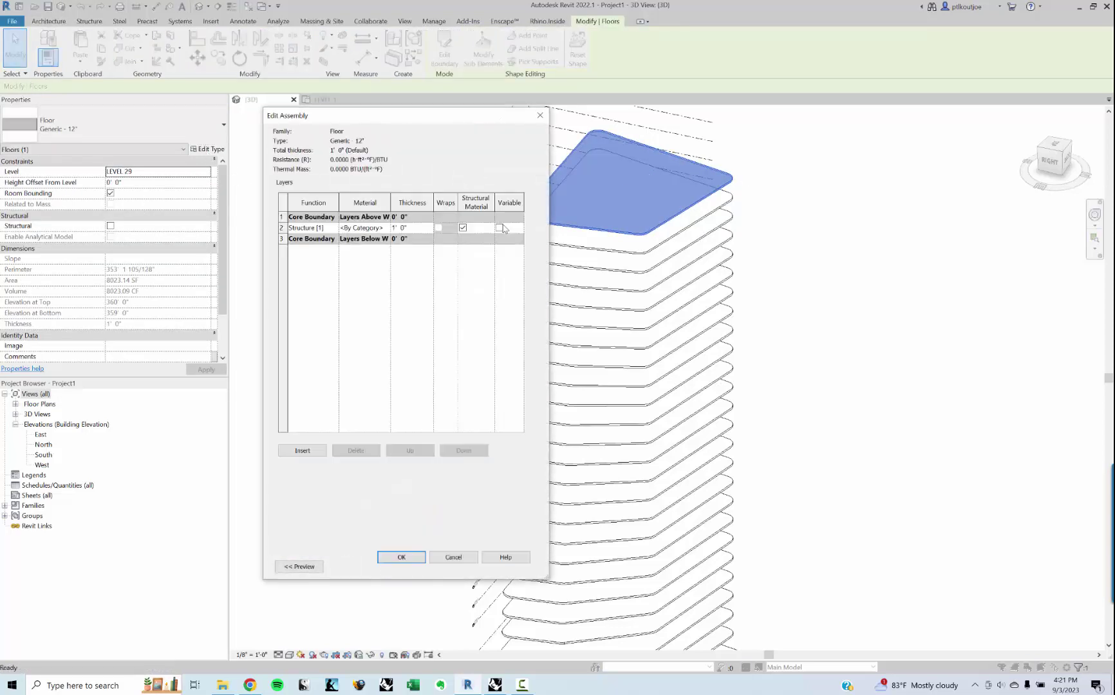
key(Escape)
click(419, 155)
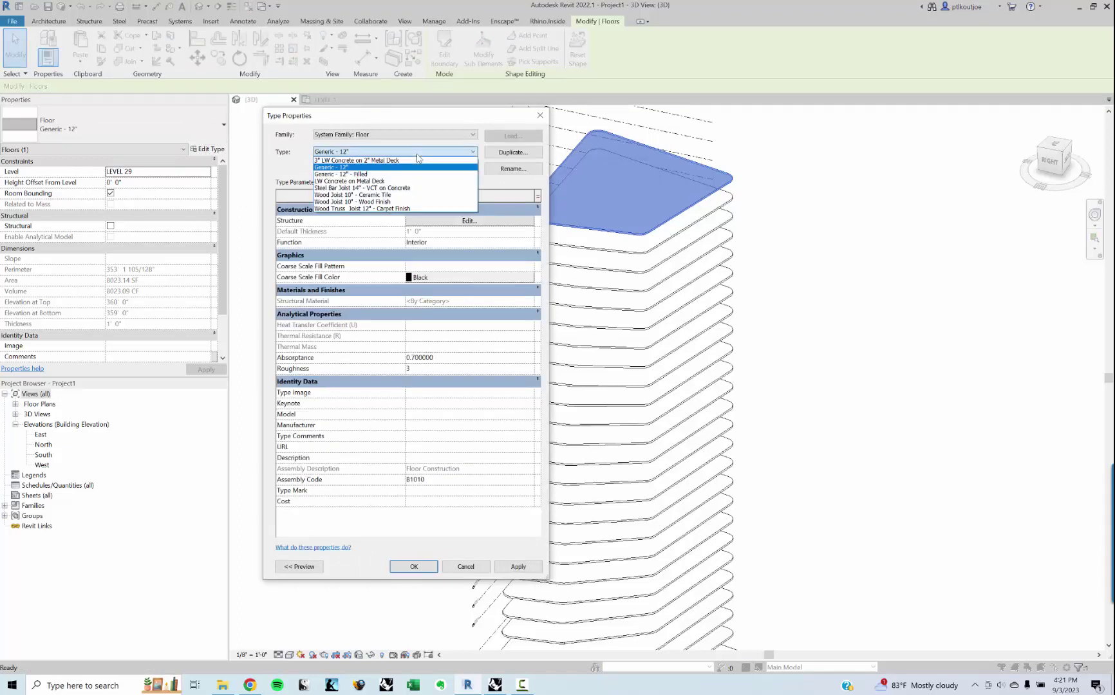
click(418, 153)
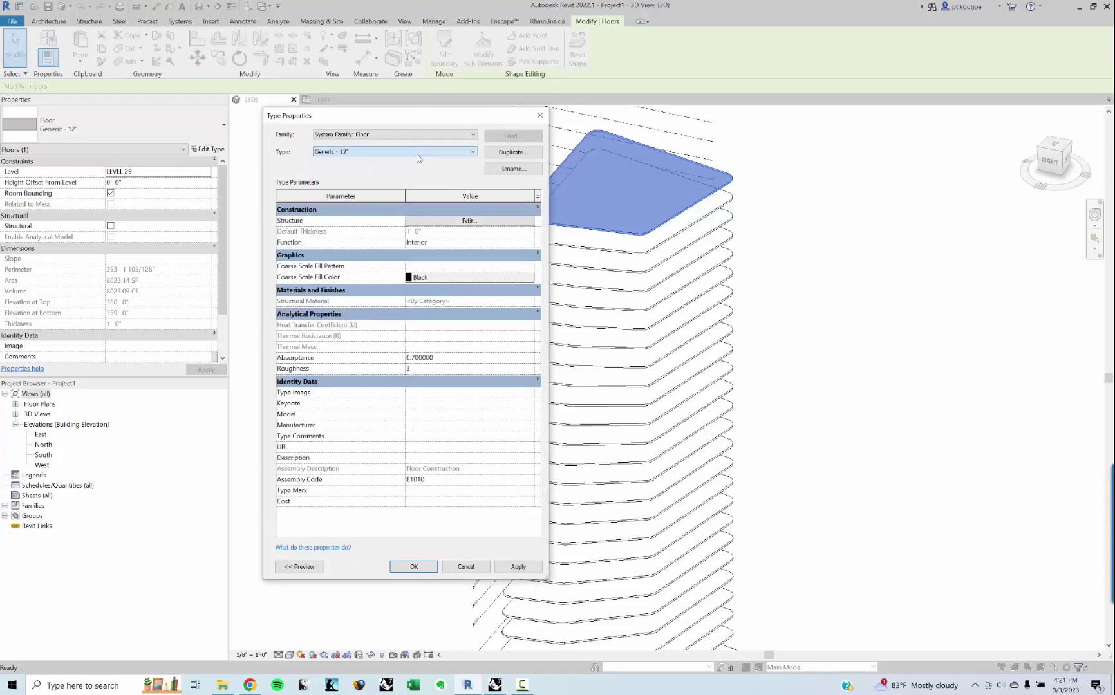
click(512, 155)
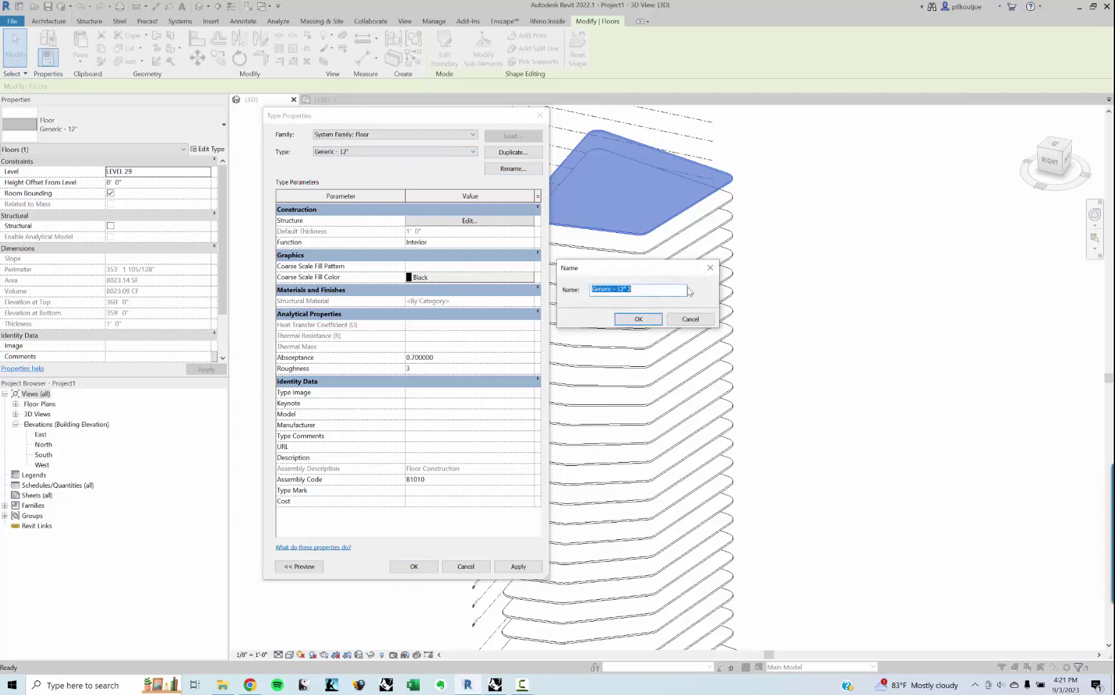
text(CONCRETE 8)
click(640, 320)
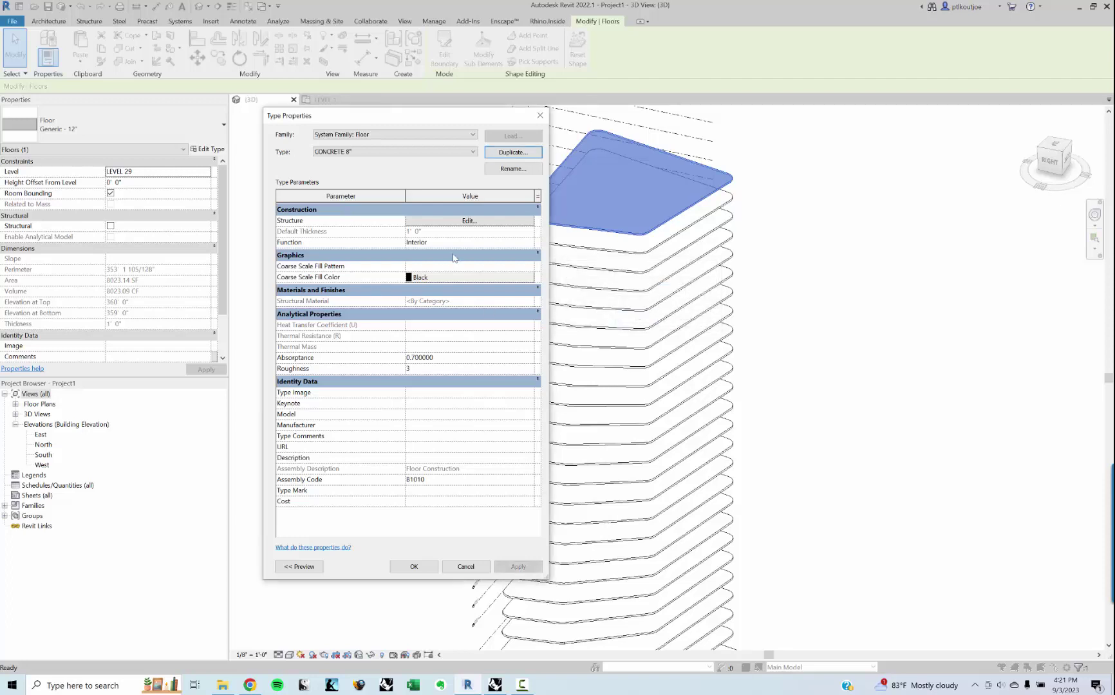
Step: Open the CONCRETE 8" type's layer structure and set the structure layer's thickness to 8"
click(454, 222)
click(416, 228)
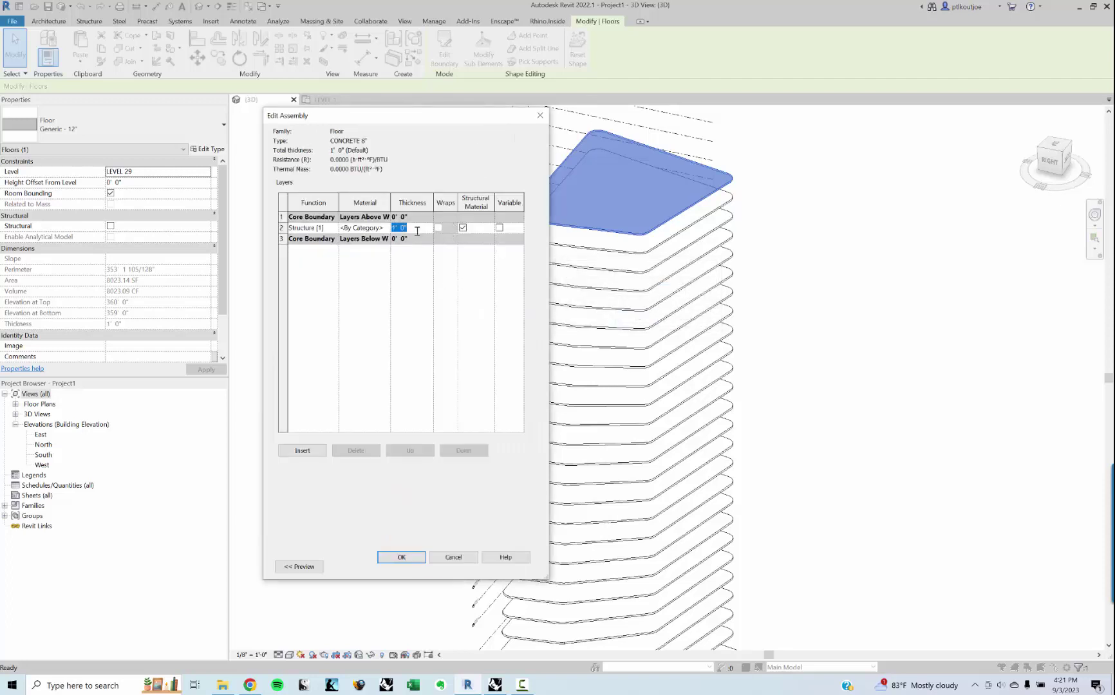
text(8)
key(Tab)
Step: Assign Concrete, Cast-in-Place gray to the structure layer, accept the type changes, and view the topmost floor deselected
click(377, 228)
click(385, 228)
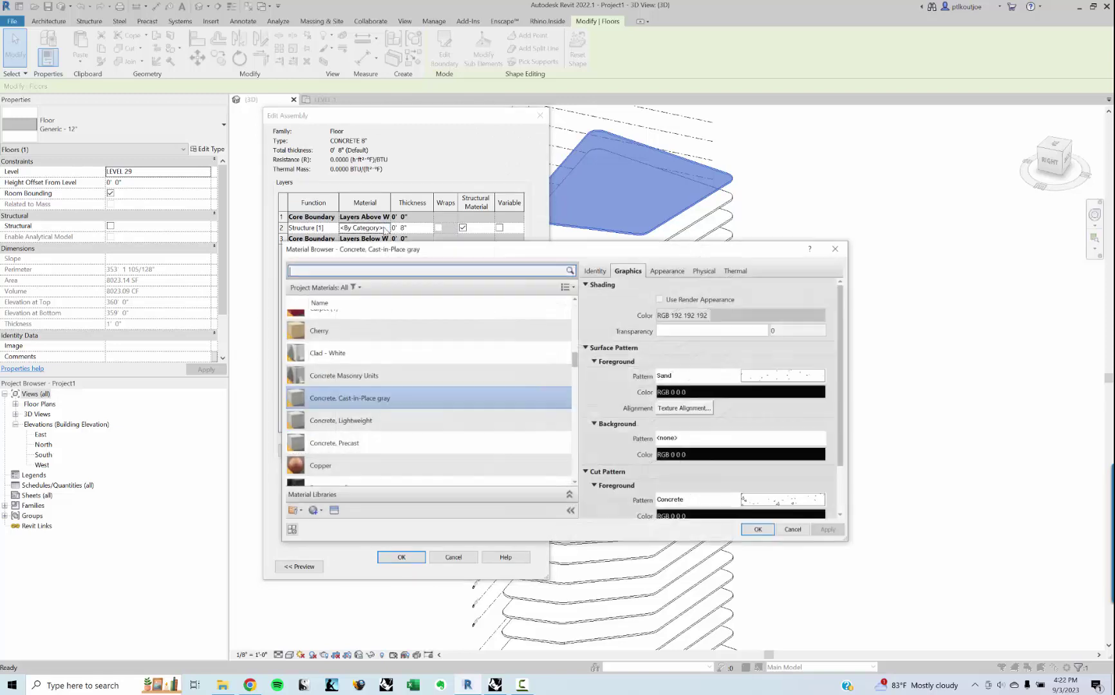
double_click(373, 419)
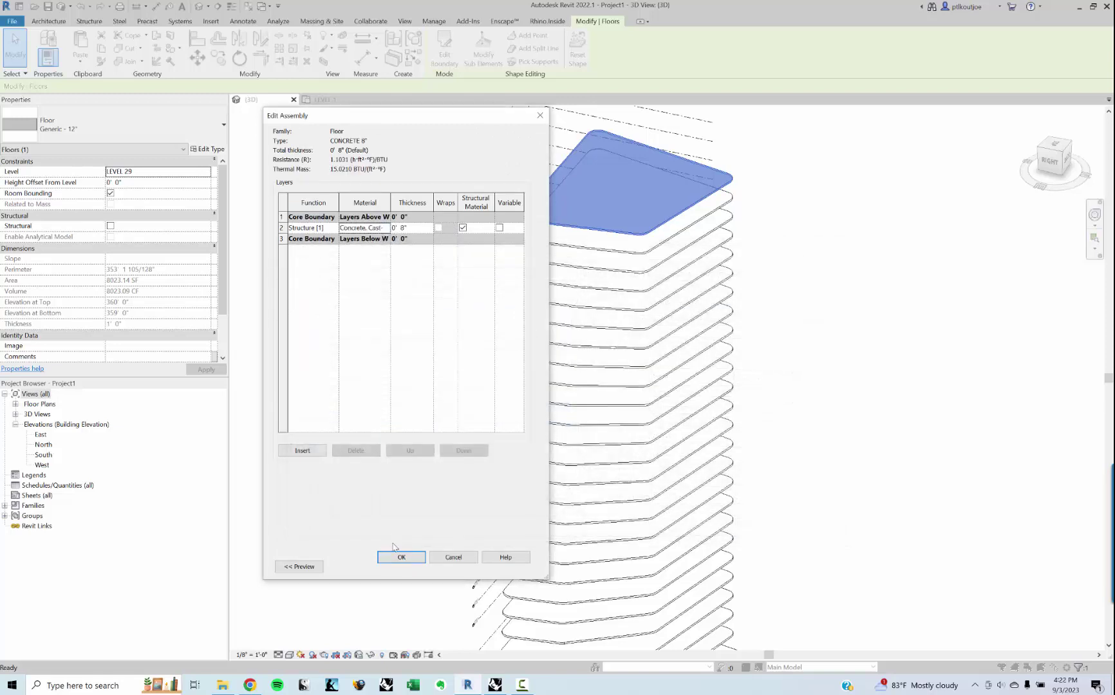
click(396, 556)
click(406, 566)
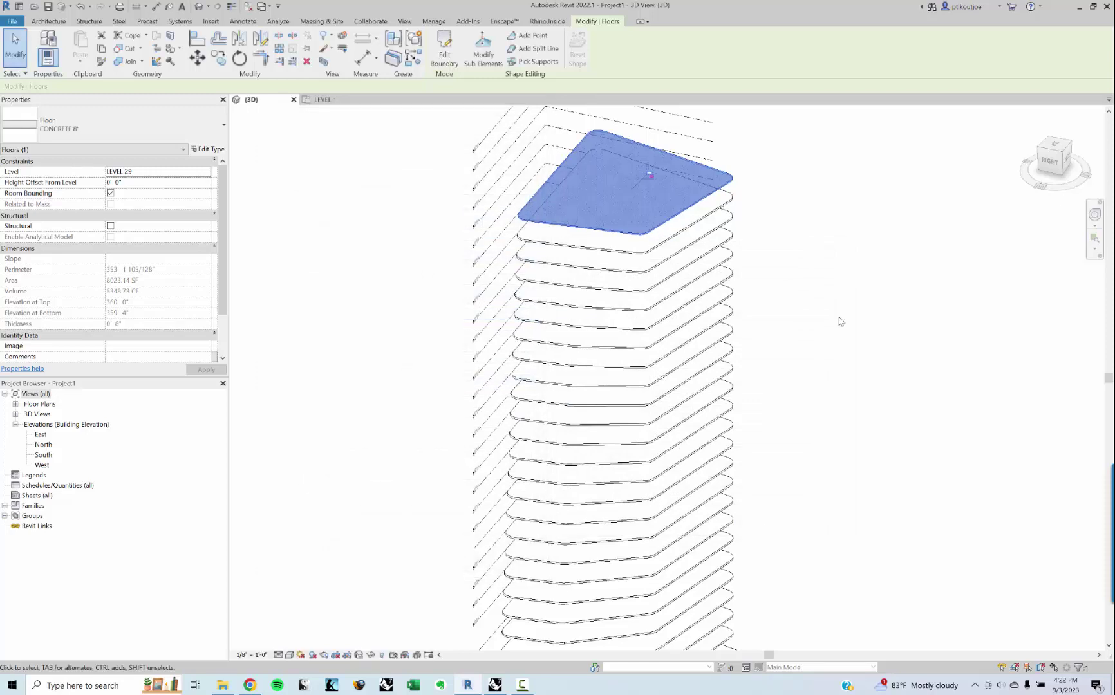
click(841, 322)
scroll(555, 188, up, 4)
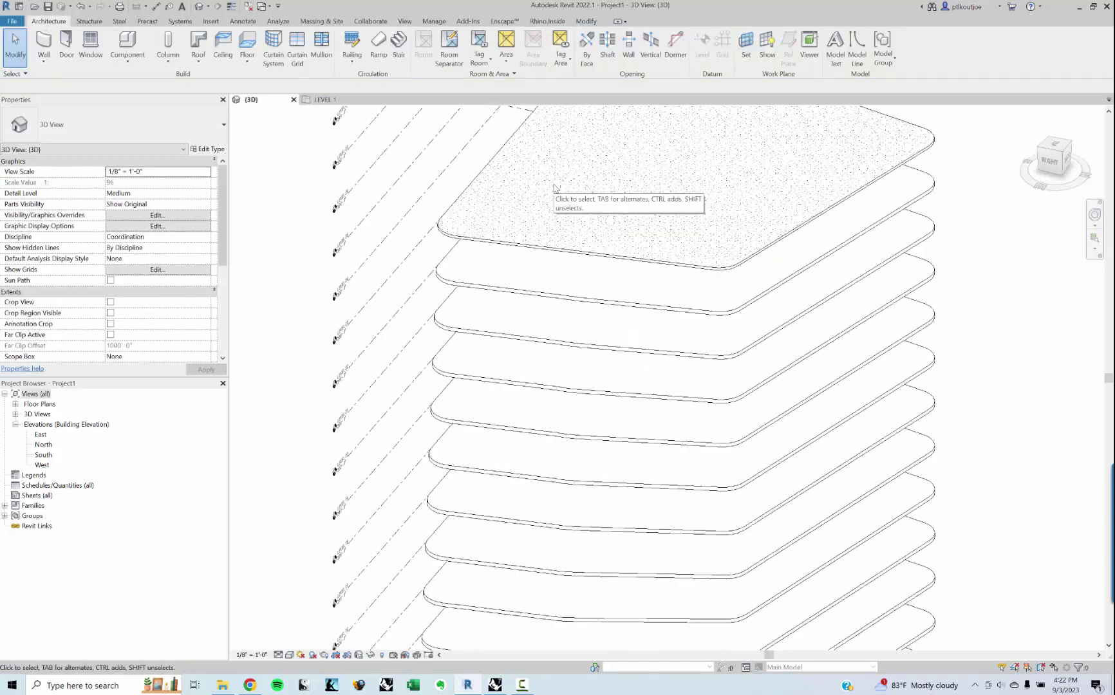
middle_drag(555, 218, 546, 238)
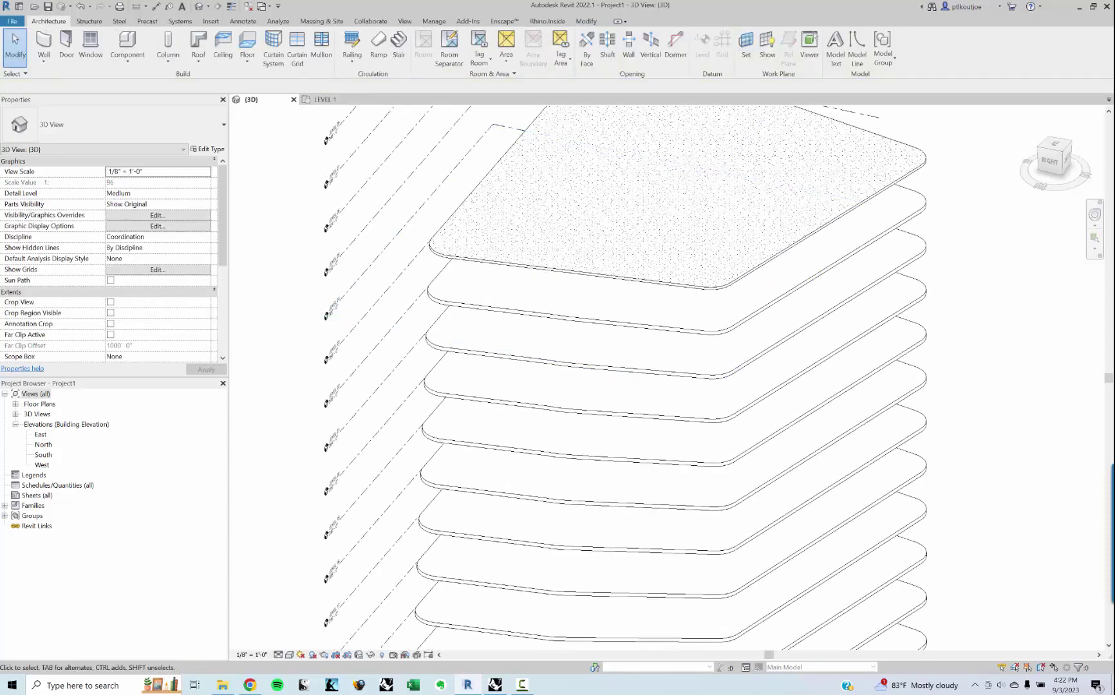
Step: Switch to Grasshopper and choose CONCRETE 8" as the floor type in the Type parameter feeding the Floor component
click(497, 686)
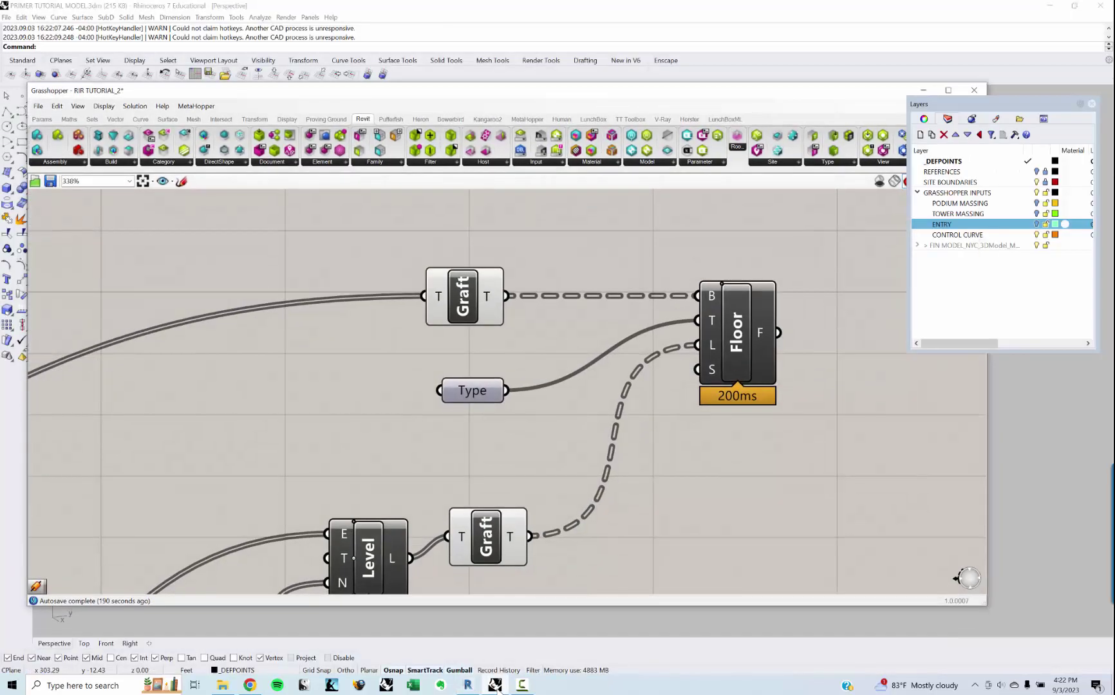
right_click(488, 396)
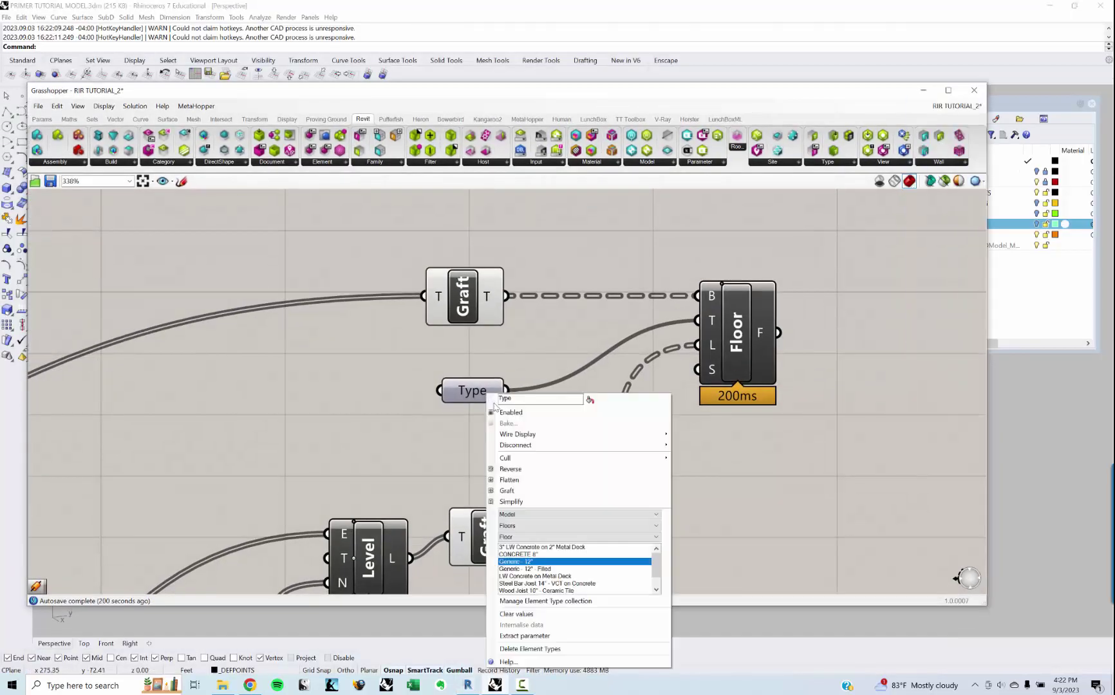
click(561, 555)
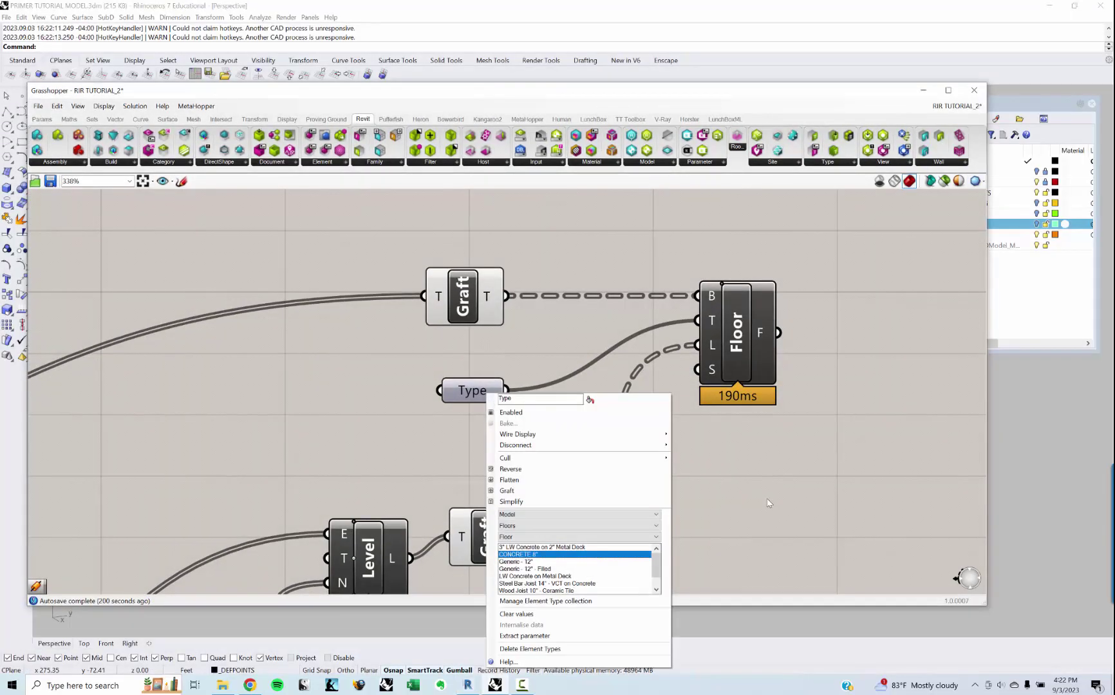
right_drag(757, 478, 706, 469)
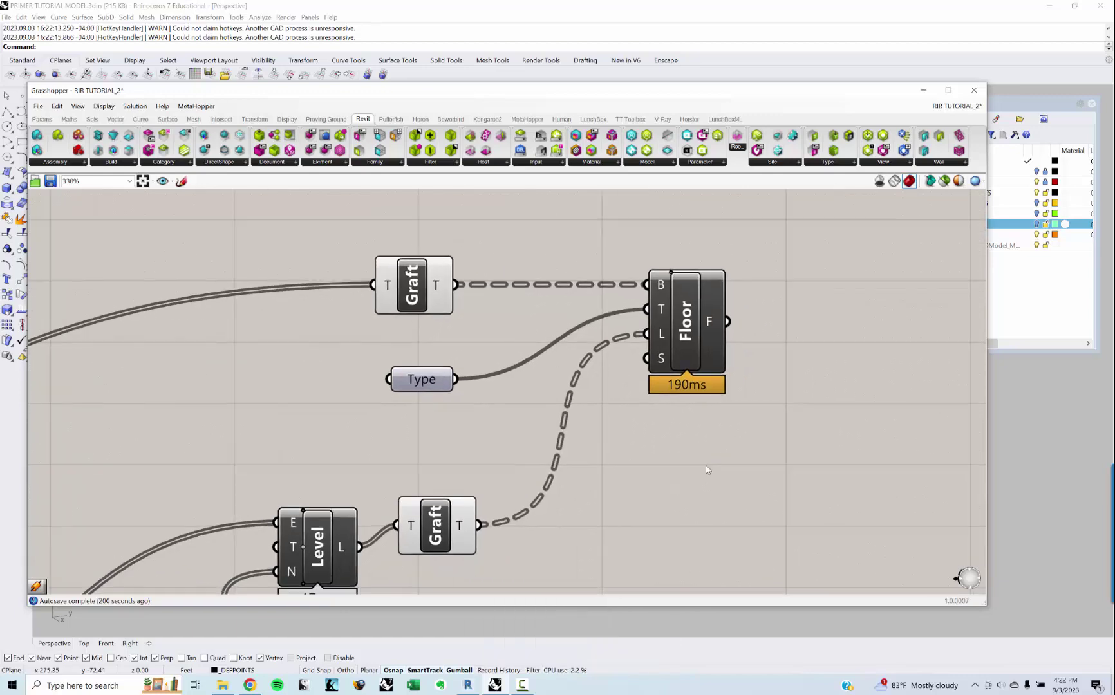
right_click(706, 511)
click(672, 492)
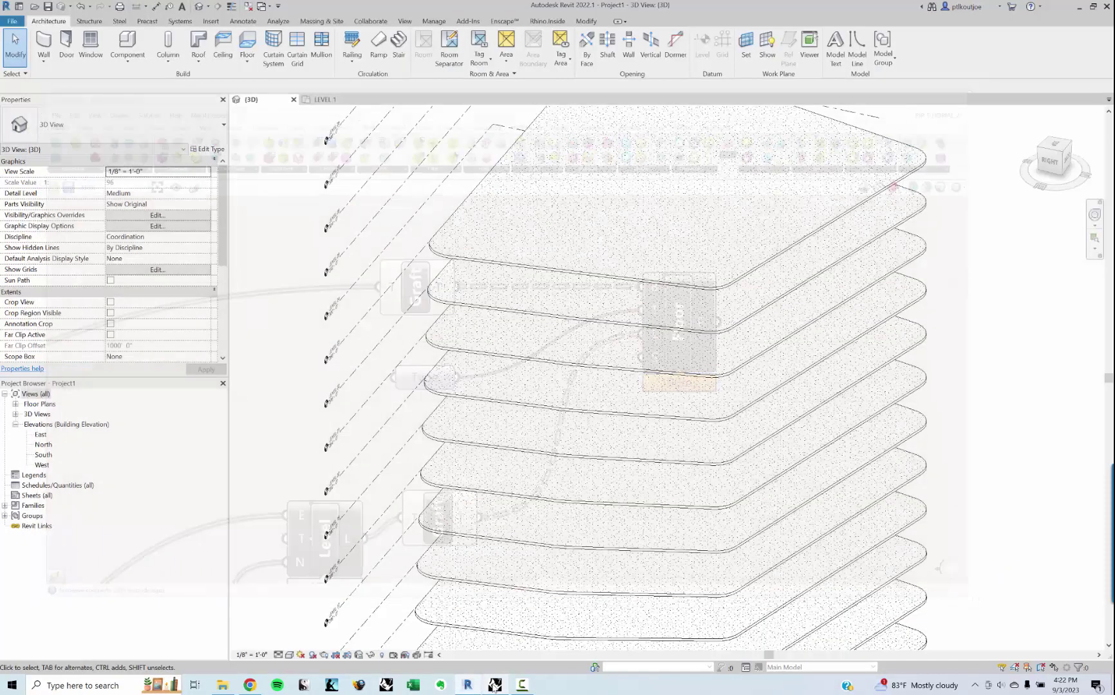
Step: Return to Revit and check the type of the LEVEL 27 floor and the floors down the tower
click(496, 685)
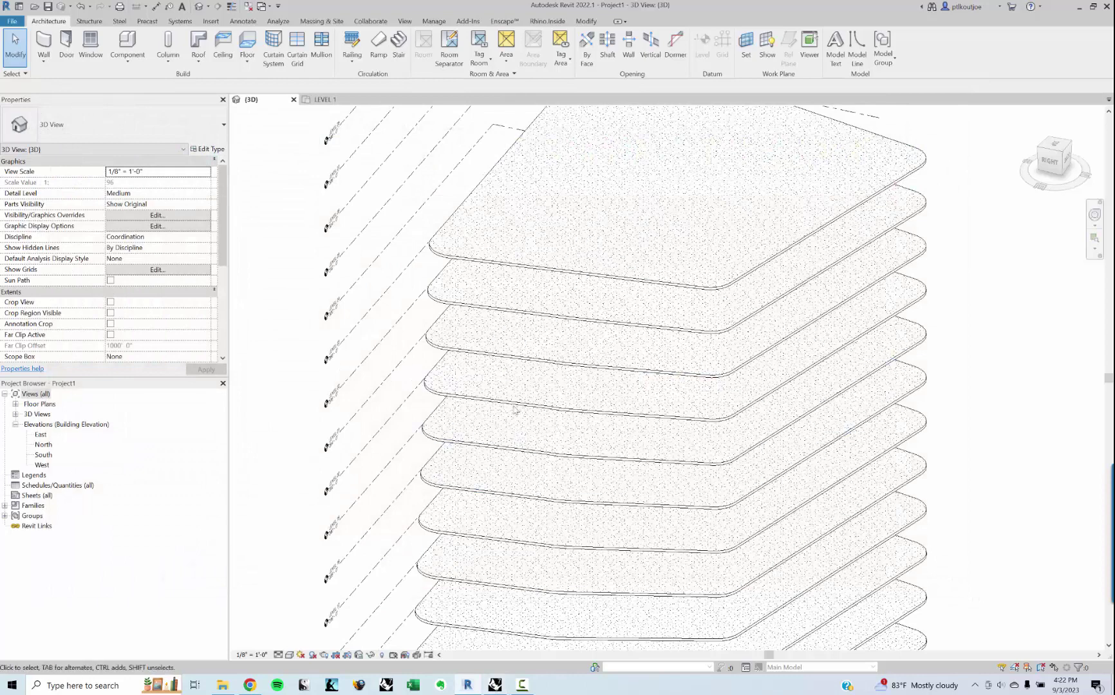
click(495, 359)
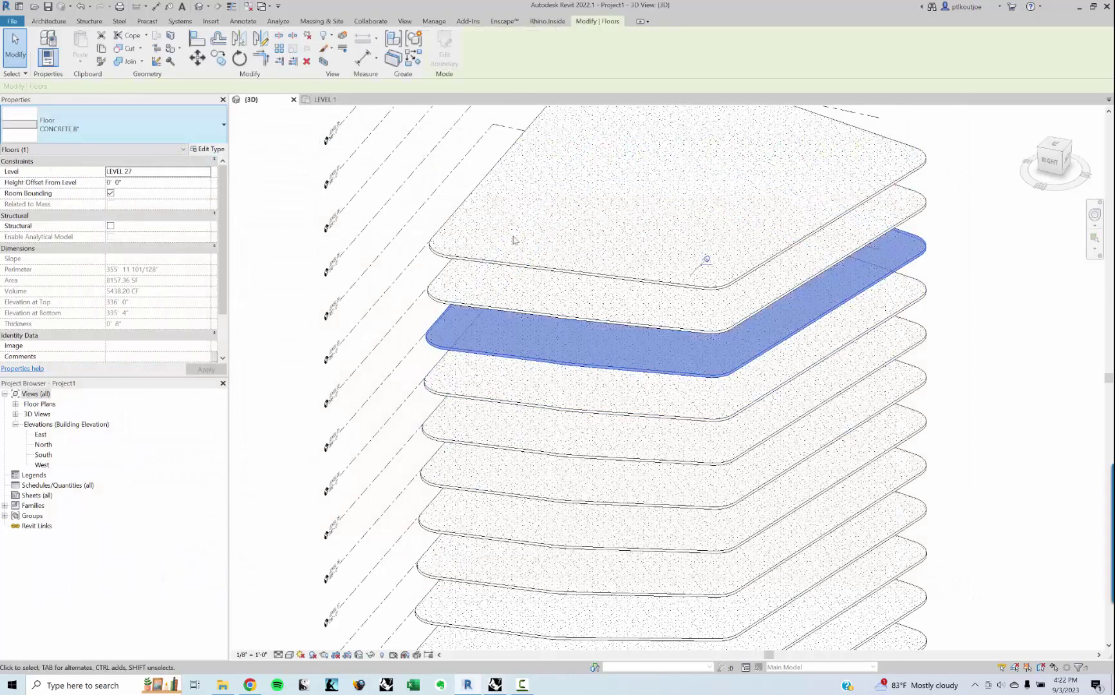
scroll(626, 319, down, 6)
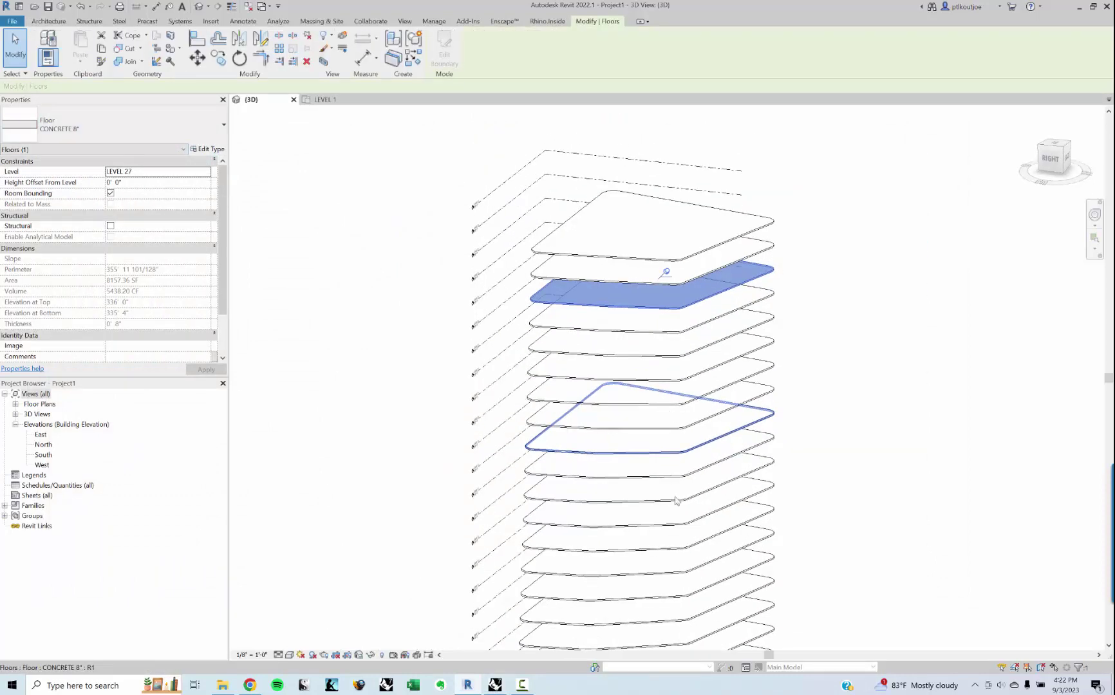
shift+middle_drag(708, 470, 647, 528)
scroll(623, 423, up, 6)
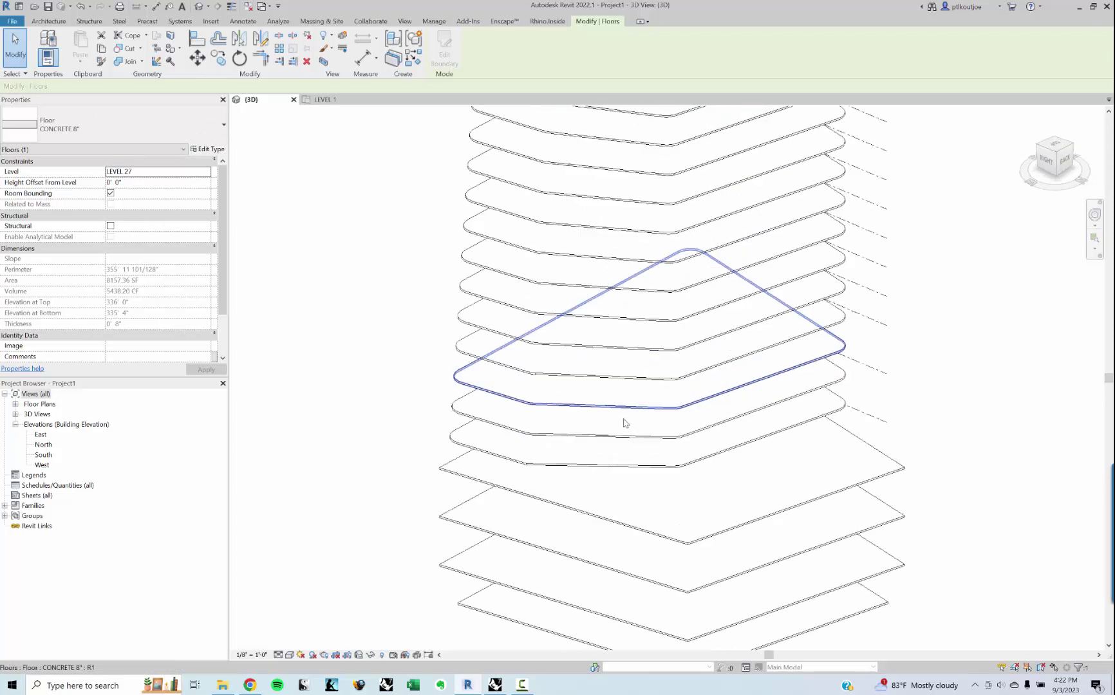
Step: Switch back to Grasshopper, nudge the Type parameter slightly upward, and inspect the Floor component's output
click(497, 687)
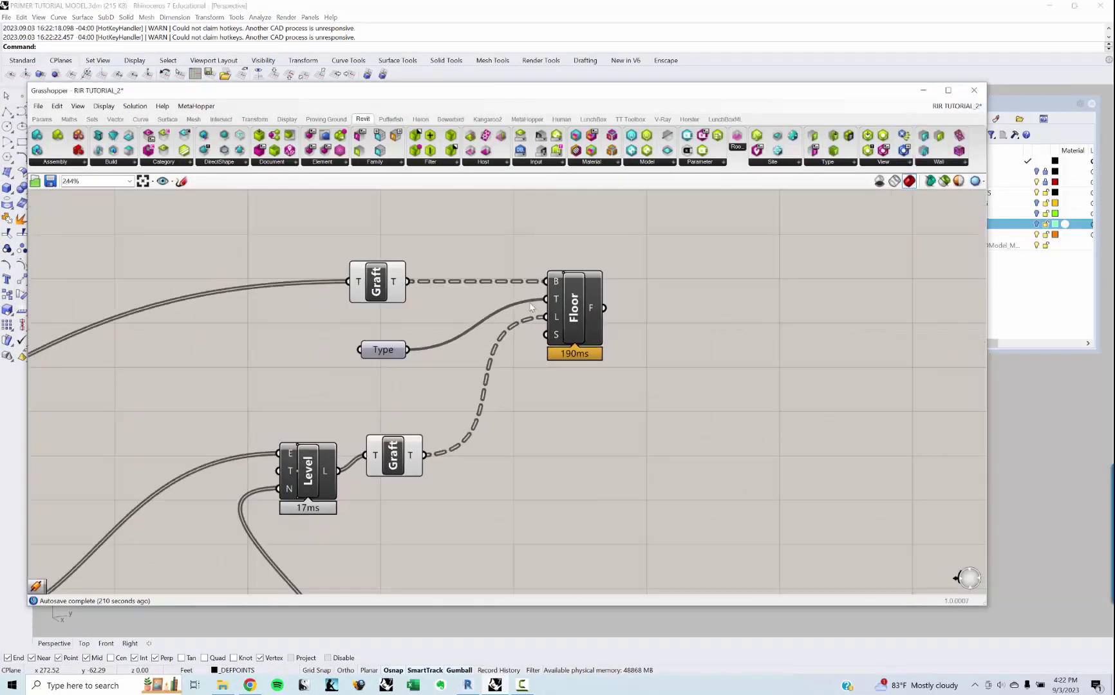
scroll(531, 307, down, 5)
scroll(547, 356, up, 4)
click(548, 355)
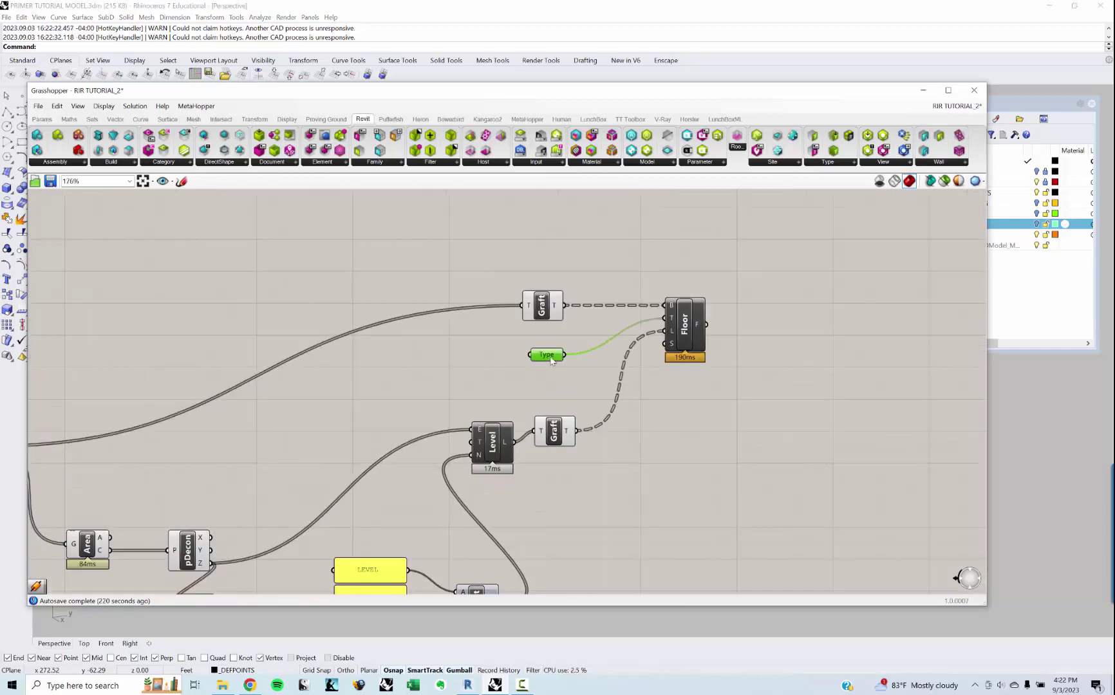
drag(551, 361, 548, 355)
click(713, 330)
mouse_move(703, 330)
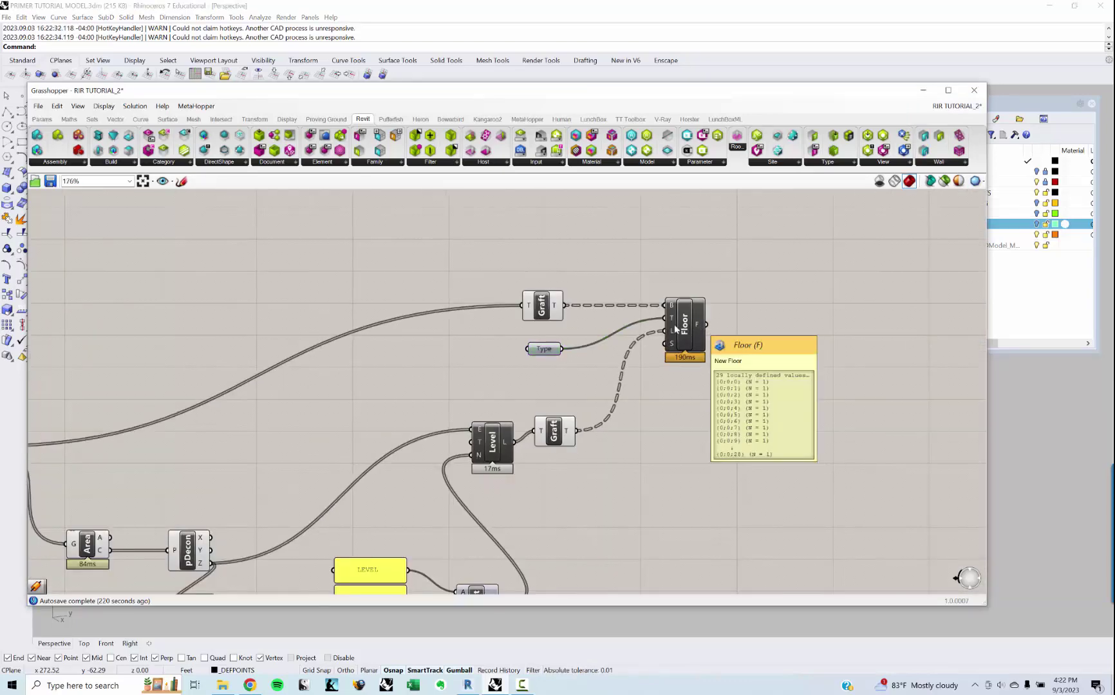
Step: Trace the floor definition back to the slab edges parameter that feeds it
scroll(677, 329, down, 5)
right_drag(382, 375, 445, 335)
right_drag(303, 335, 356, 348)
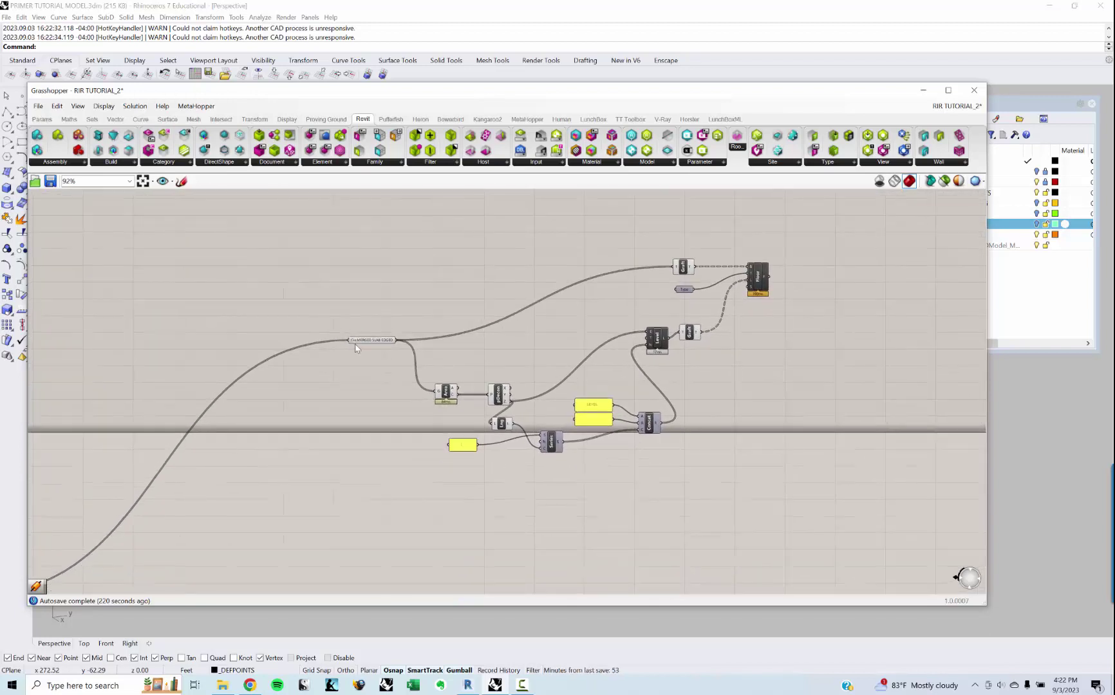